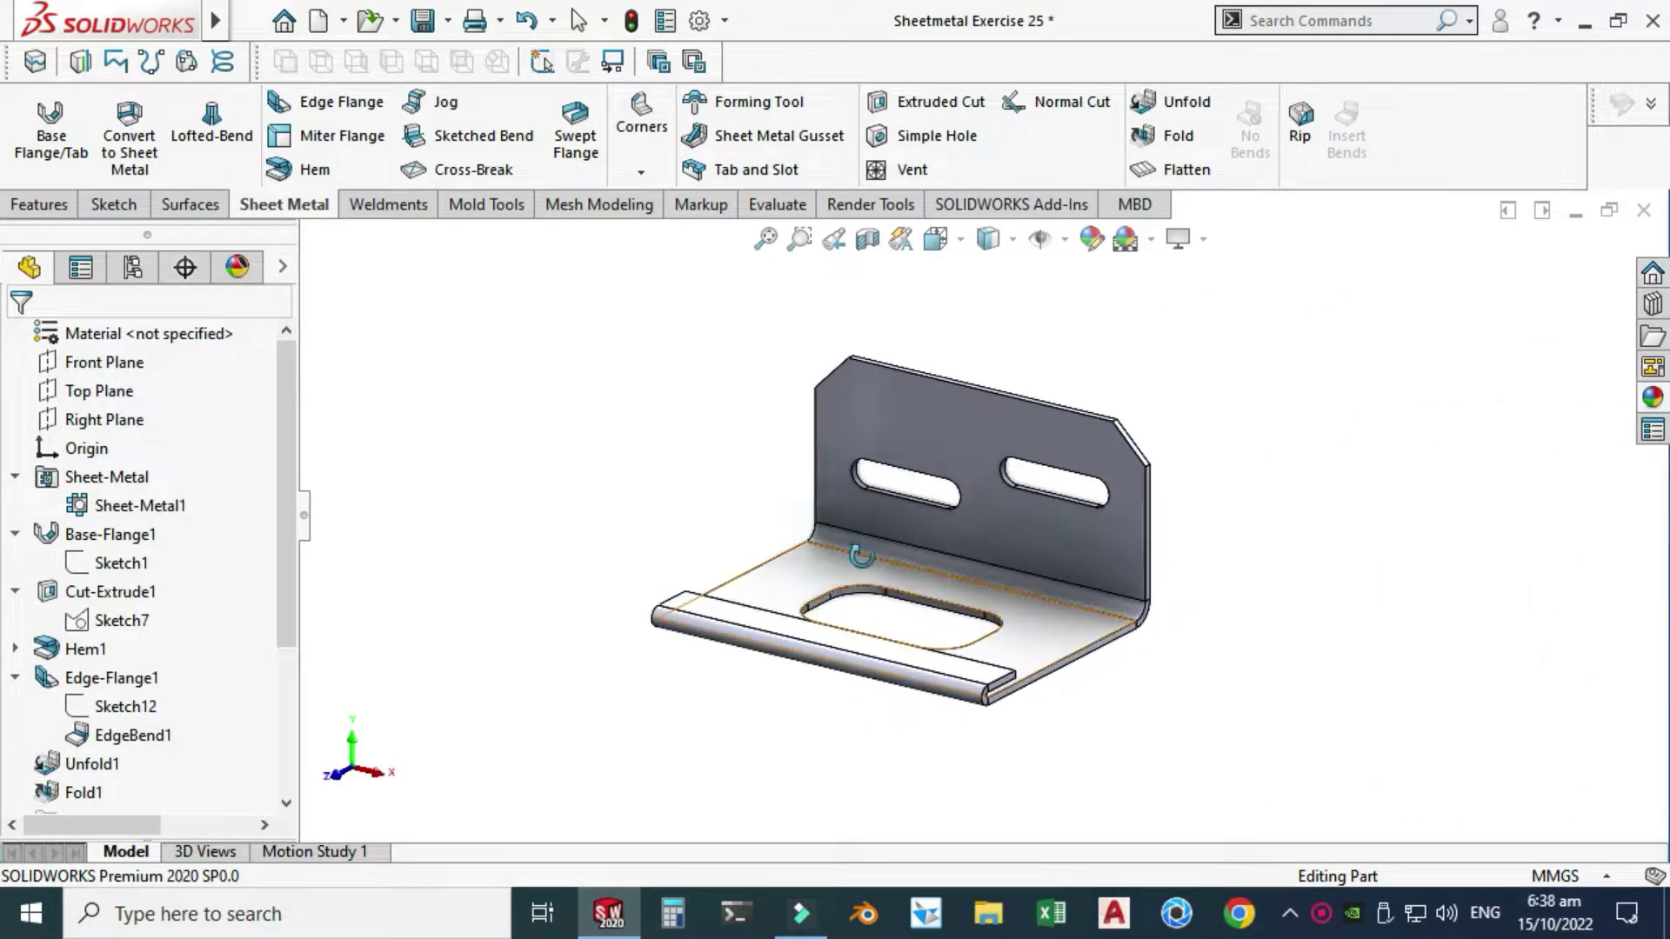
Orbit the finished Sheetmetal Exercise 25 bracket to a new viewing angle
middle_click_drag(861, 555, 1031, 545)
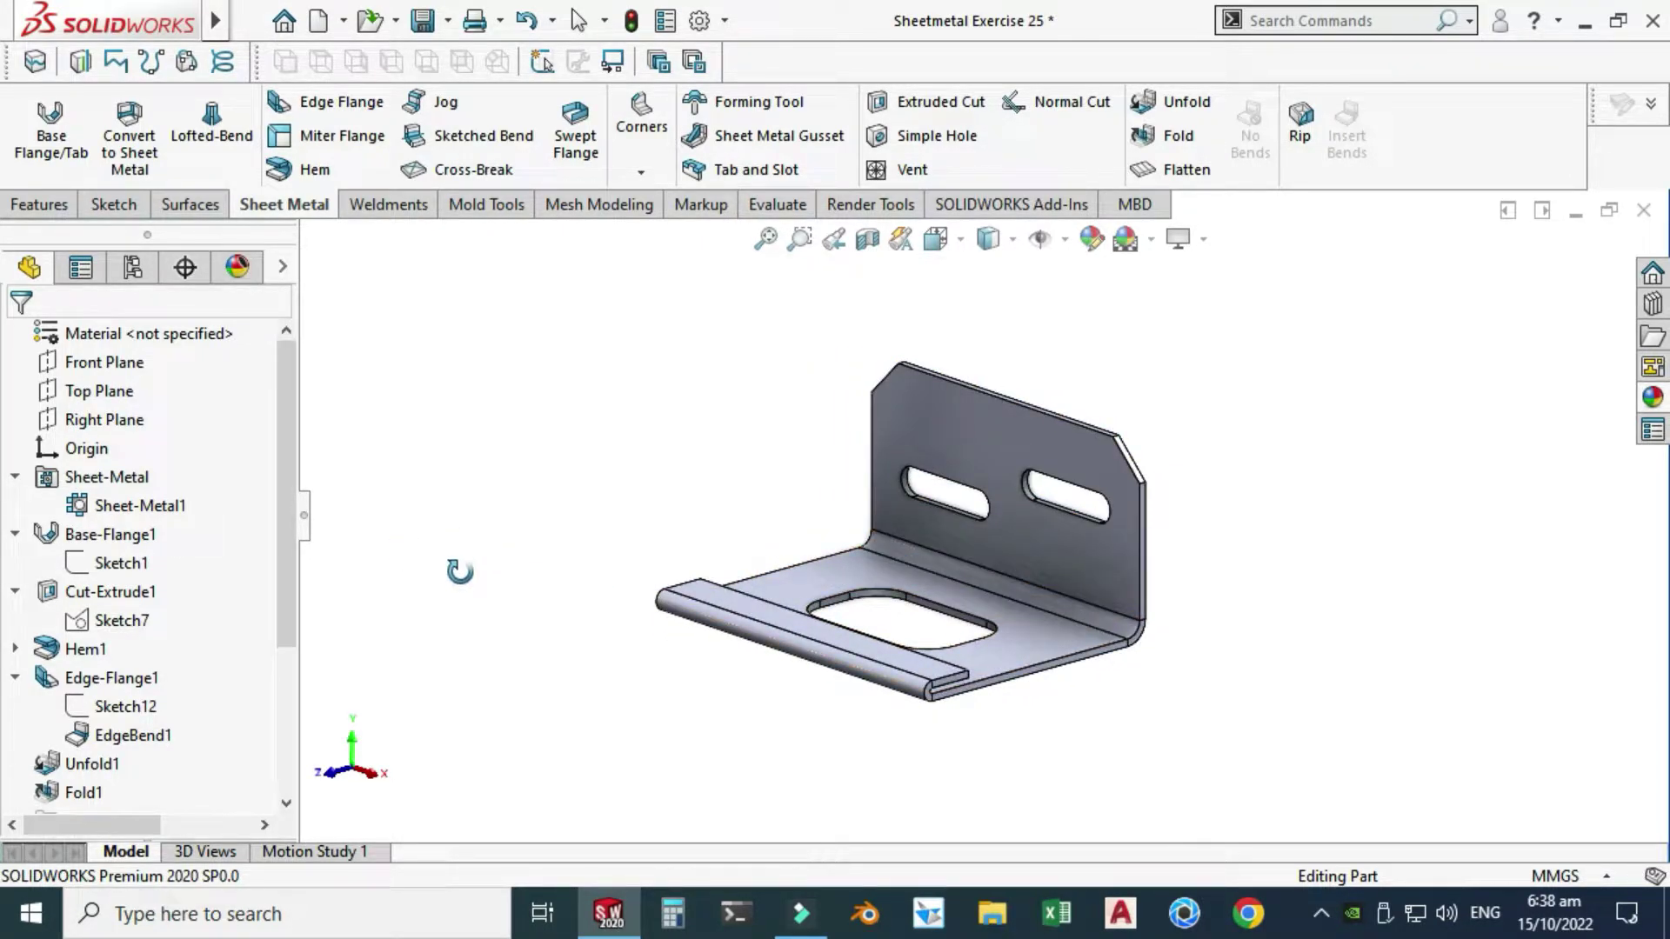
Select Base-Flange1 in the feature tree to show its dependent features
scroll(285, 487, "up", 2)
scroll(285, 513, "down", 2)
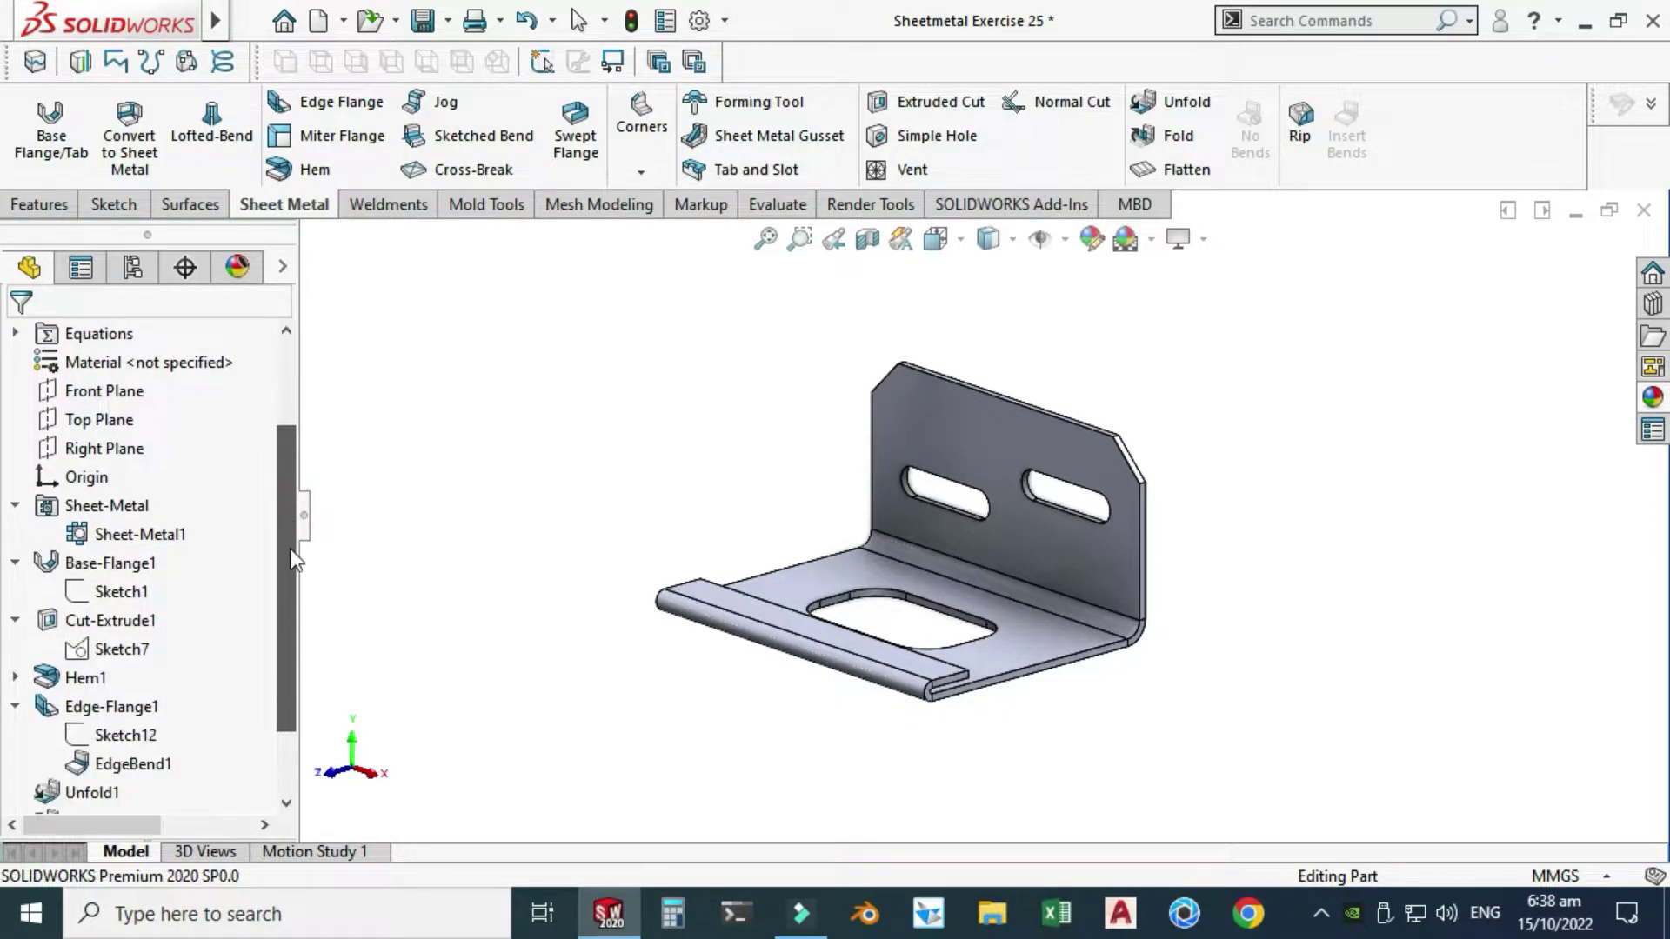
left_click(139, 563)
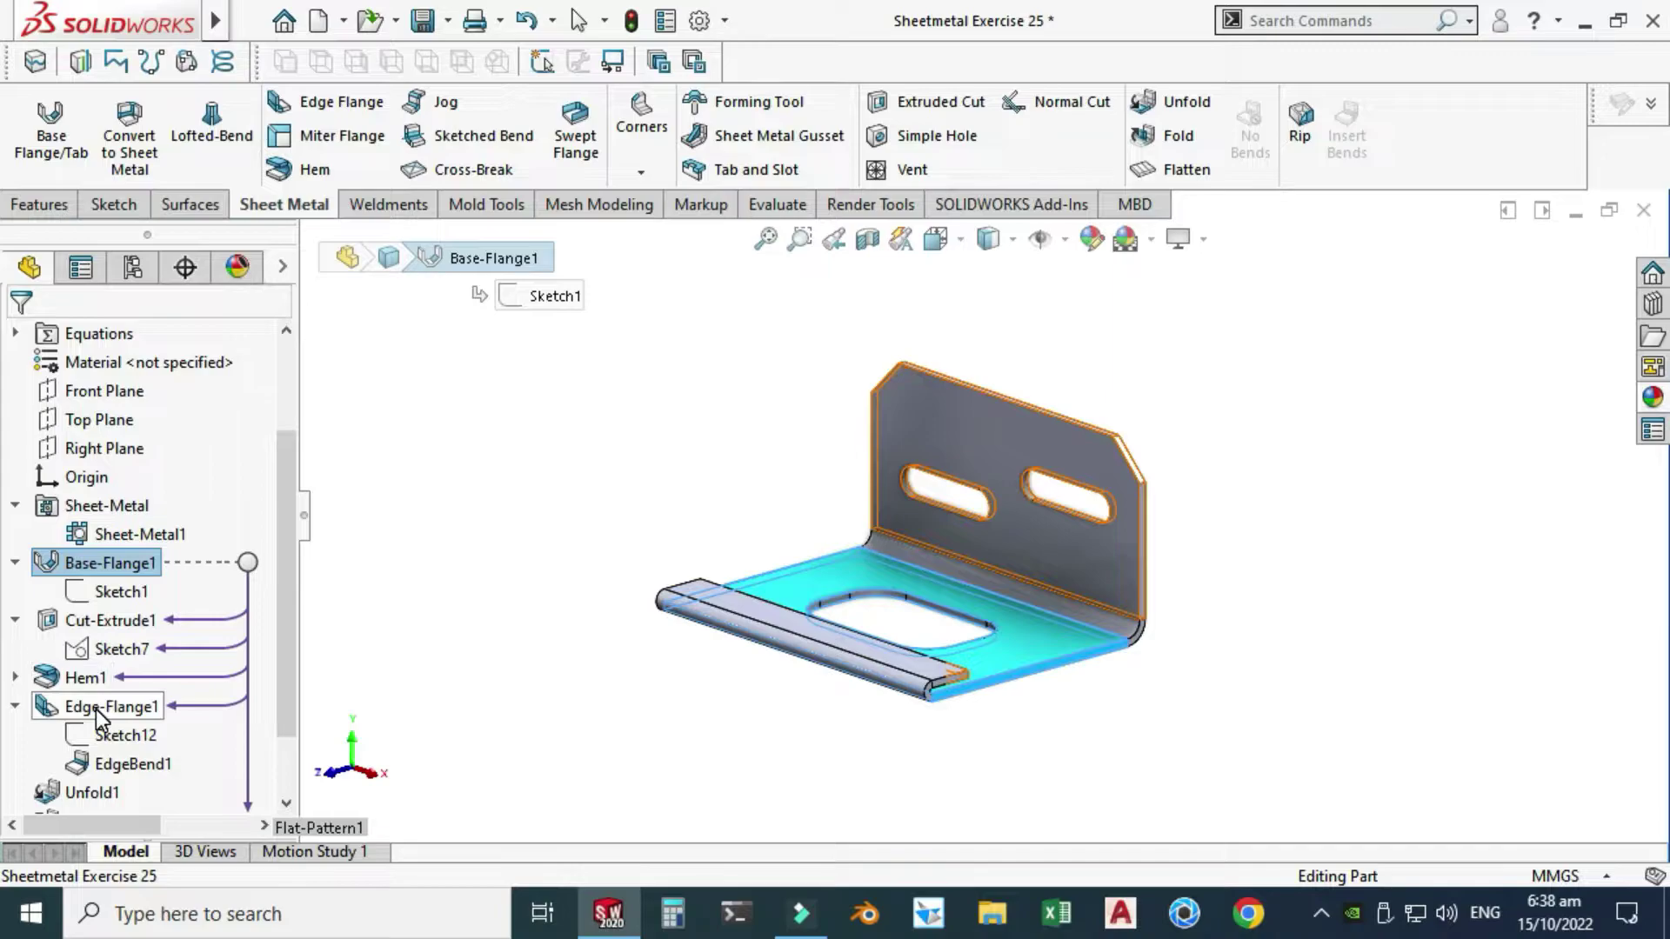
mouse_move(285, 589)
left_mouse_down()
mouse_move(270, 654)
mouse_move(282, 531)
left_mouse_up()
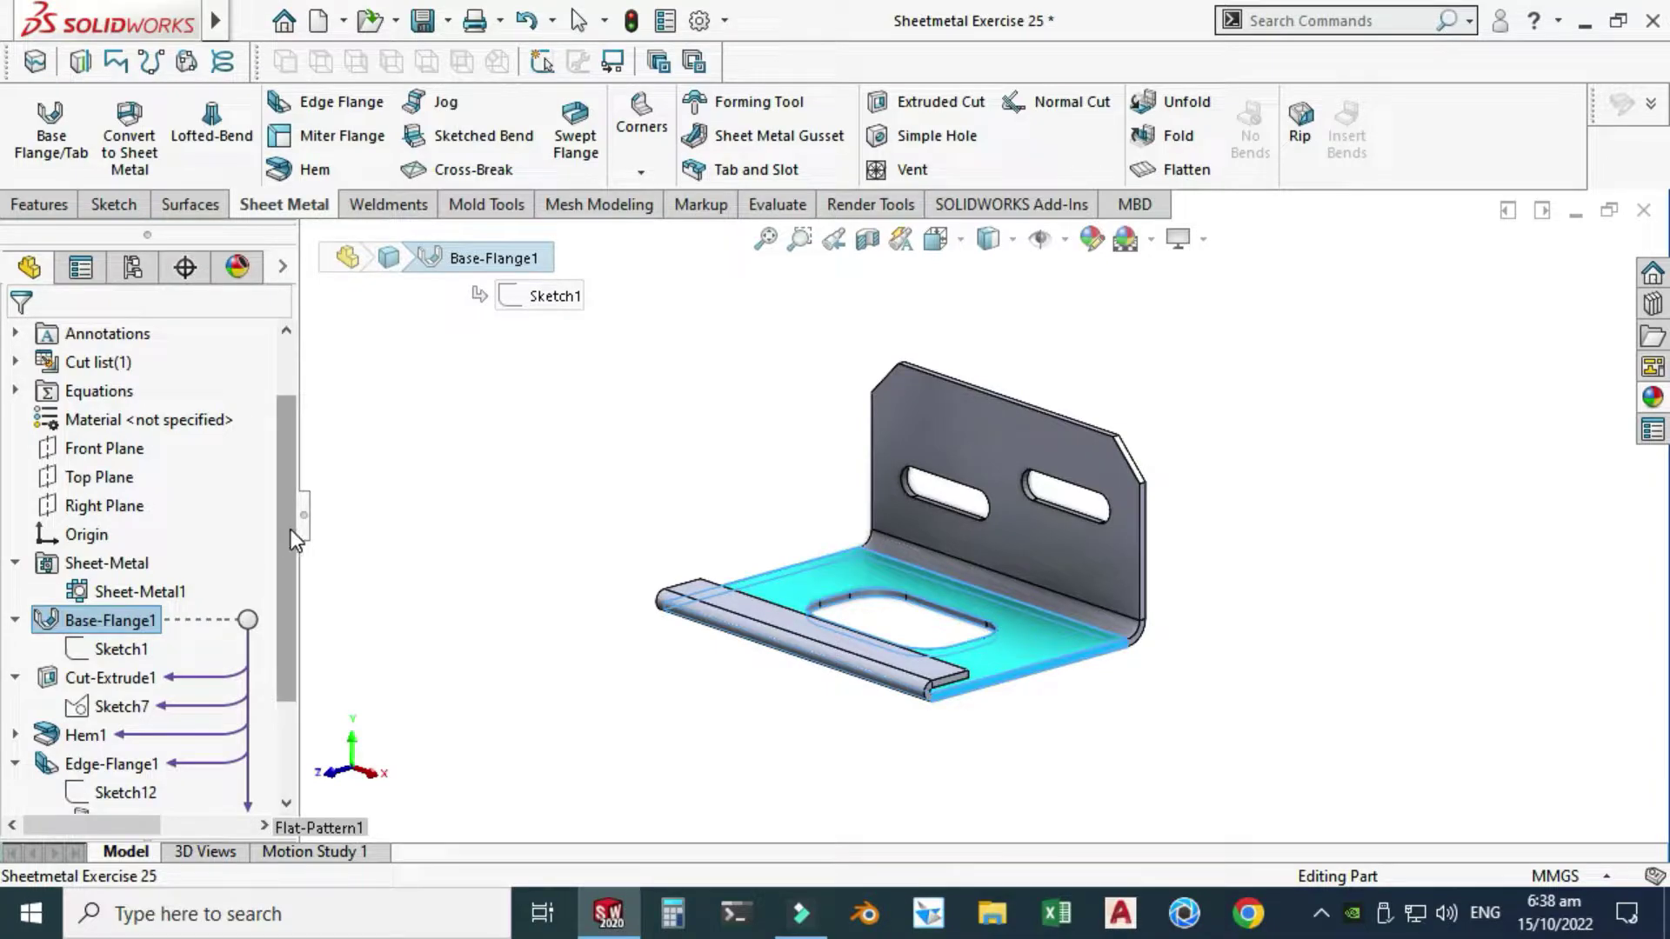
Create a new blank part document from the Part template
left_click(344, 20)
left_click(365, 52)
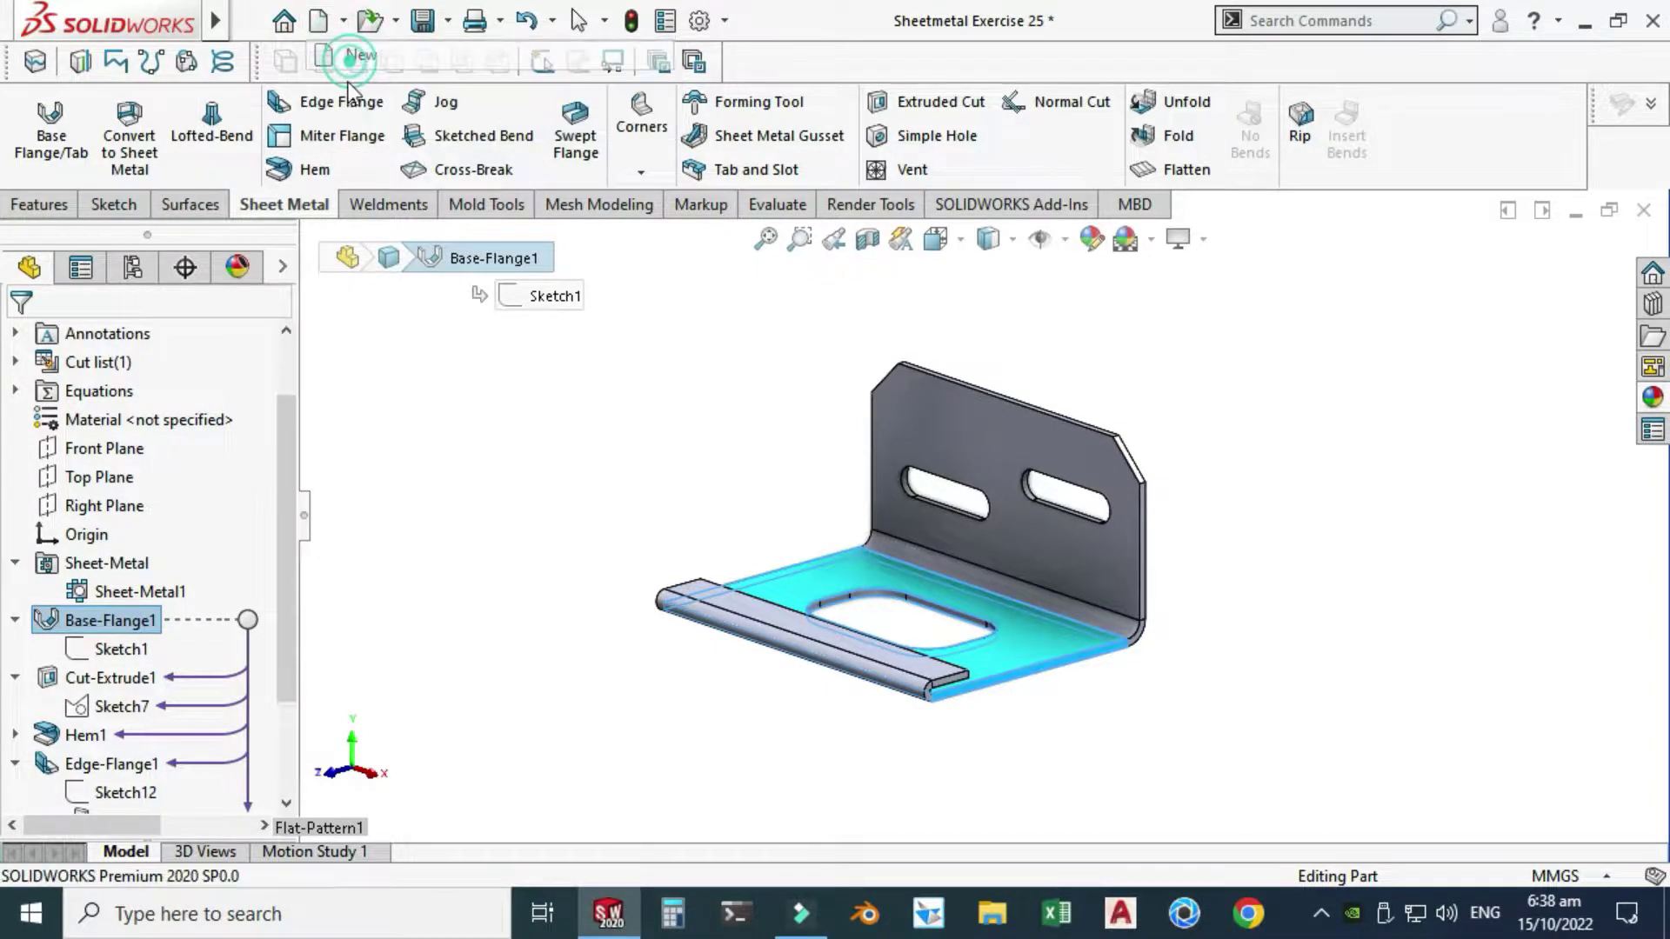
double_click(137, 200)
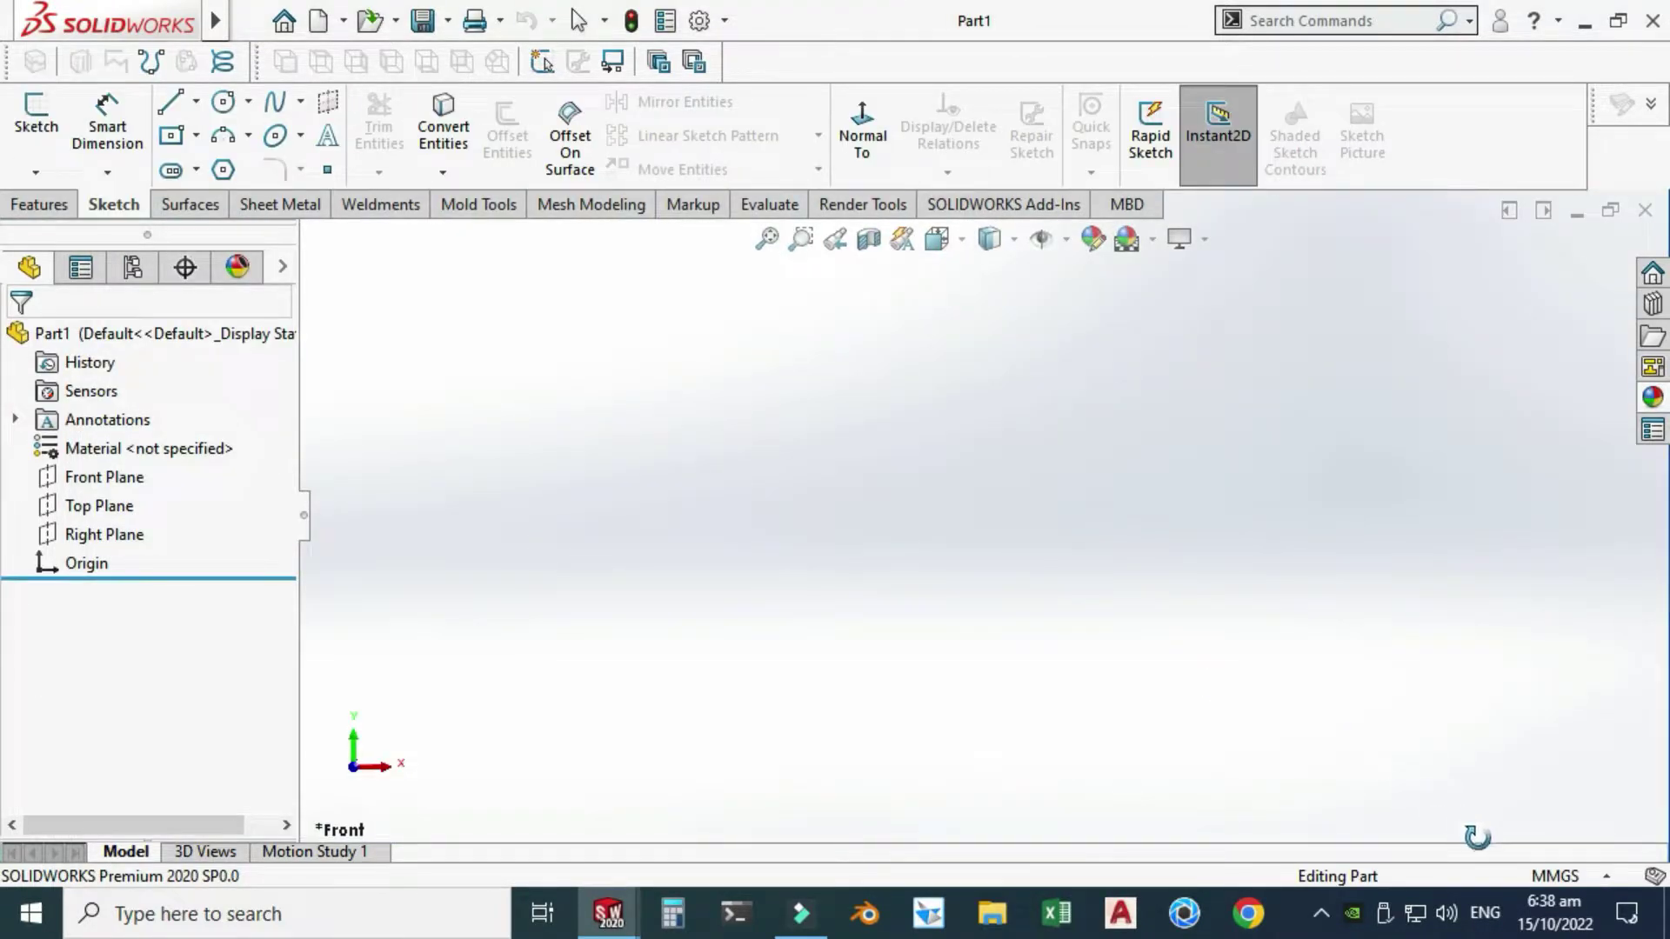
Confirm MMGS millimetre units, apply the Plain White scene, and show the Sheet Metal tools
left_click(1559, 876)
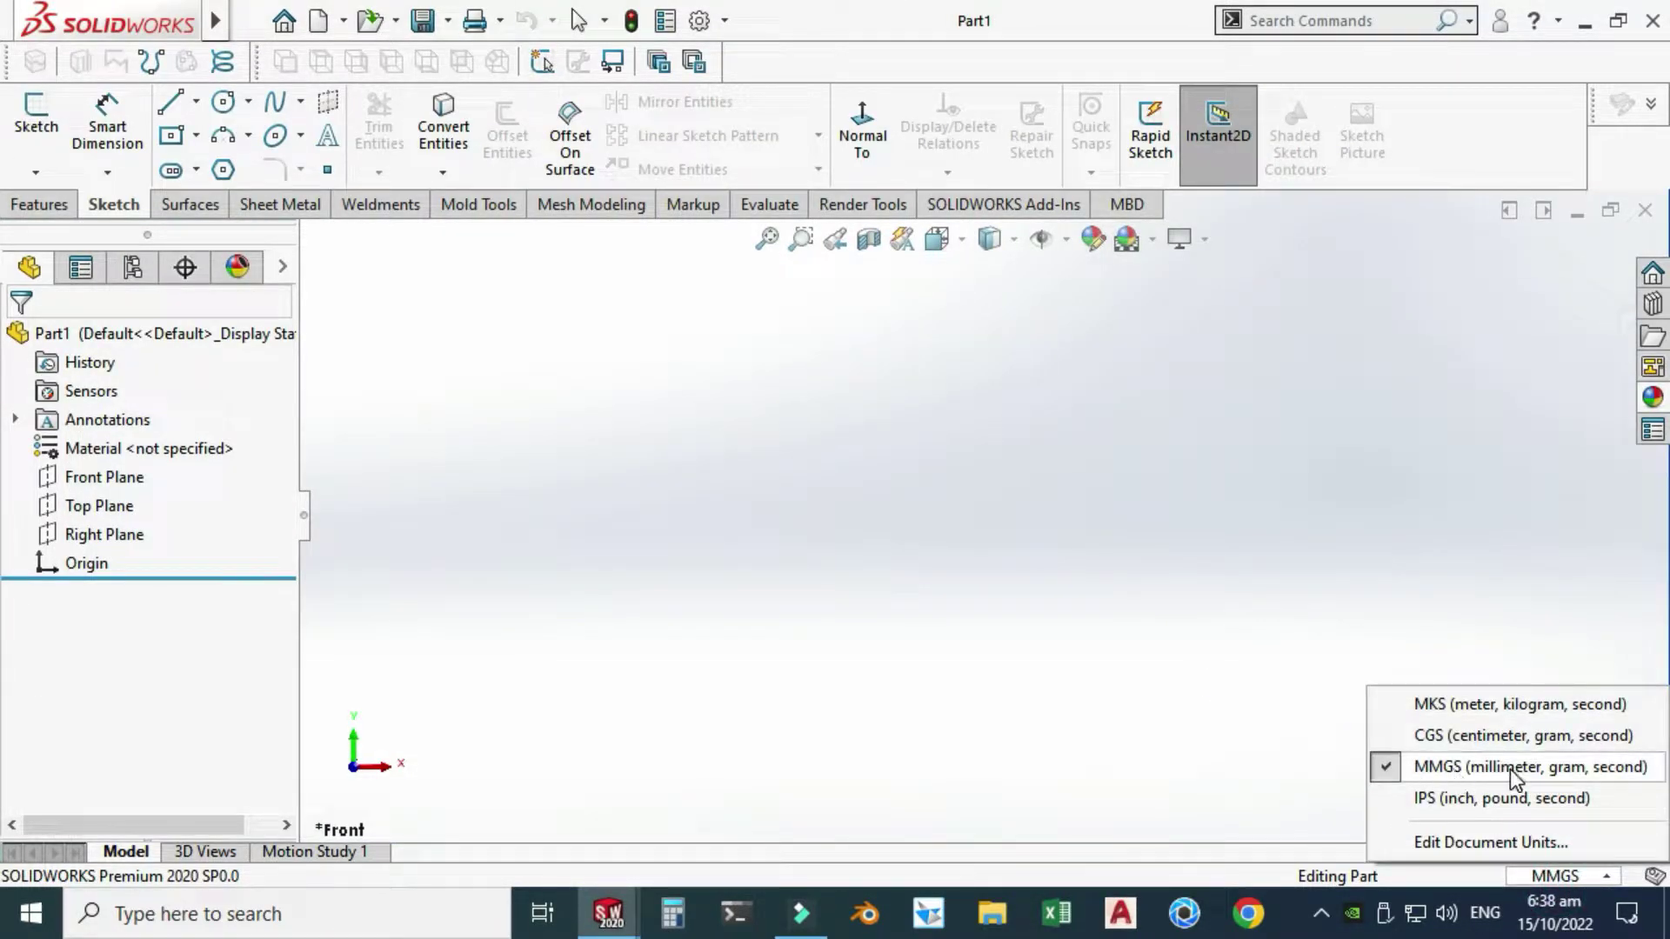
left_click(1152, 244)
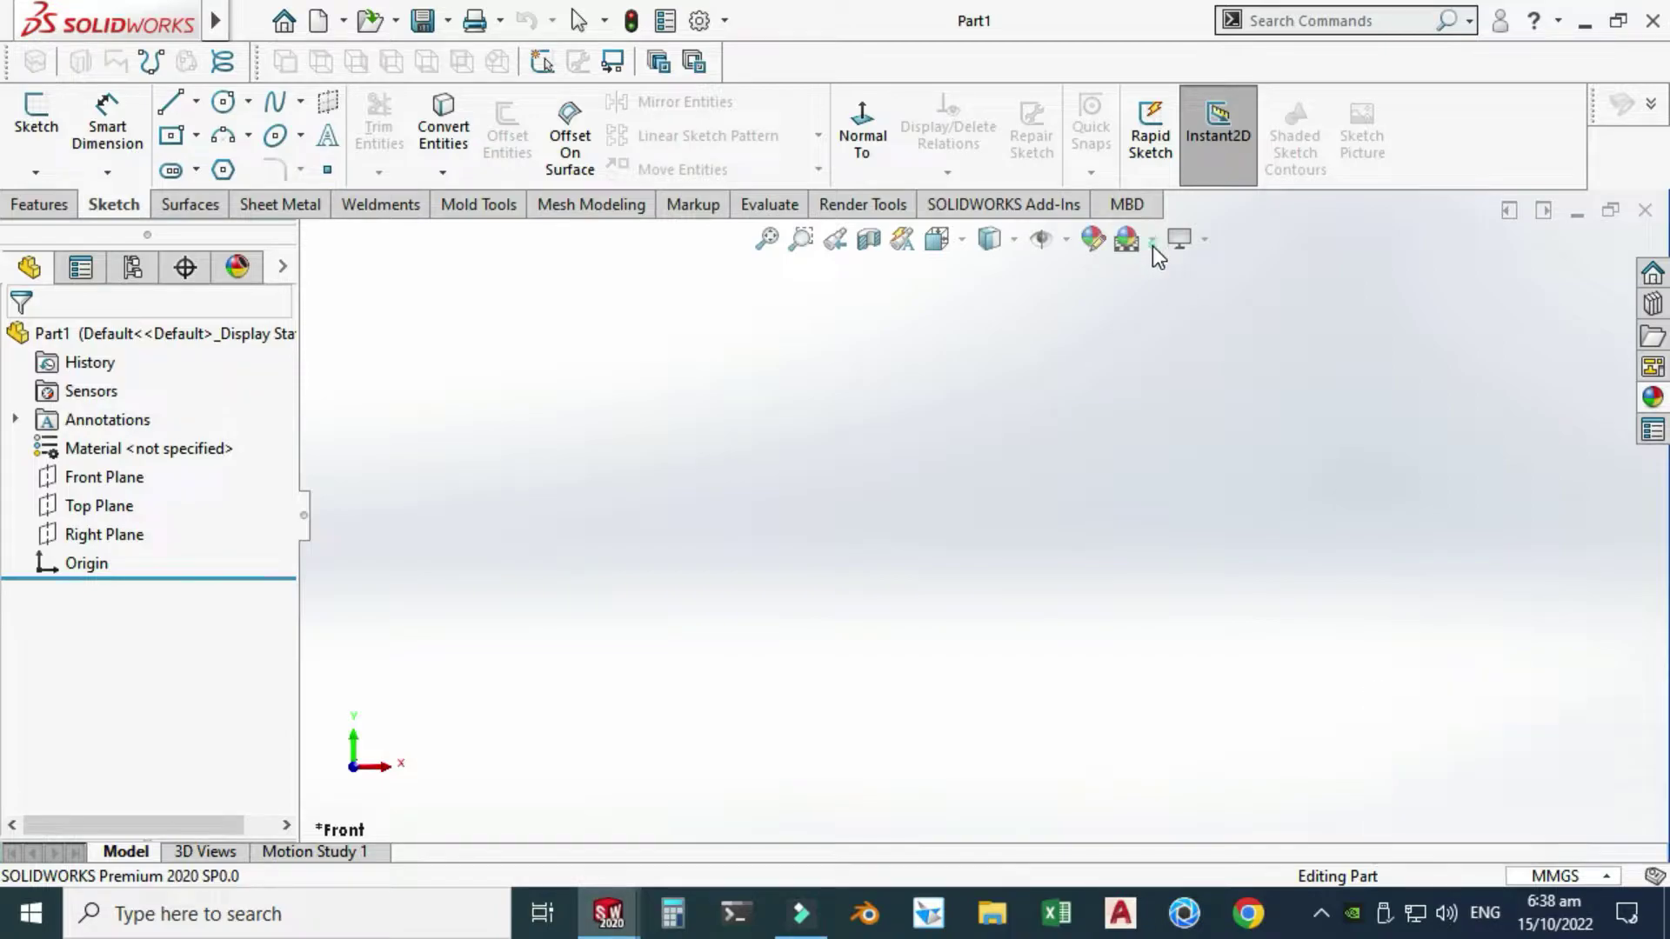
left_click(1151, 245)
left_click(1204, 74)
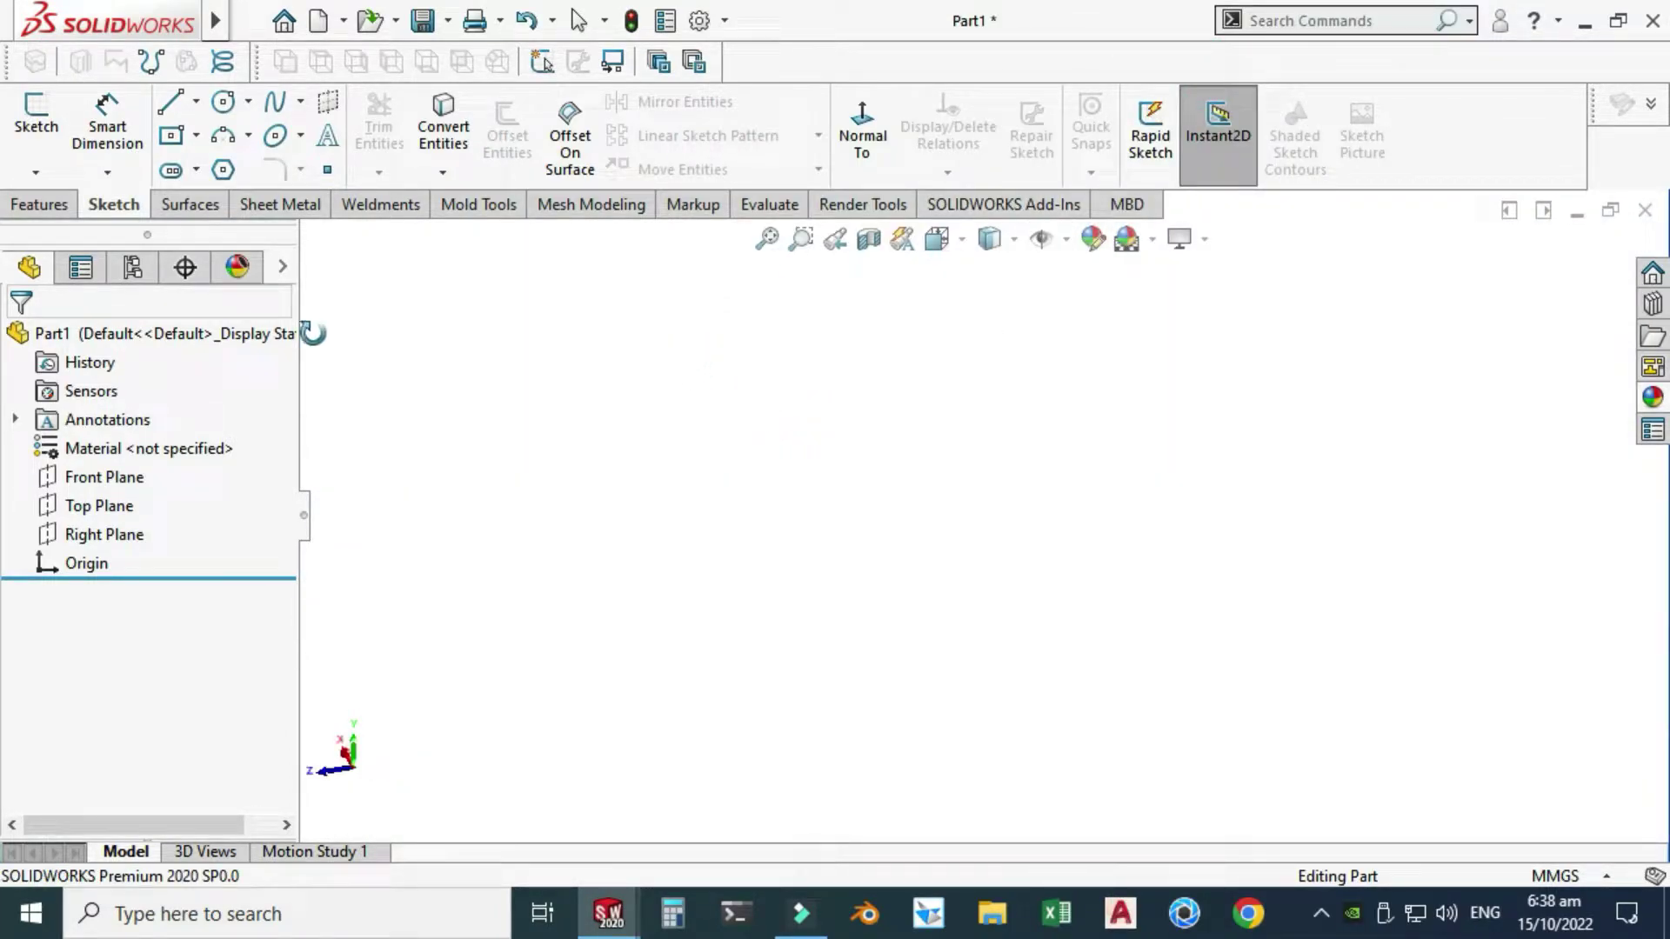
left_click(280, 206)
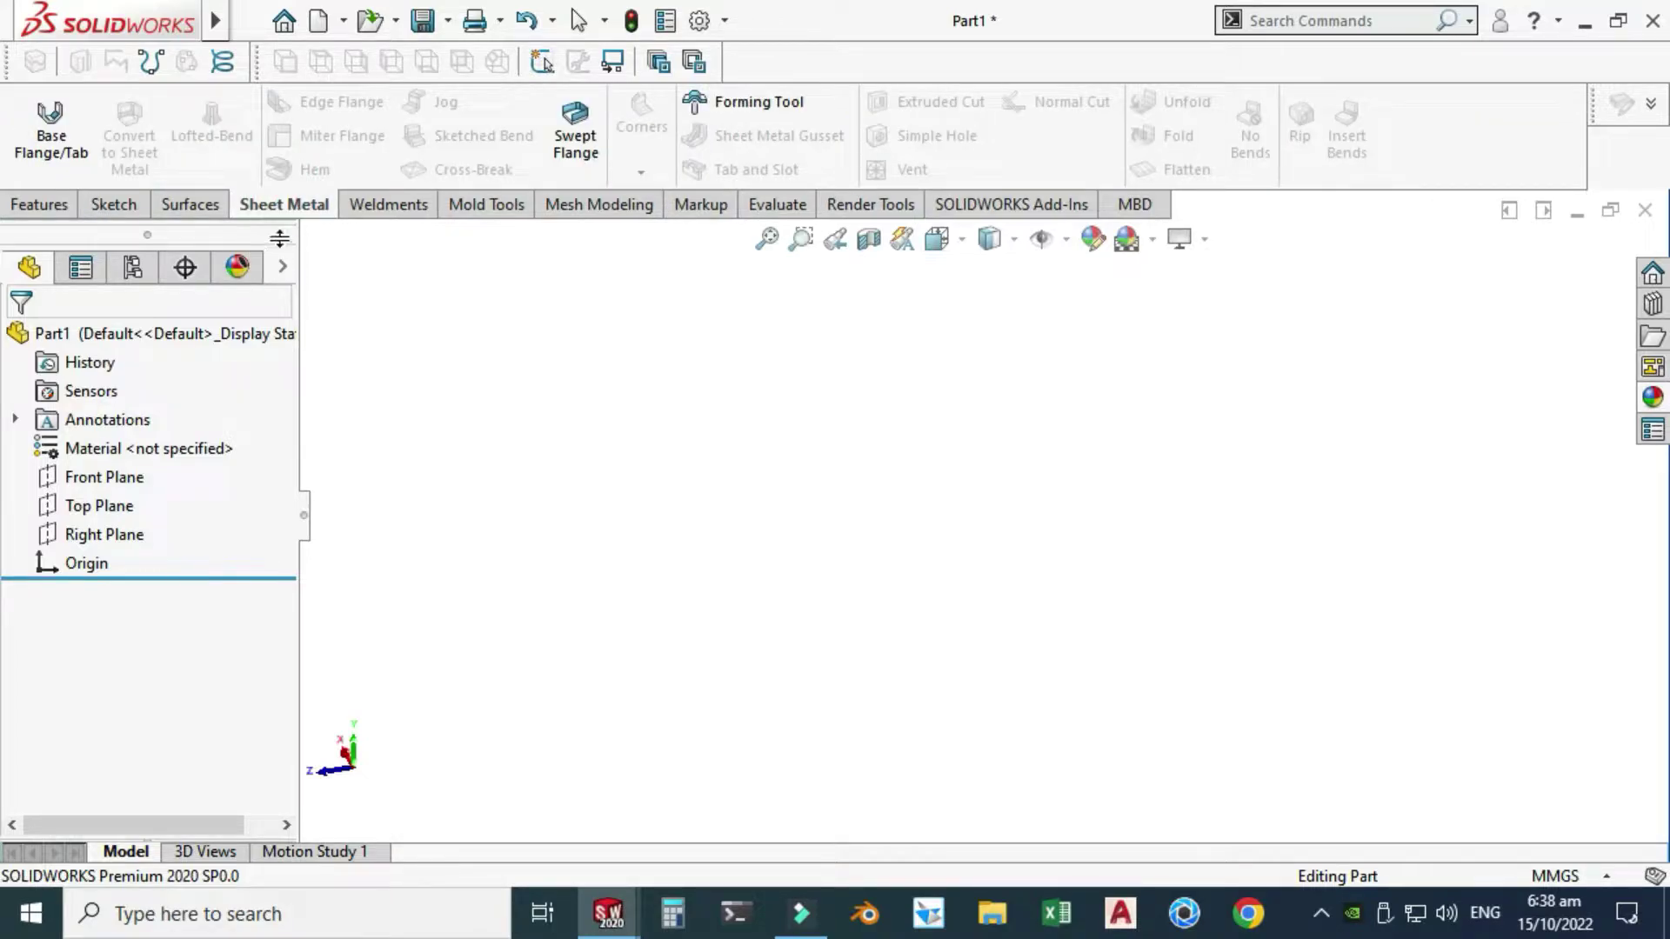
Start a Base Flange on the Top Plane with a center rectangle from the origin
left_click(48, 143)
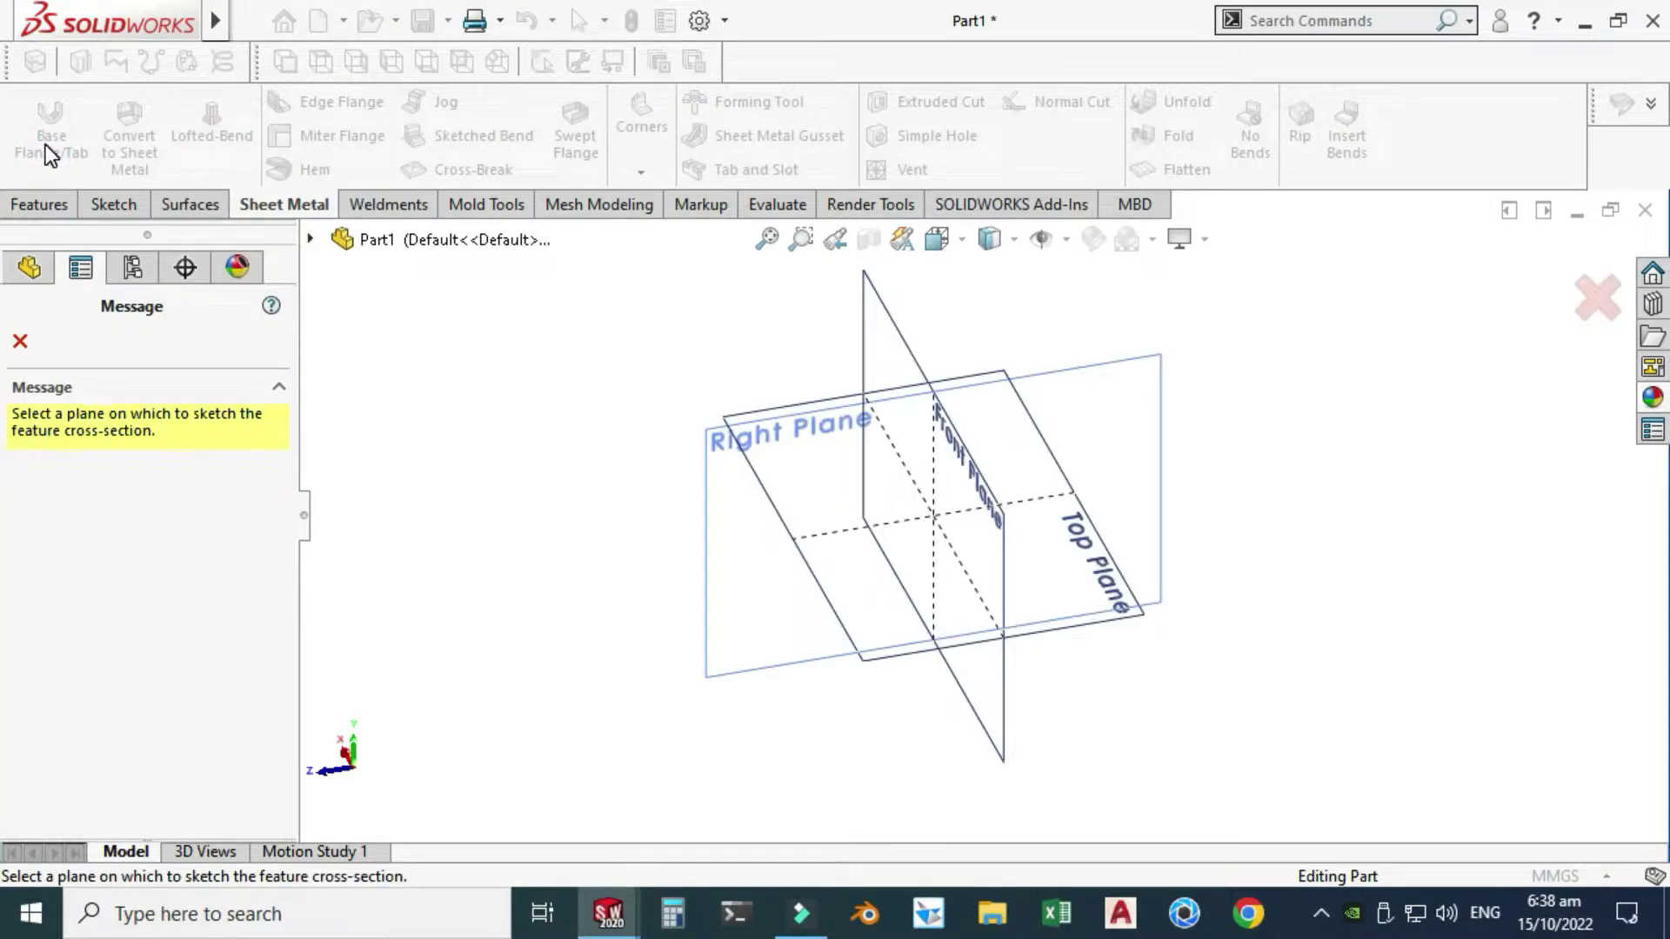
left_click(755, 406)
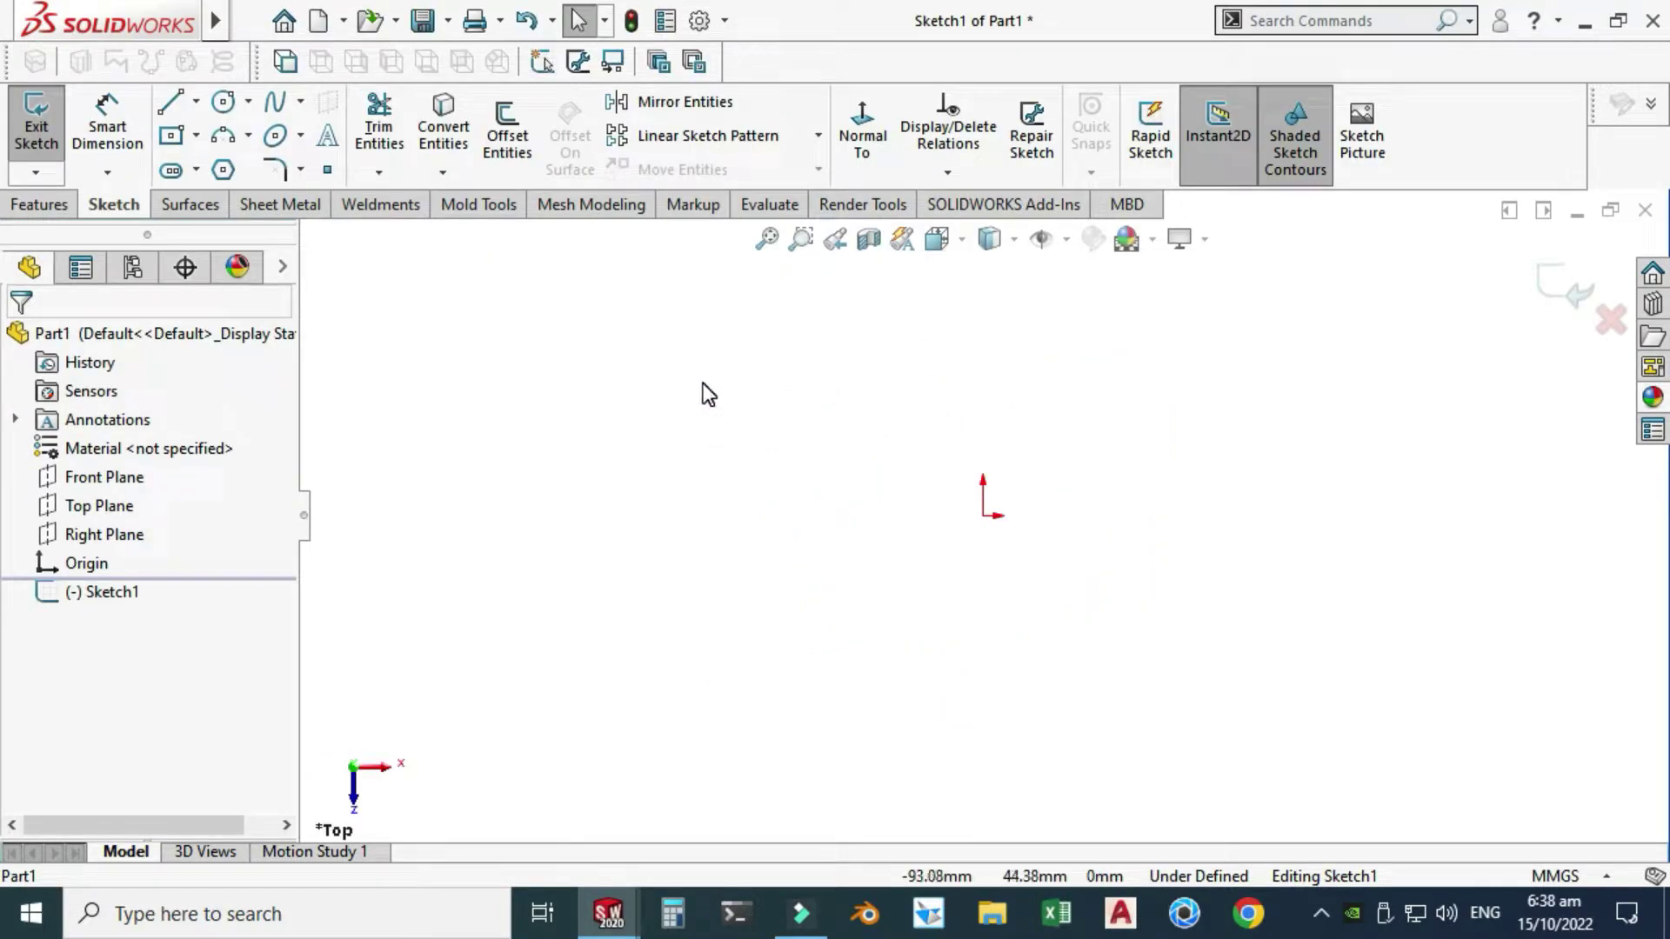
left_click(196, 135)
left_click(235, 201)
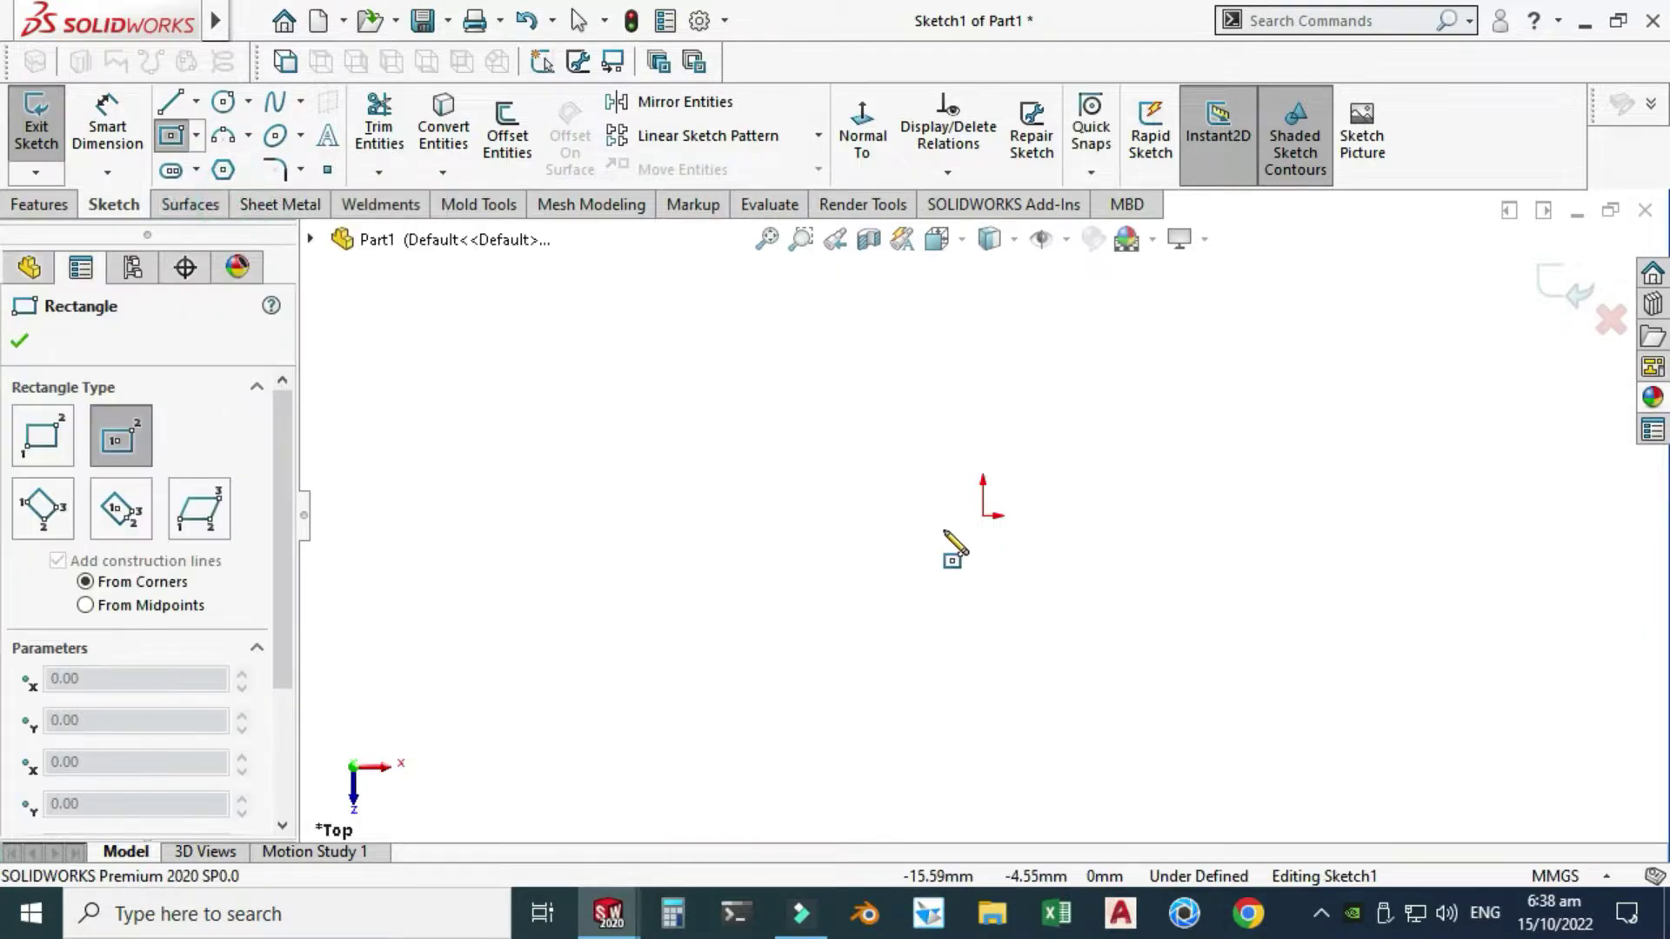
left_click(983, 515)
left_click(1191, 640)
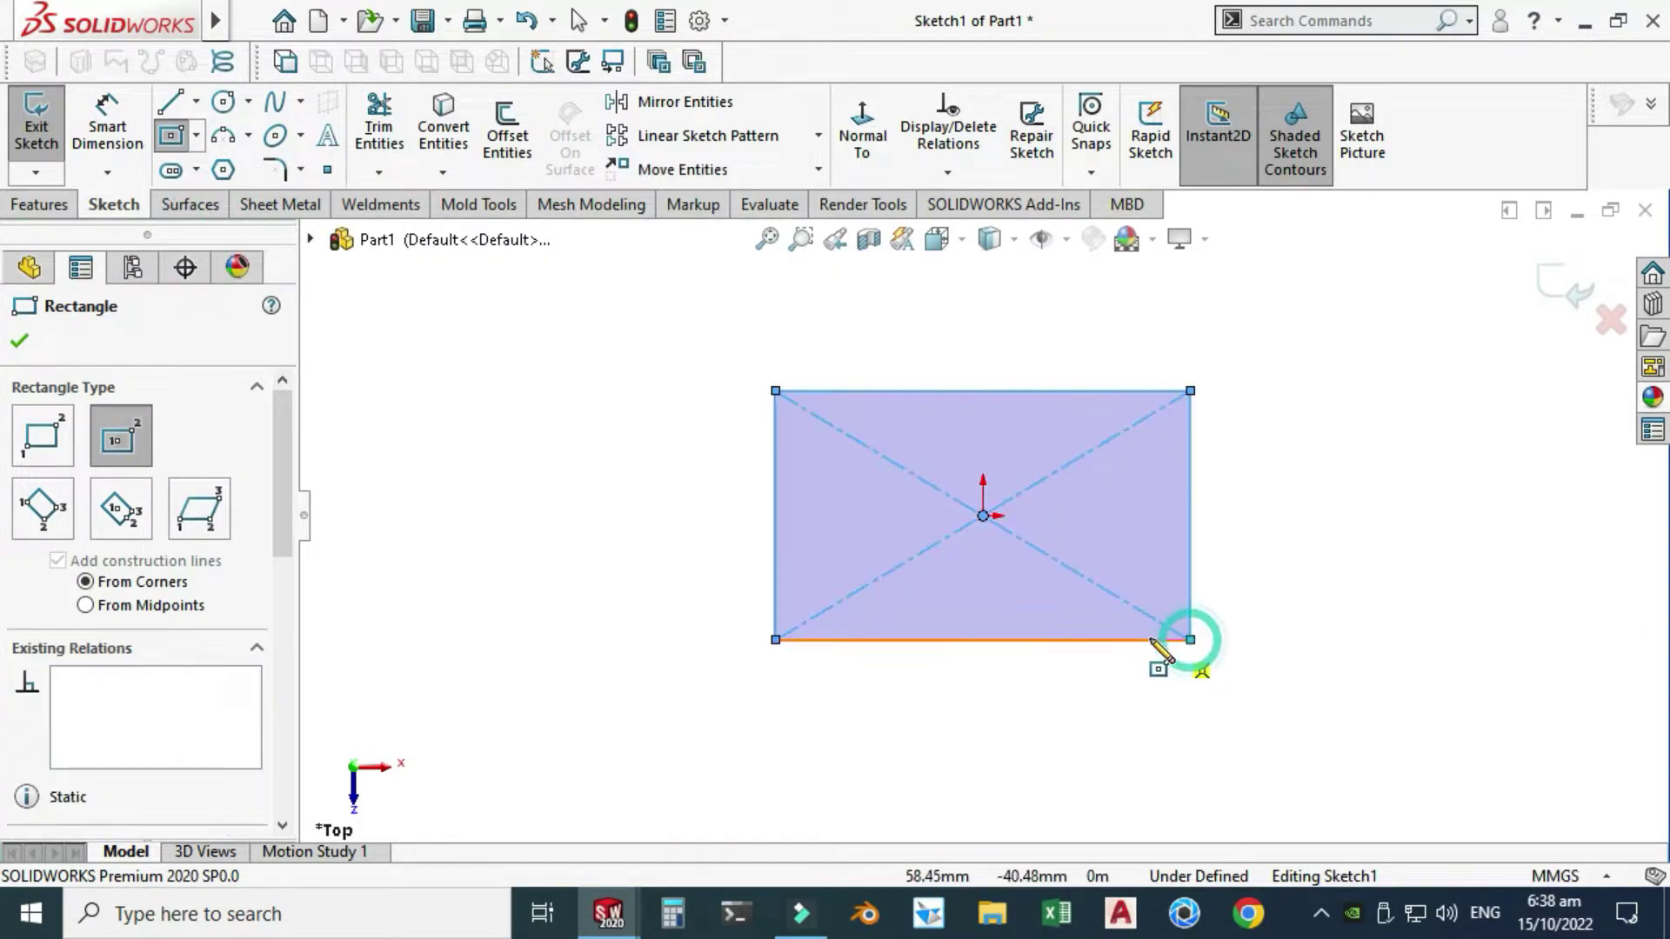
key("Escape")
Dimension the rectangle 100 mm wide and 70 mm tall
left_click(107, 126)
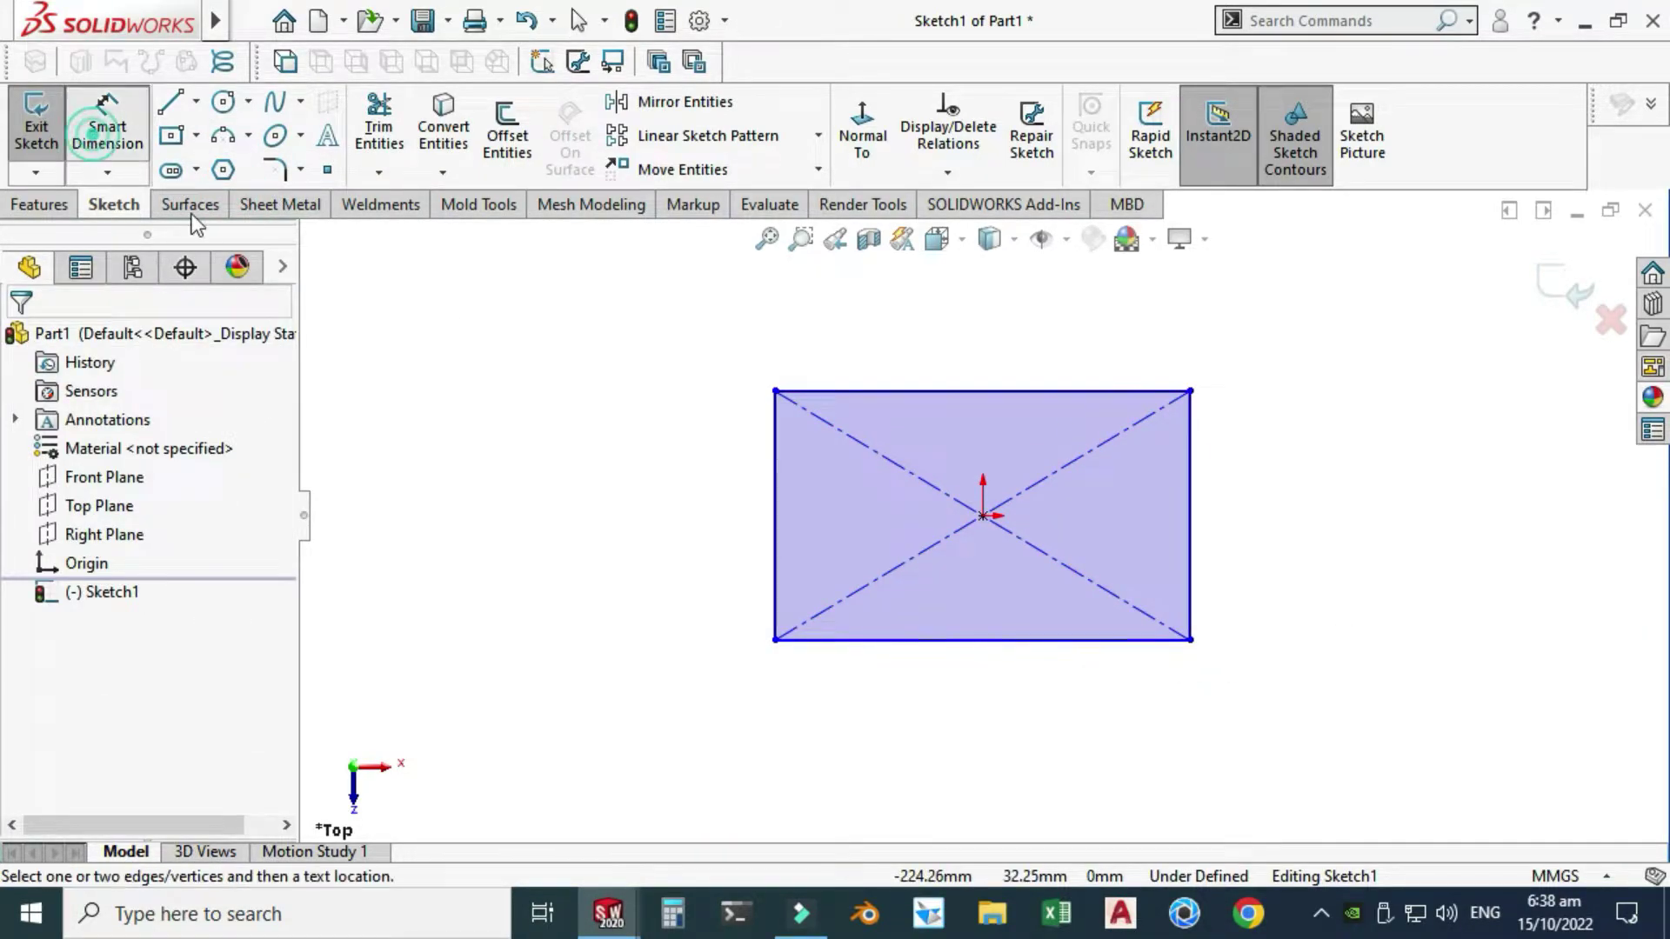
left_click(960, 640)
left_click(967, 765)
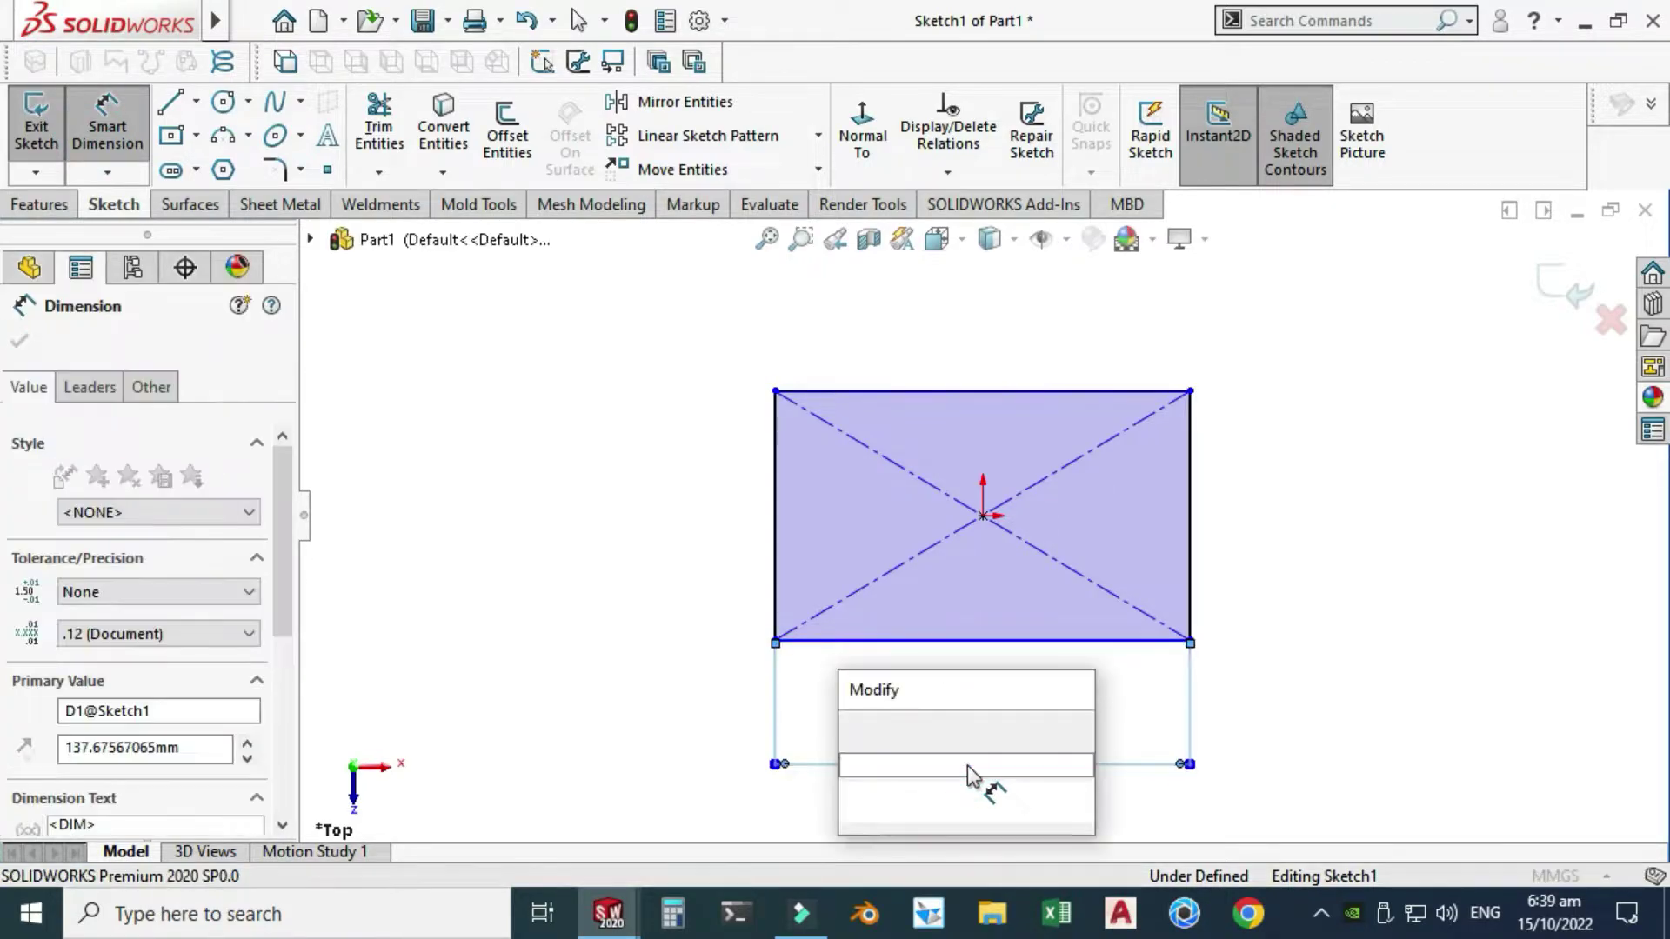
type("100")
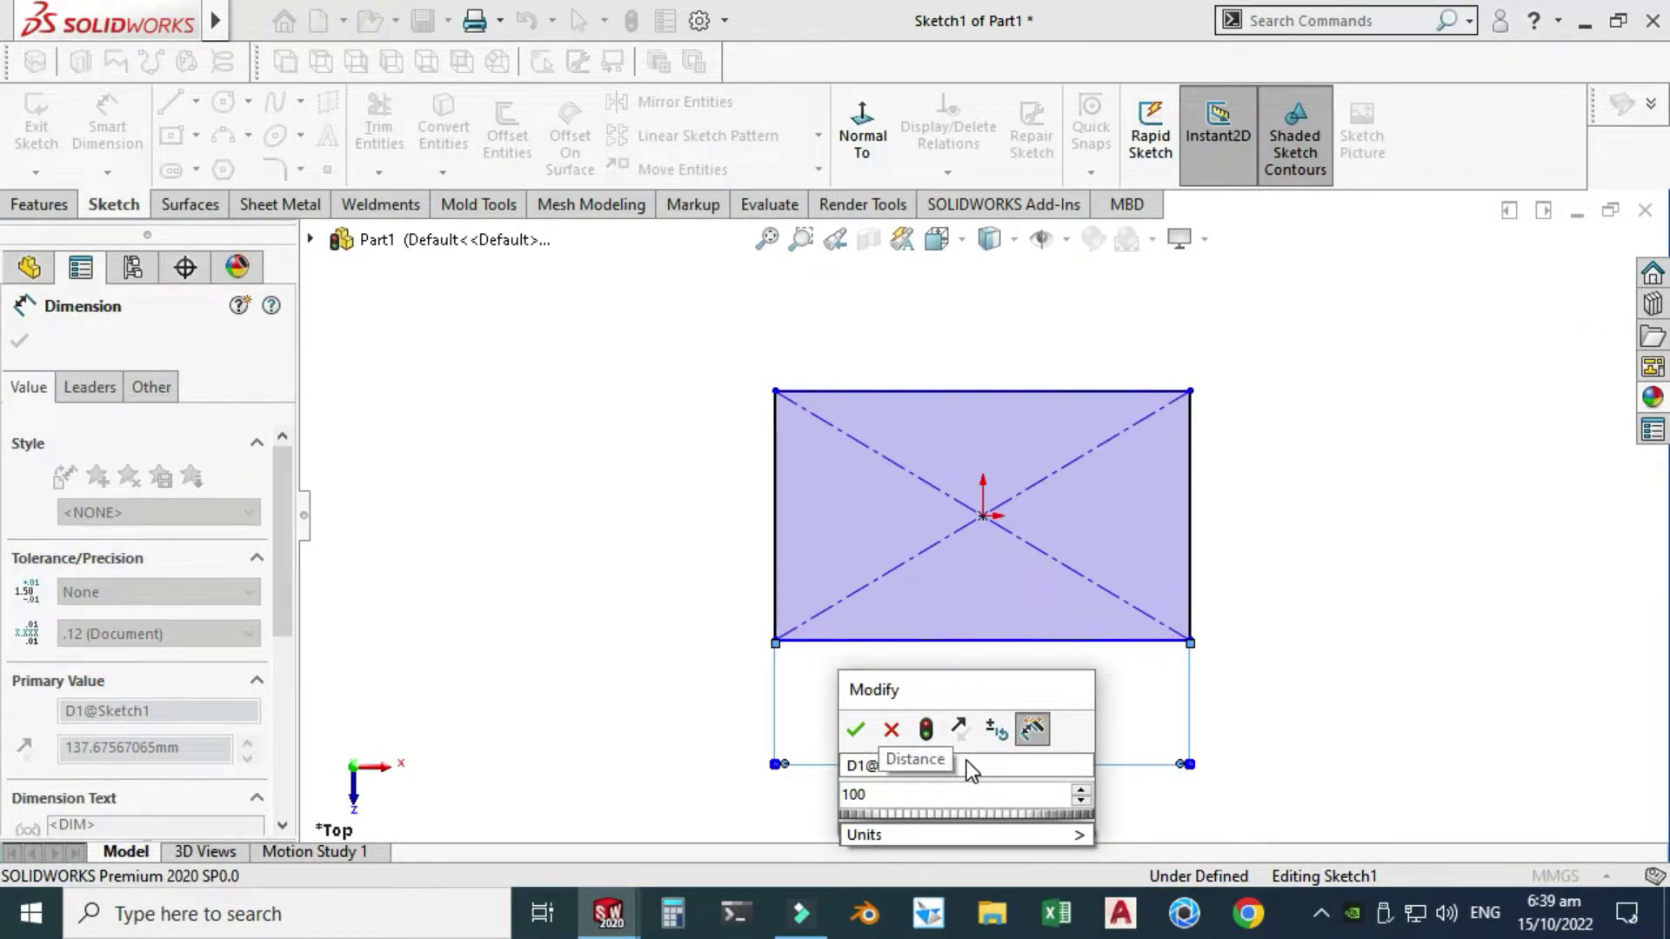
key("Return")
left_click(1190, 576)
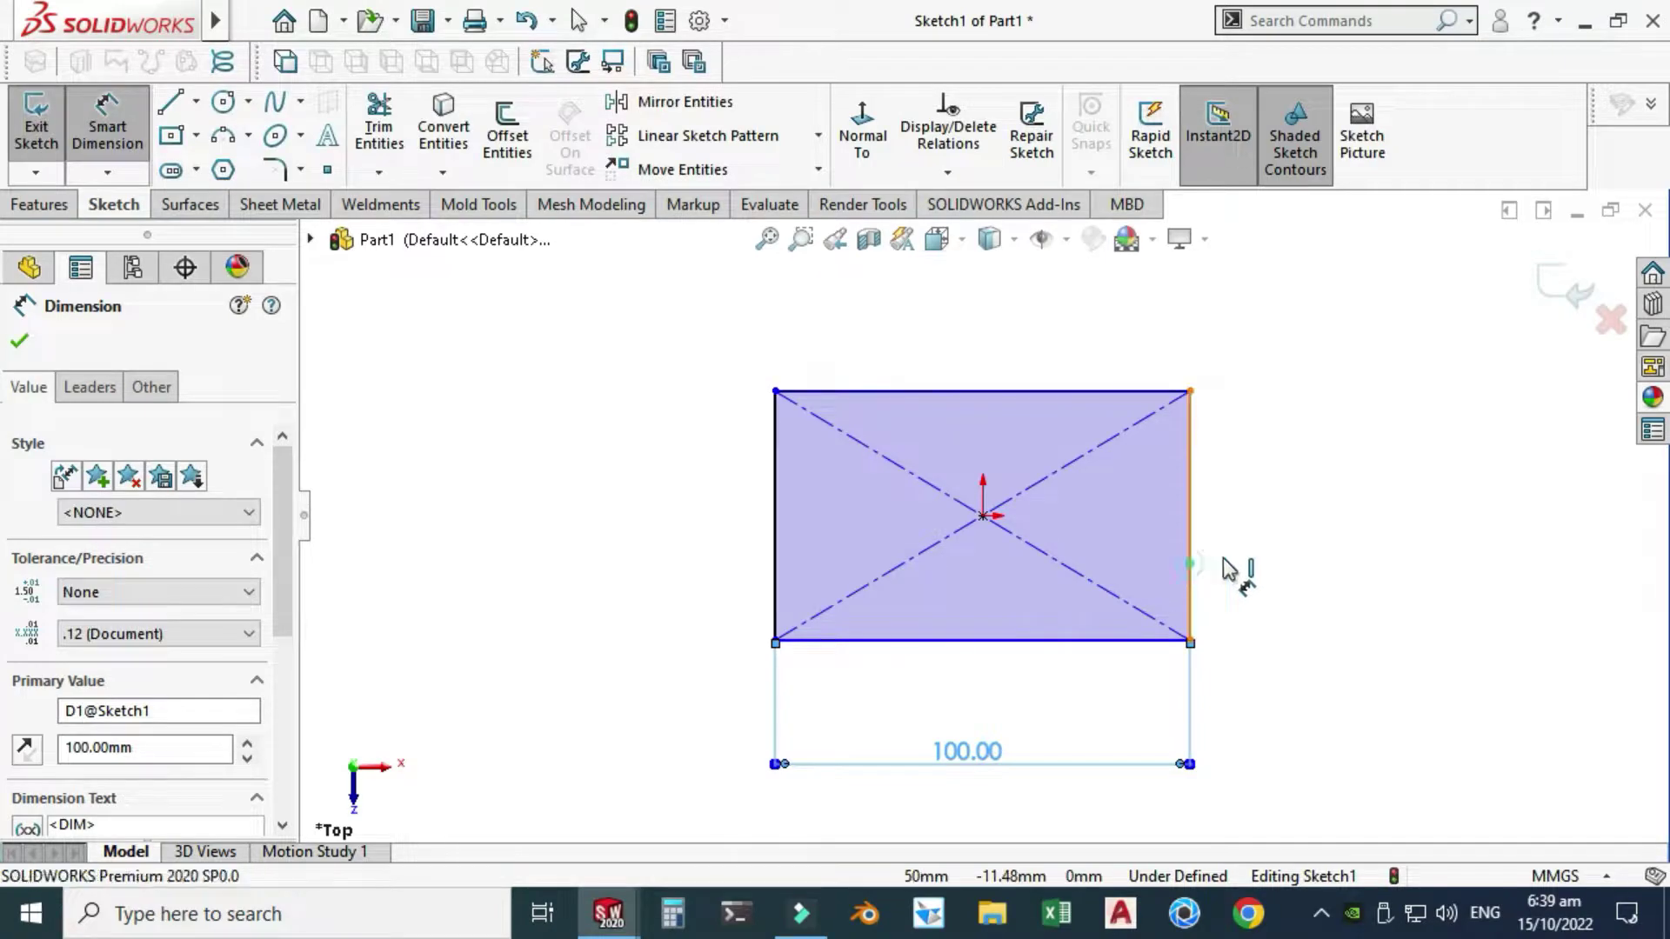
left_click(1302, 558)
type("70")
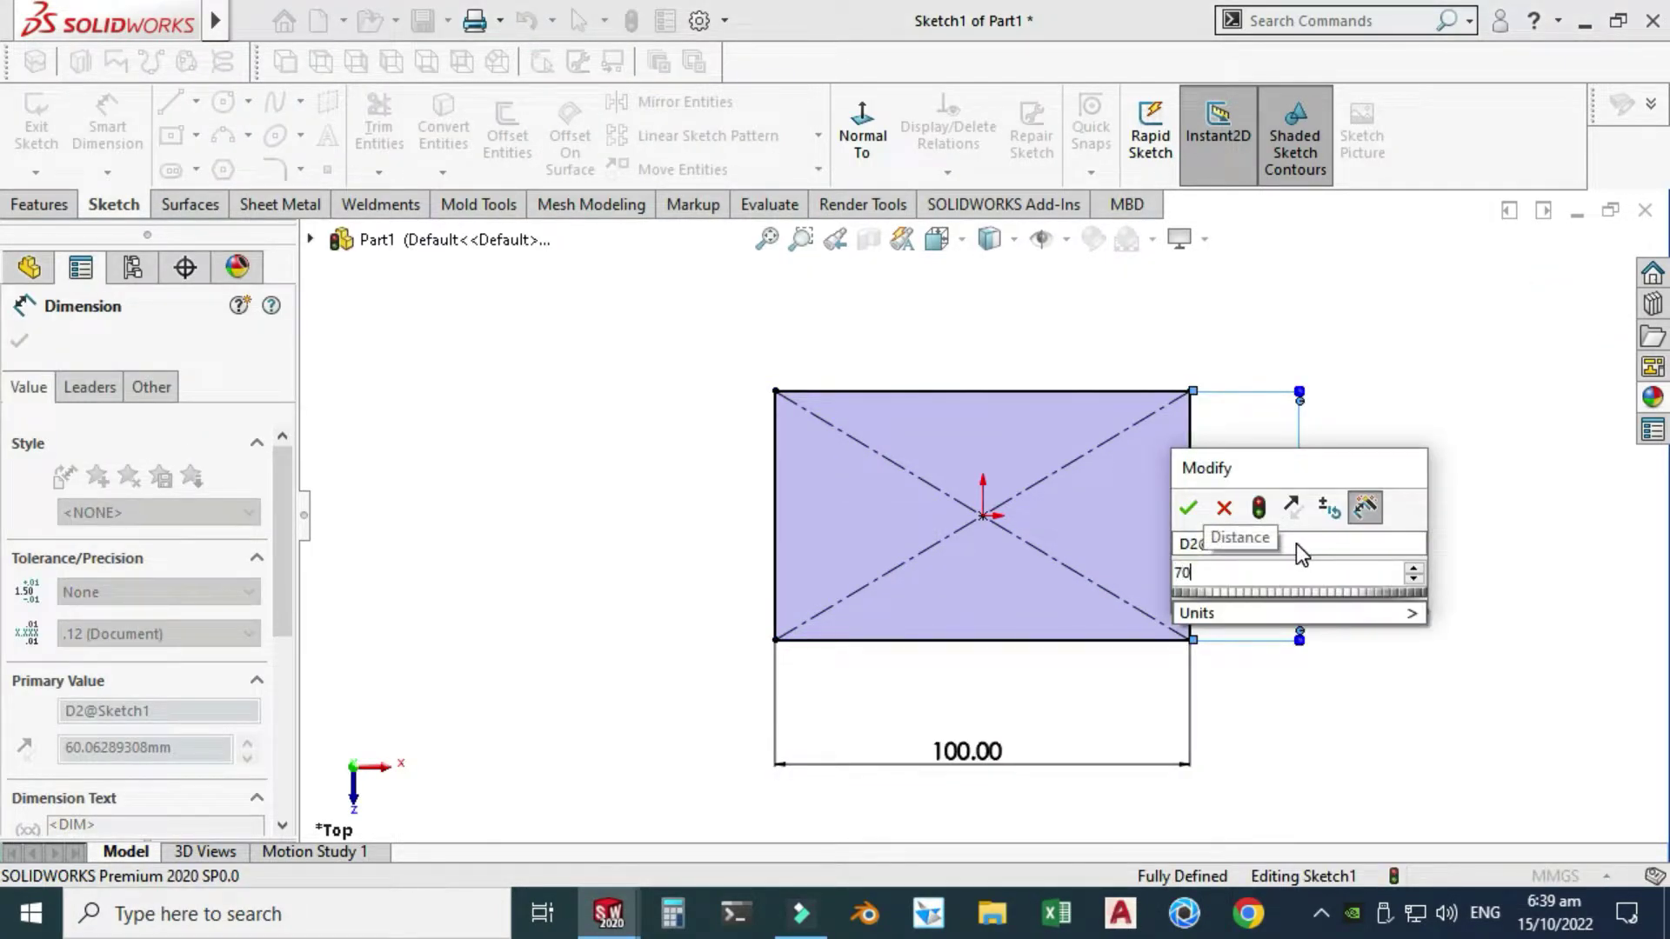
key("Return")
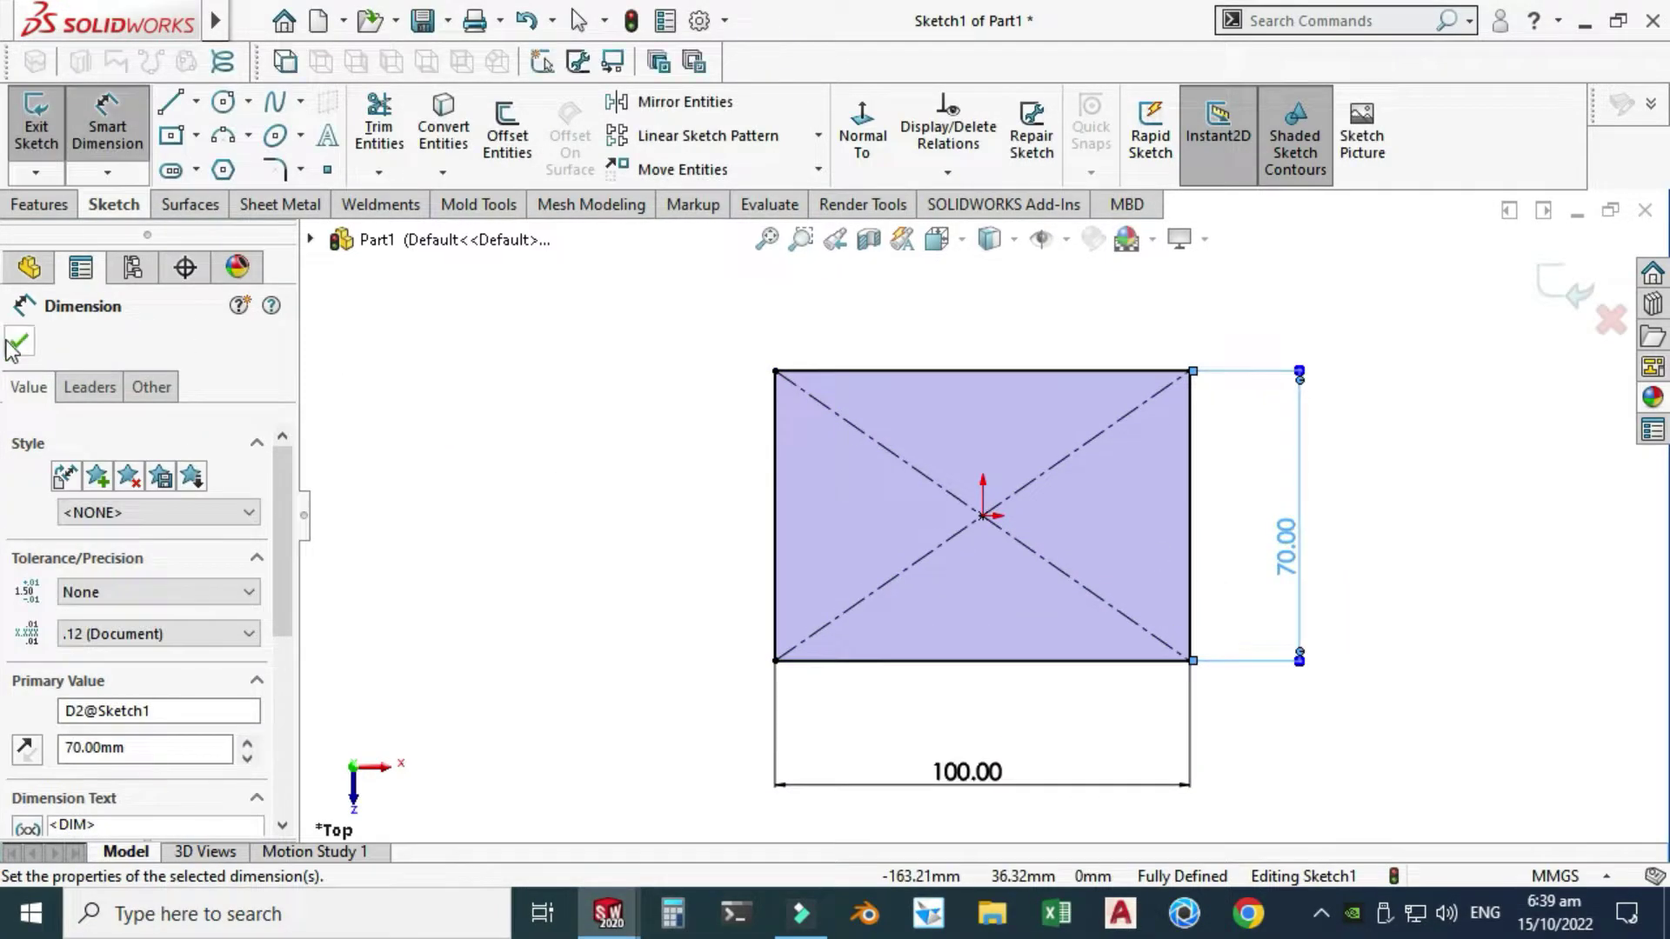
key("Escape")
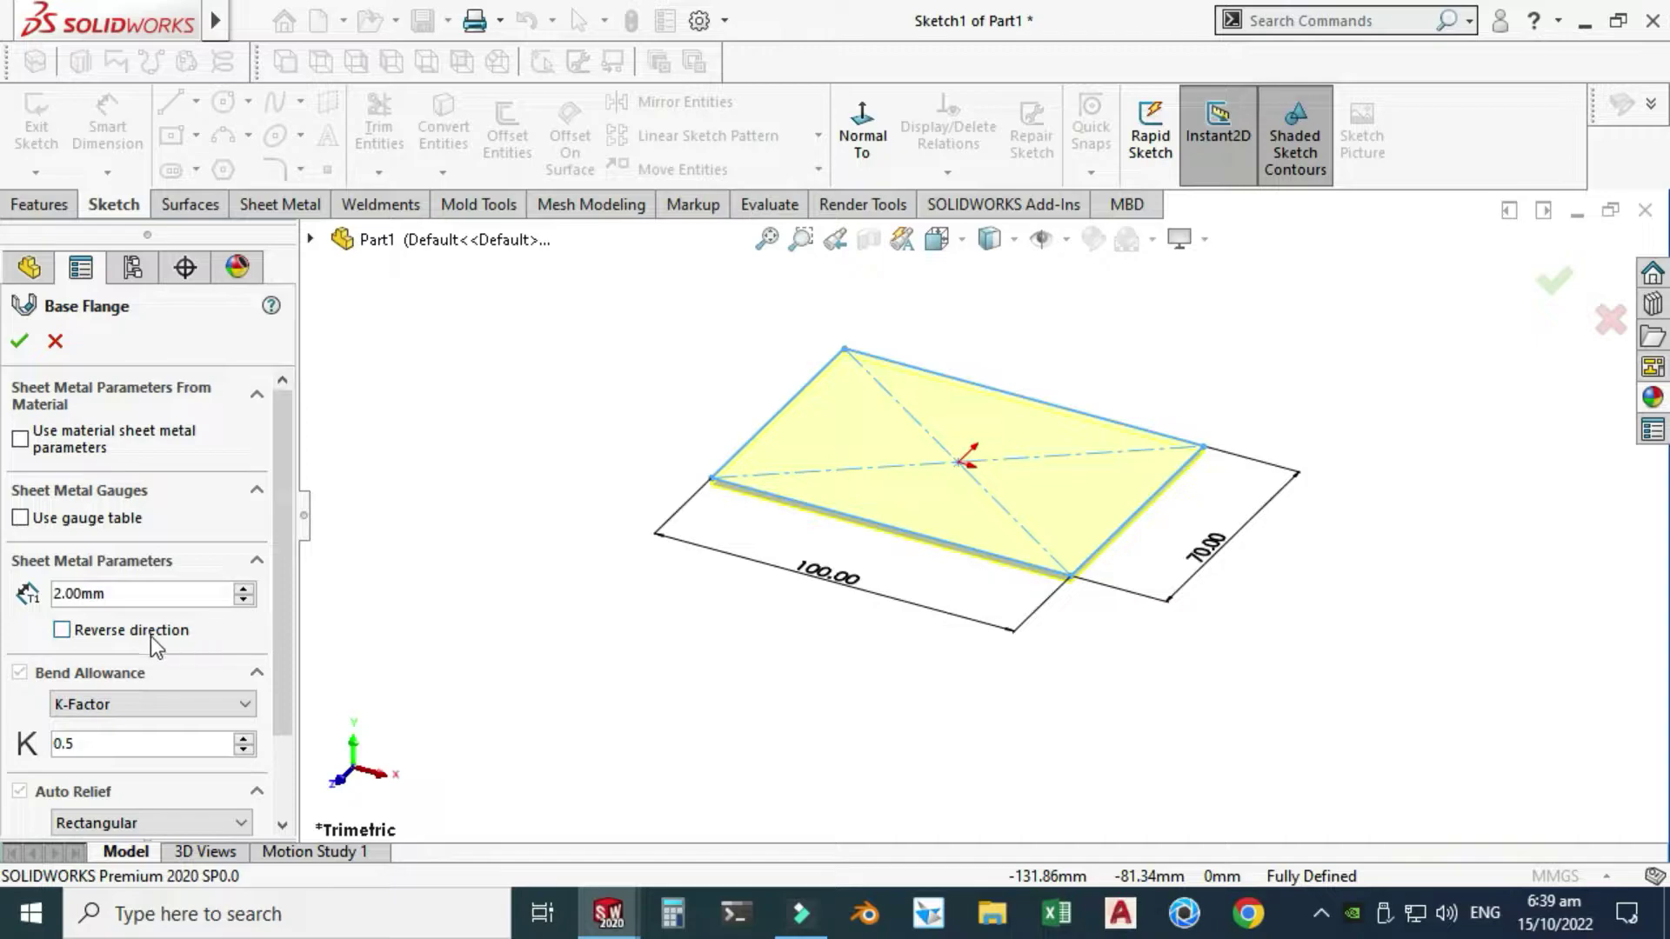
Keep 2.00 mm thickness in its original direction with K-Factor 0.5 and create Base-Flange1
left_click(143, 632)
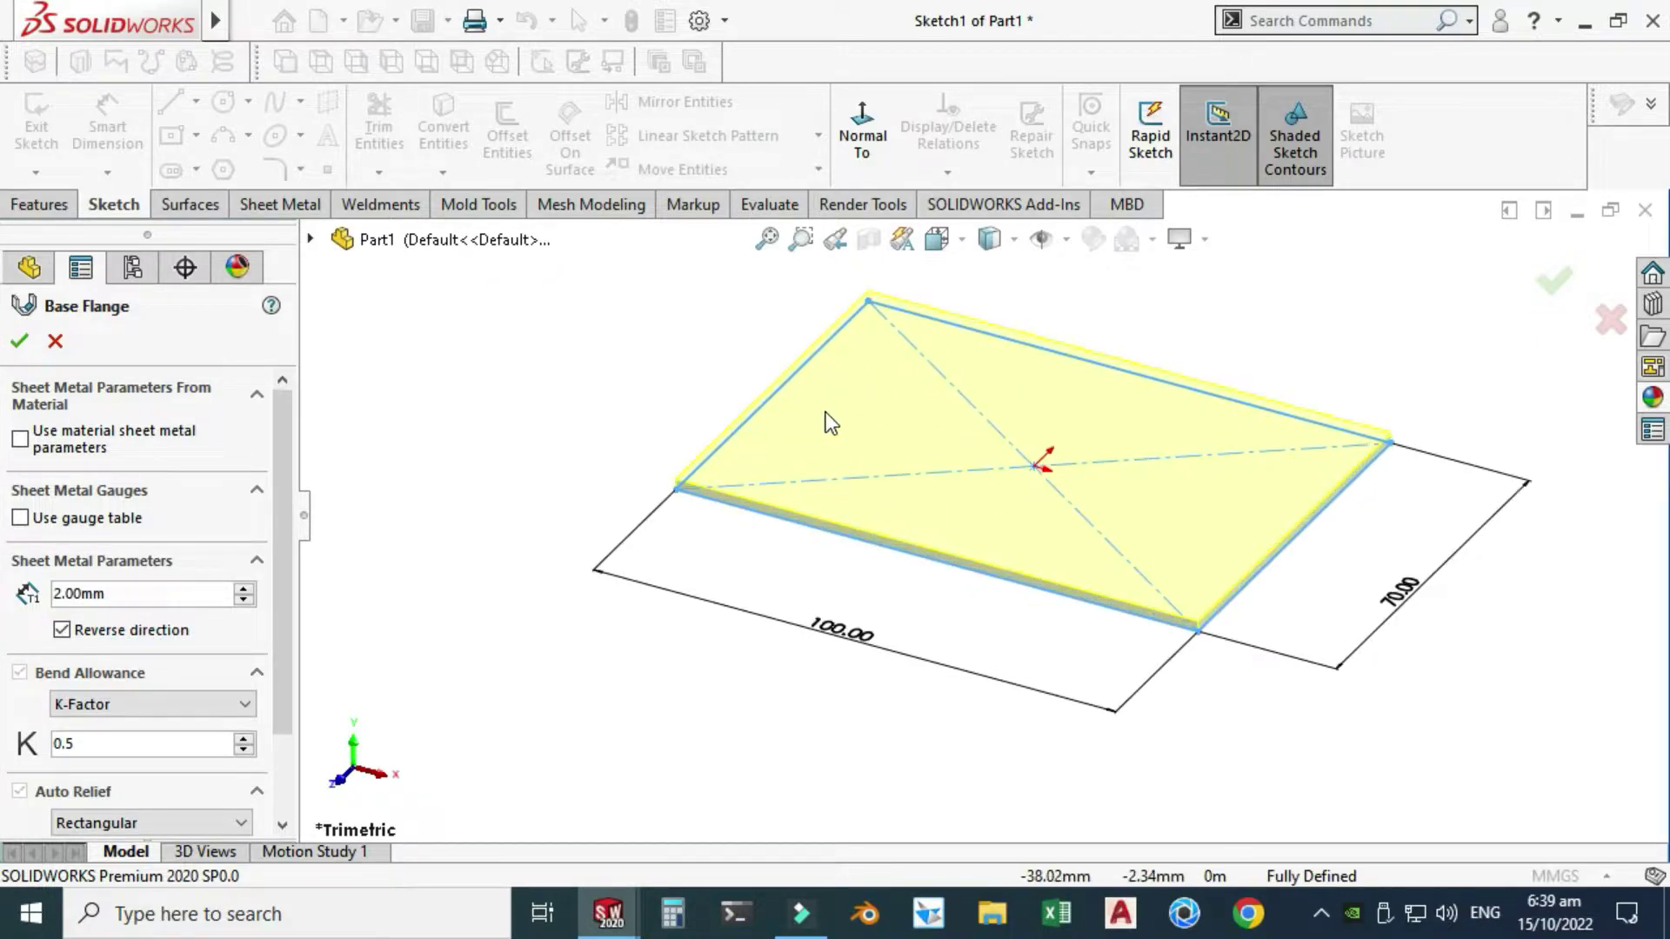
scroll(831, 424, "down", 5)
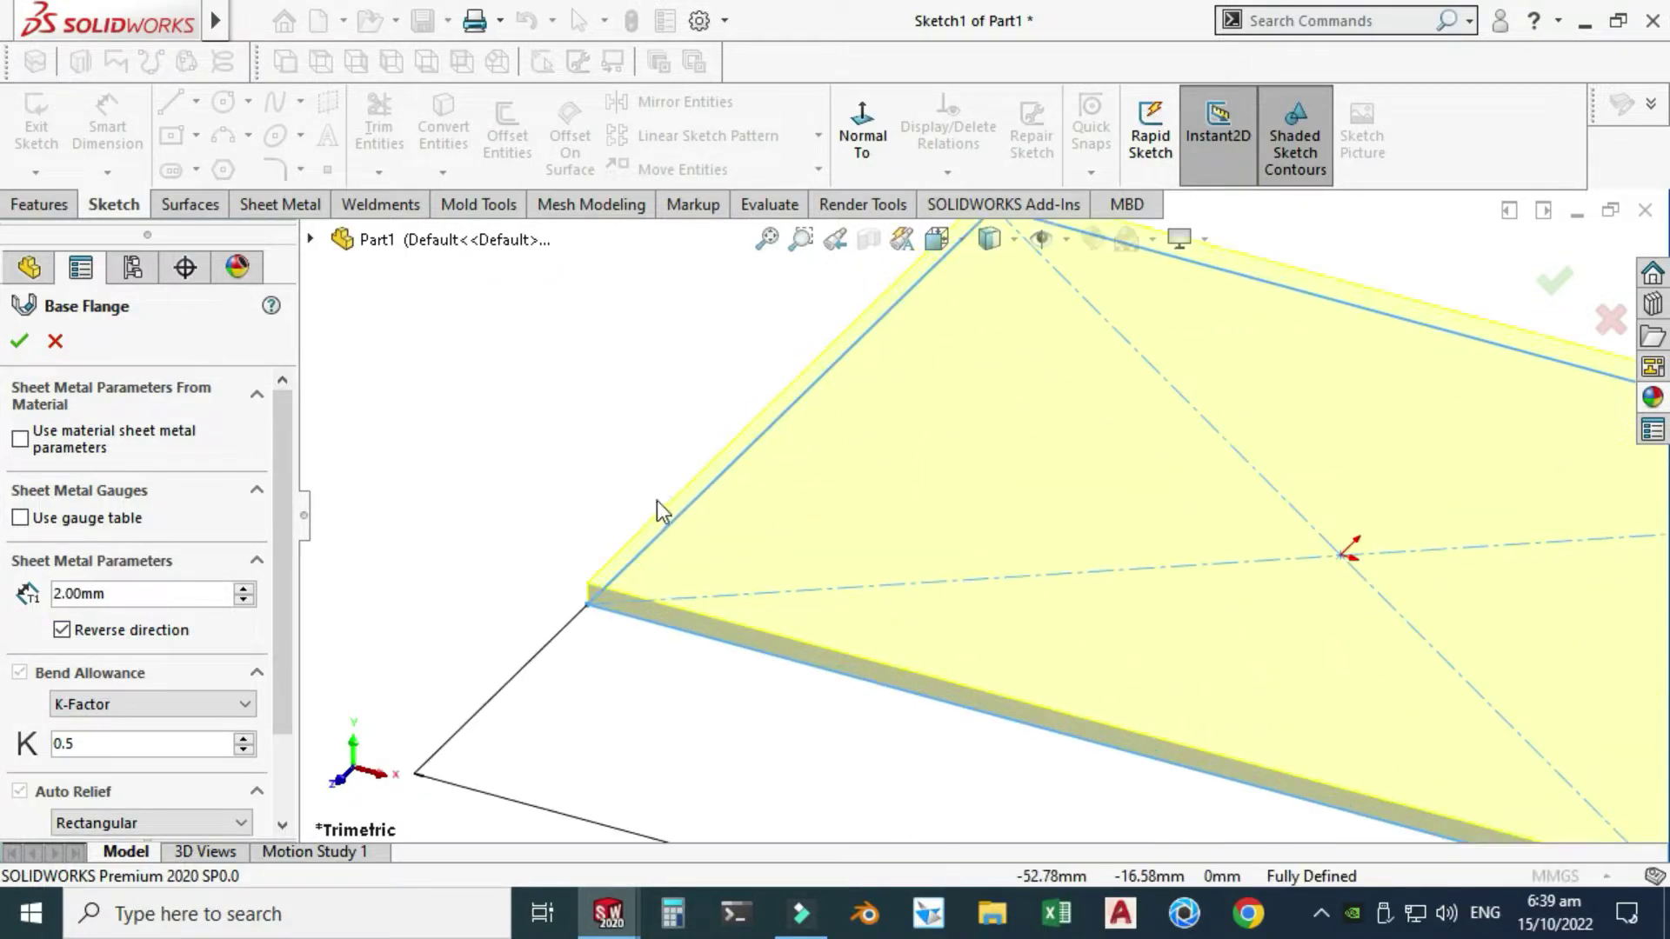
left_click(62, 632)
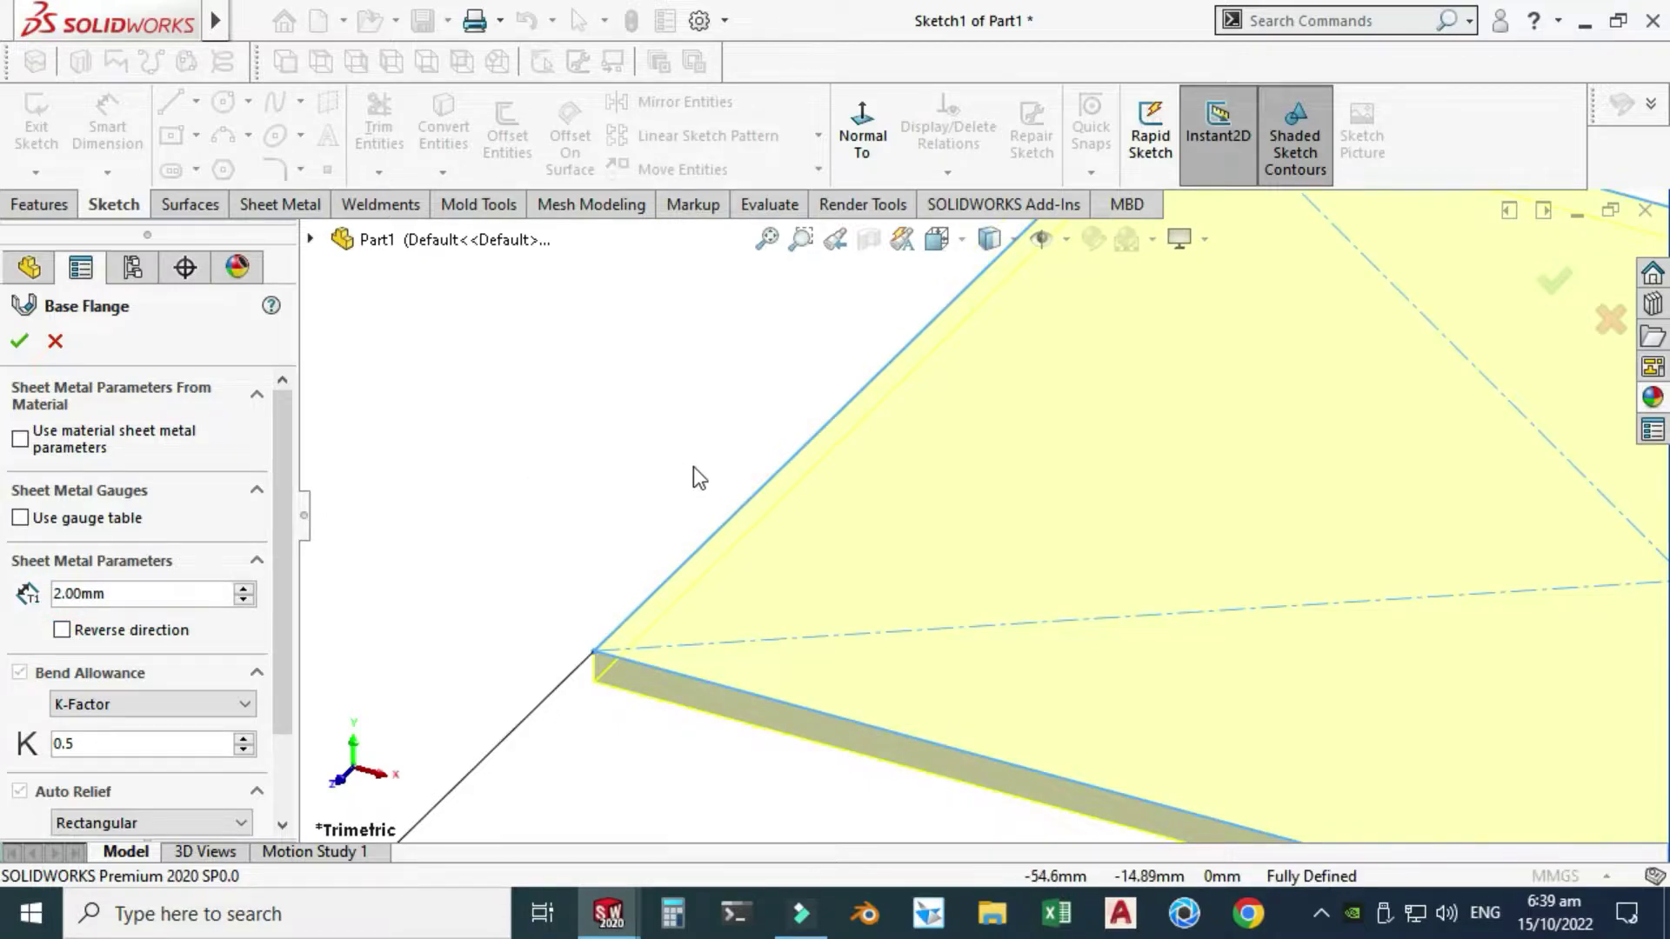
key("z")
scroll(288, 510, "down", 3)
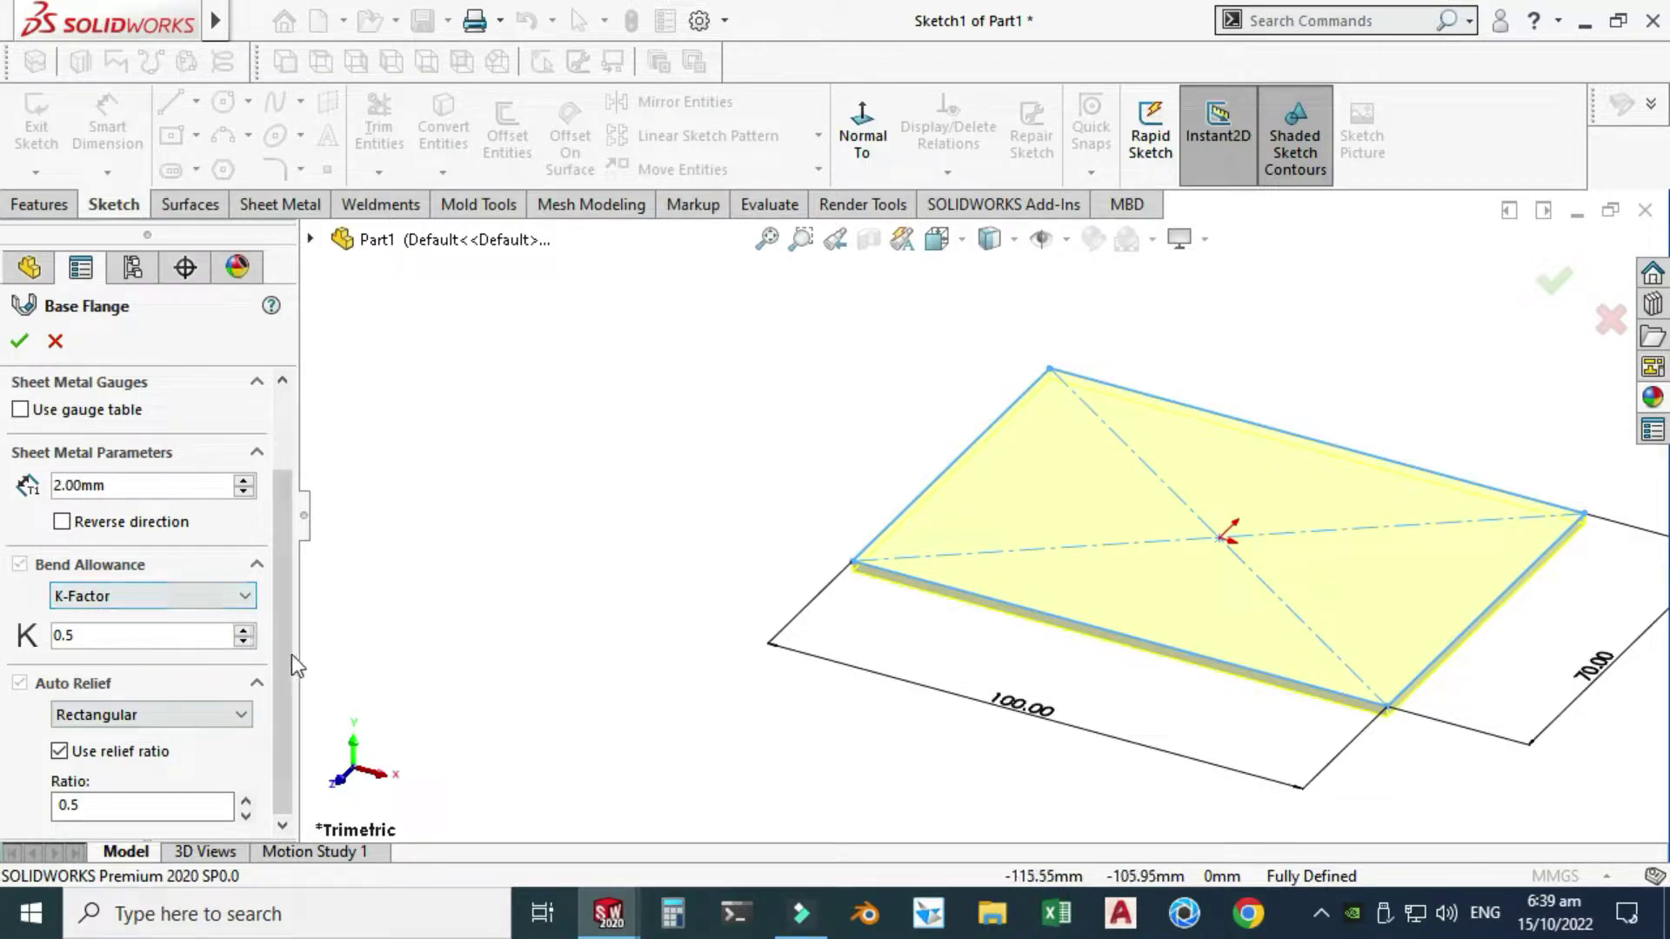
scroll(290, 654, "up", 3)
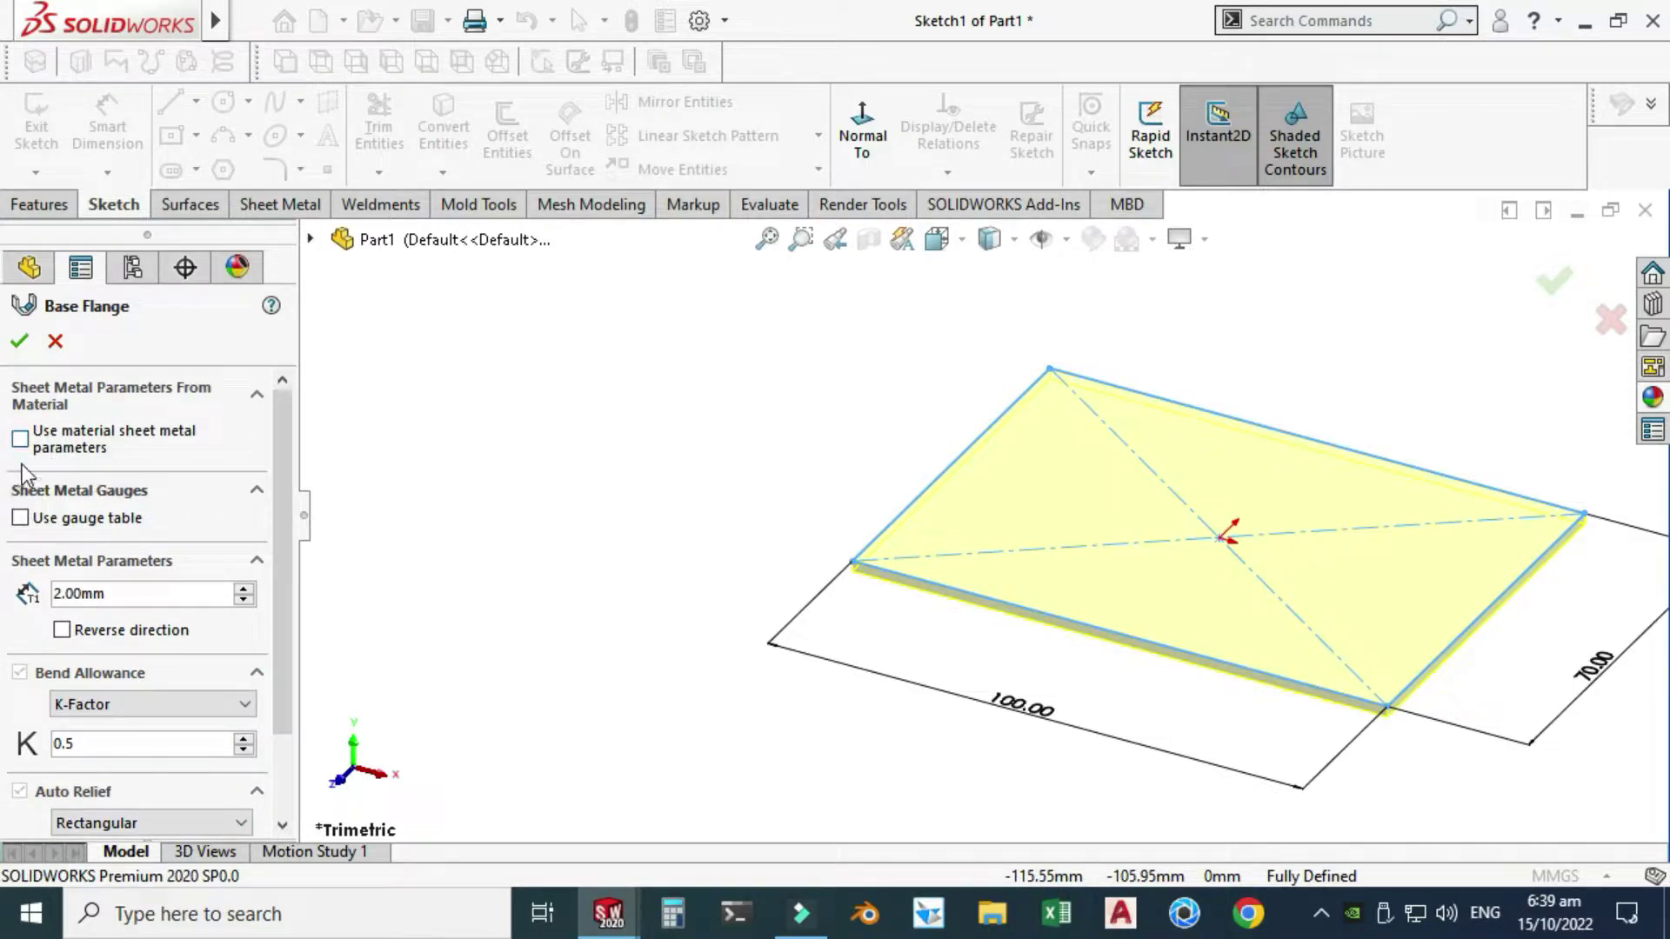
left_click(19, 341)
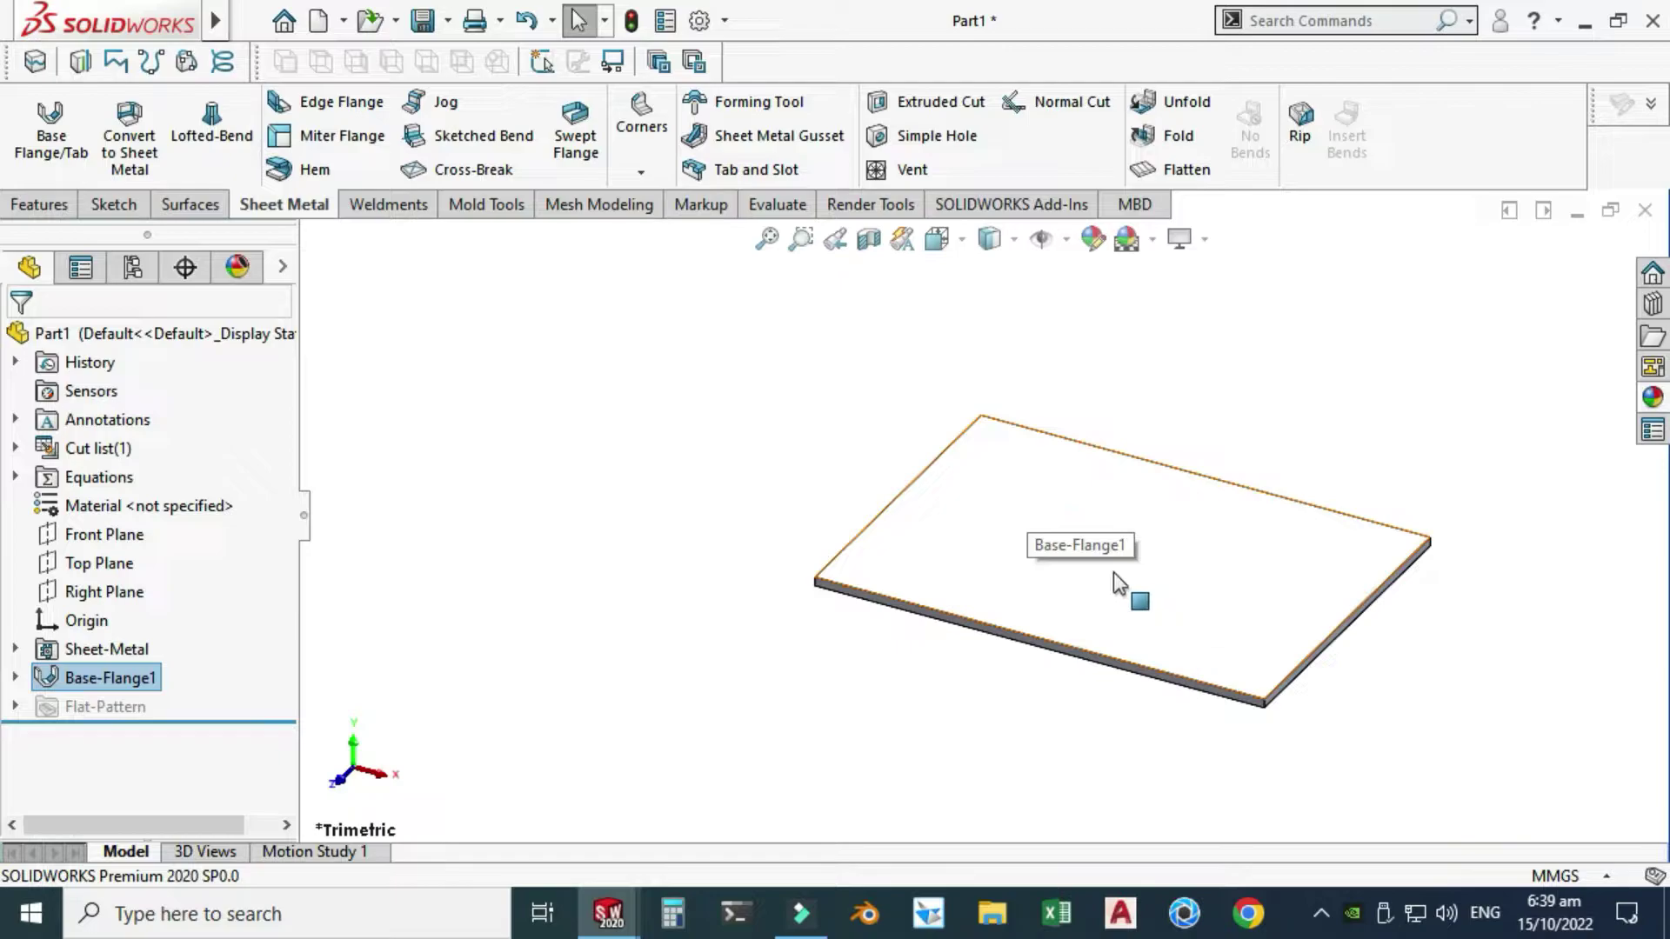
Sketch a center rectangle from the origin on the plate's top face, viewed face-on
left_click(1086, 545)
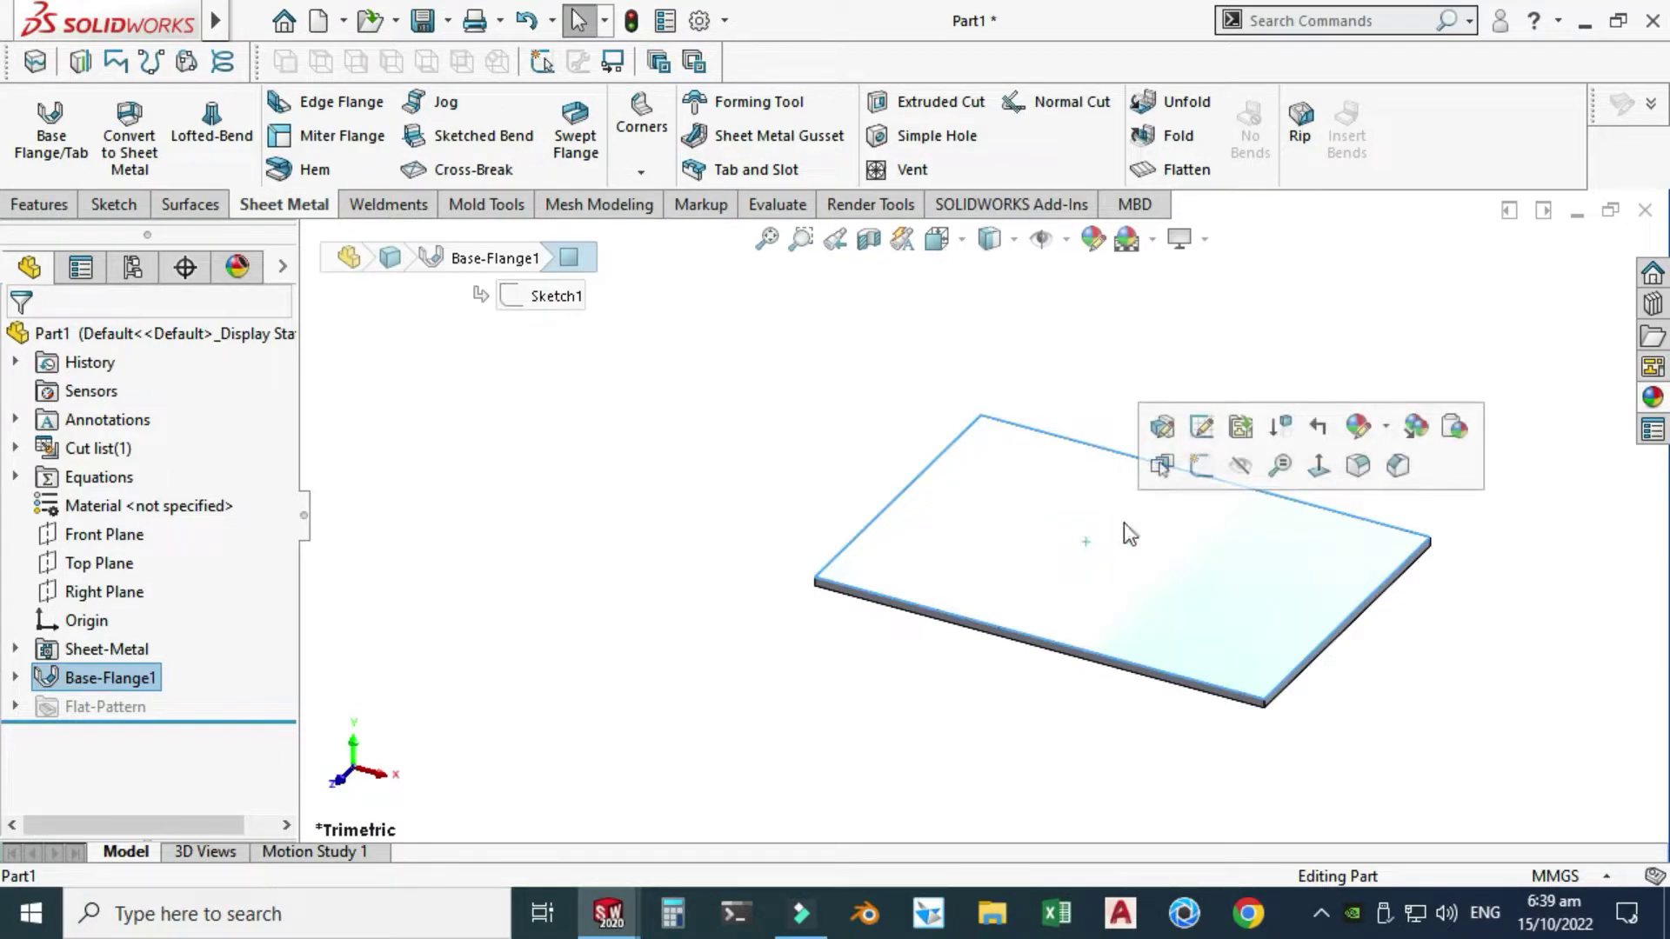
left_click(1204, 476)
left_click(853, 180)
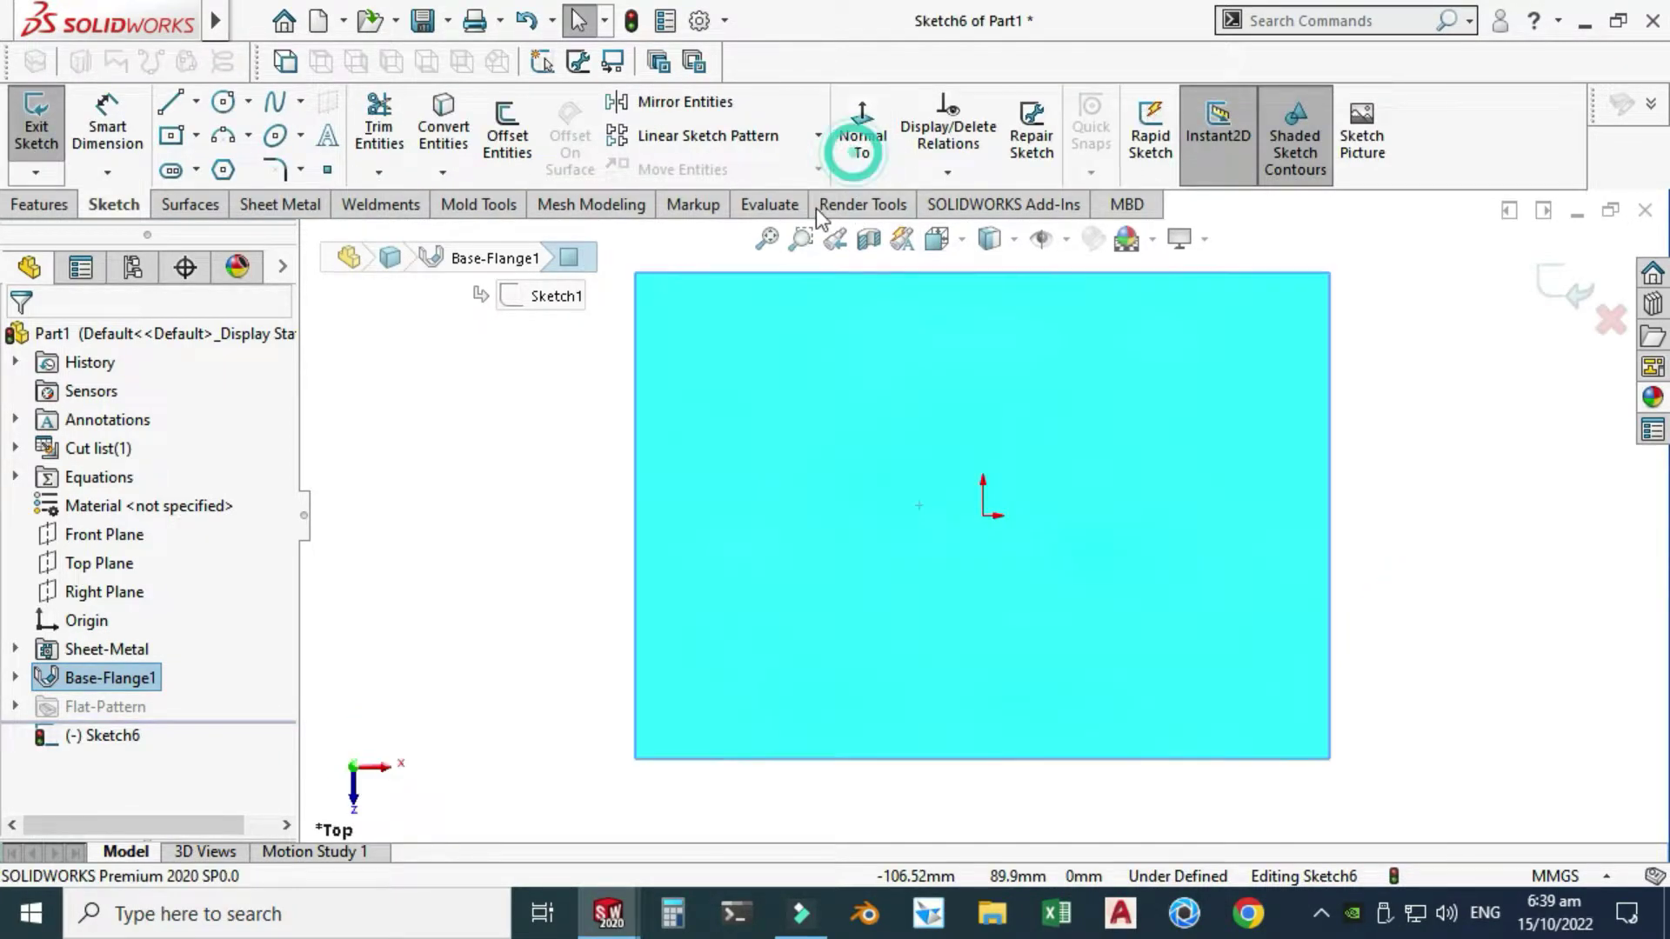
left_click(195, 134)
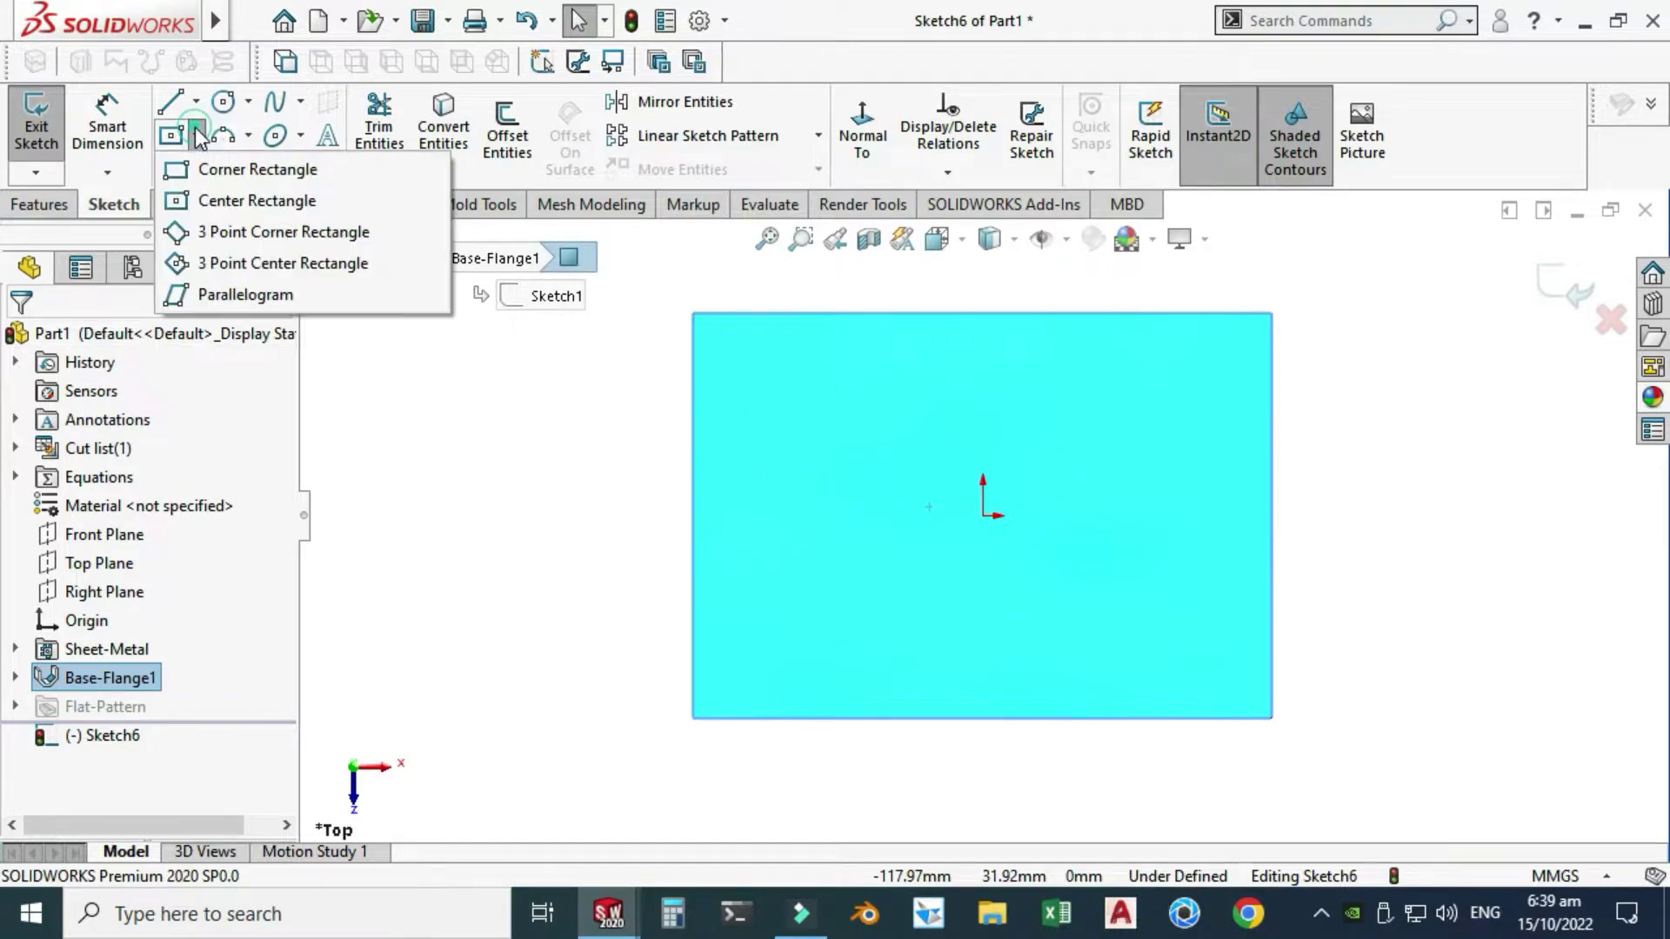
left_click(213, 195)
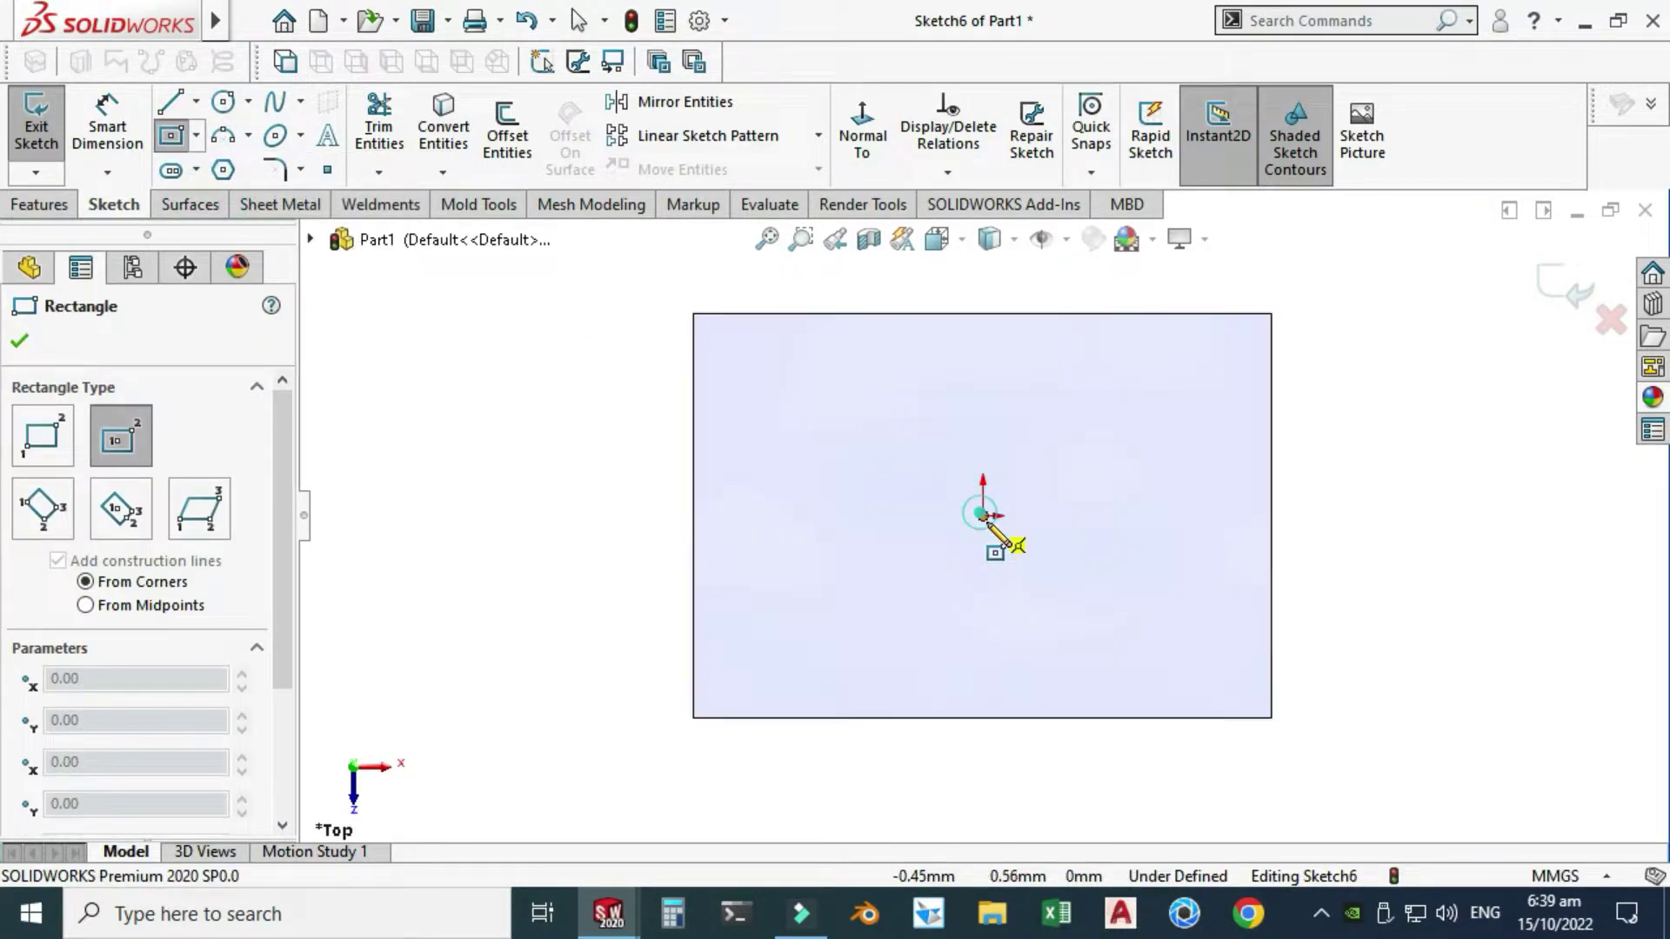
left_click(983, 515)
left_click(1123, 615)
key("Escape")
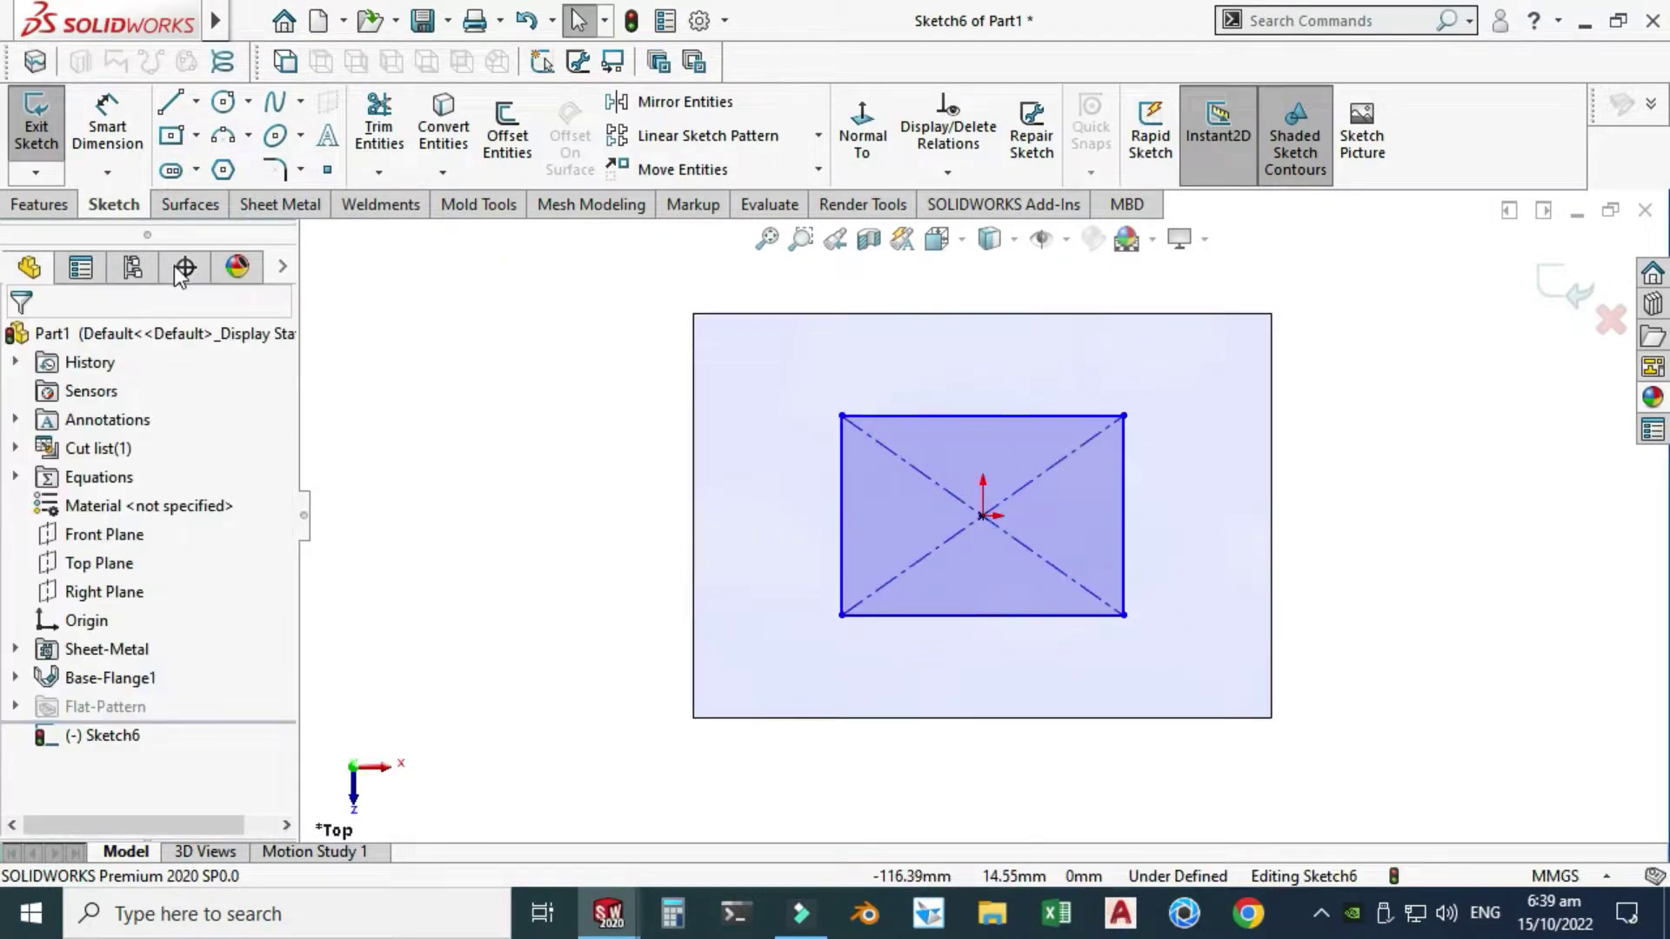
Dimension the rectangle 50 mm wide and 30 mm tall
left_click(107, 131)
left_click(997, 618)
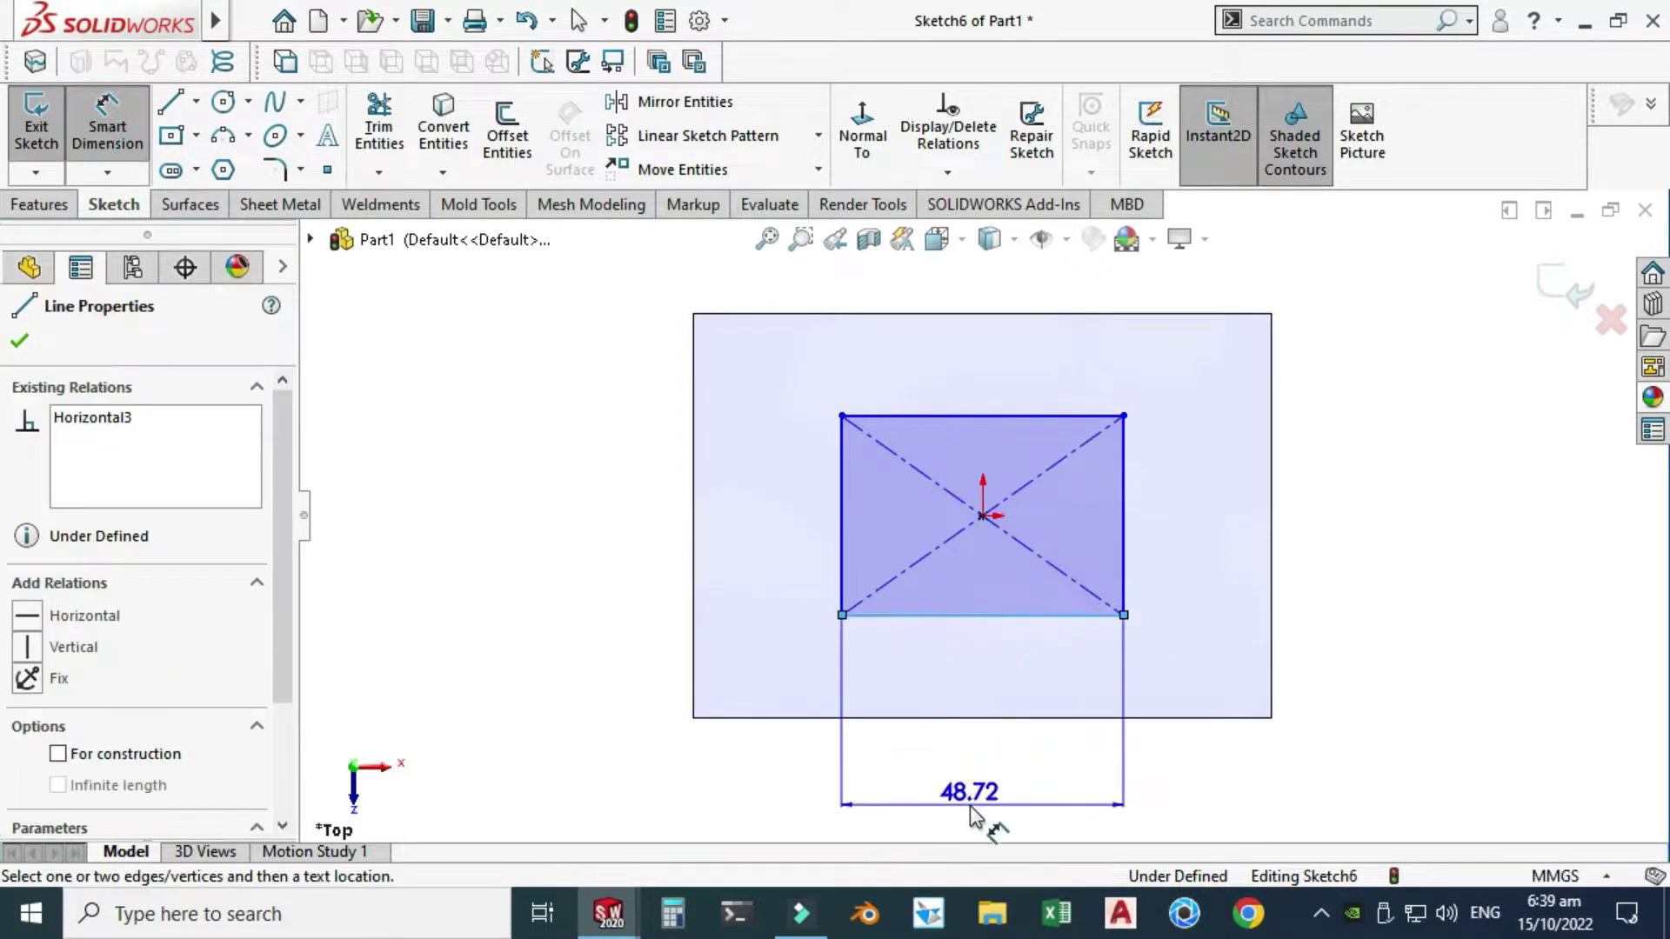
left_click(969, 806)
type("70")
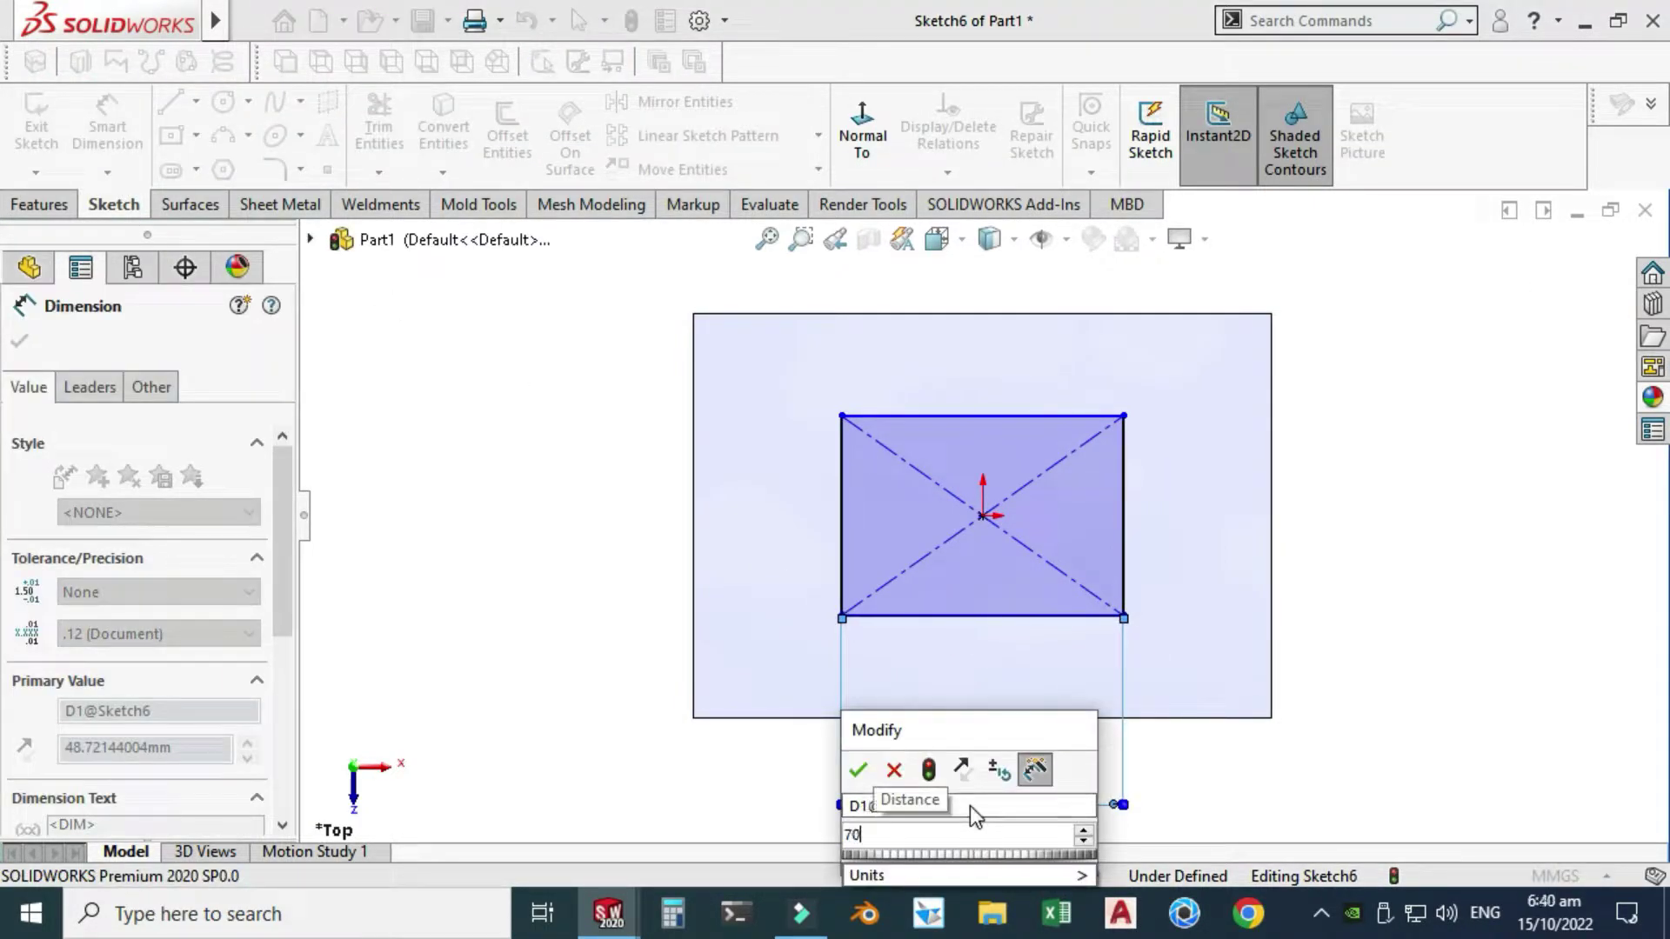
key("BackSpace")
key("BackSpace")
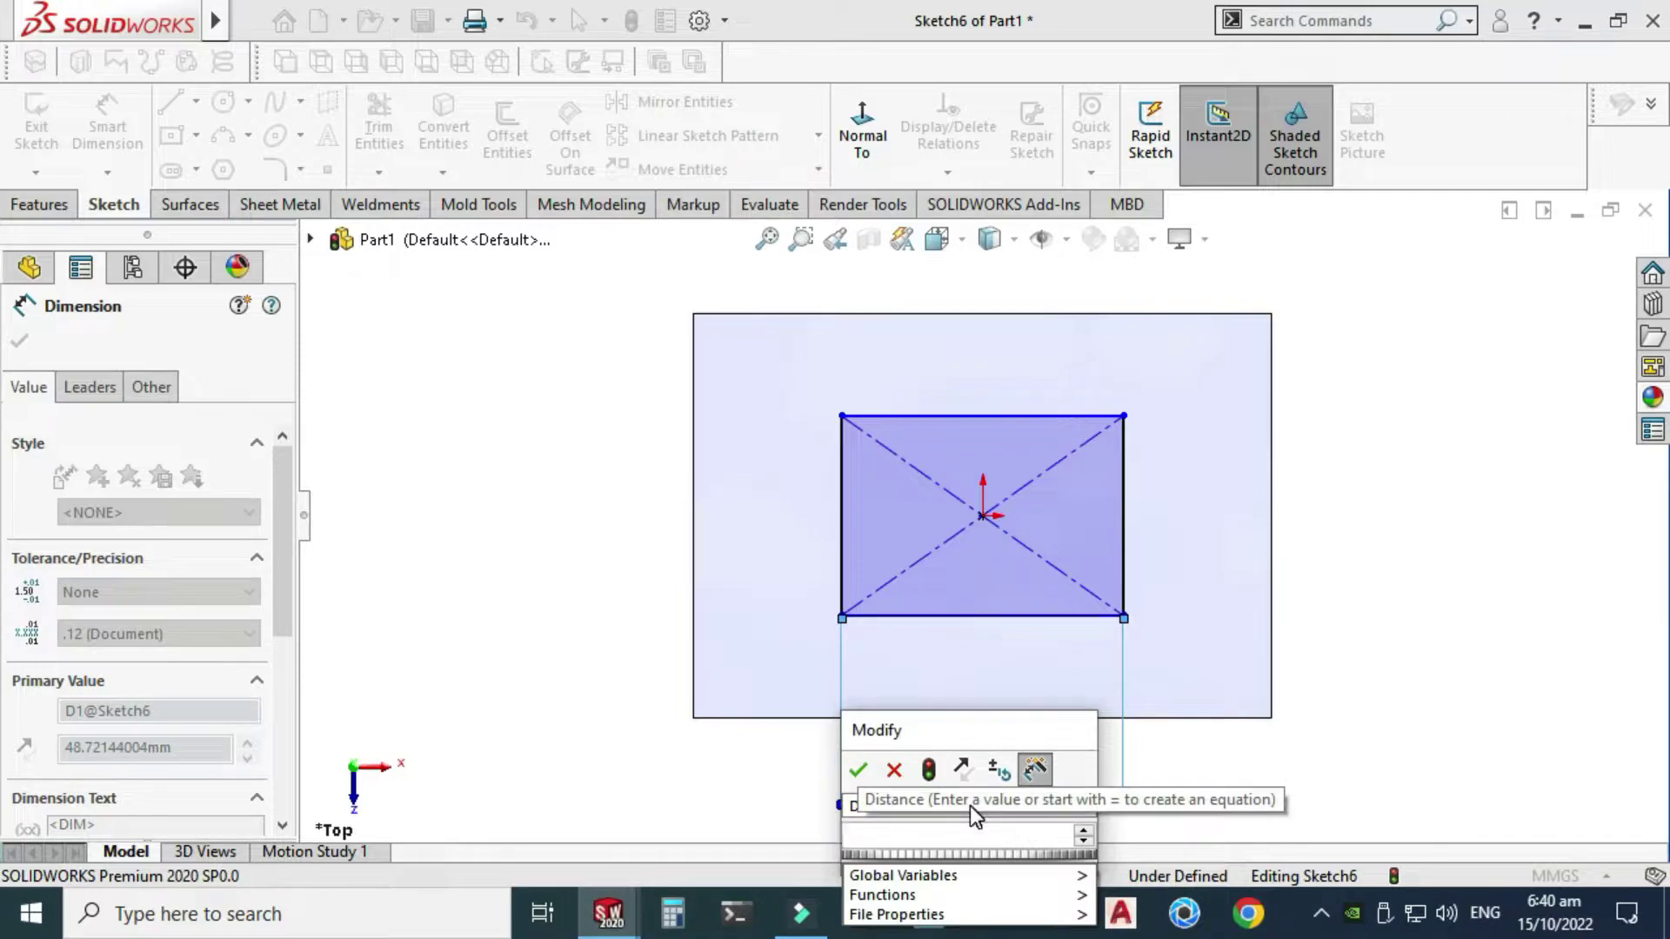
type("50")
key("Escape")
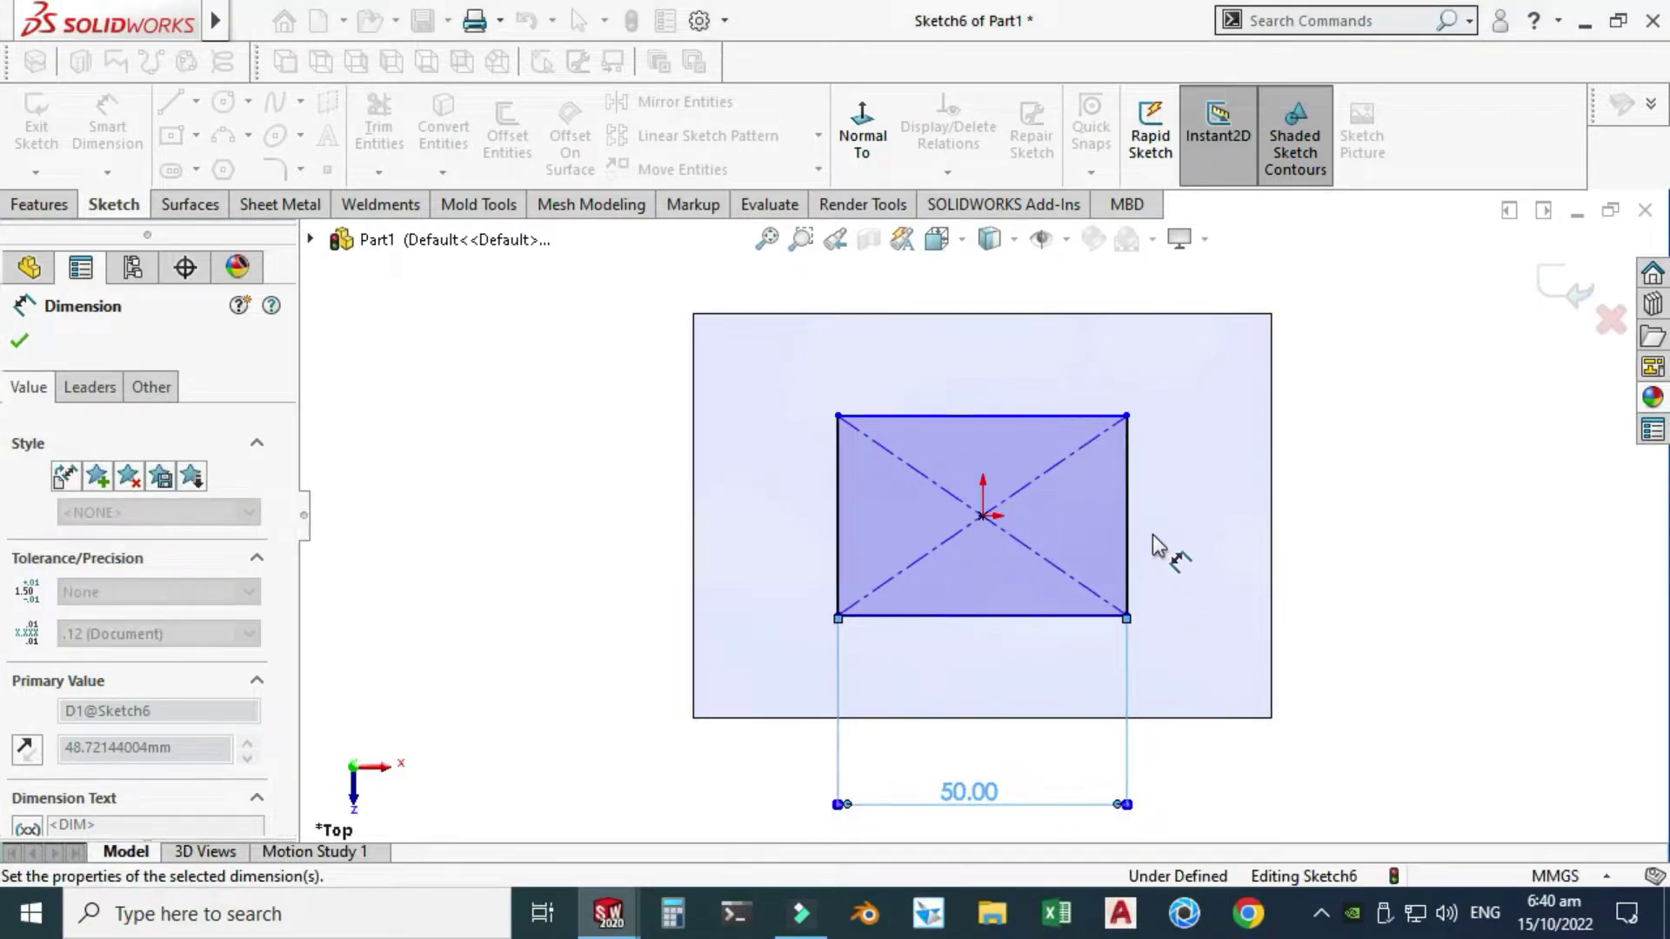
left_click(1127, 548)
left_click(1218, 558)
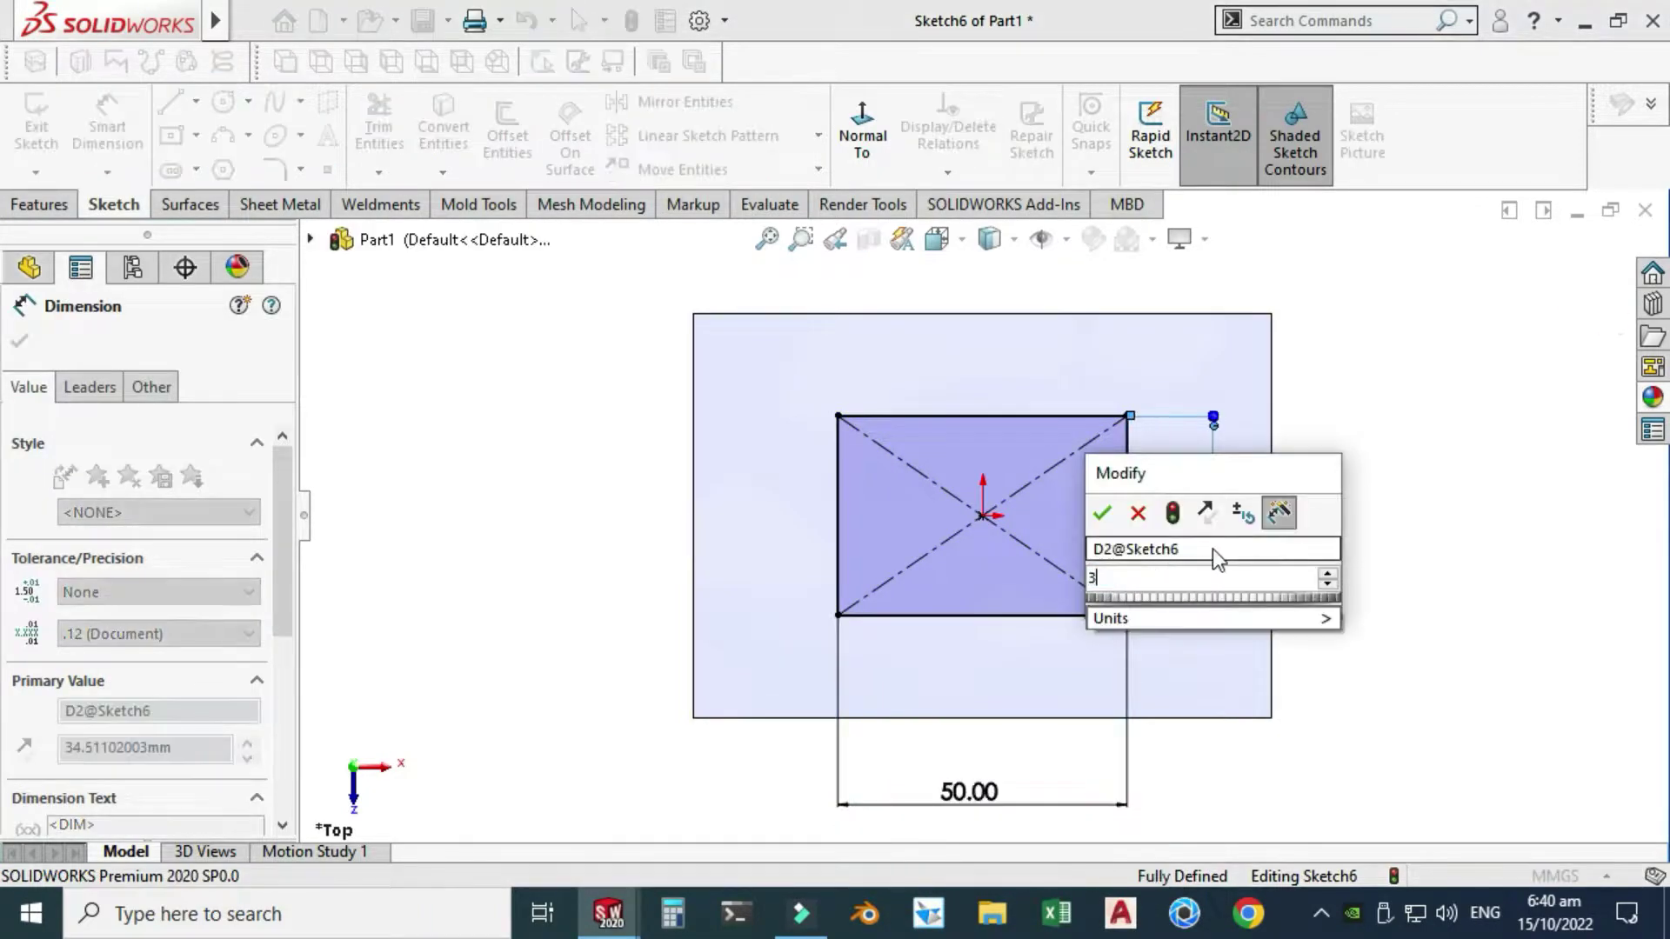
type("30")
key("Return")
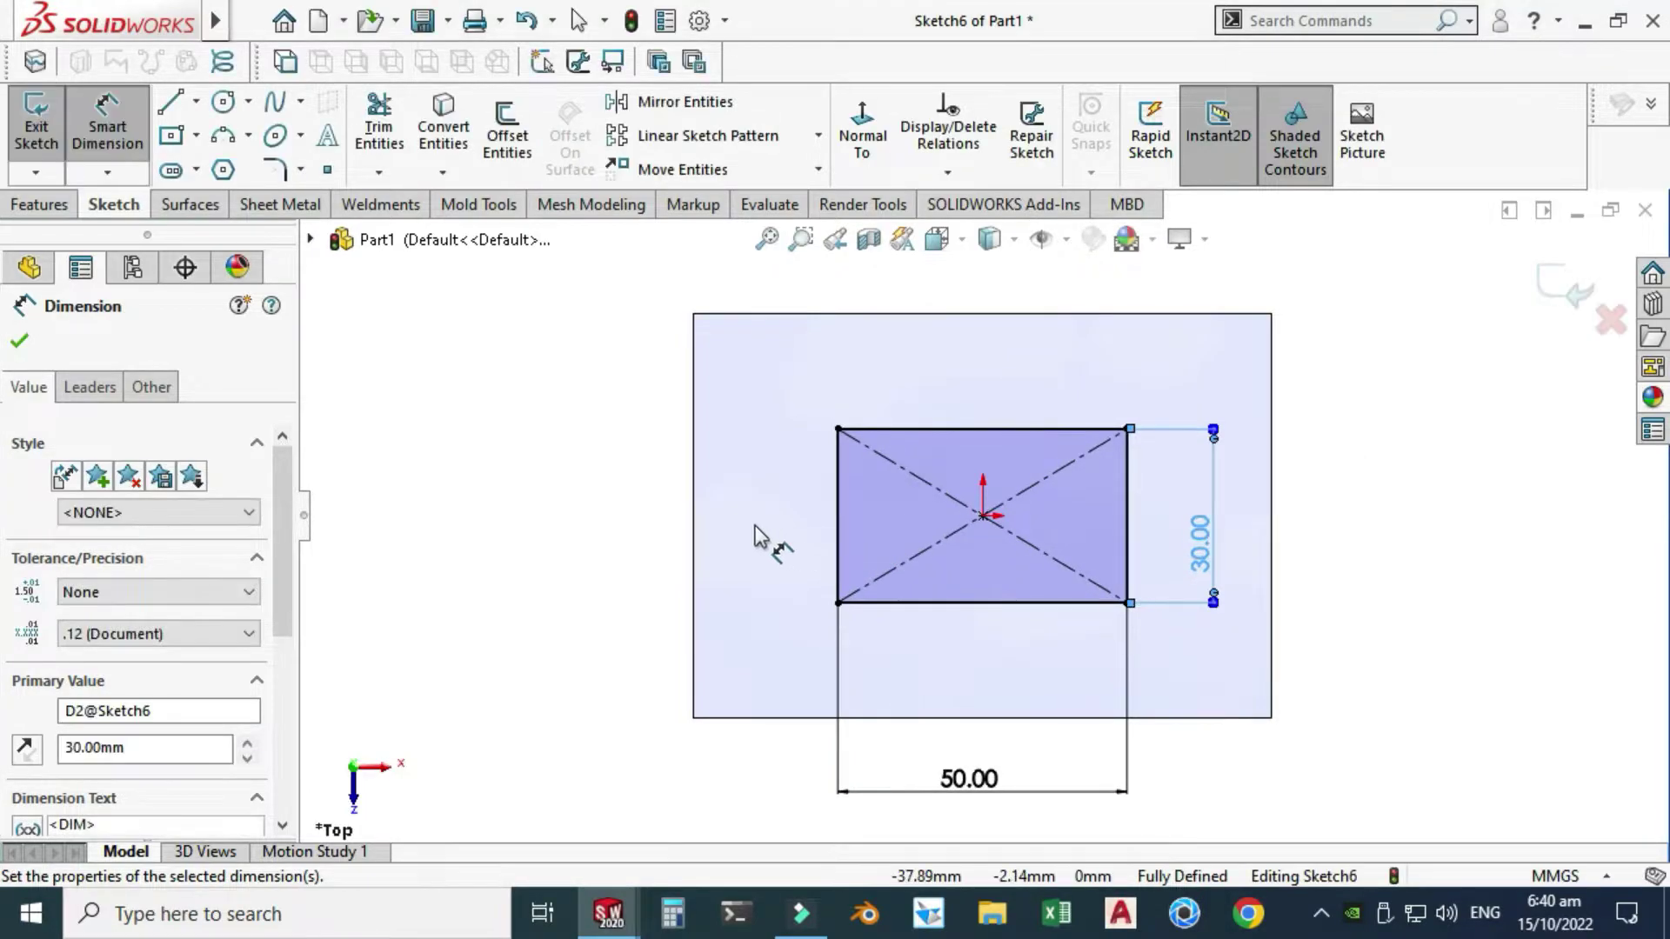
key("Escape")
Fillet all four rectangle corners at 10 mm and exit Sketch6
left_click(279, 174)
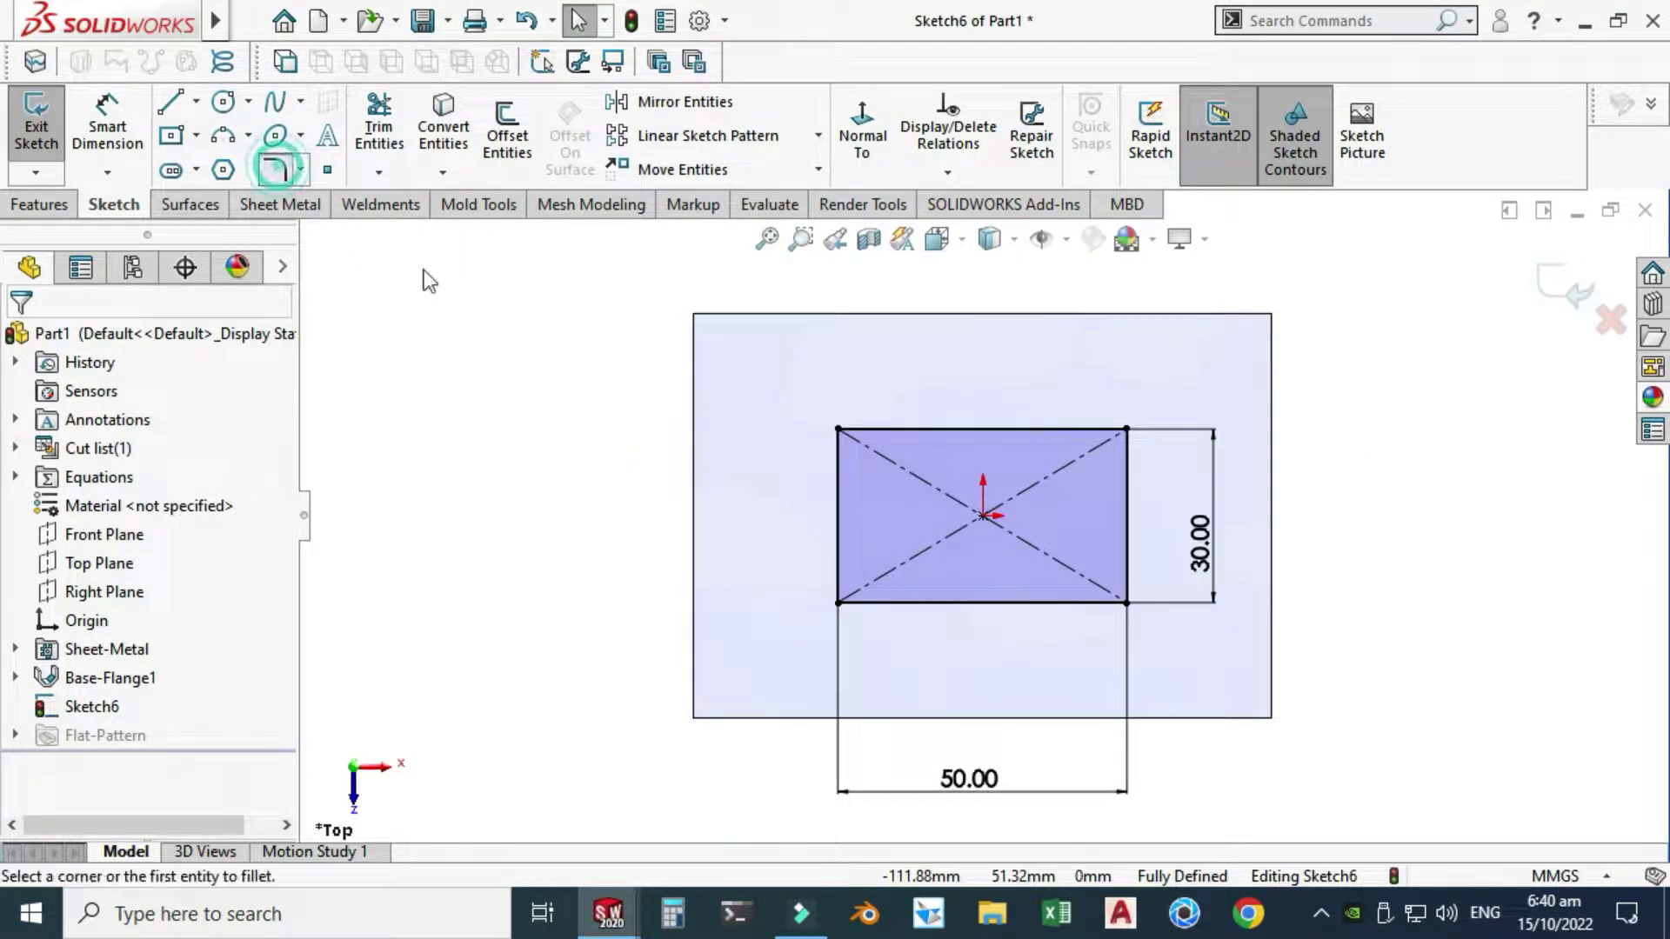
left_click(837, 429)
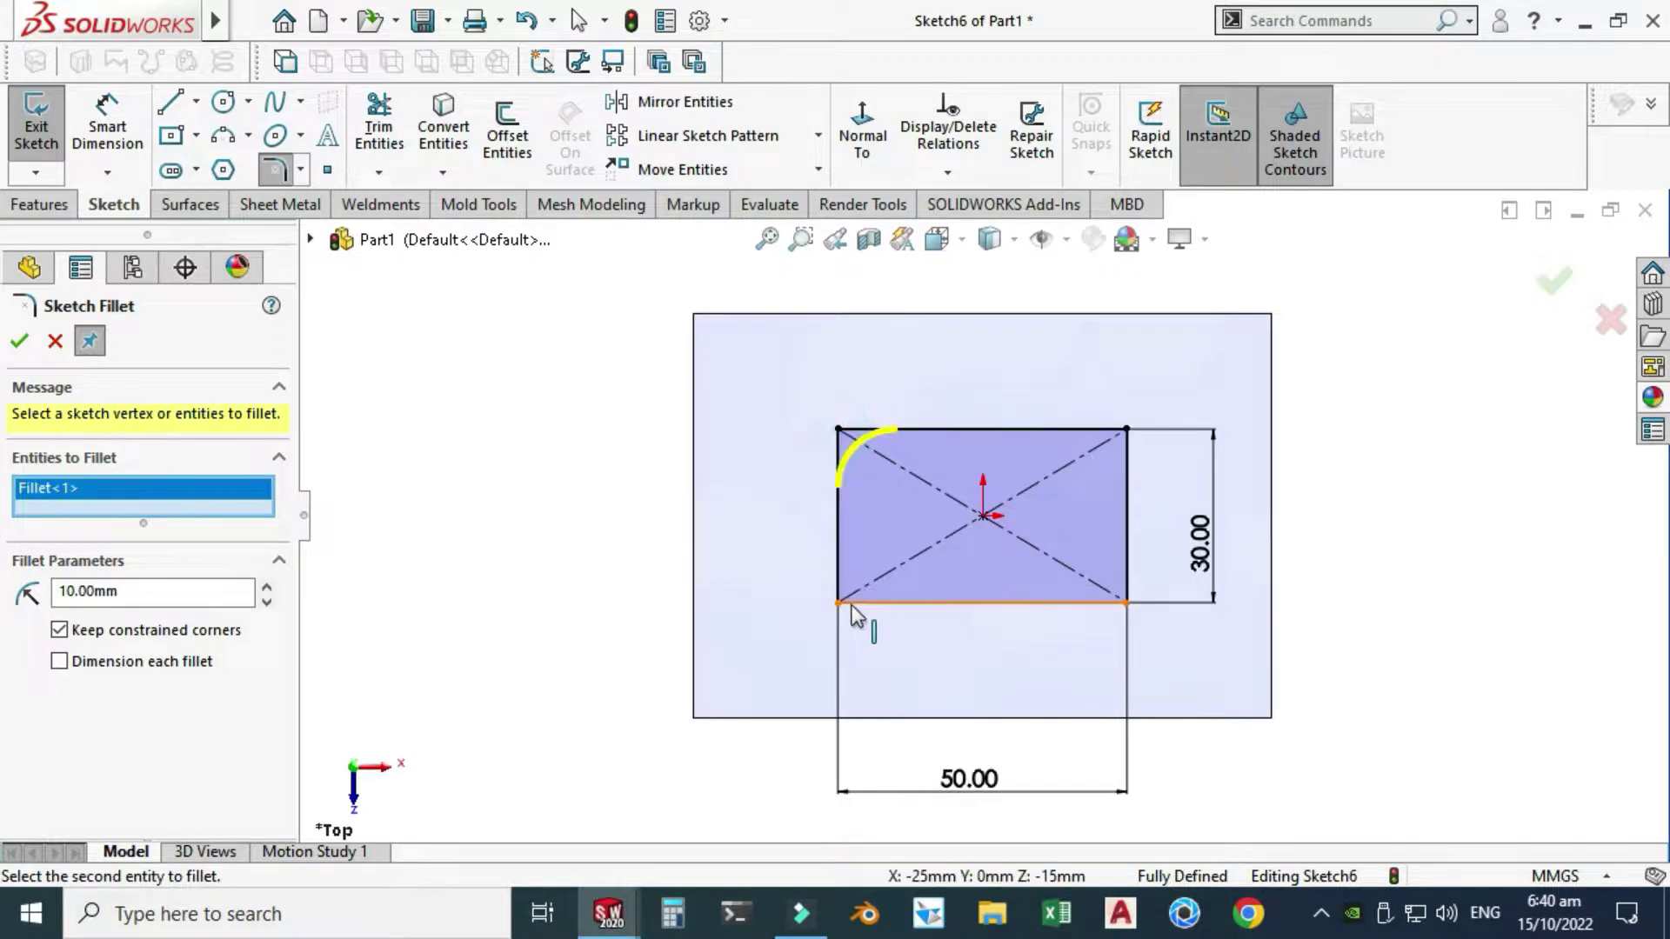
left_click(838, 602)
left_click(1127, 600)
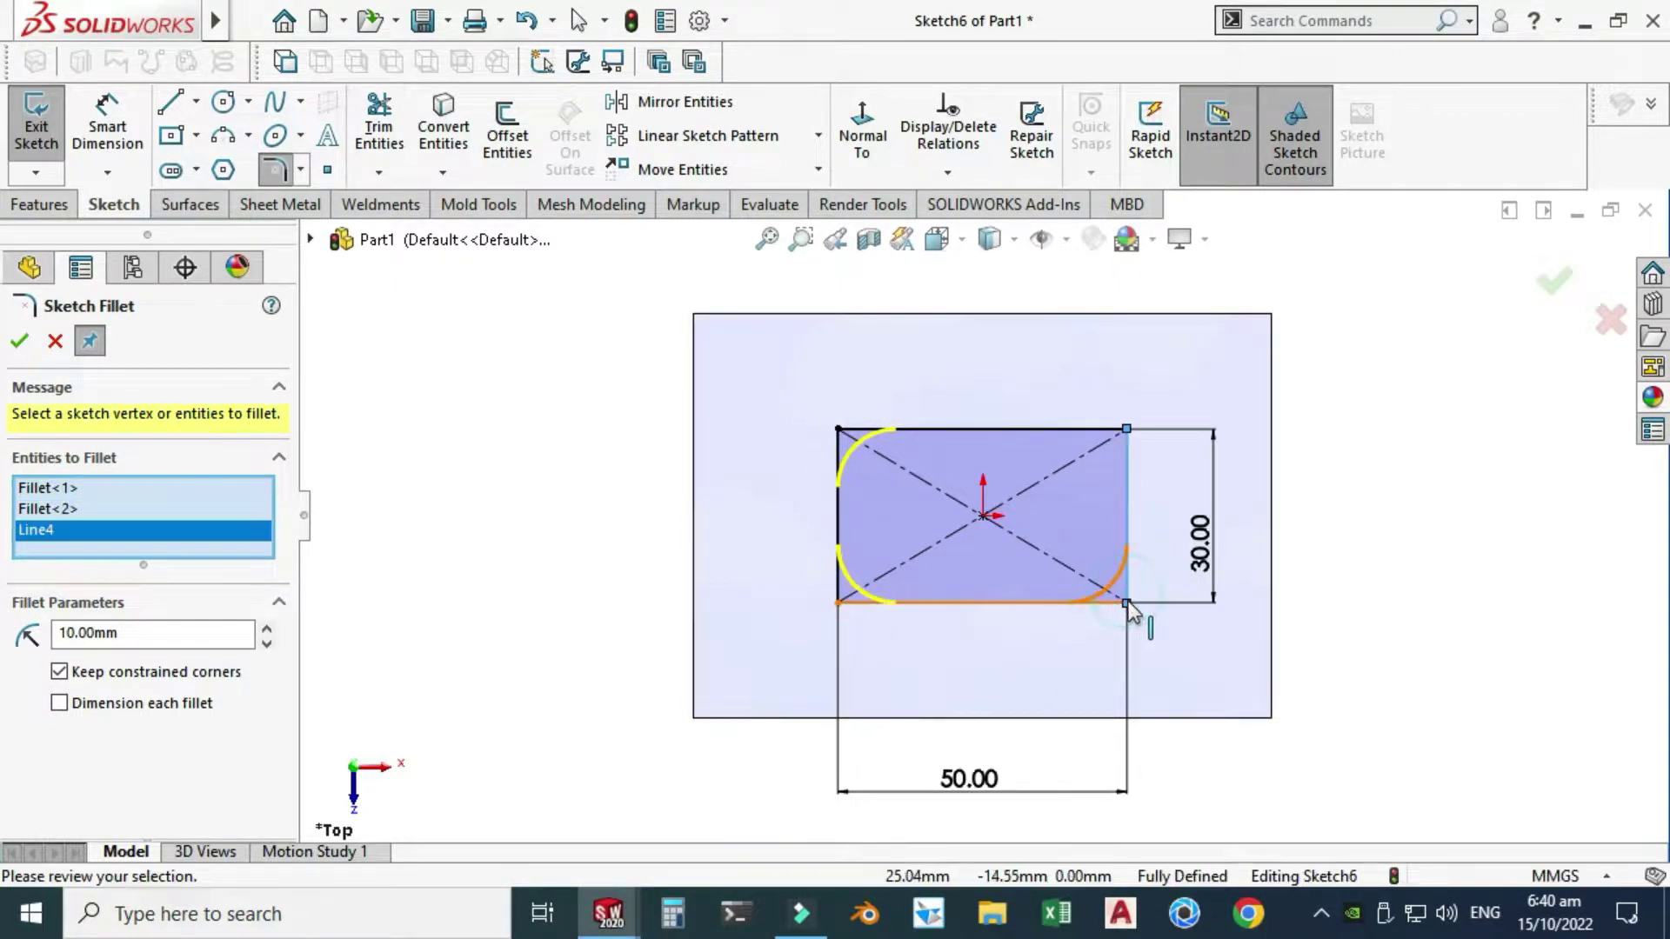
left_click(1127, 430)
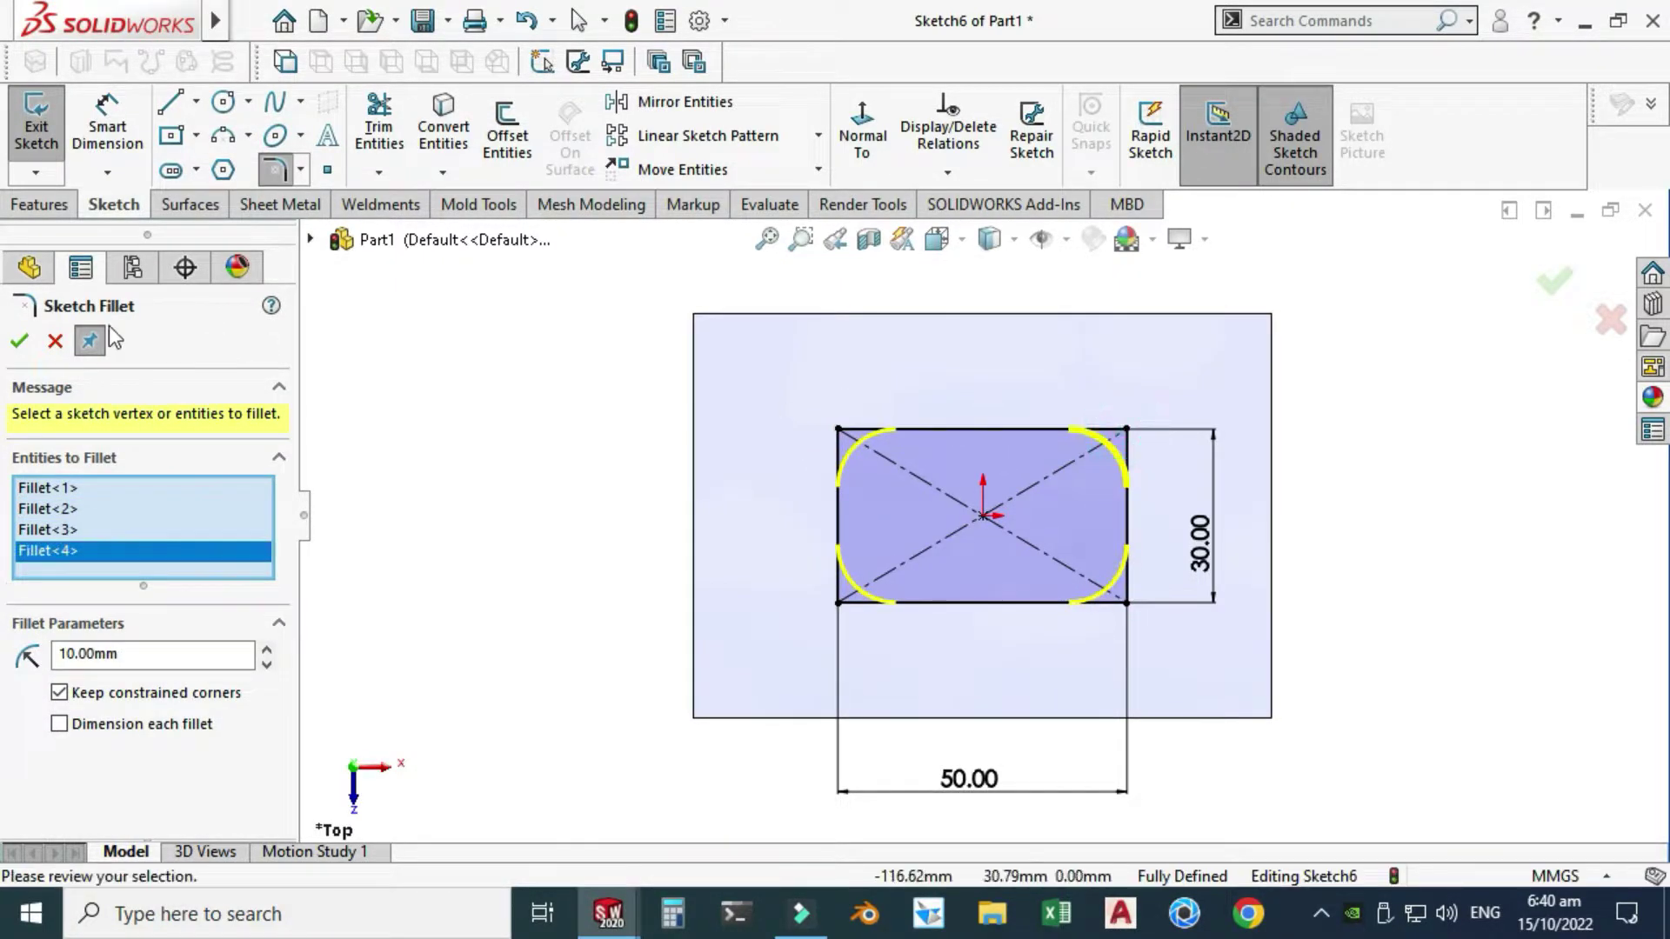
left_click(19, 341)
left_click(1555, 287)
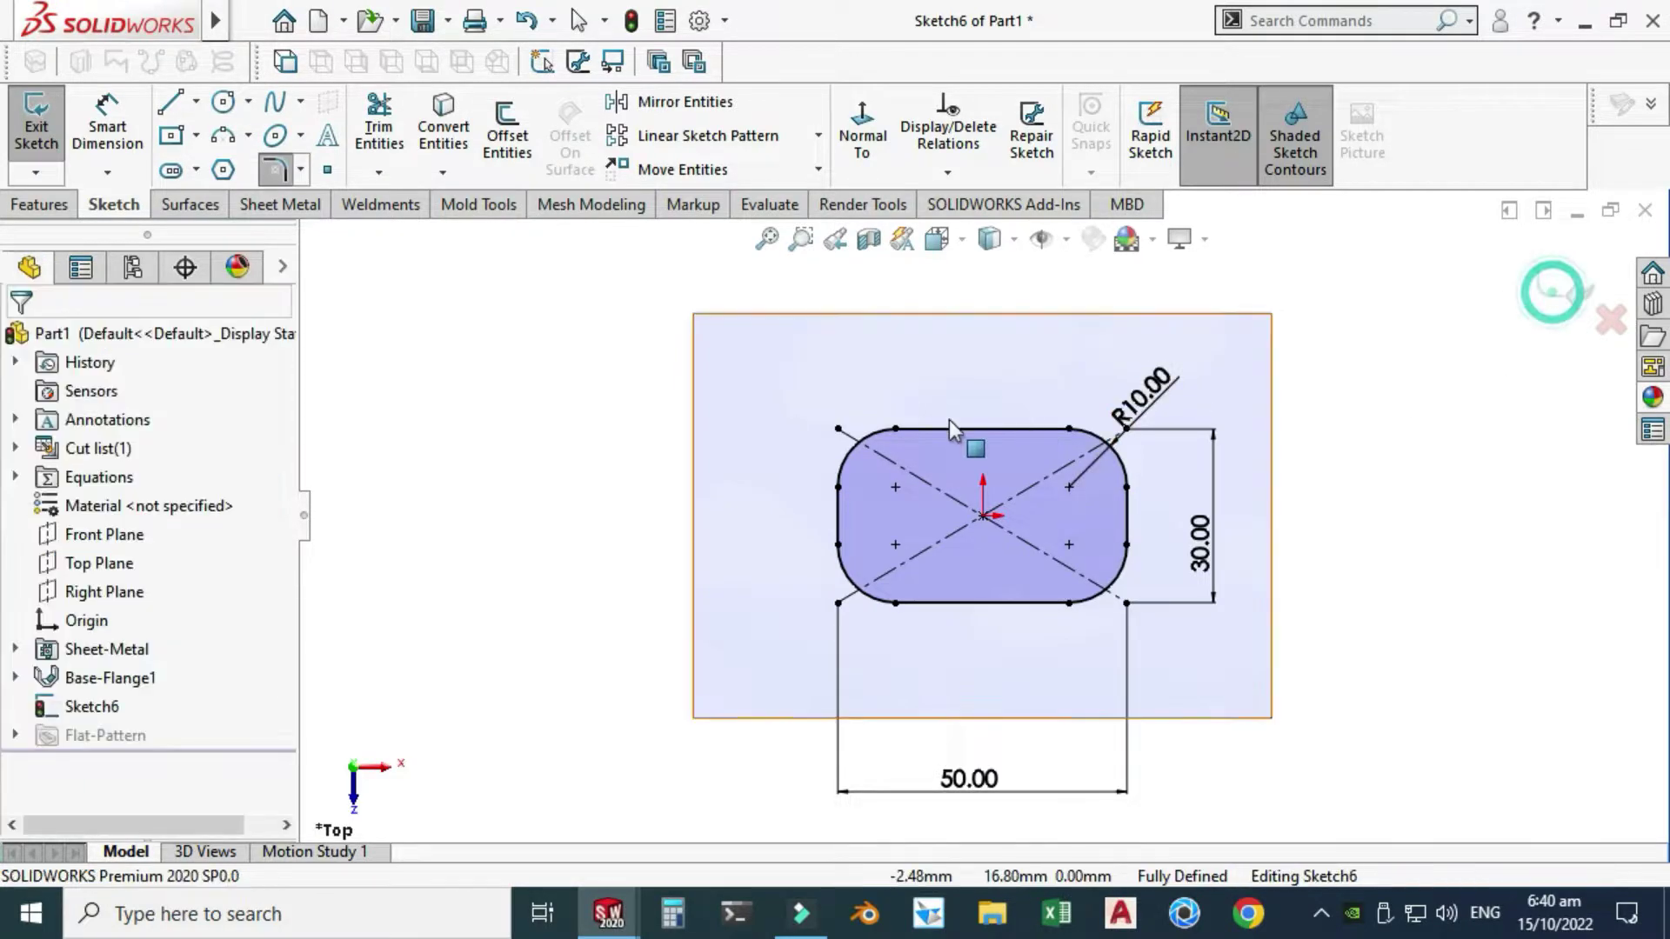
left_click(1571, 289)
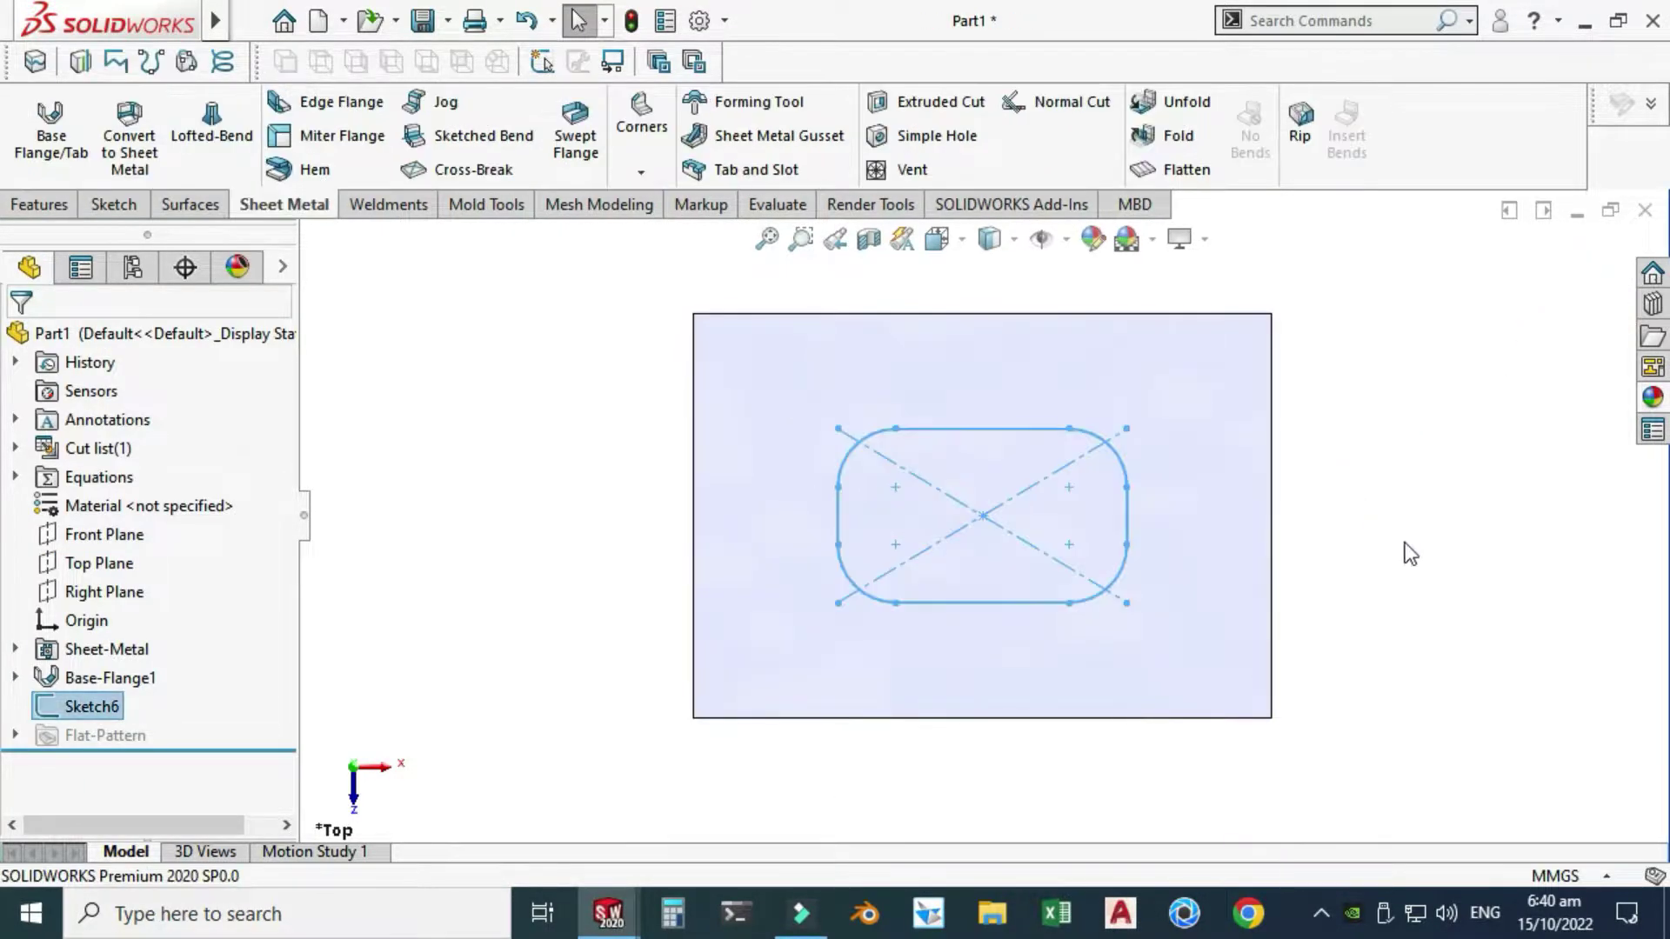
Extrude-cut Sketch6 through the plate, blind linked to thickness, creating Cut-Extrude1
right_click(1413, 450)
left_click(1427, 561)
mouse_move(1428, 561)
left_mouse_down()
mouse_move(1206, 606)
mouse_move(1212, 493)
left_mouse_up()
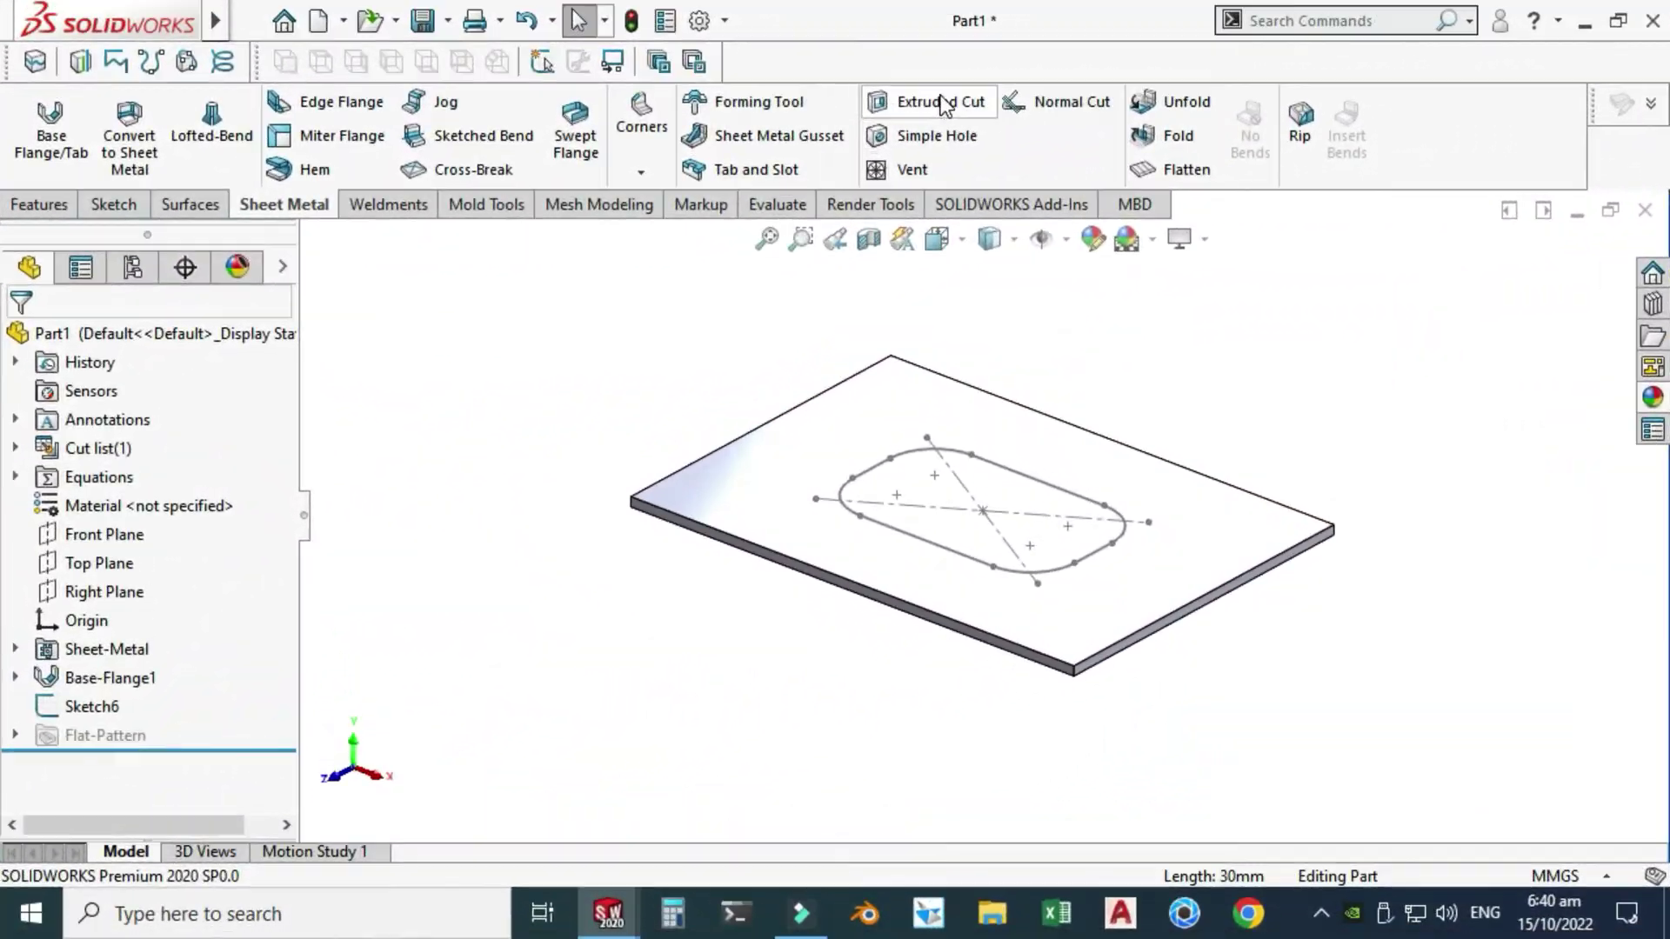
left_click(726, 164)
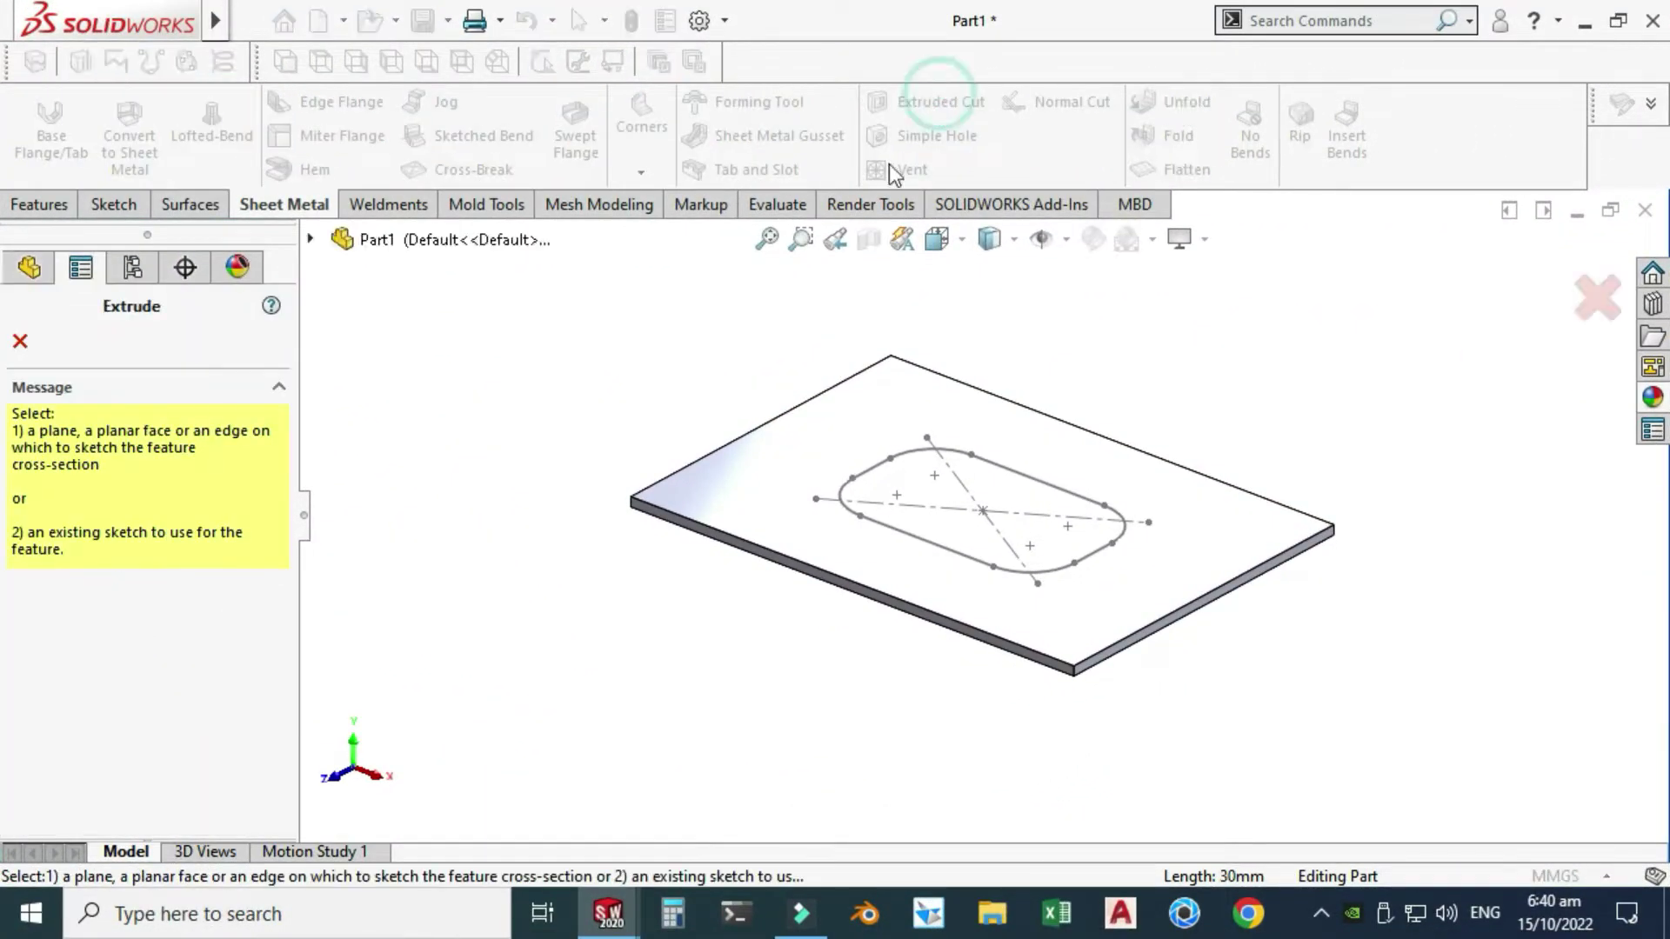
left_click(908, 548)
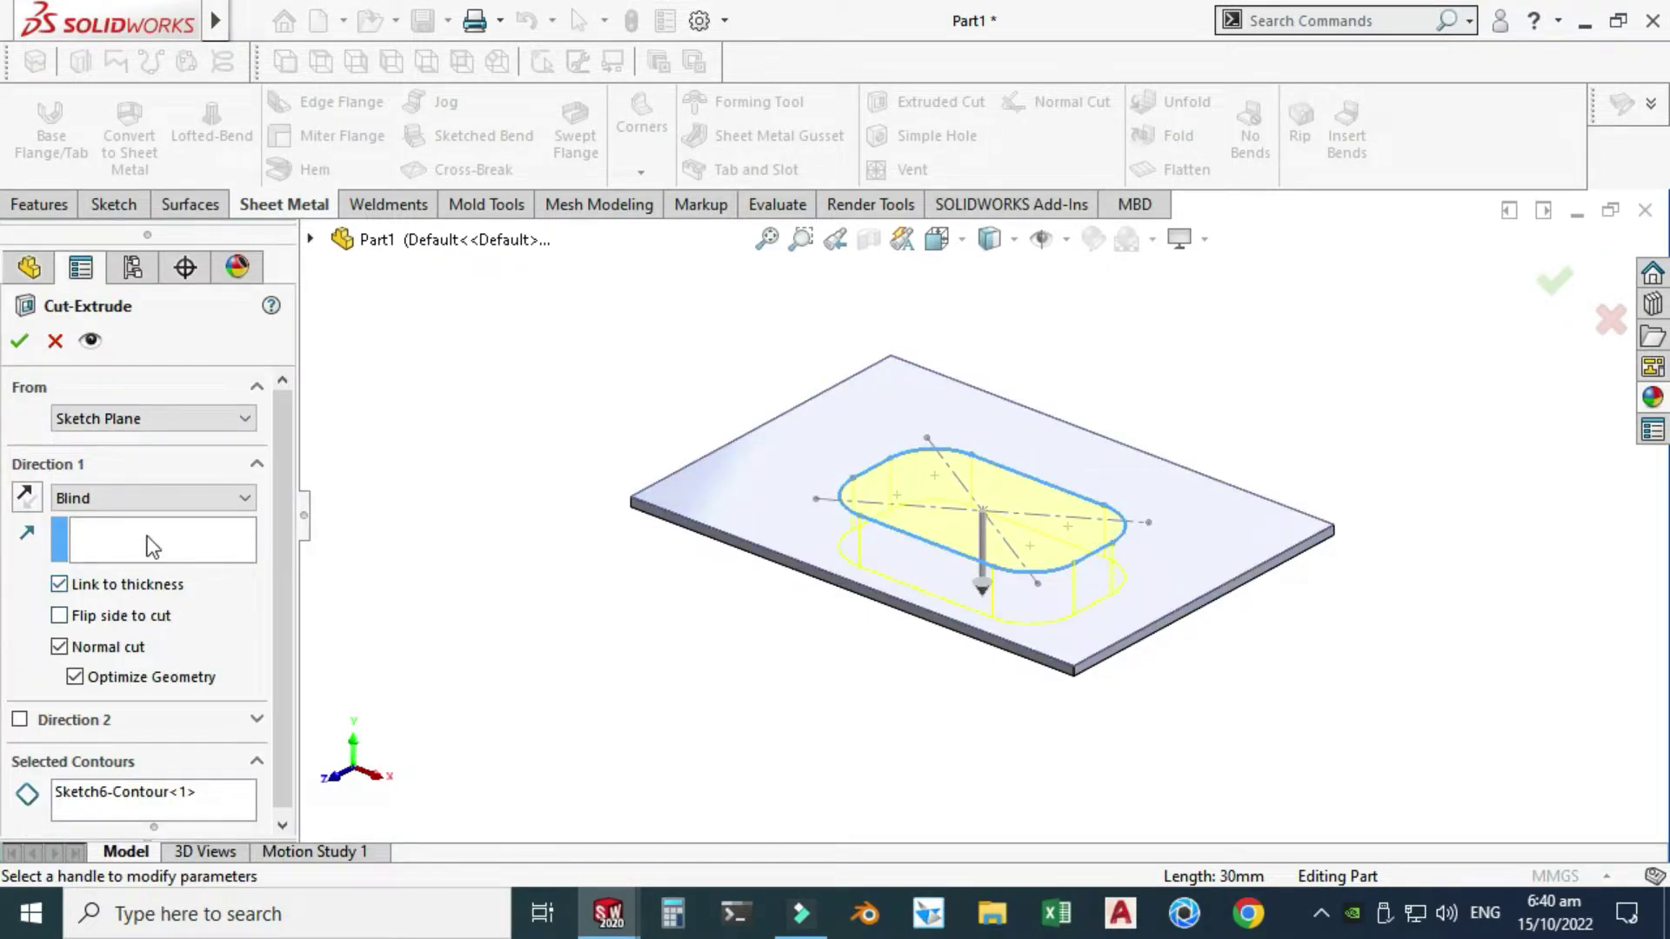
left_click(18, 342)
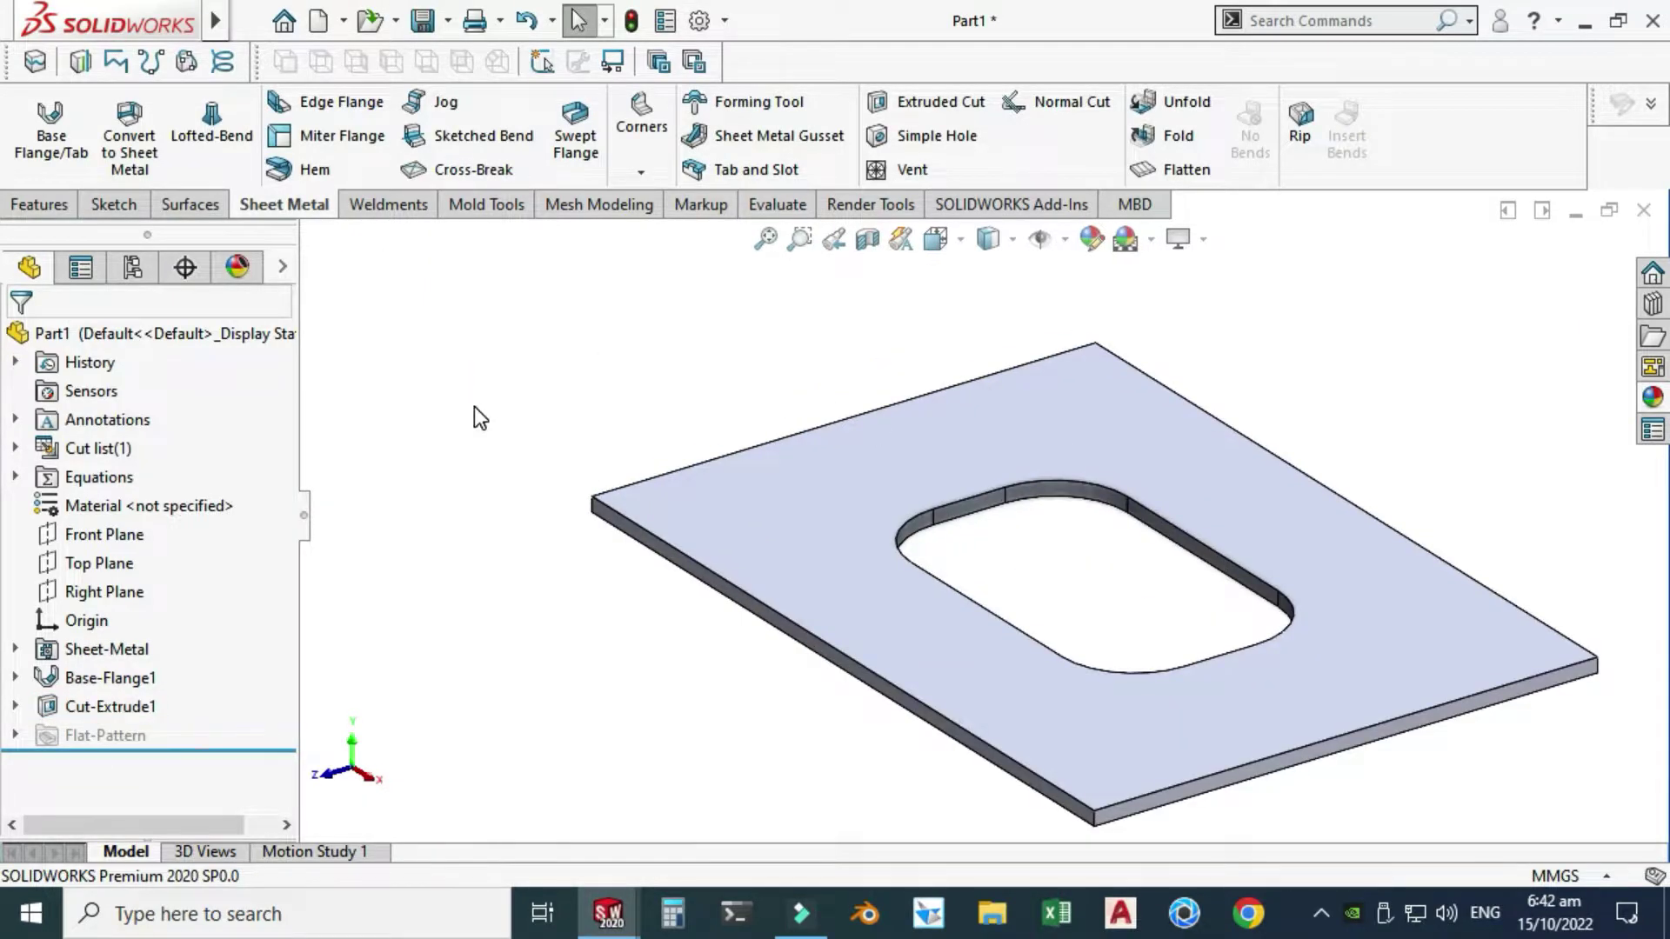
Start a hem on the plate's front edge with a 15 mm length
left_click(315, 170)
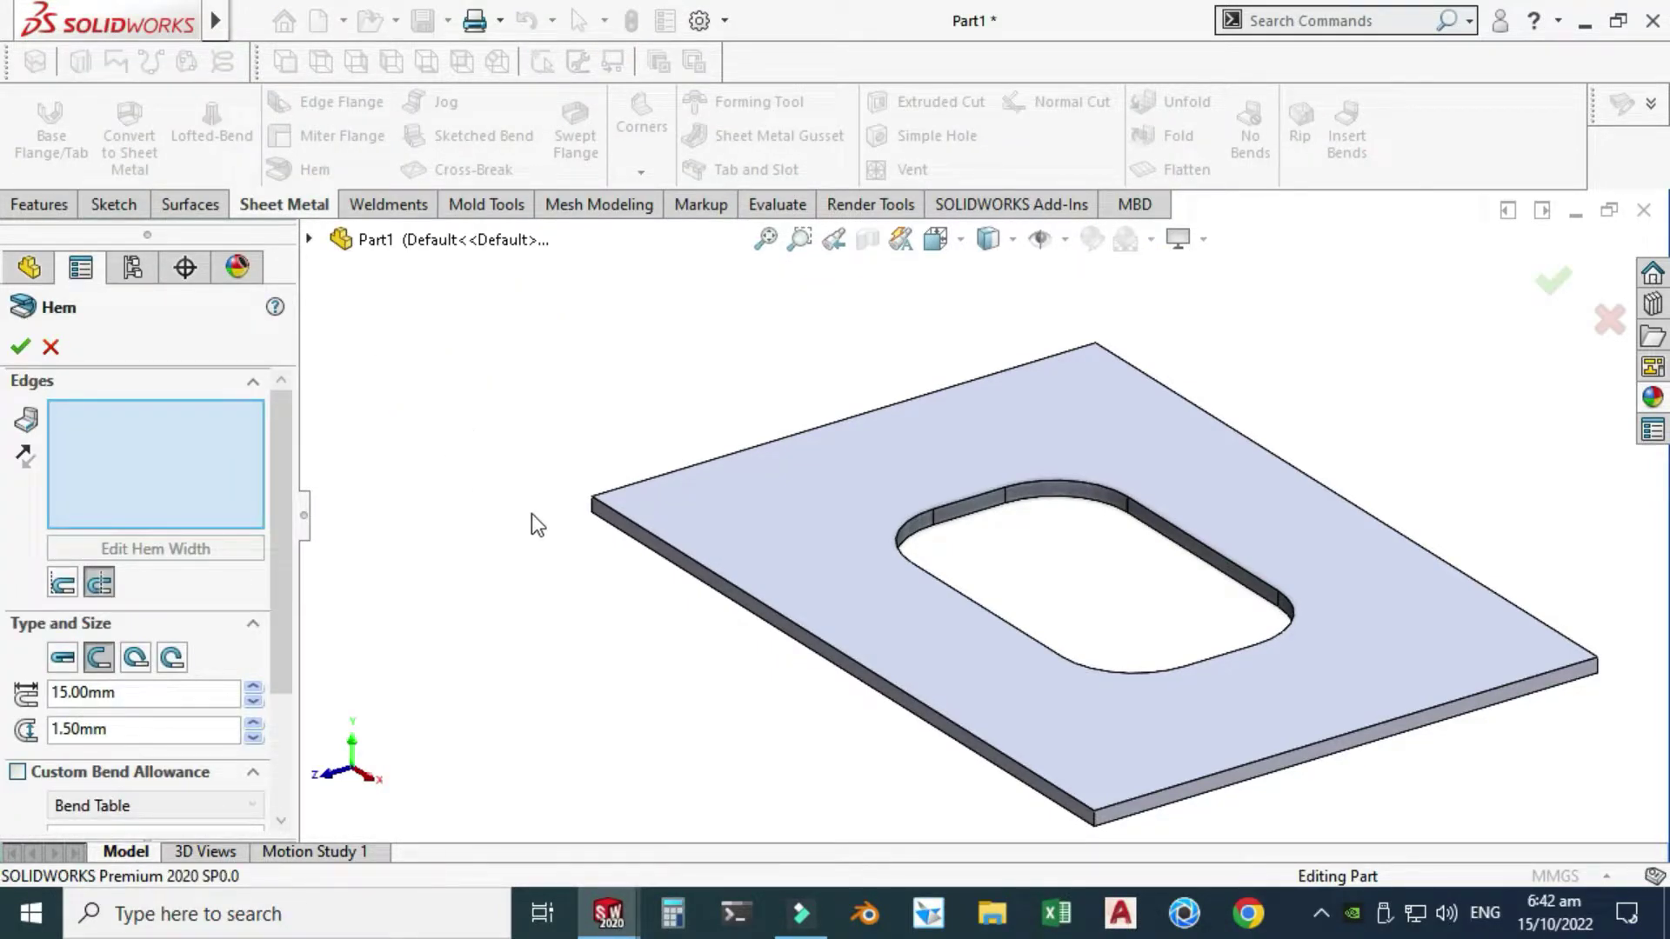
left_click(614, 533)
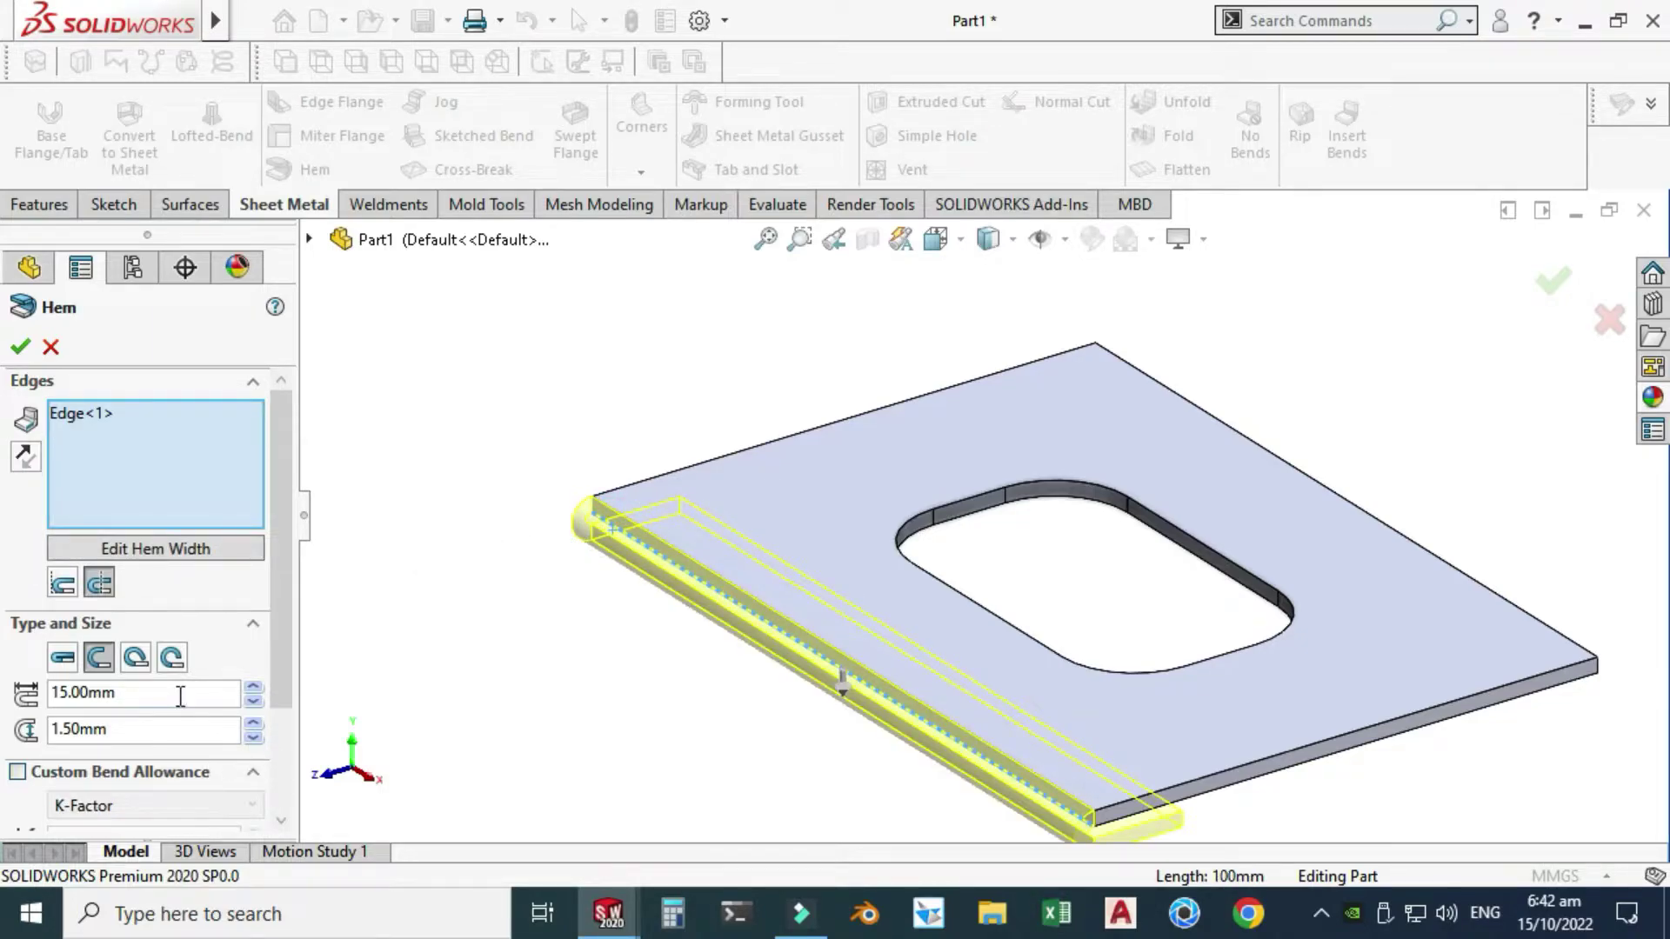
scroll(1017, 628, "up", 2)
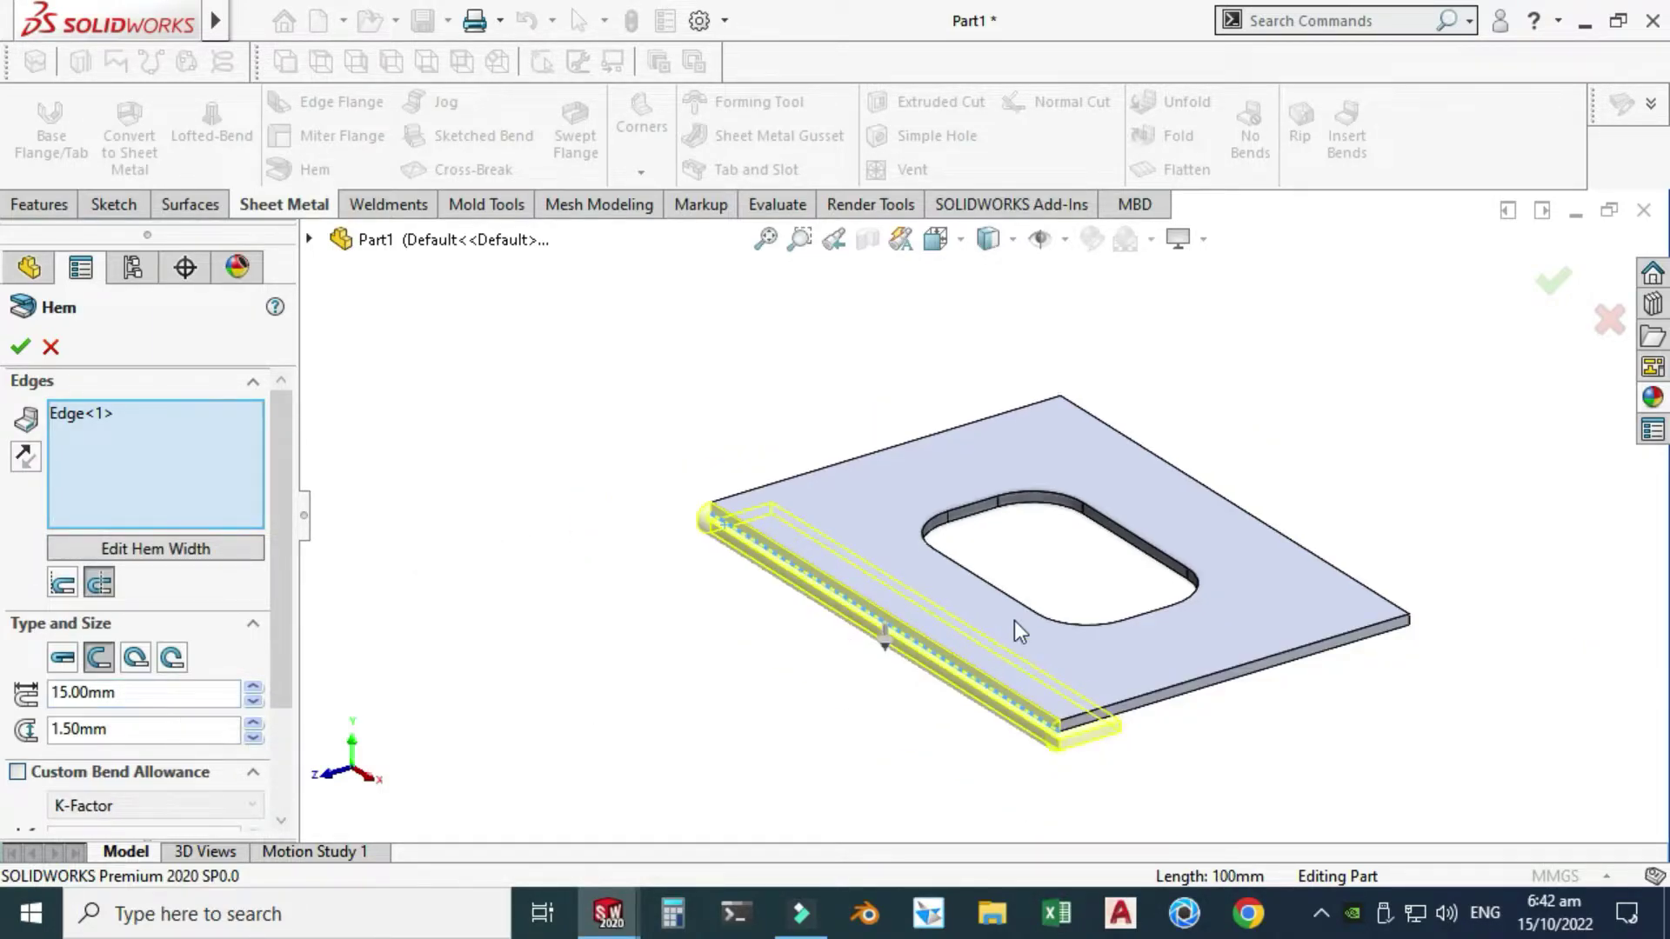
scroll(1062, 770, "down", 2)
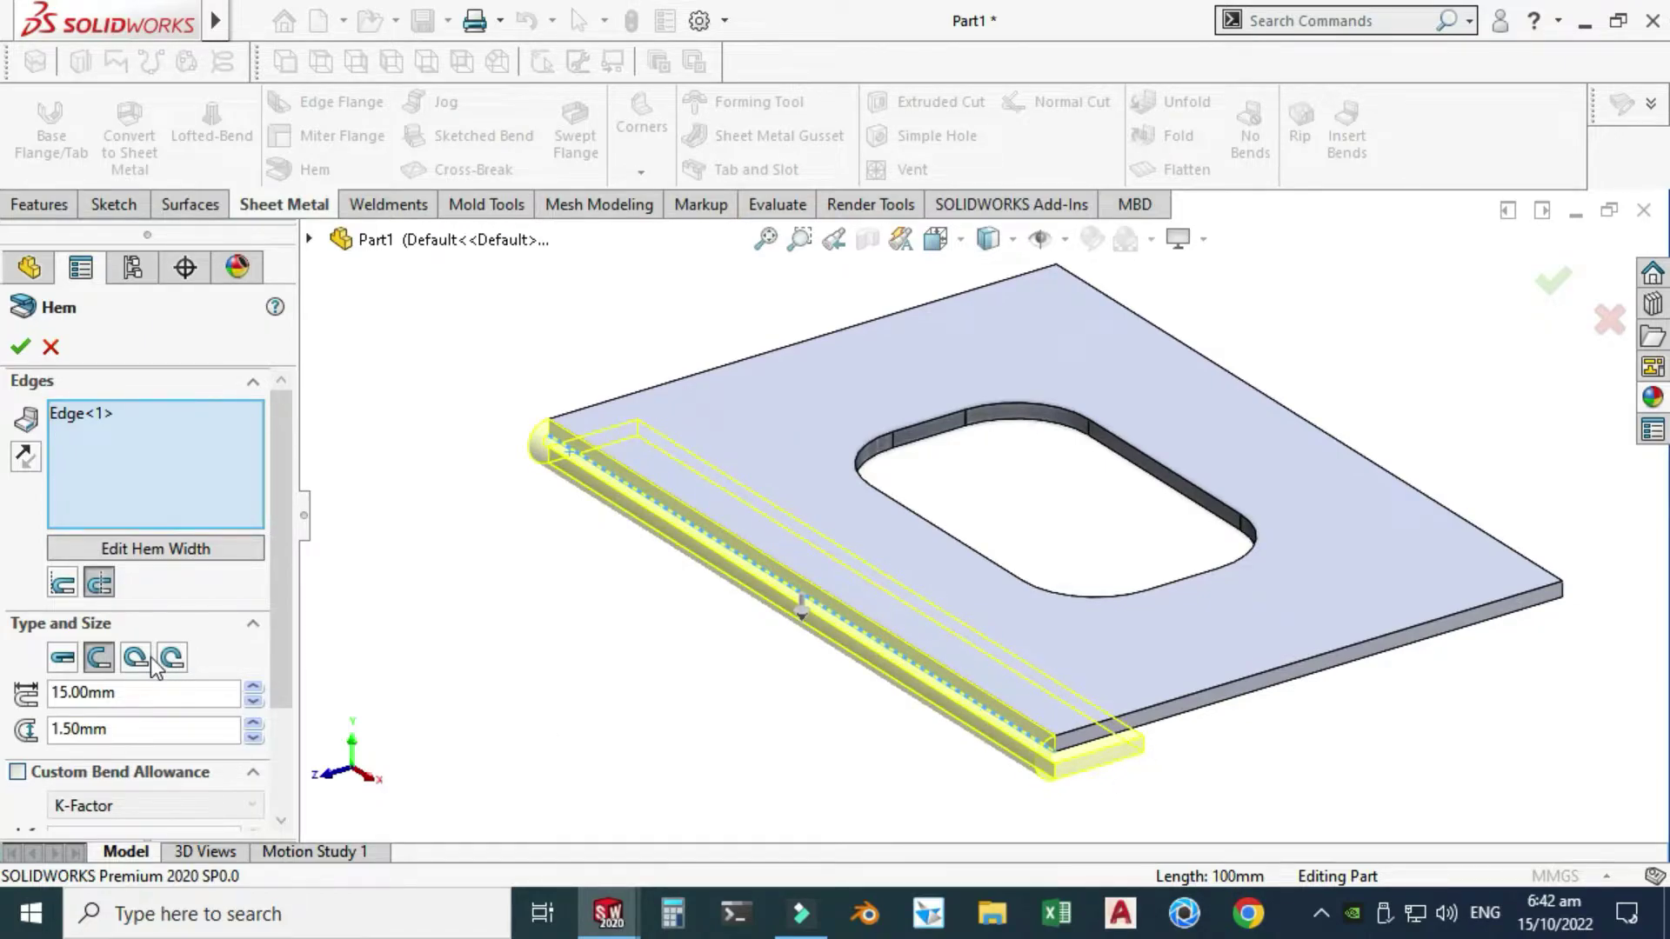
left_click(253, 686)
left_click(253, 686)
left_click(253, 686)
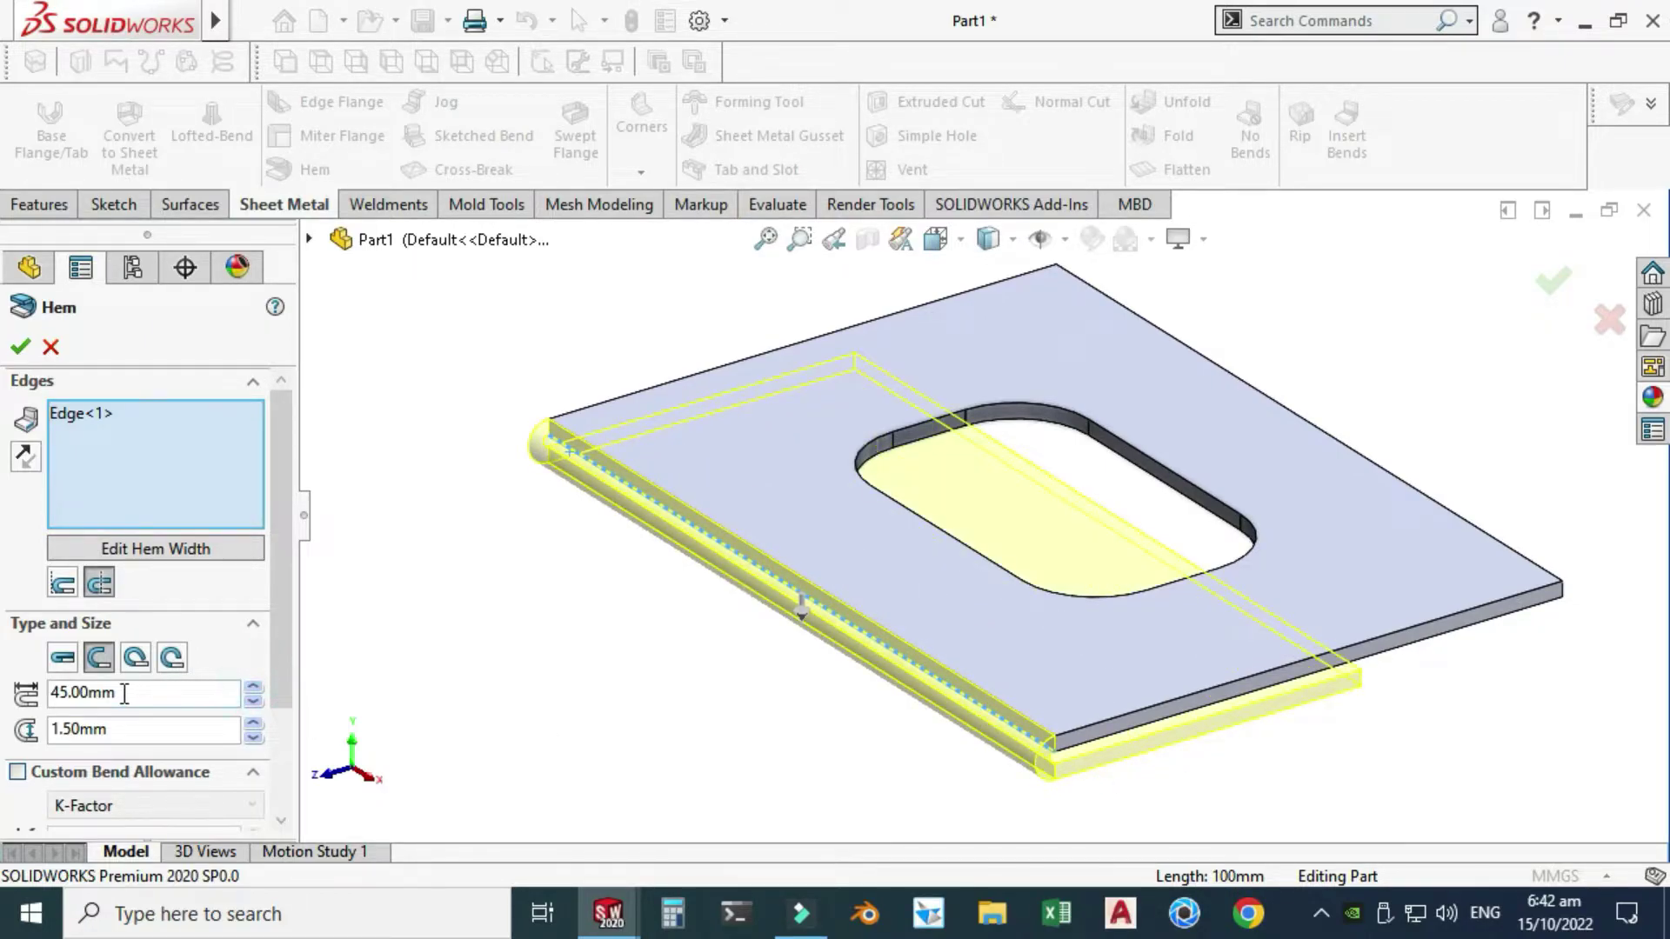
double_click(117, 693)
left_click(253, 701)
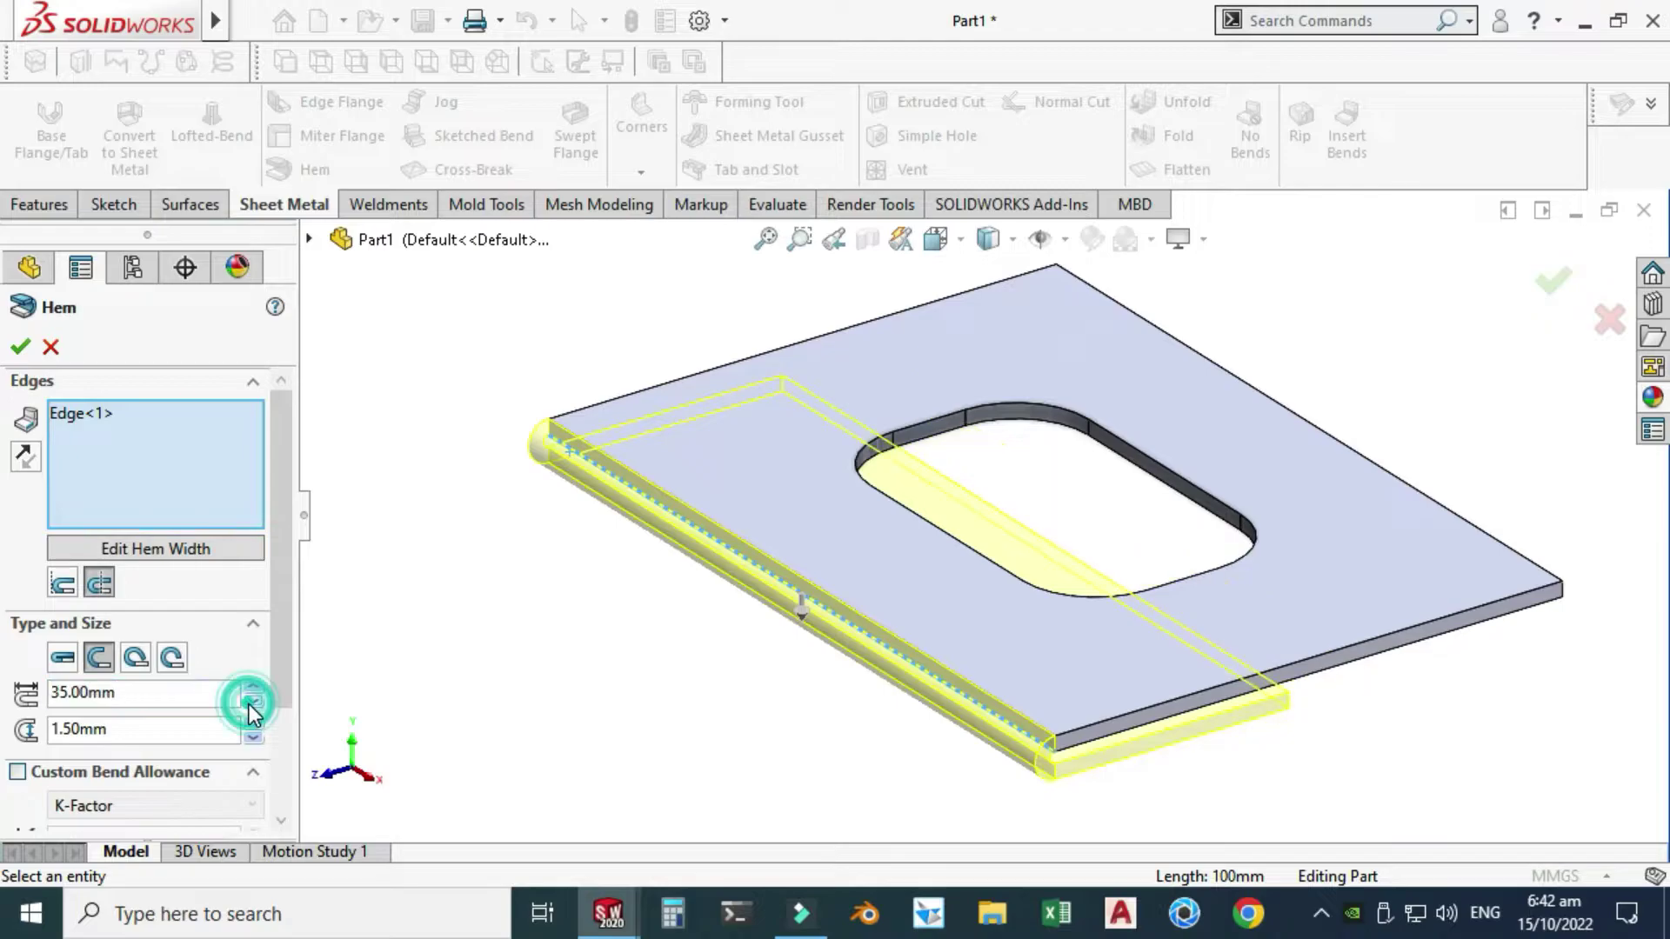
left_click(254, 702)
left_click(253, 701)
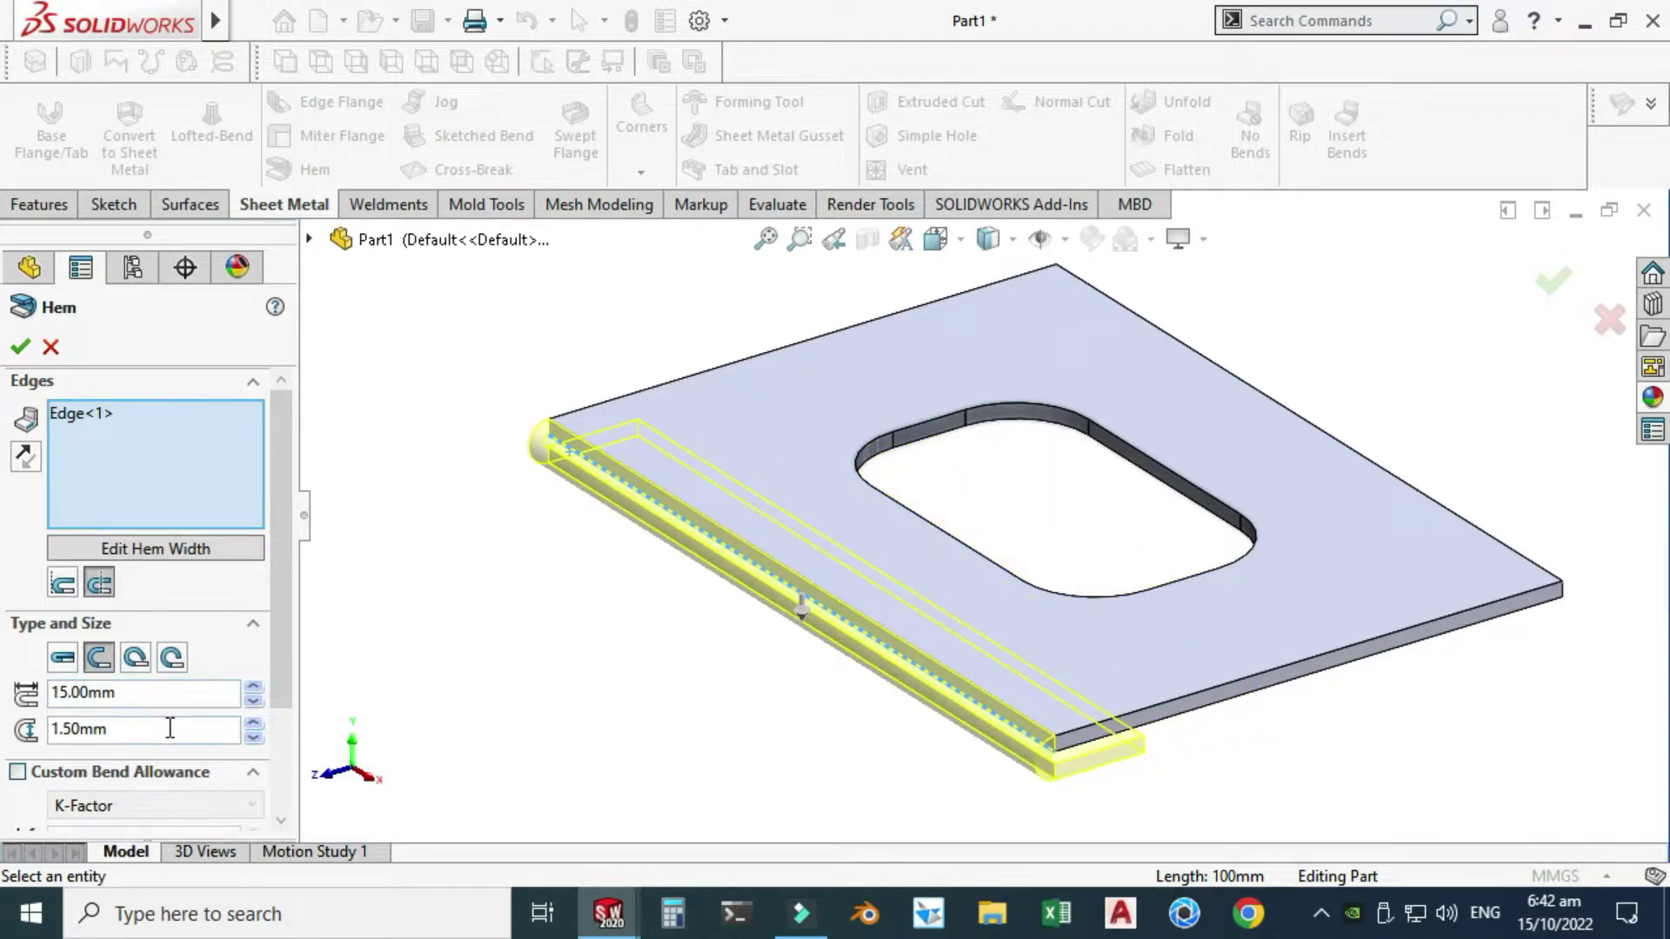
Set the hem gap to 1.50 mm, flip it over the top face, and confirm
left_click(254, 723)
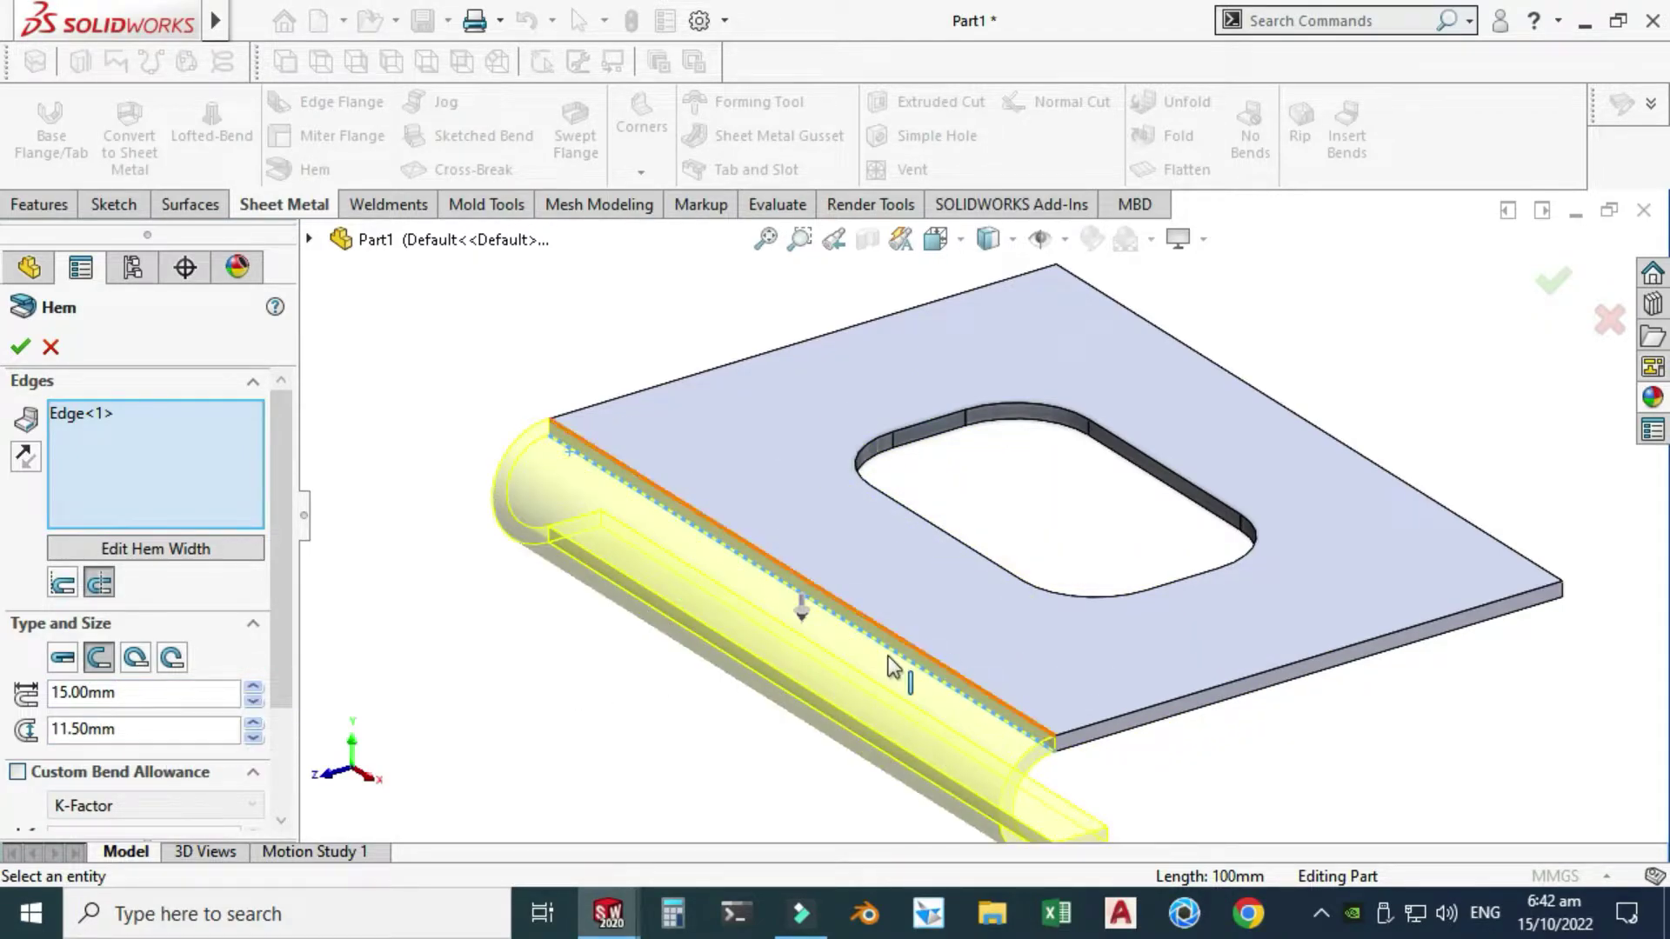
scroll(848, 672, "up", 2)
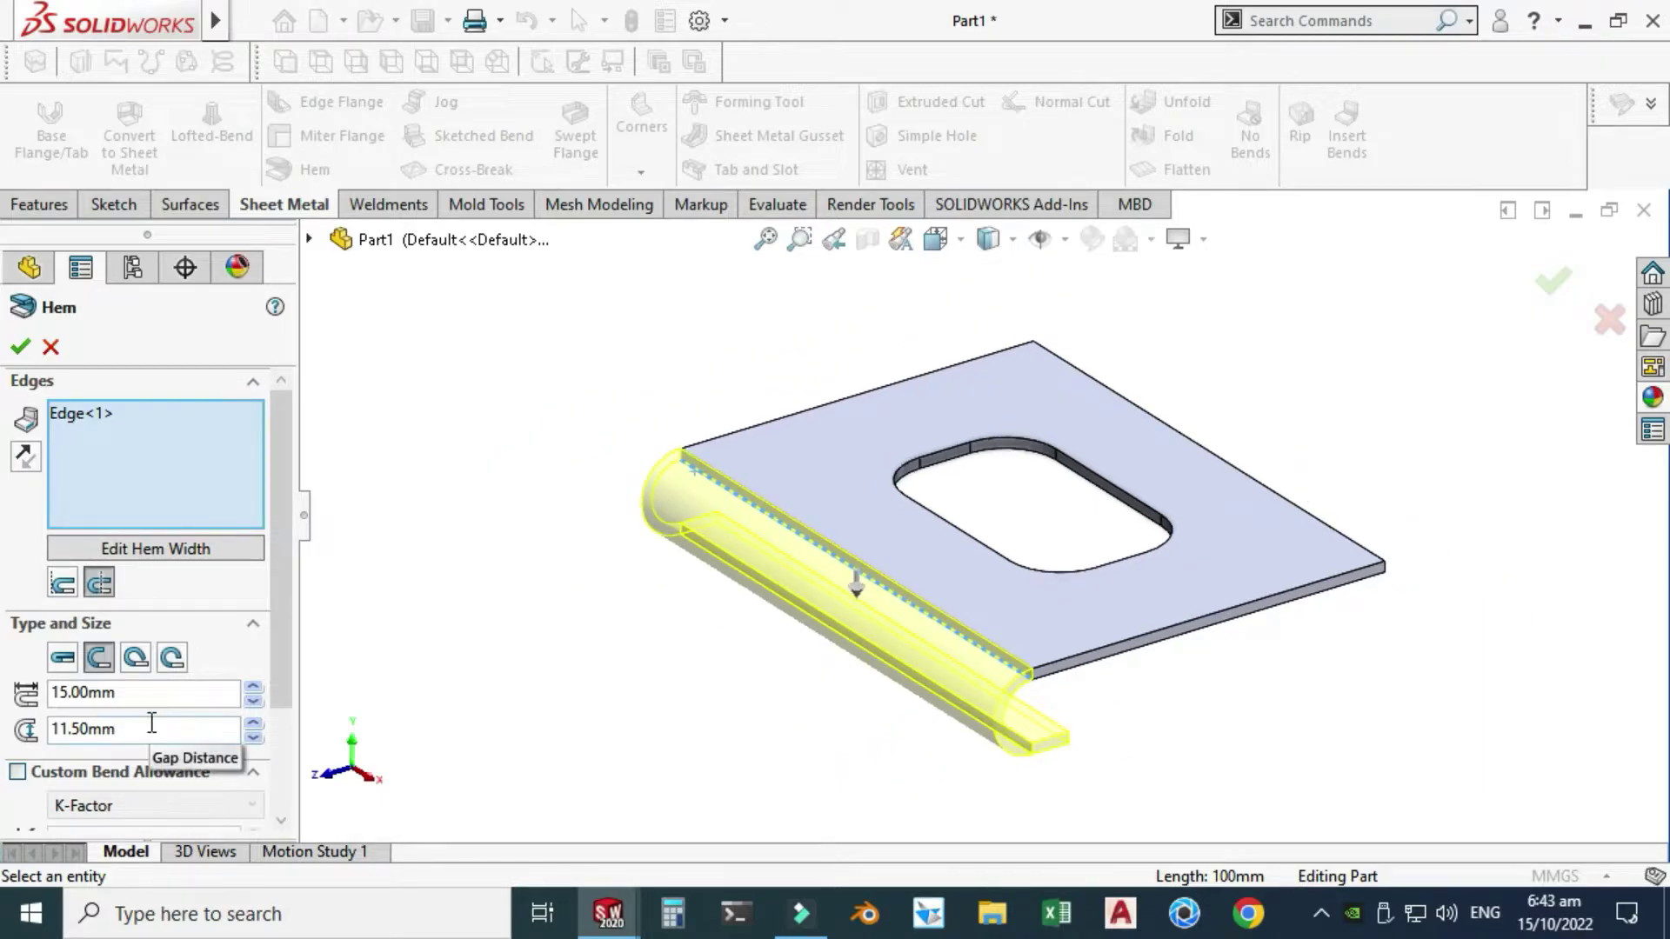
left_click(253, 738)
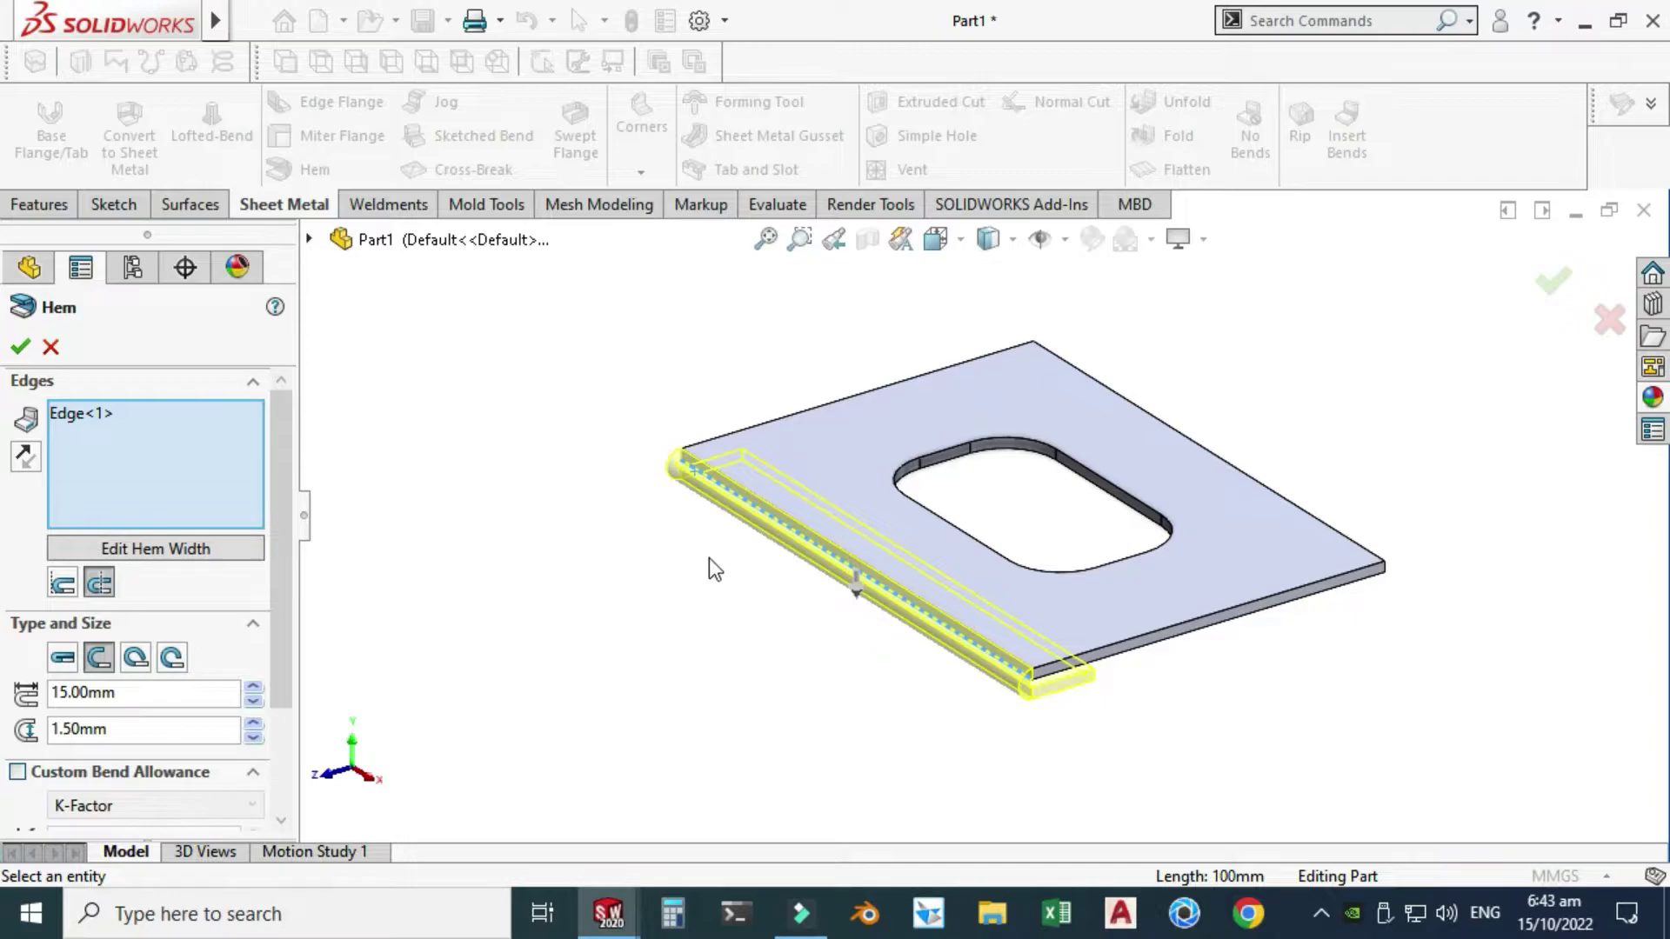
scroll(961, 561, "down", 1)
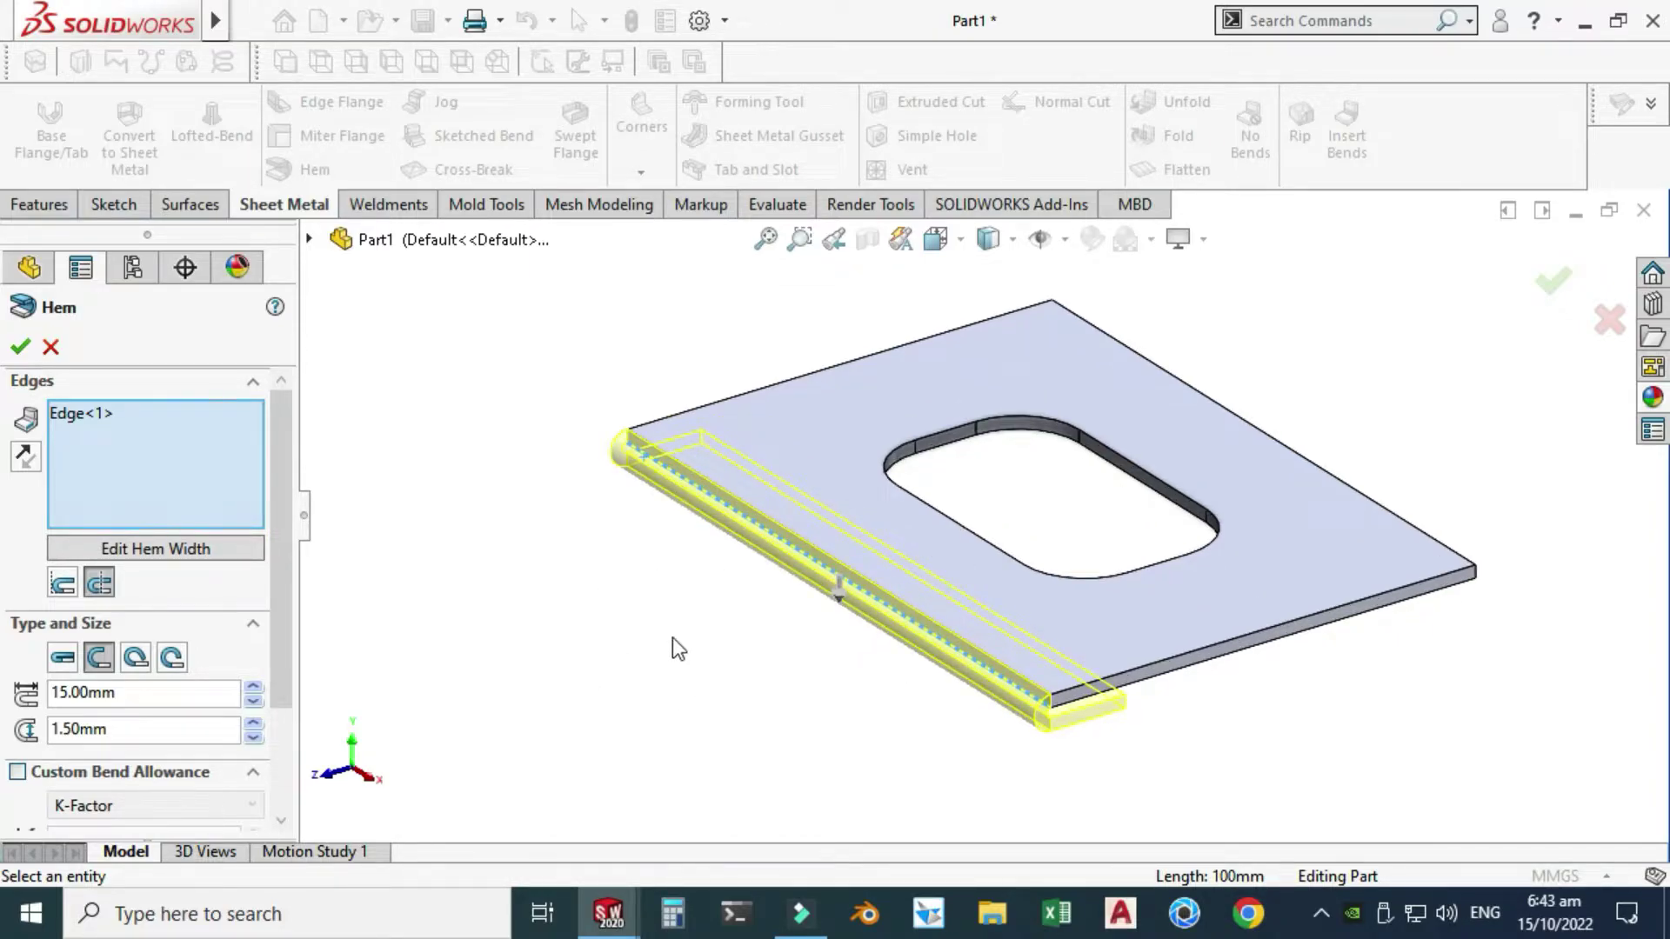
left_click(838, 606)
left_click_drag(284, 540, 296, 661)
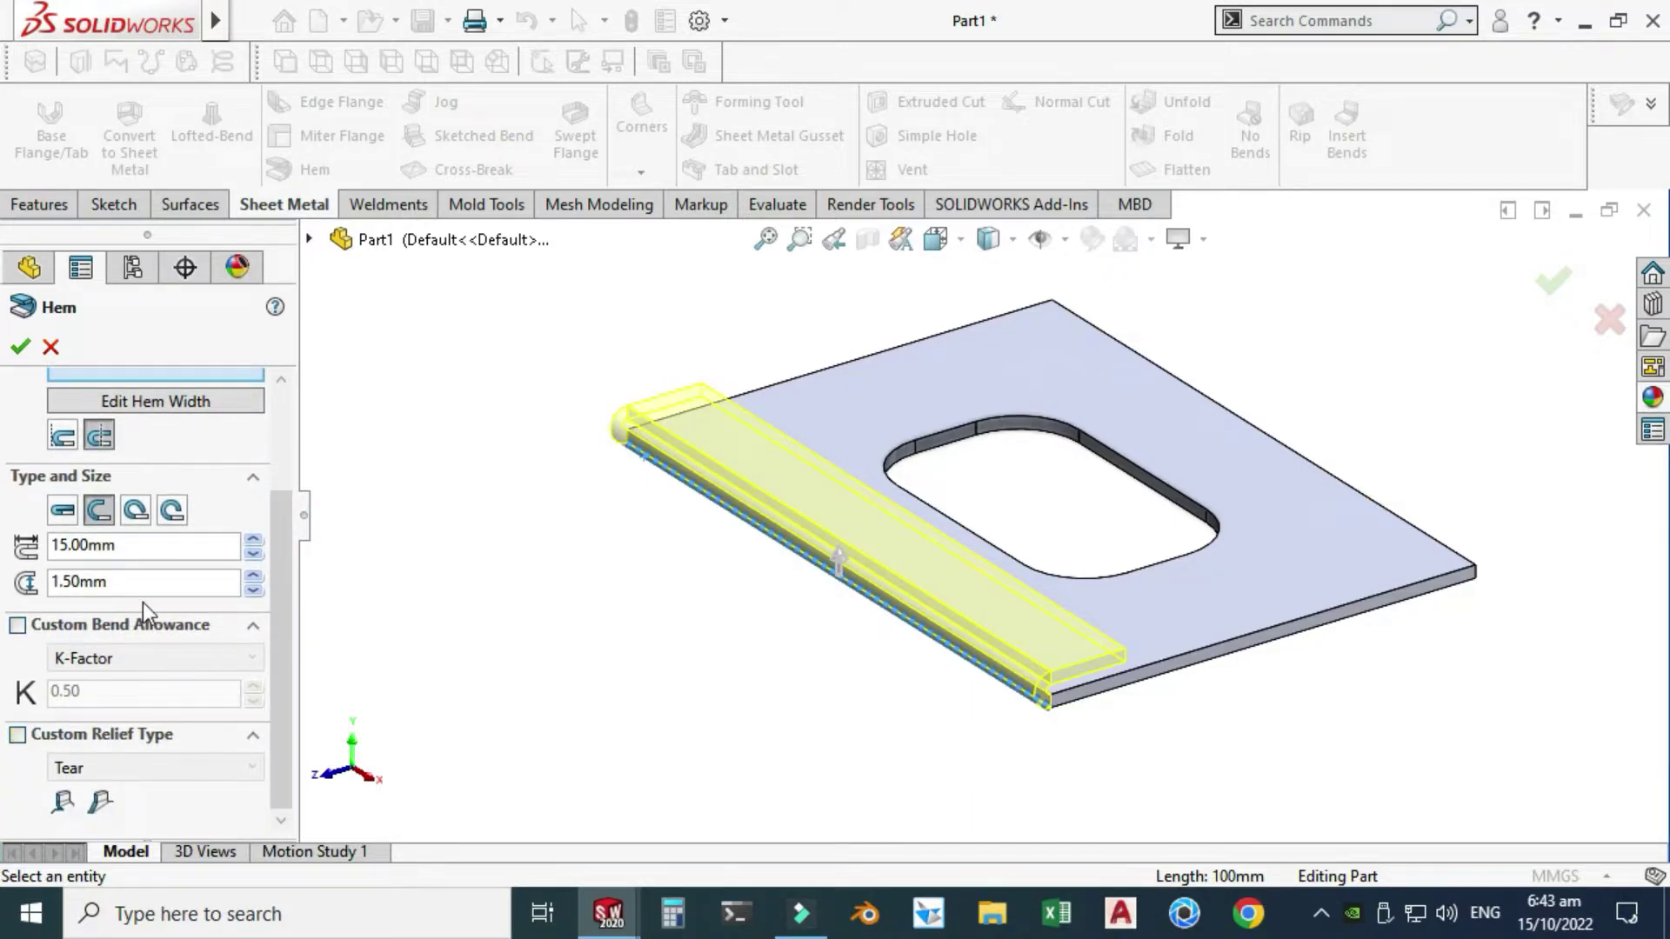
left_click(21, 348)
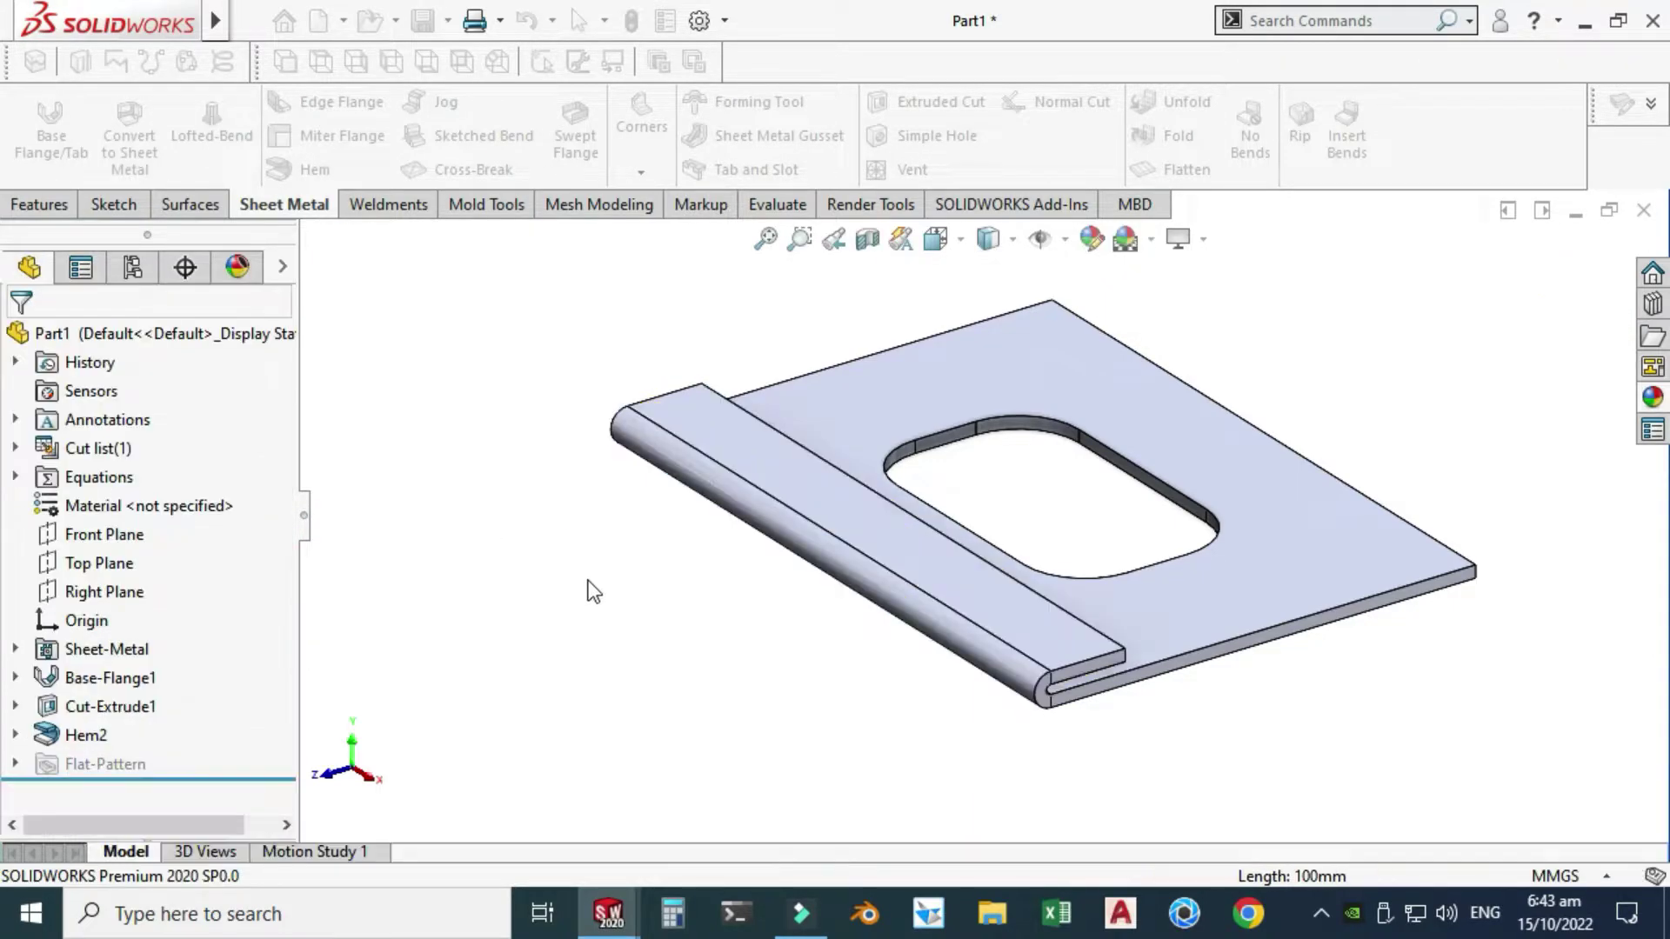
Start an edge flange on the plate's far edge and set its height in the preview
key("z")
key("z")
right_click(585, 400)
left_click(687, 517)
left_click_drag(695, 487, 1122, 546)
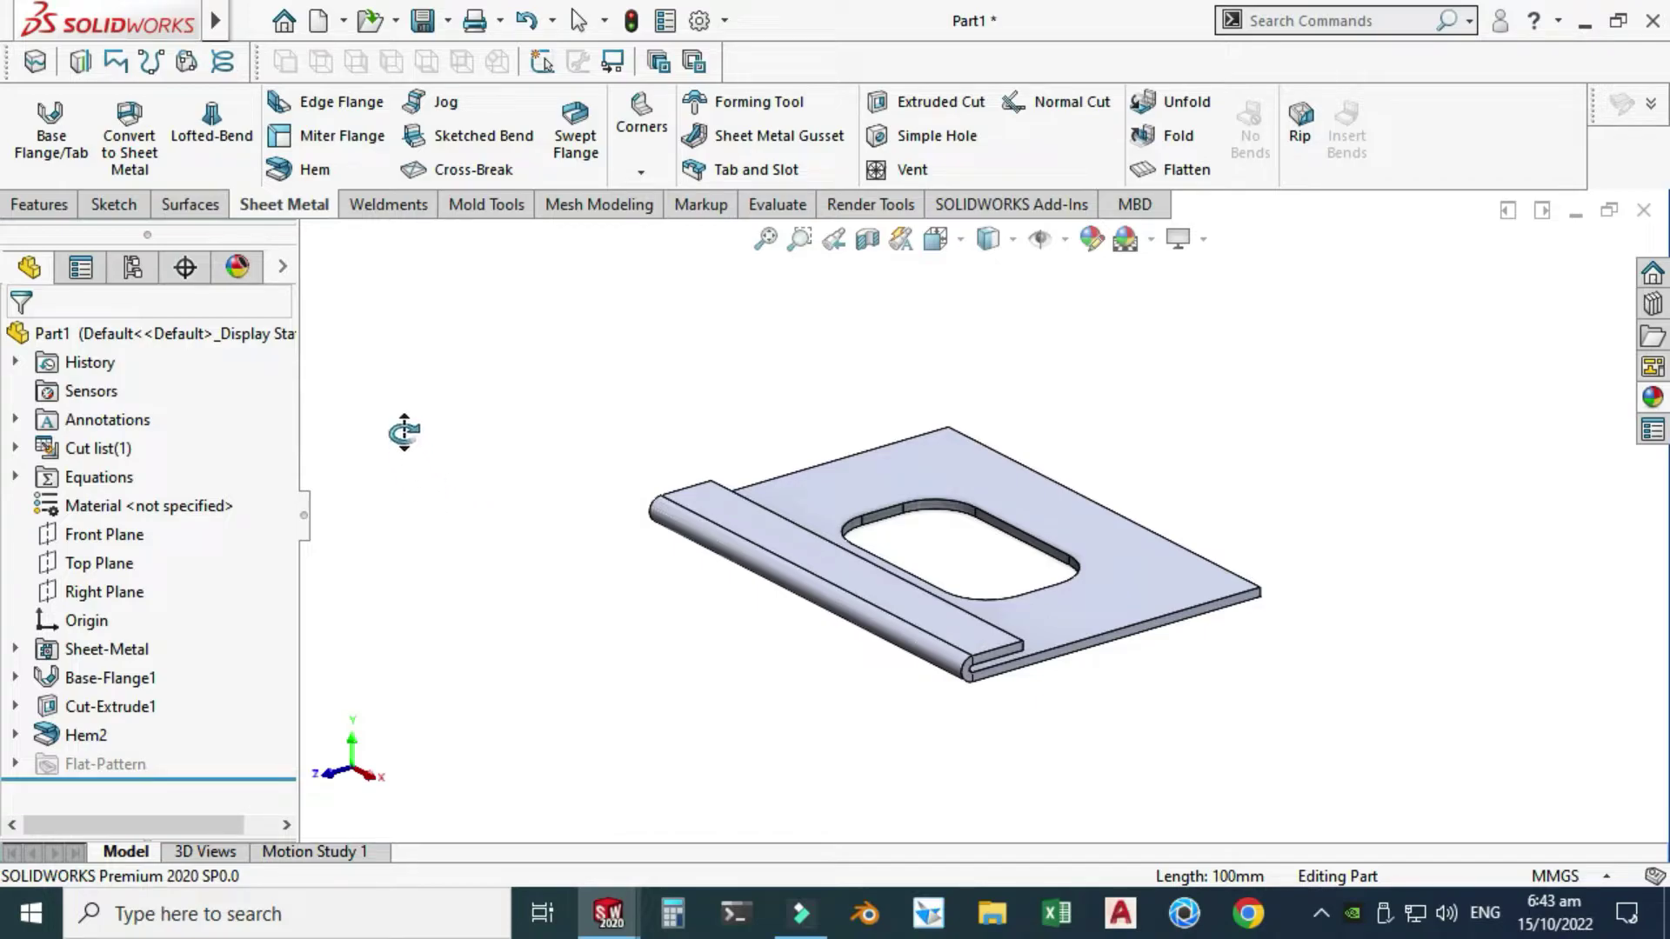
key("Escape")
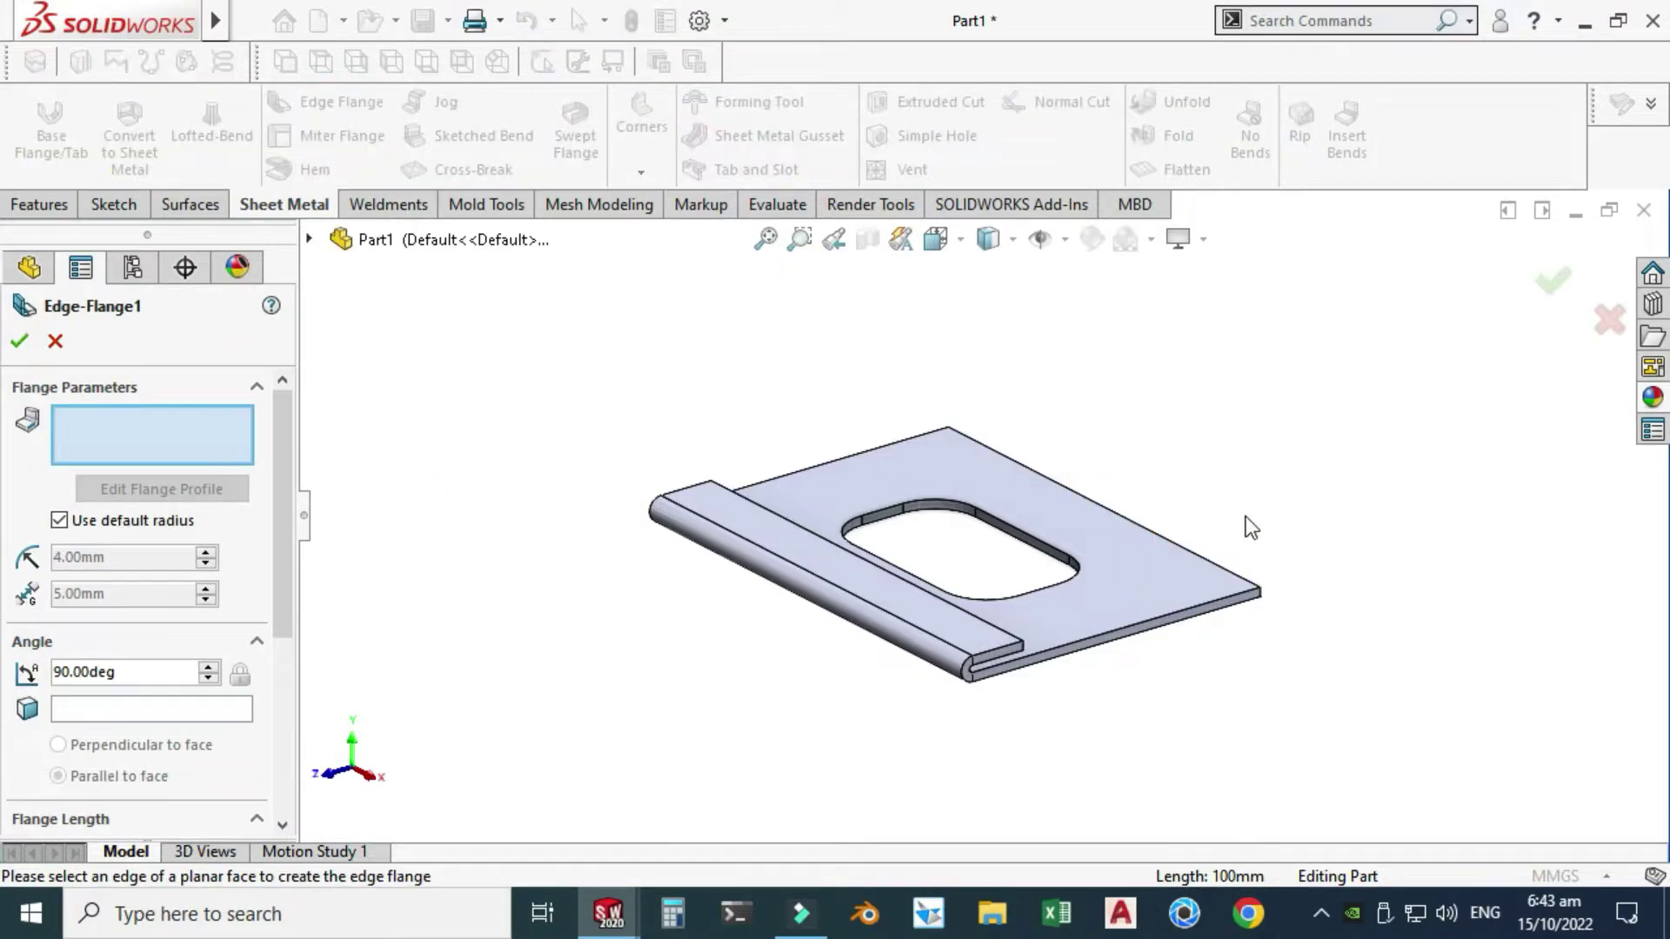
scroll(1249, 518, "down", 1)
scroll(1207, 570, "down", 1)
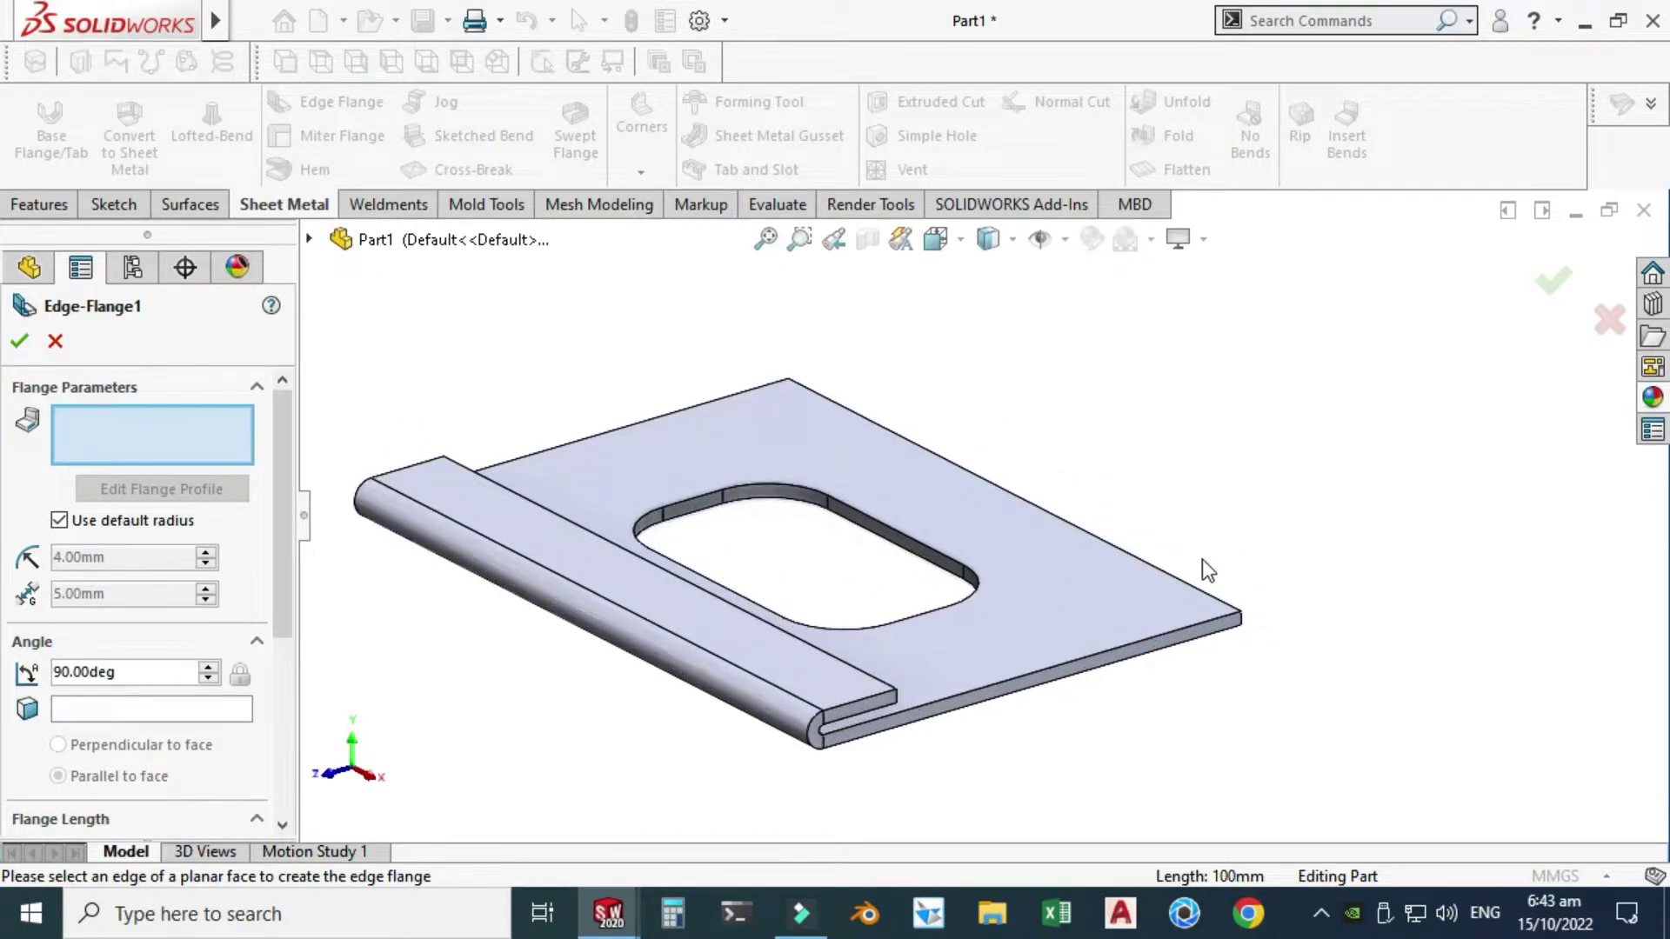
left_click(1189, 581)
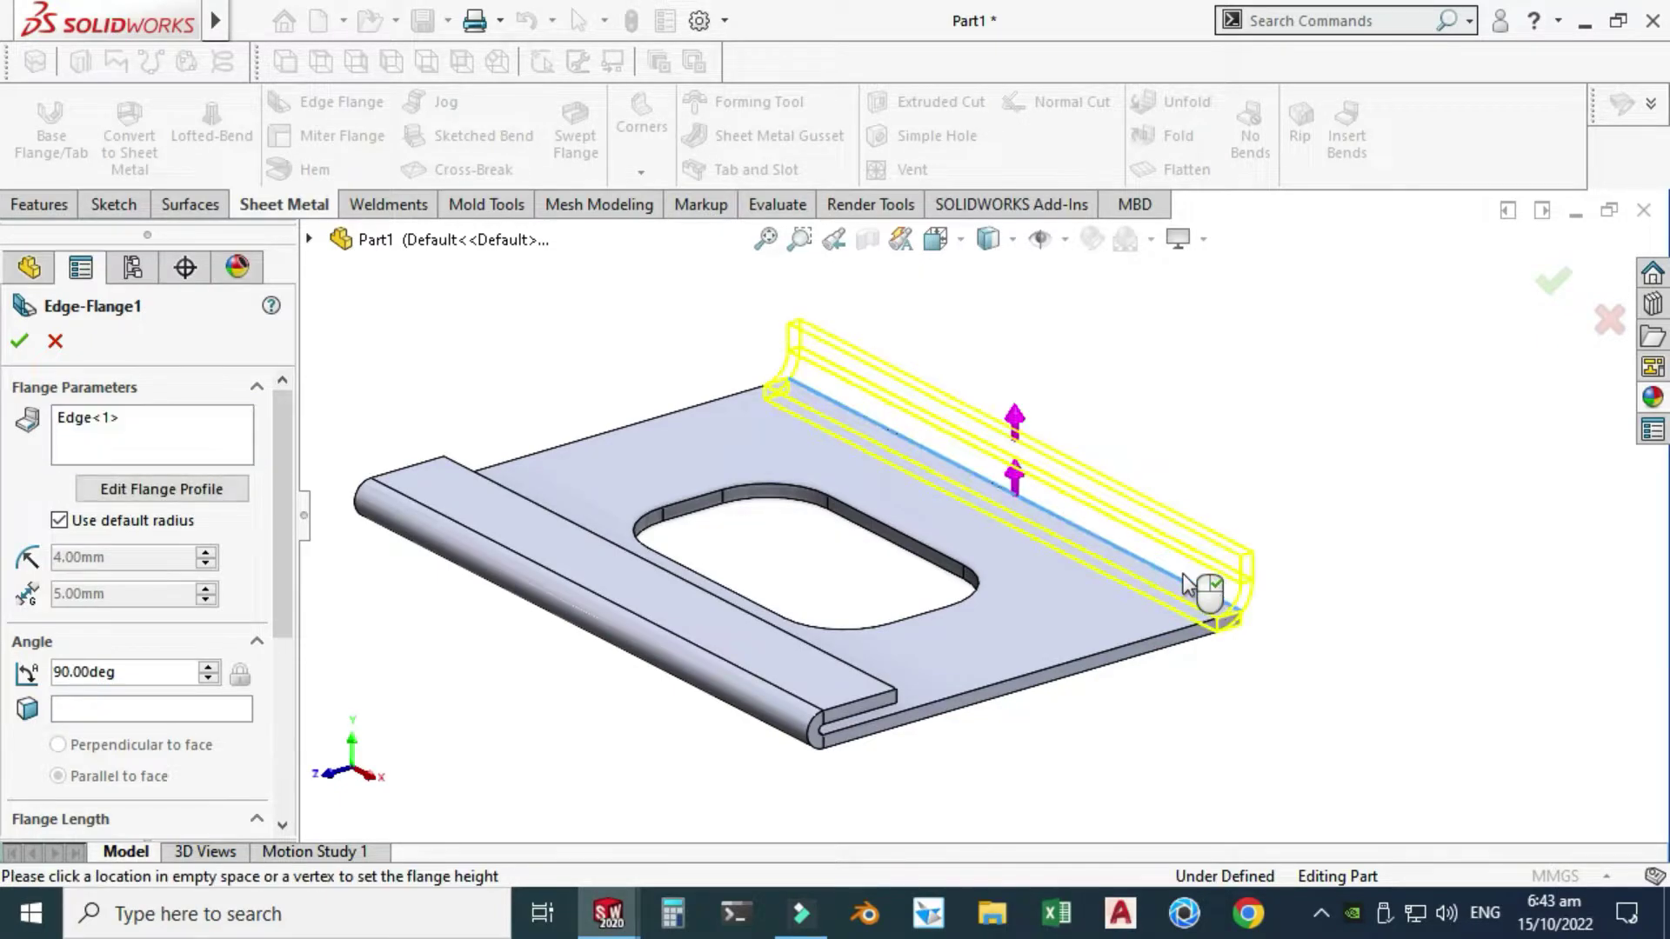
left_click(713, 327)
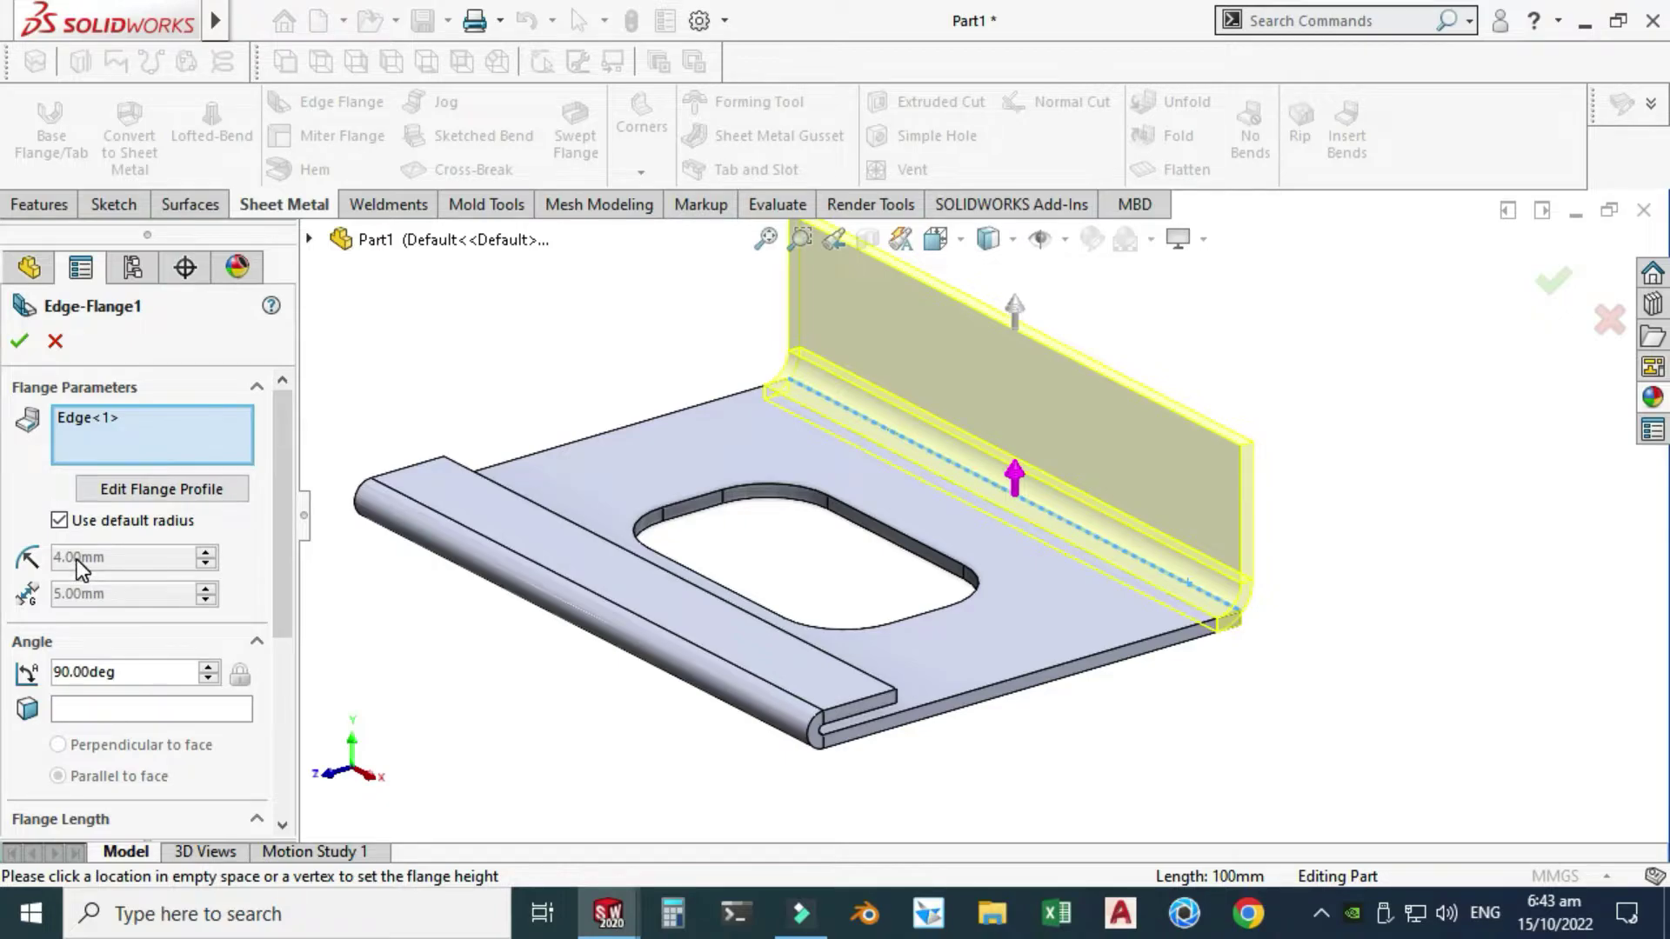
Toggle Use default radius off and back on, keeping the 90° flange at 24 mm
left_click_drag(279, 498, 285, 441)
left_click(59, 521)
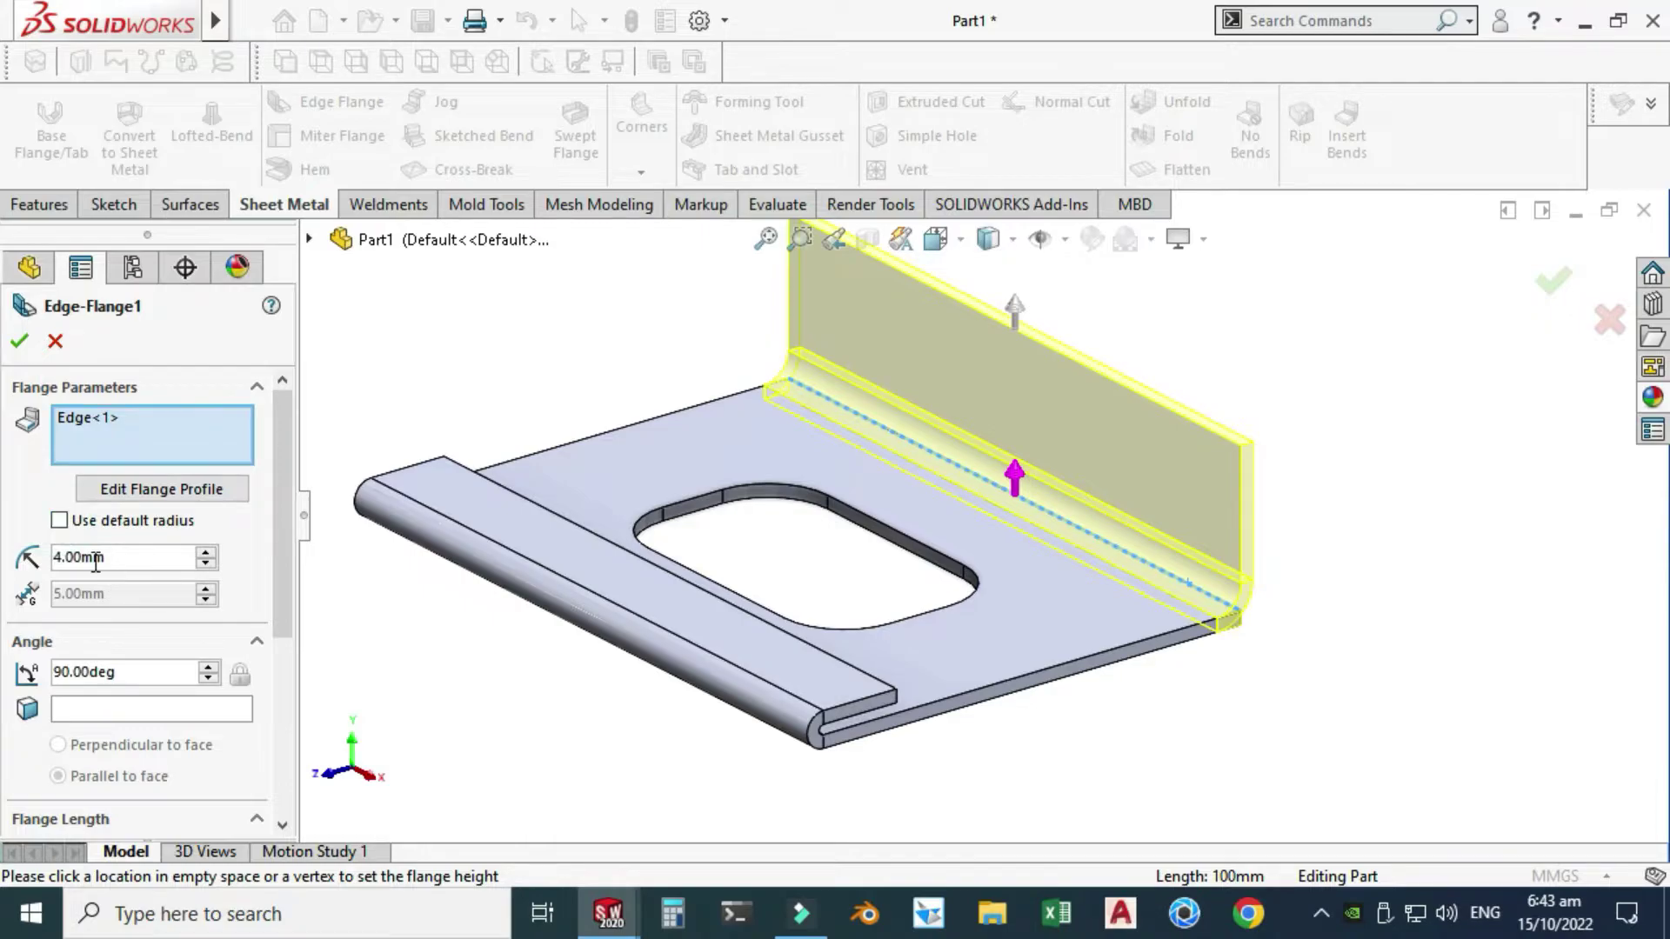
left_click(59, 521)
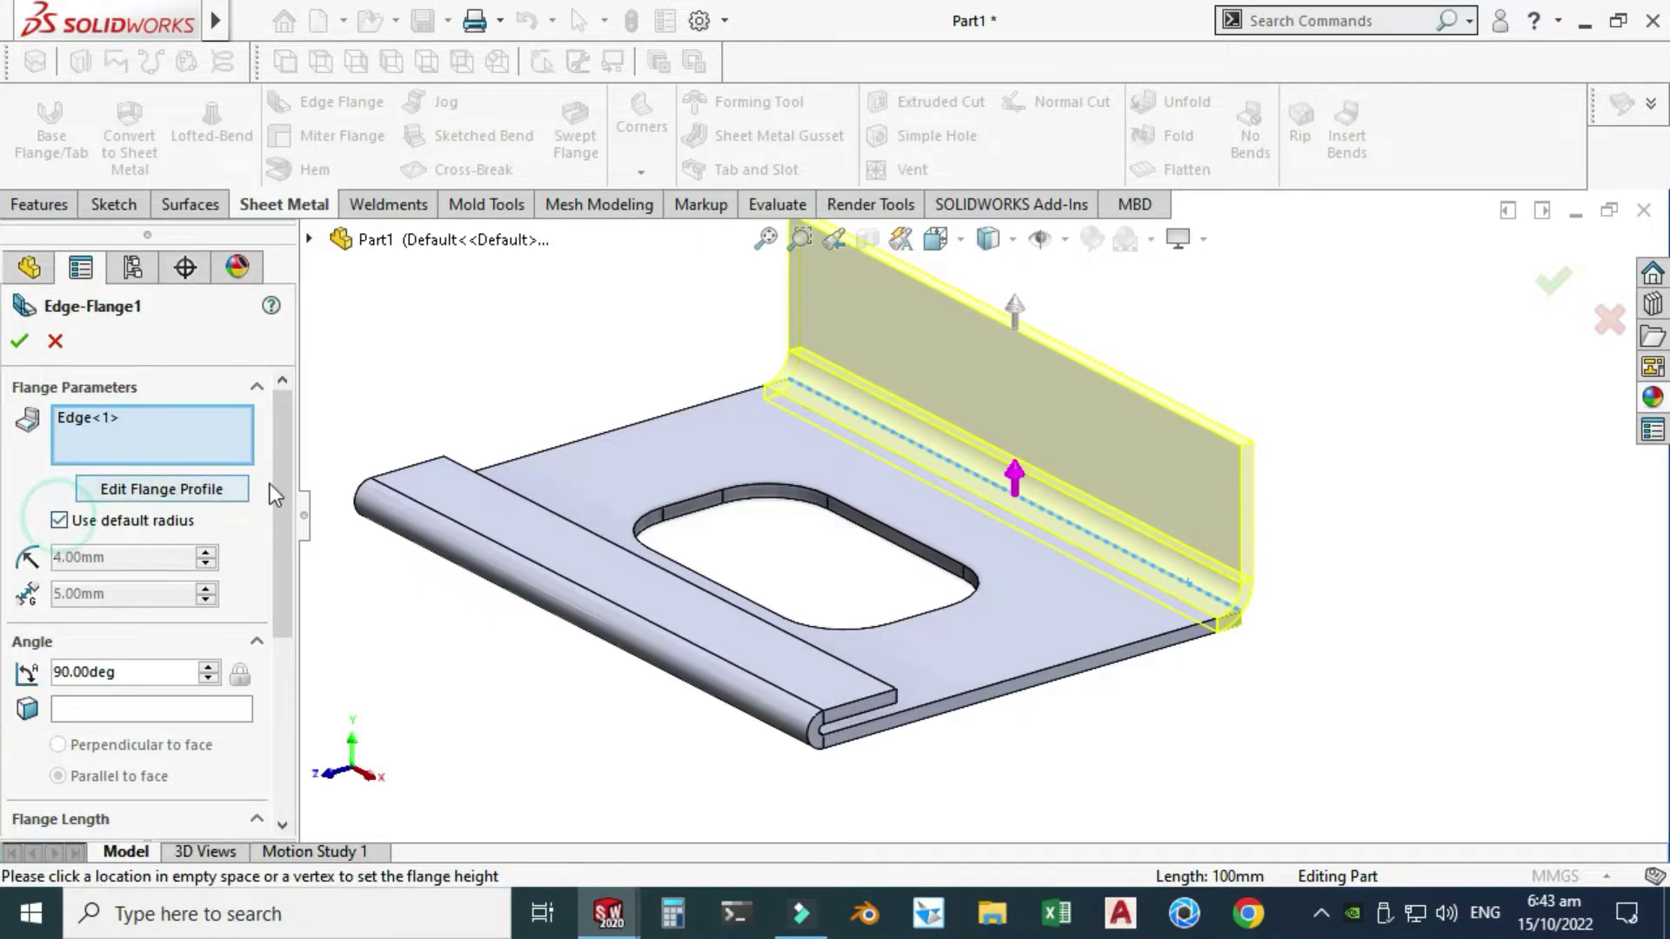
mouse_move(277, 484)
left_mouse_down()
mouse_move(278, 644)
mouse_move(278, 484)
left_mouse_up()
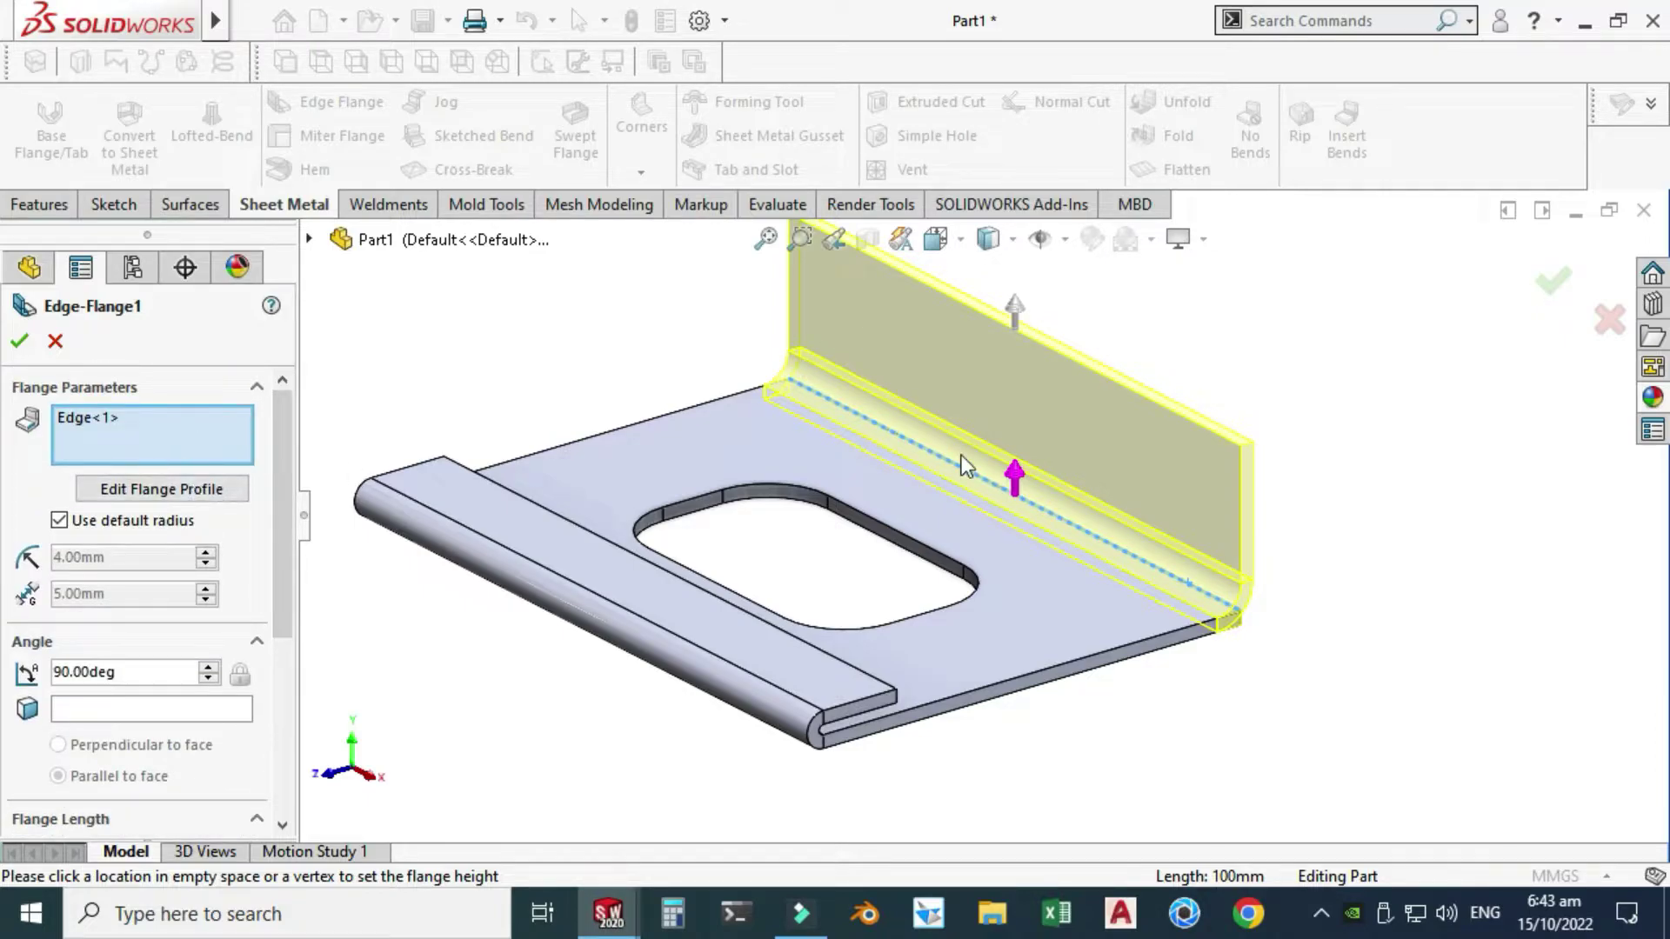
scroll(962, 456, "up", 2)
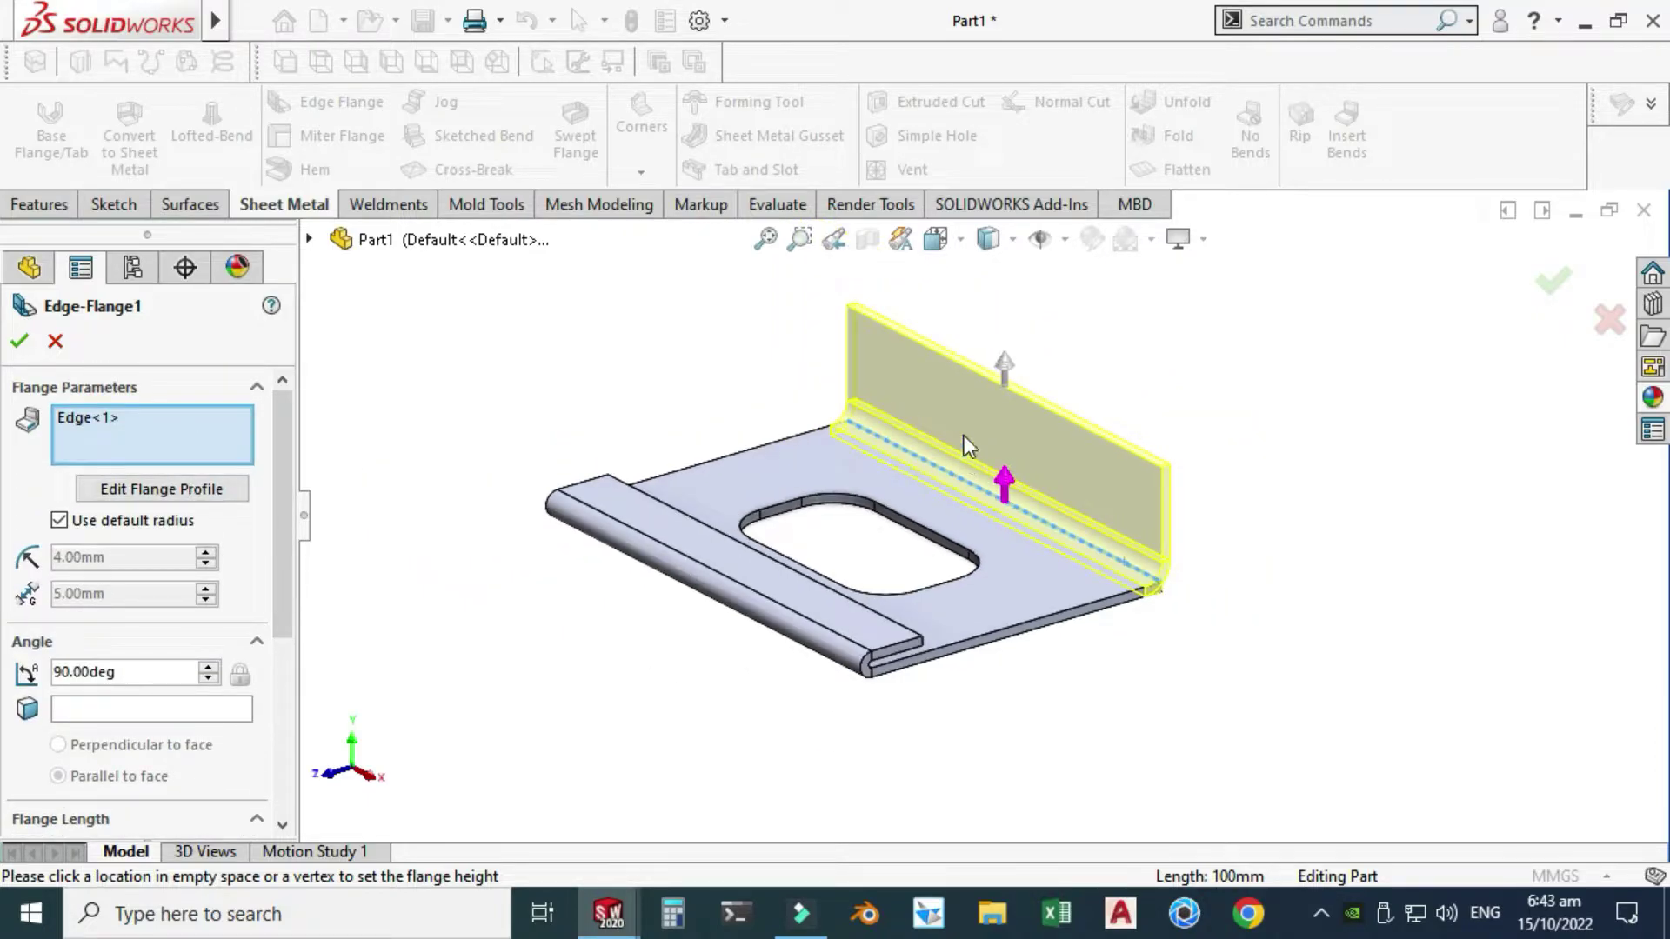
Edit the edge flange's profile sketch, view it normal-to, and stretch the profile taller
left_click(180, 492)
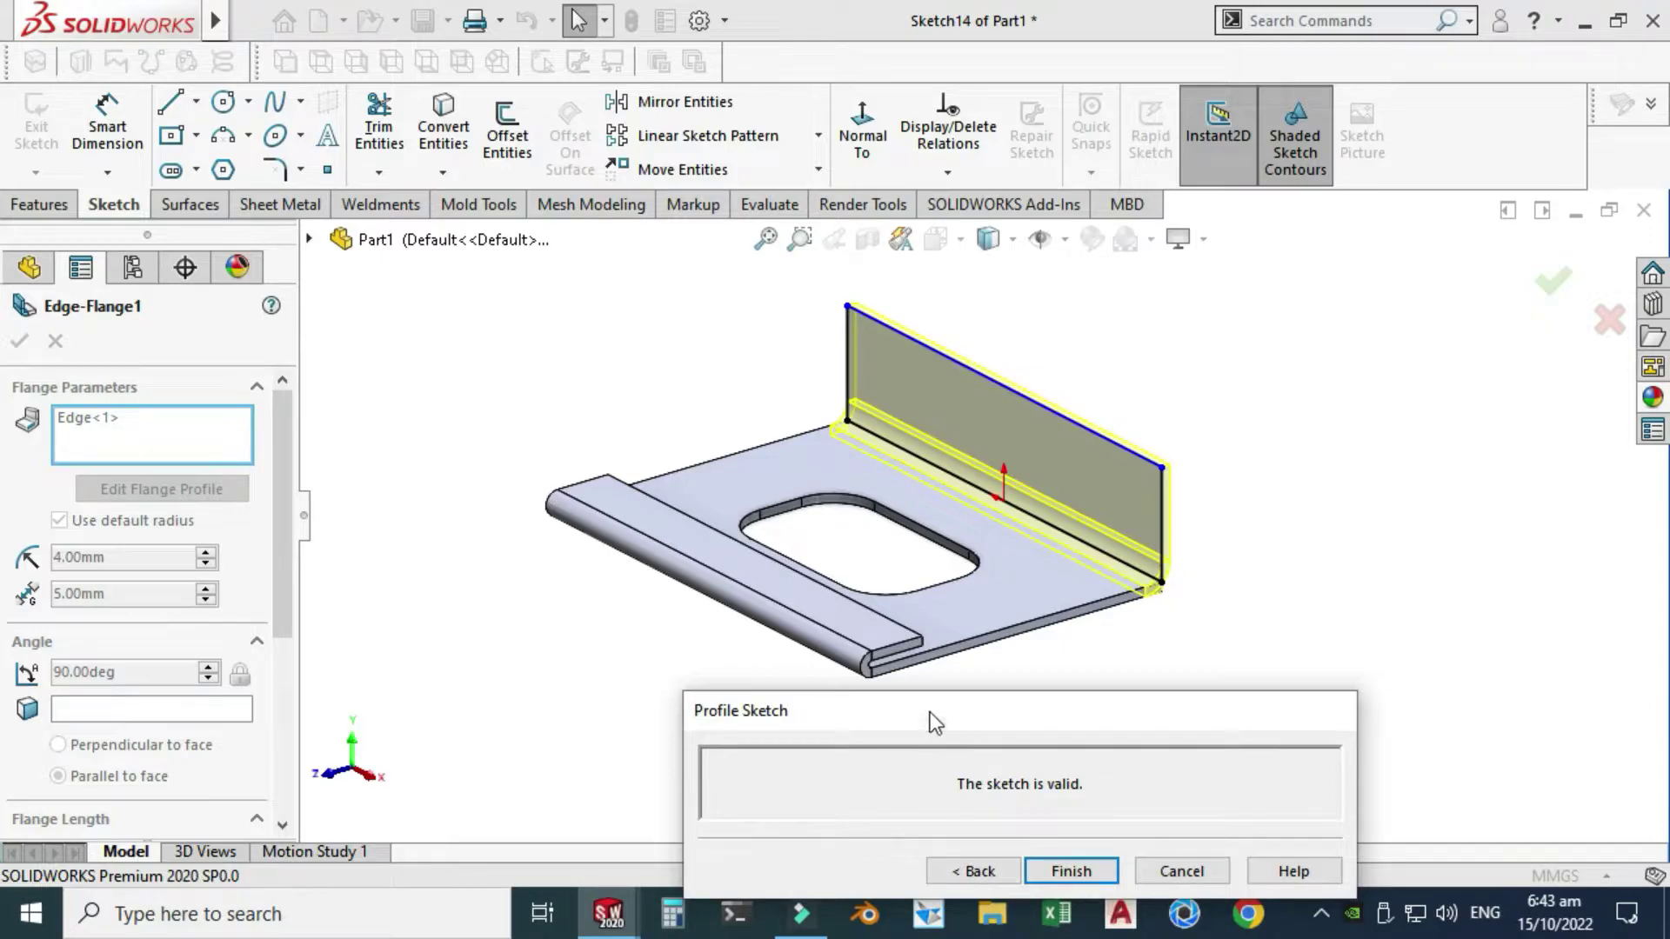
mouse_move(930, 712)
left_mouse_down()
mouse_move(981, 699)
mouse_move(971, 574)
mouse_move(1185, 700)
mouse_move(1302, 792)
left_mouse_up()
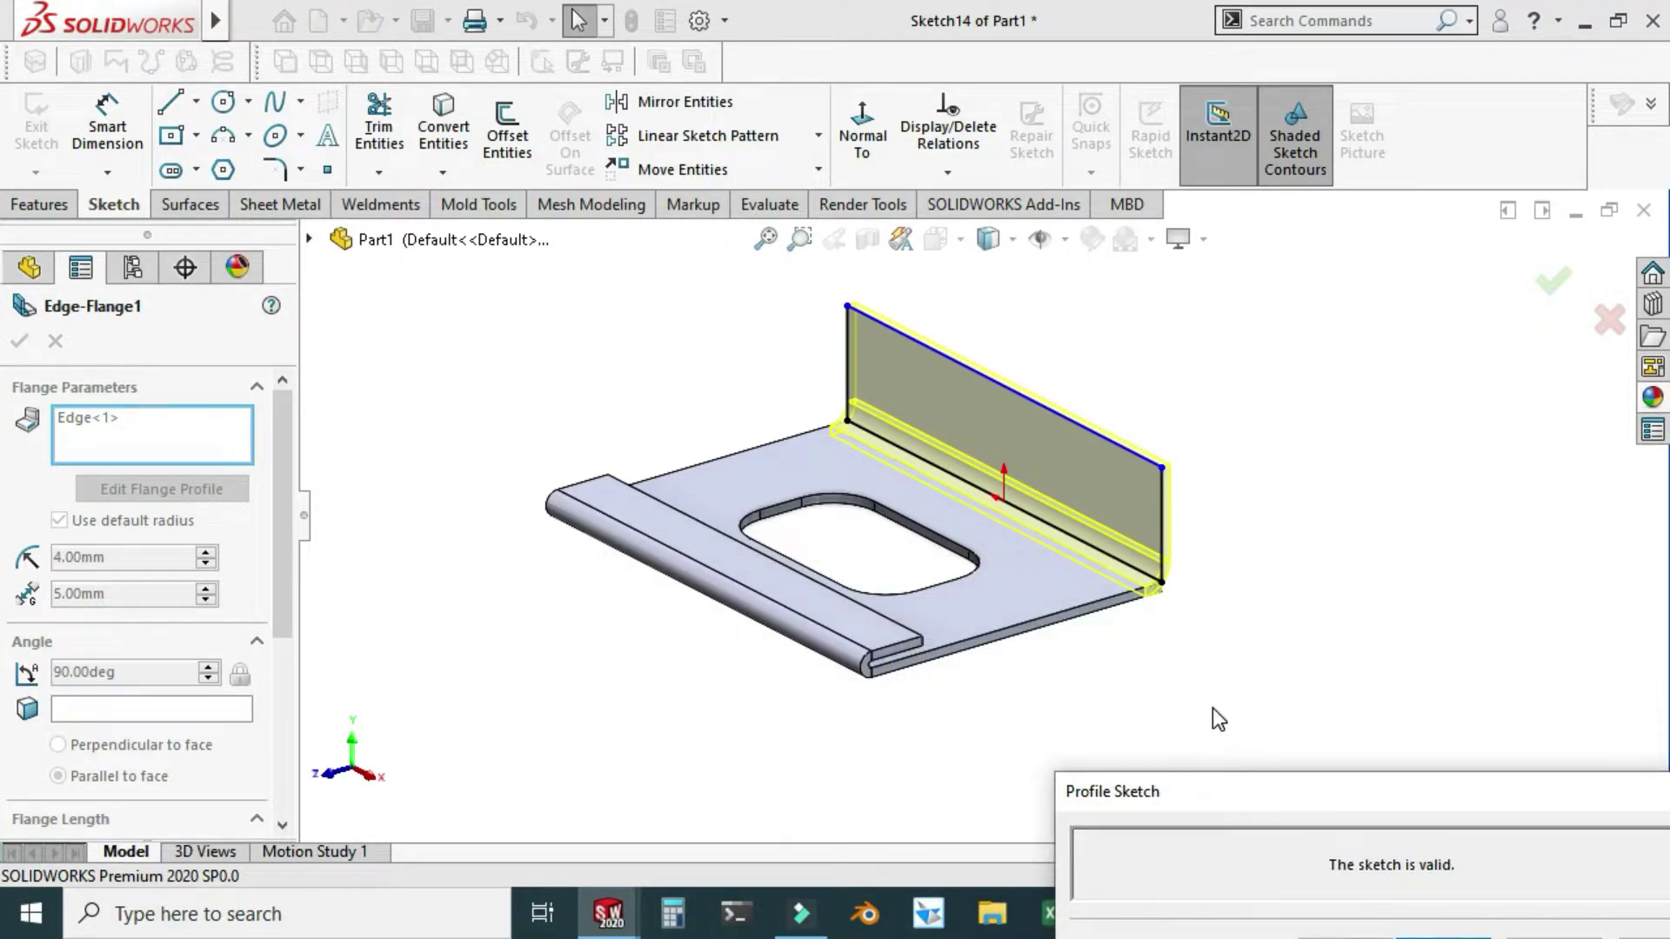
left_click(862, 131)
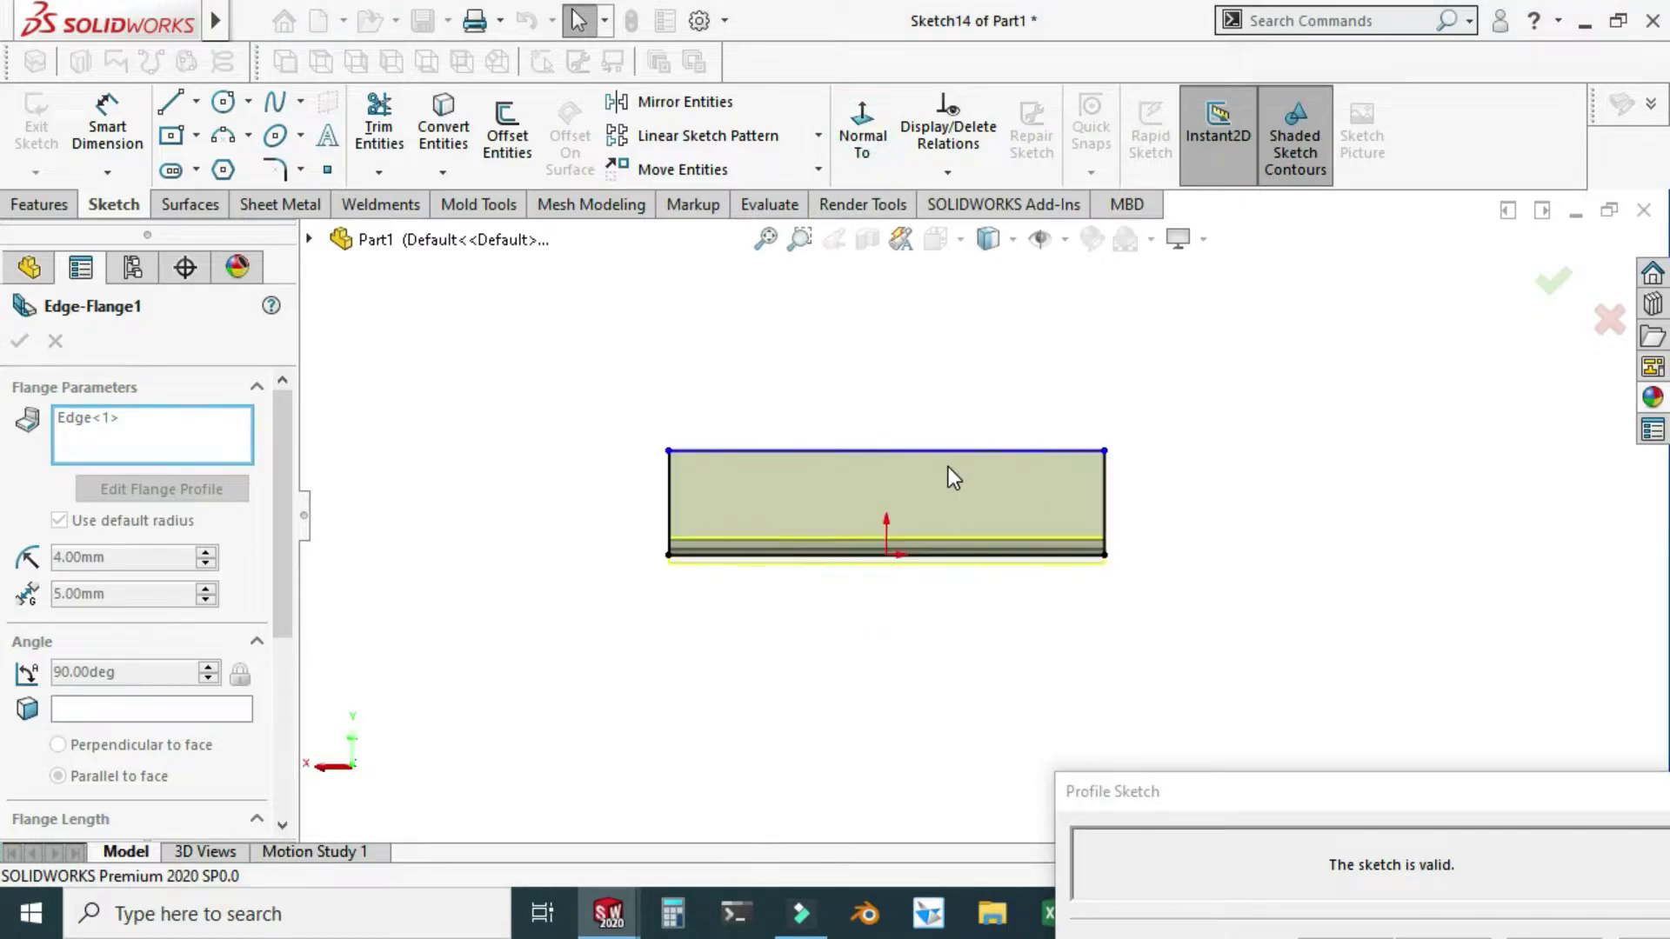
scroll(922, 464, "down", 2)
mouse_move(891, 446)
left_mouse_down()
mouse_move(896, 354)
mouse_move(896, 378)
left_mouse_up()
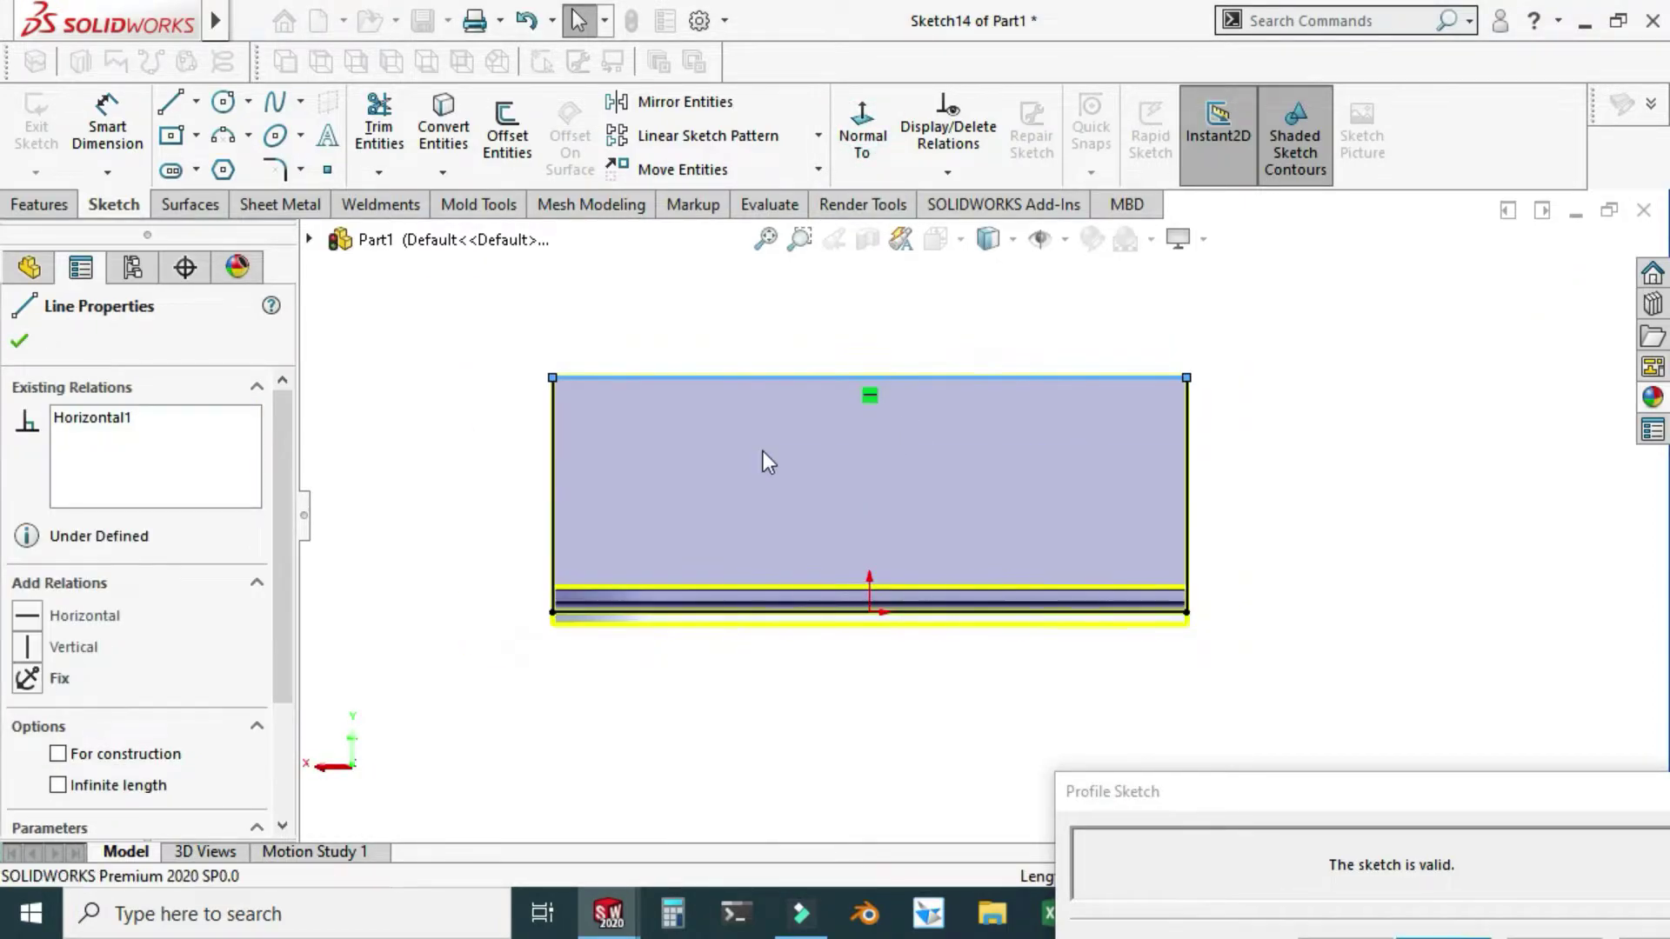
Dimension the flange profile's height between its top and bottom edges at 50 mm
left_click(107, 130)
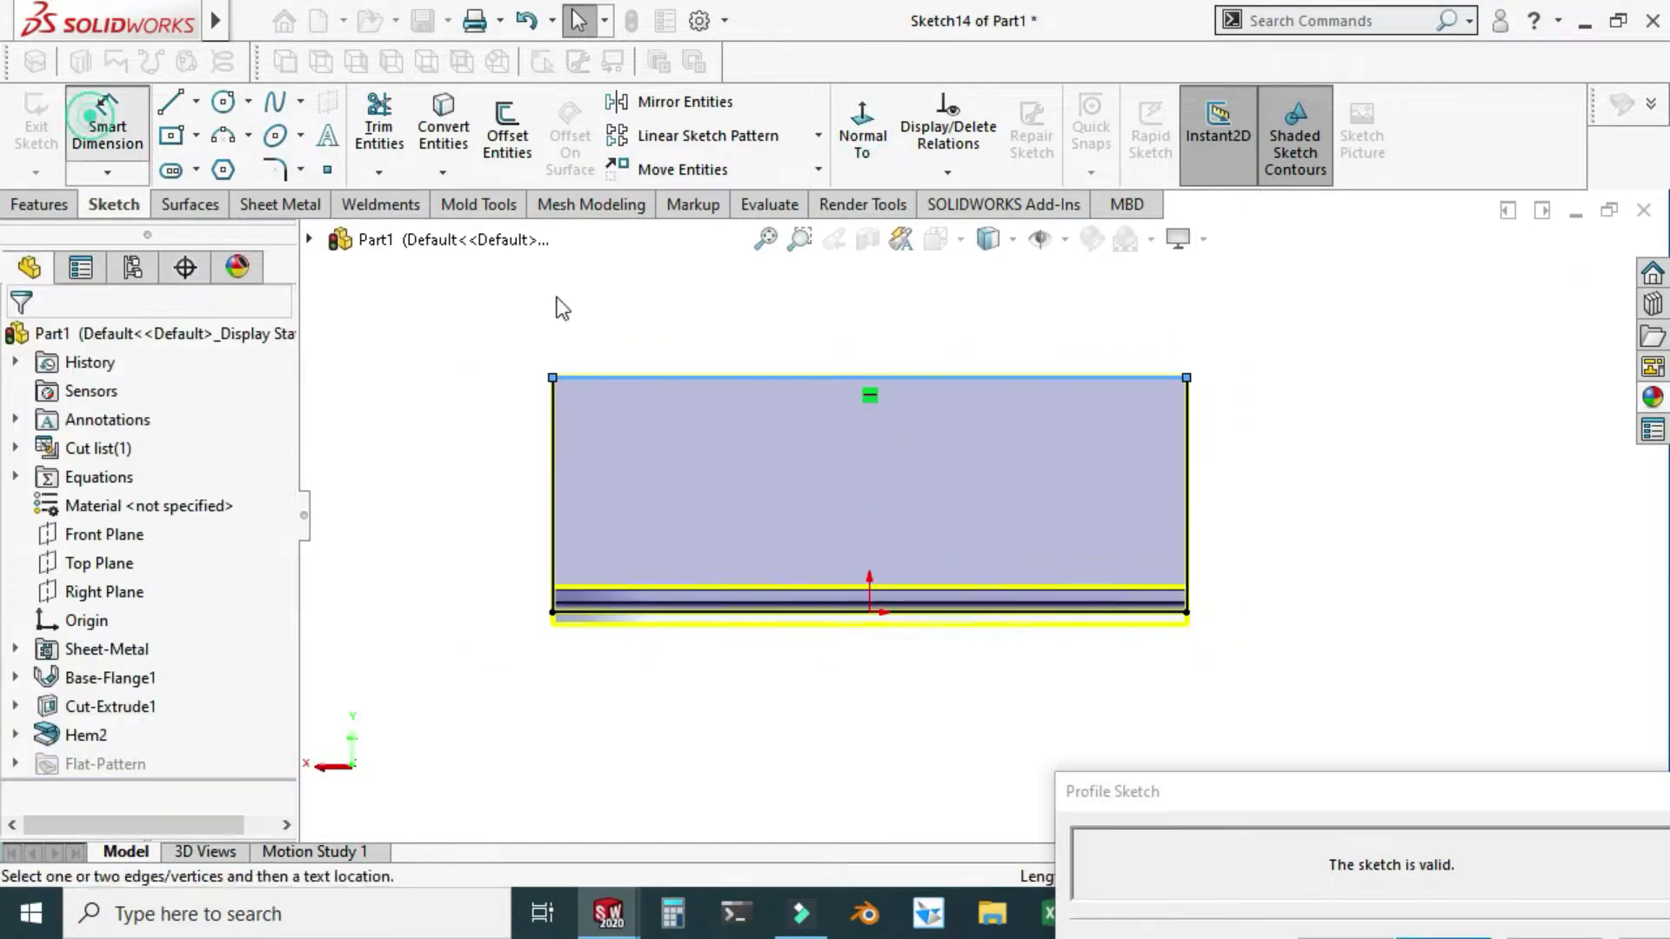
left_click(1004, 376)
left_click(888, 612)
left_click(1374, 526)
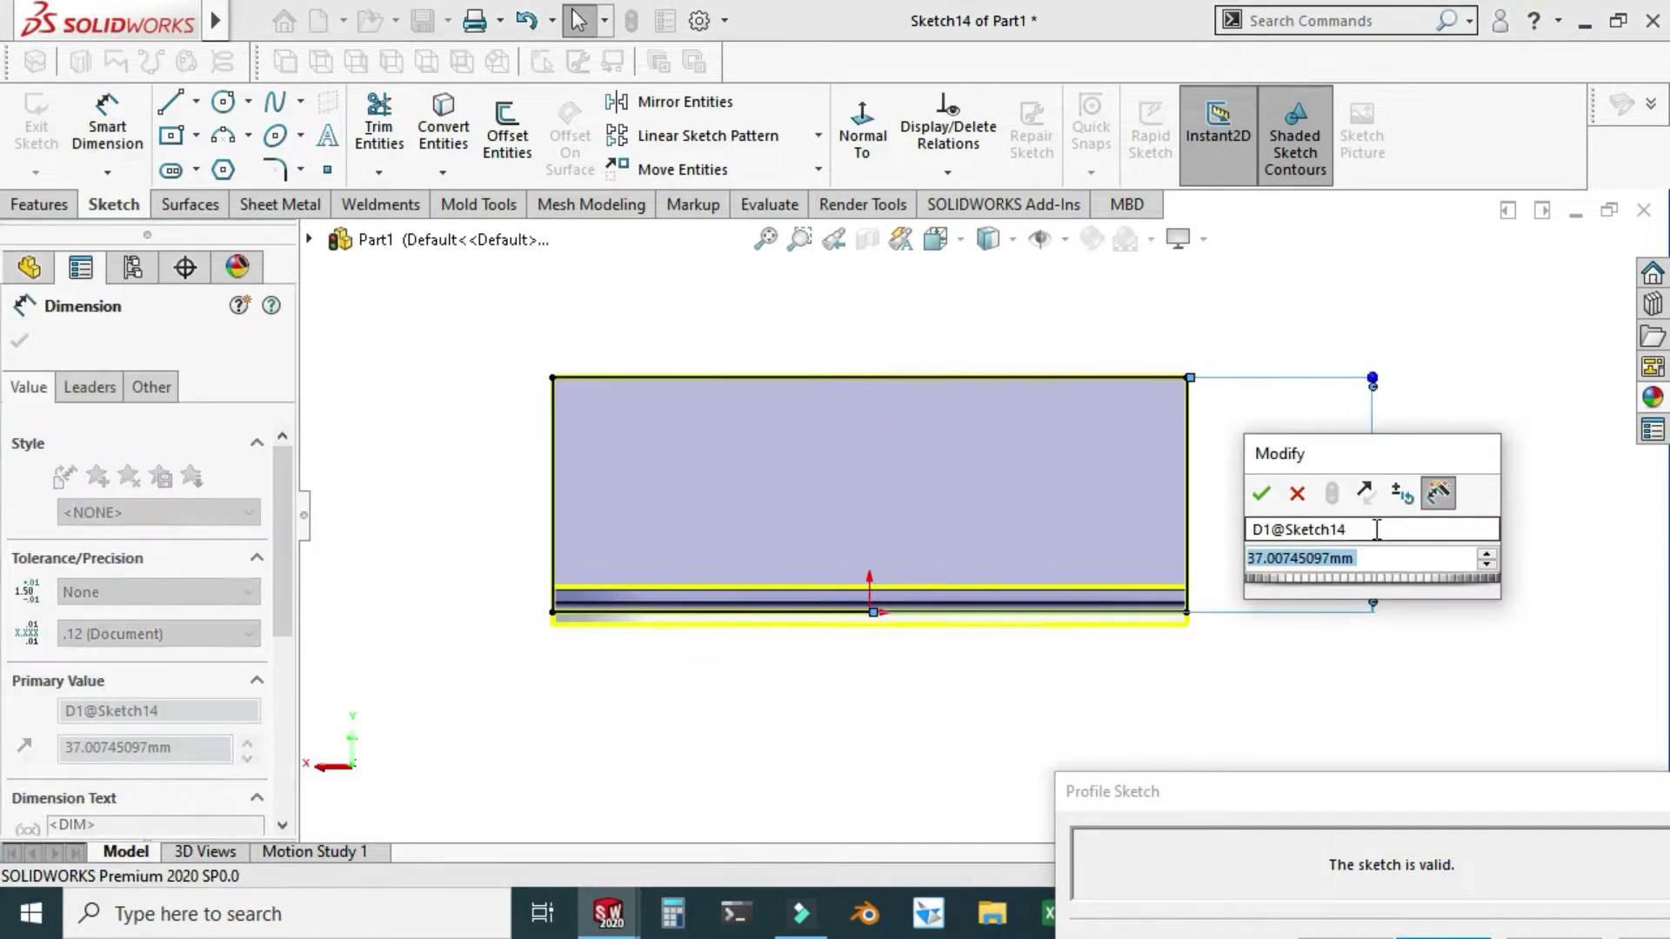
type("50")
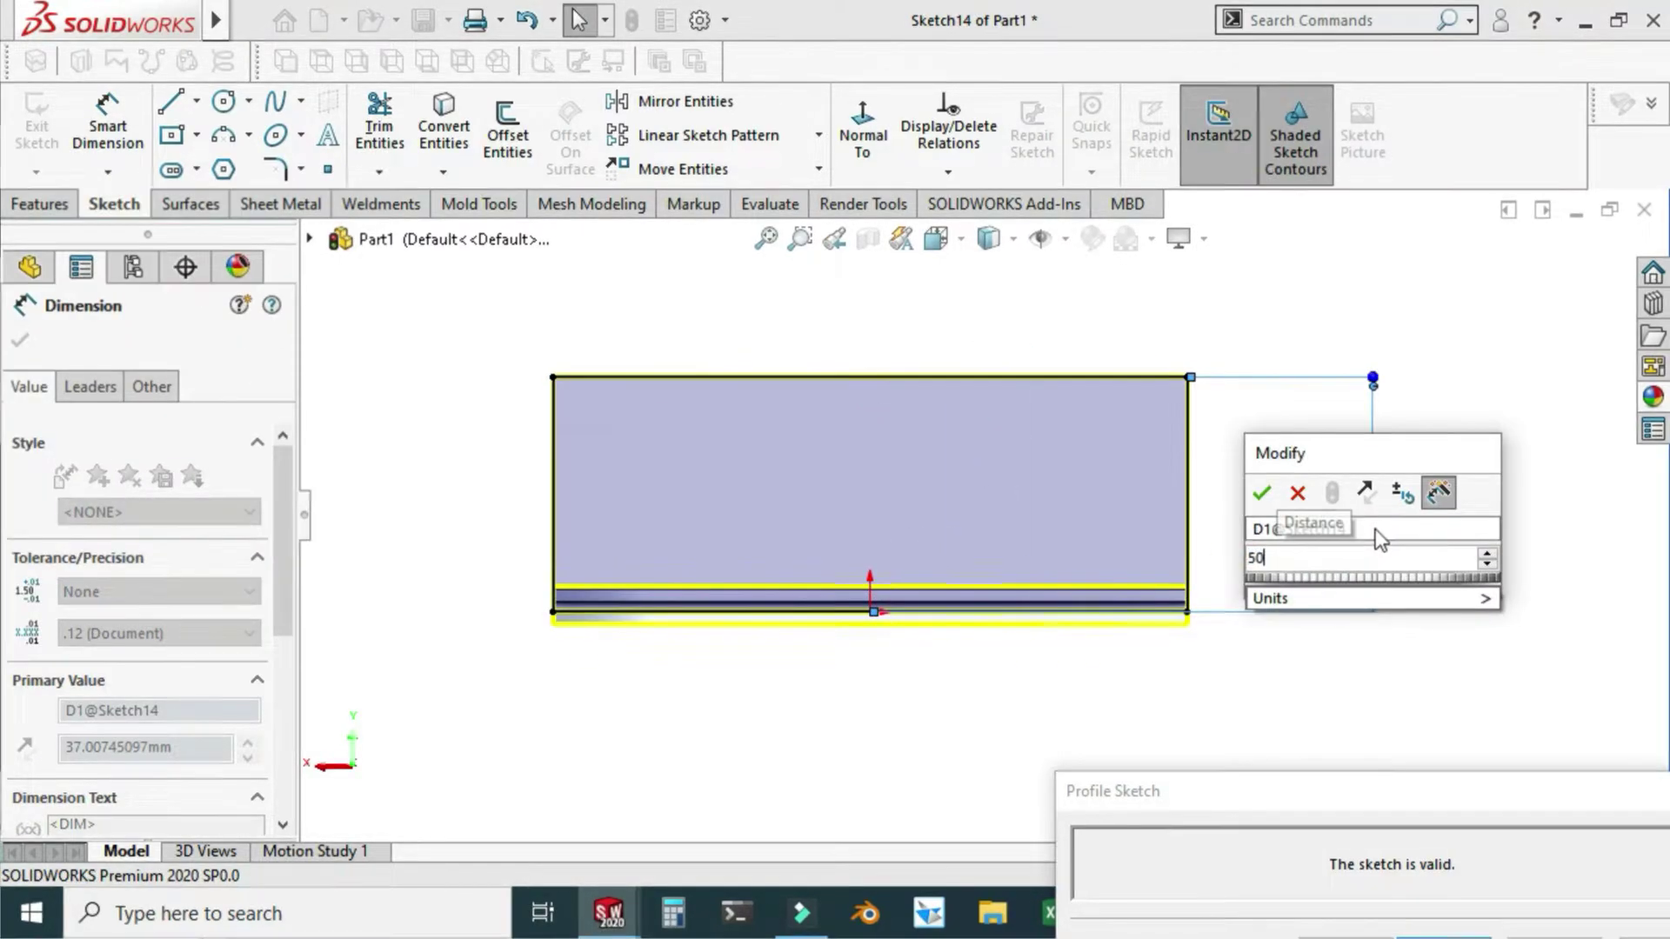
key("Return")
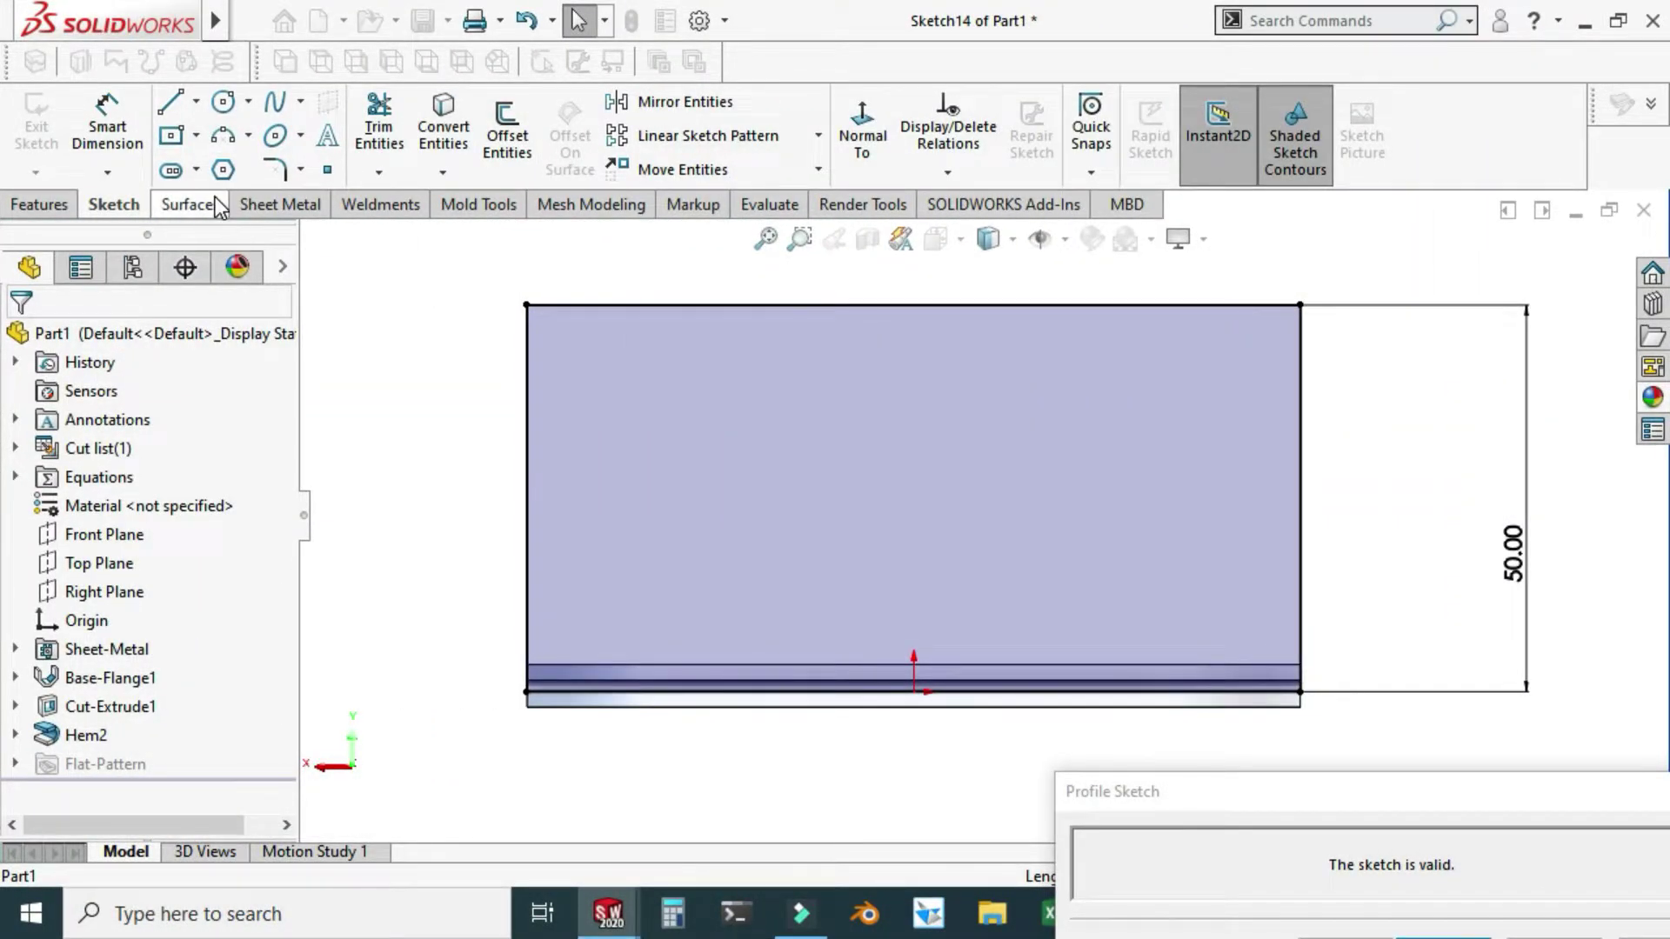
Draw two centre-point straight slots, one low on the left and one higher right
left_click(197, 172)
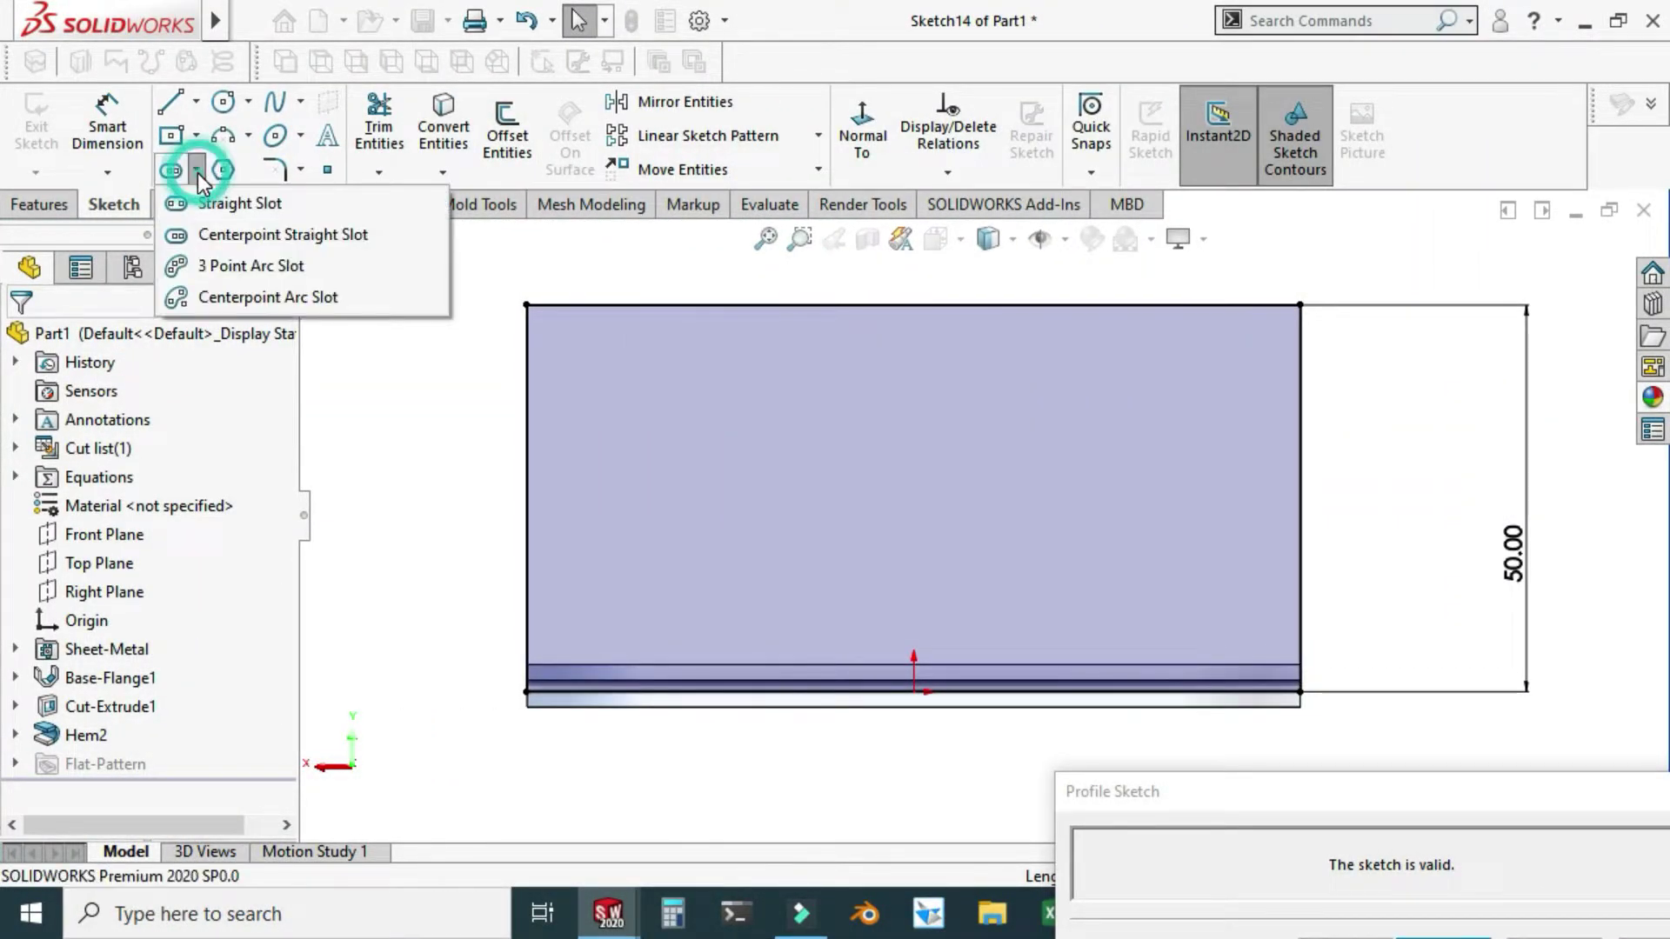
left_click(238, 235)
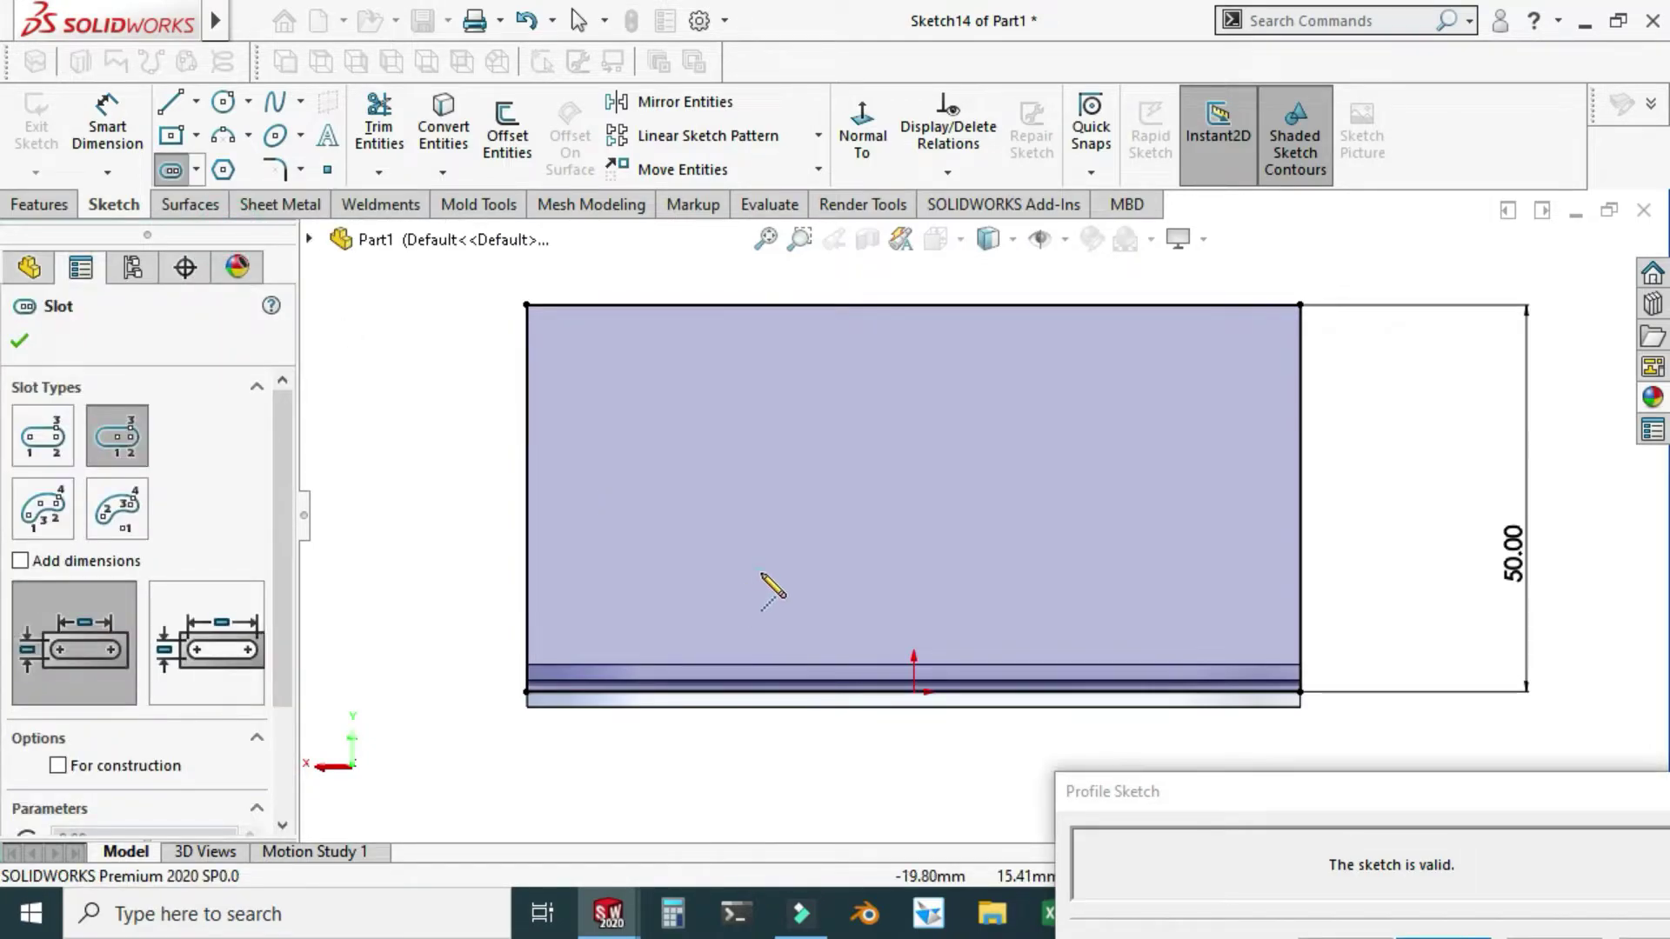
left_click(761, 573)
left_click(943, 572)
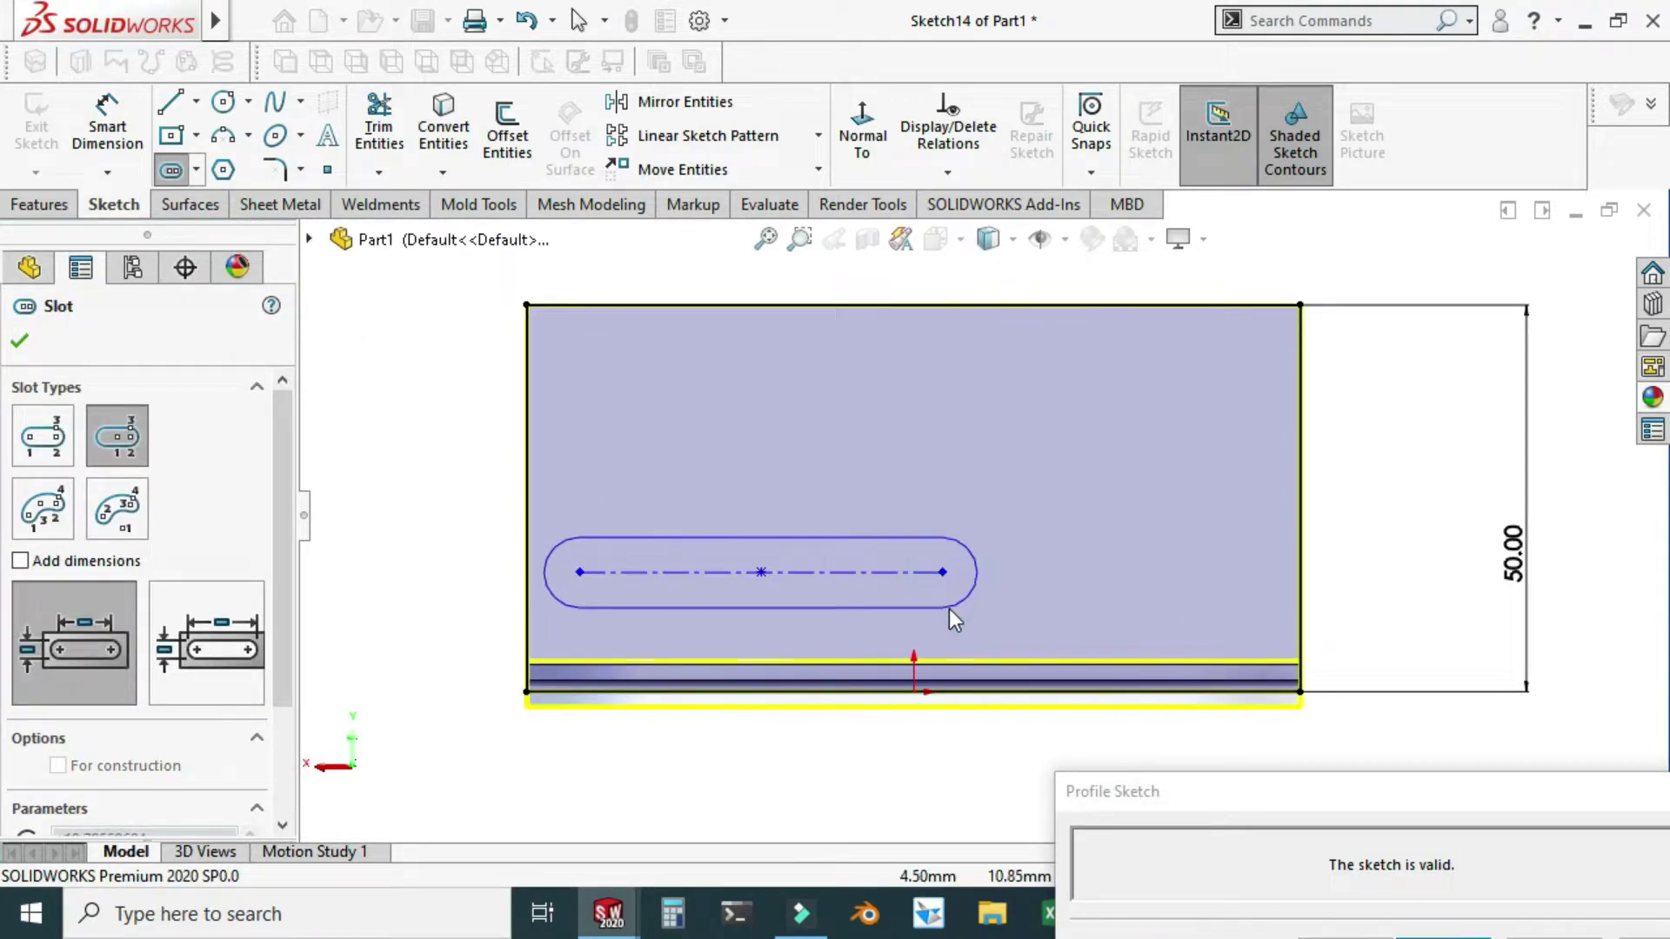
left_click(951, 609)
left_click(1093, 435)
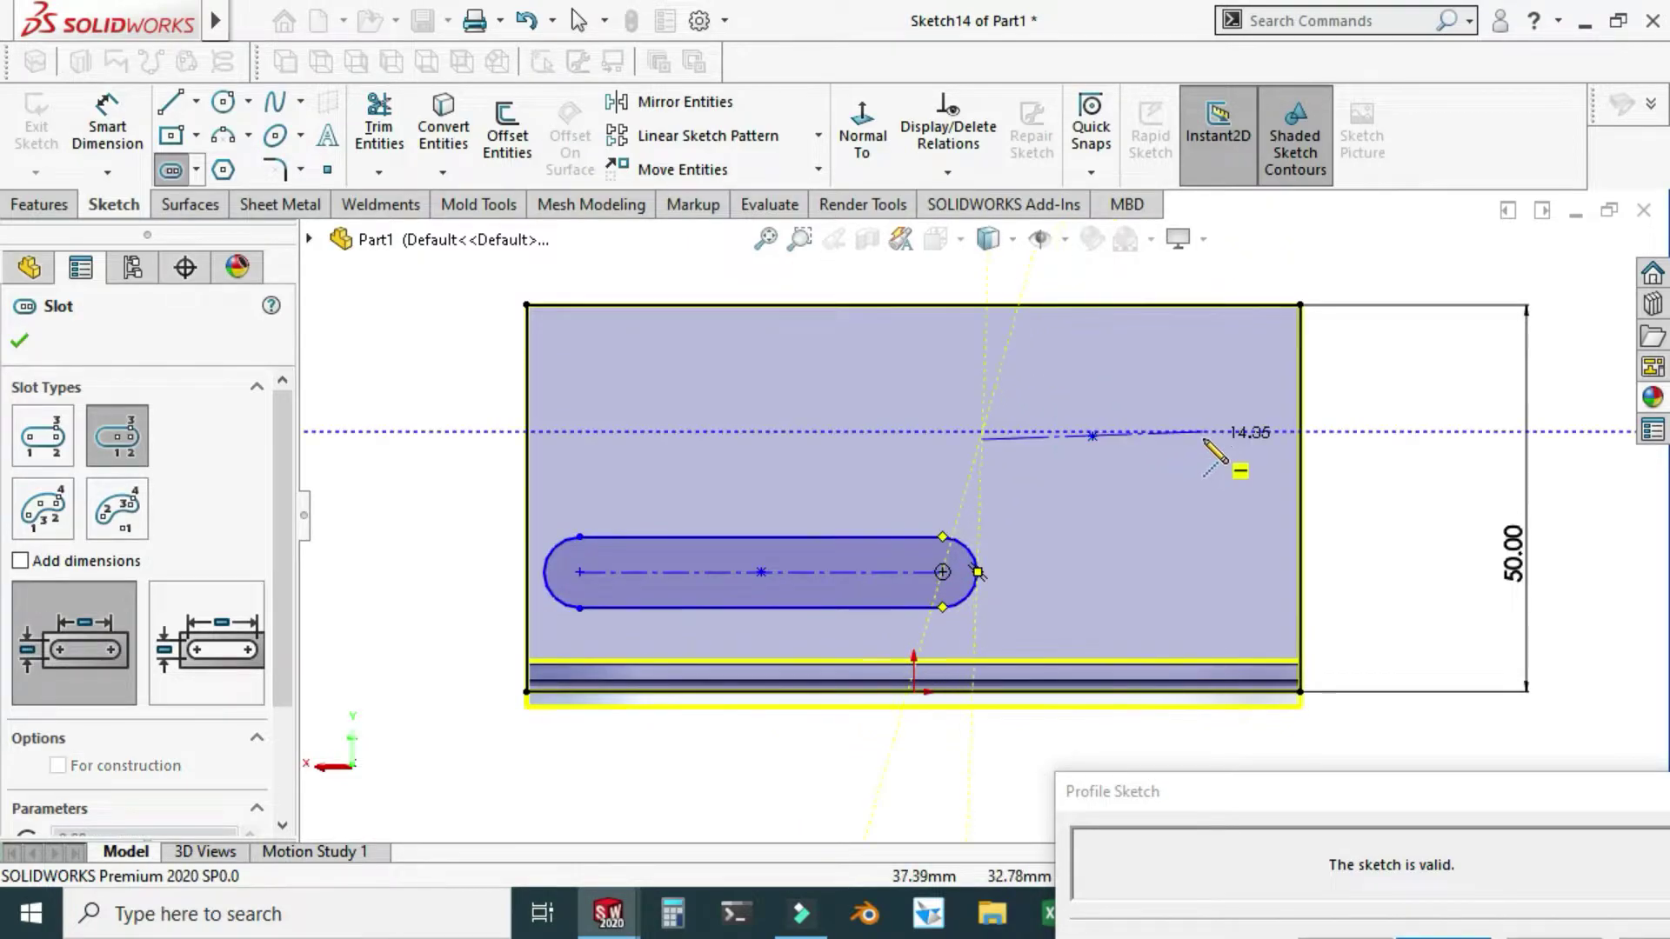
left_click(1207, 436)
left_click(1186, 484)
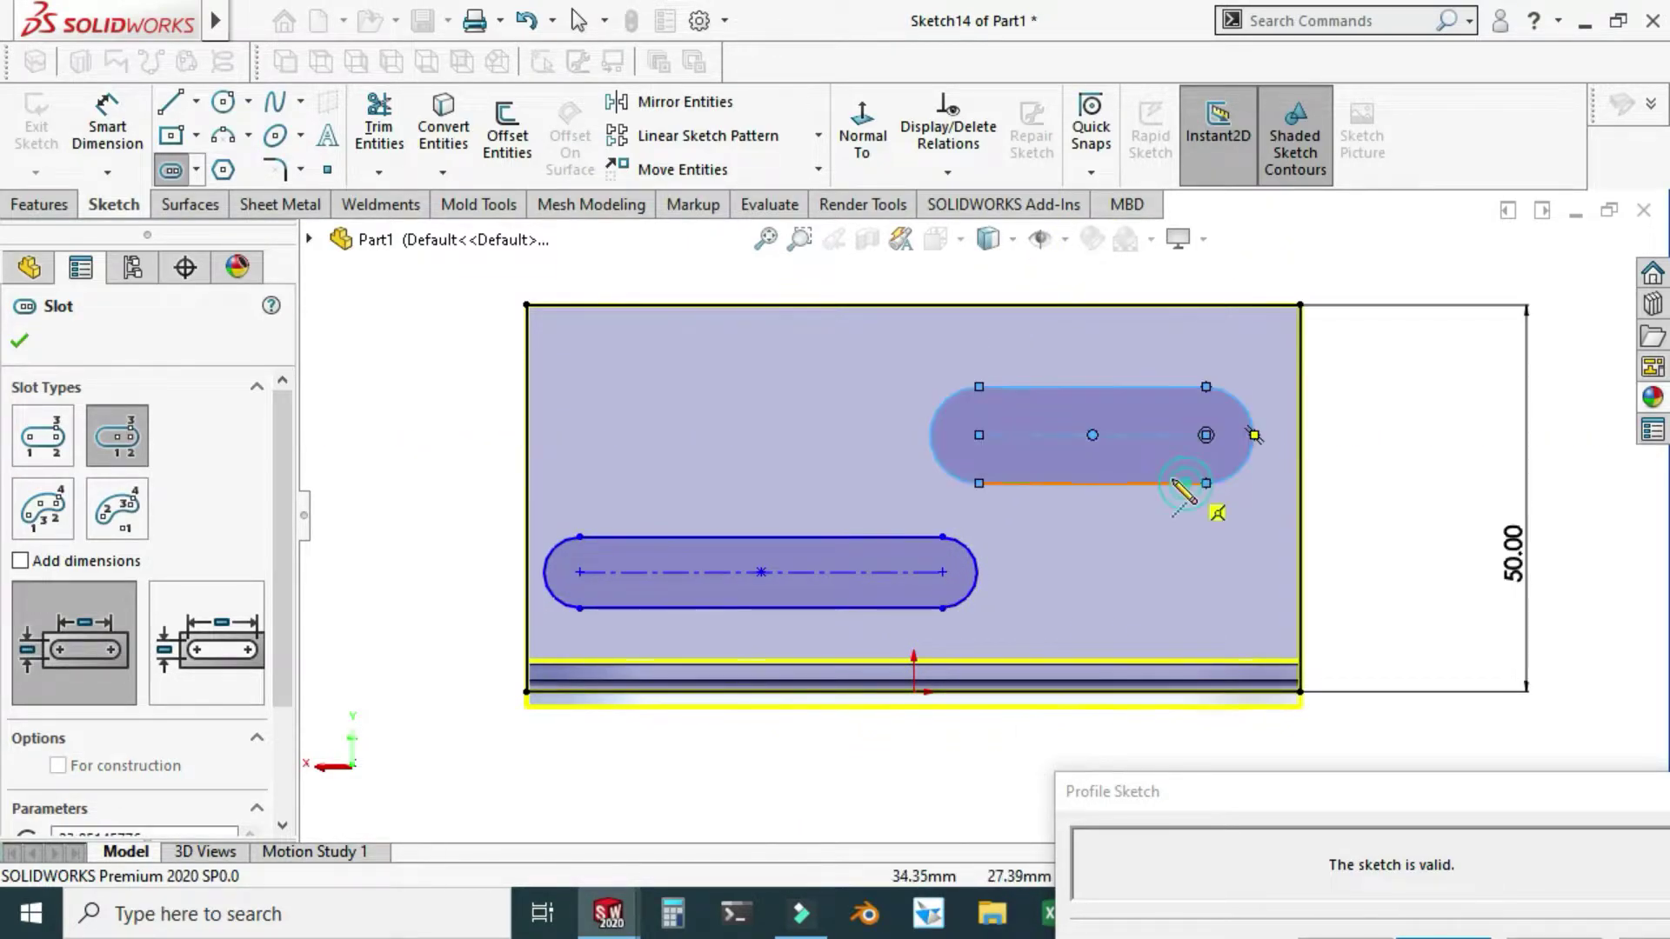
key("Escape")
Make the two slots equal and move the upper slot back inside the plate
left_click(805, 570)
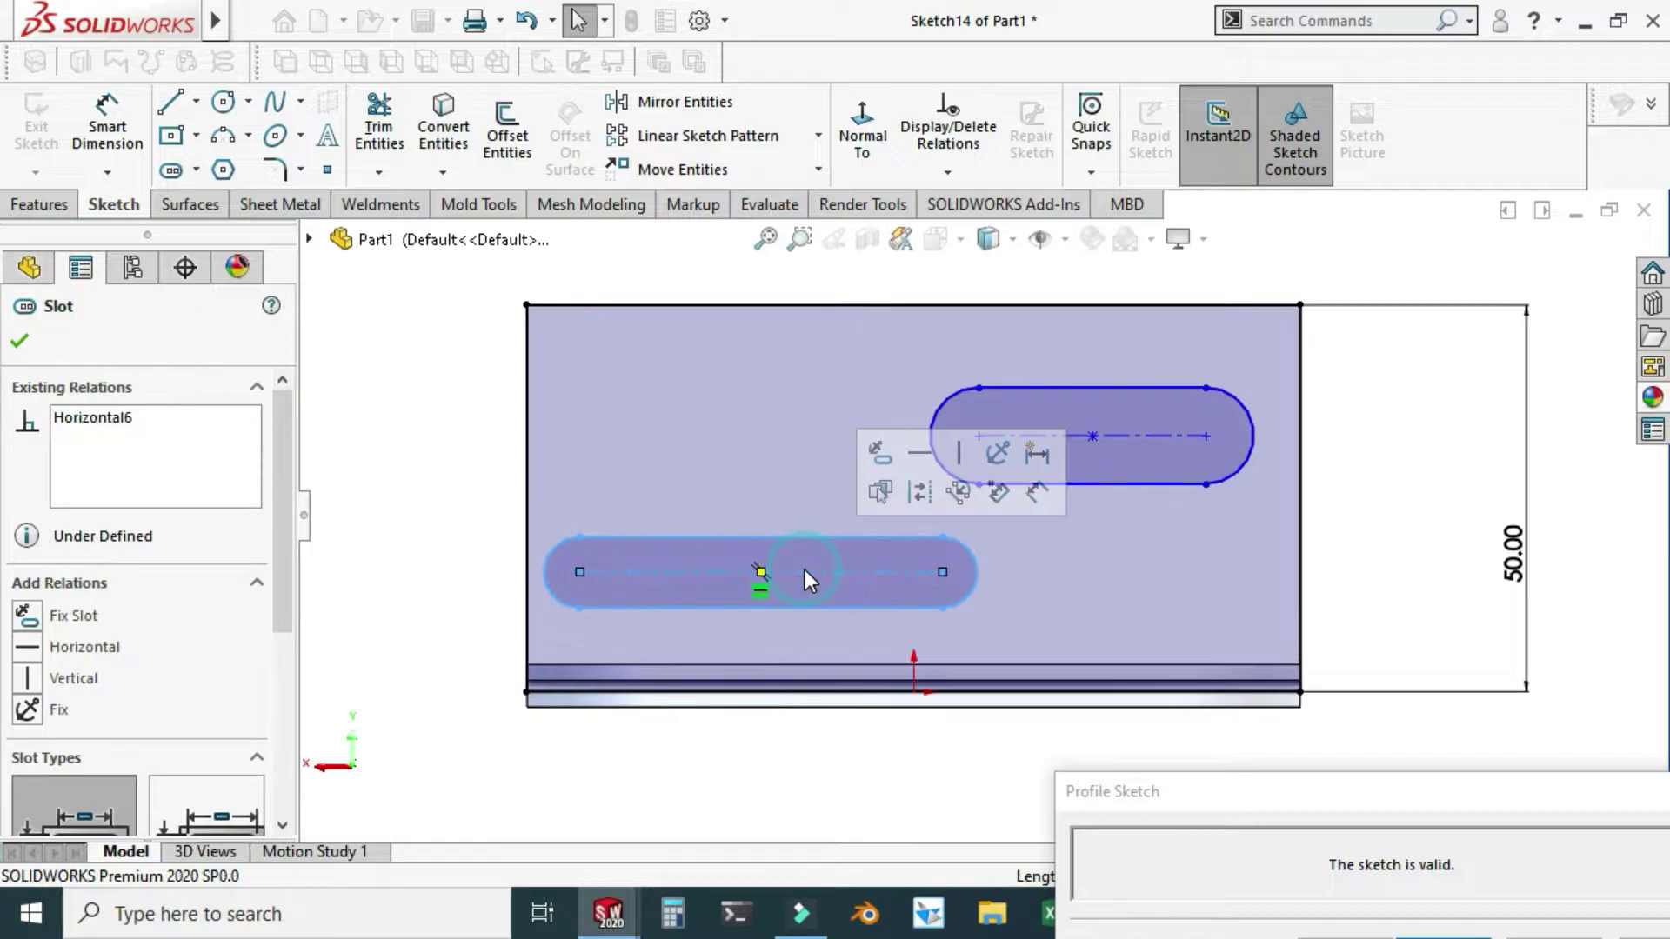
left_click(1103, 441, "ctrl")
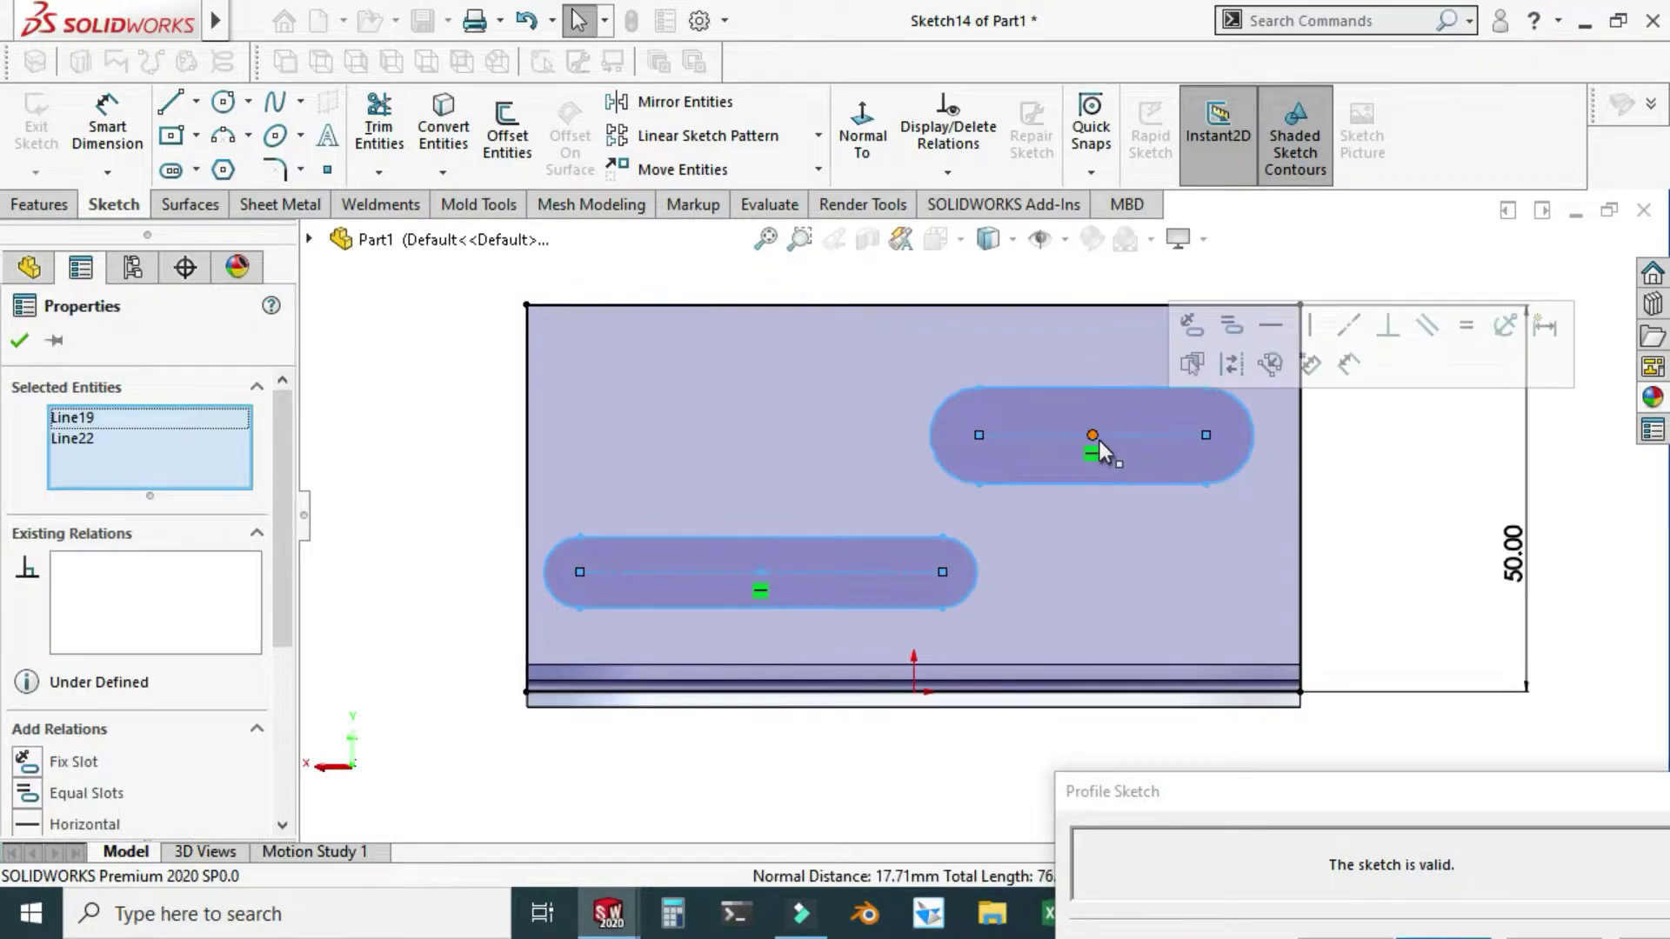
left_click(1239, 331)
key("Escape")
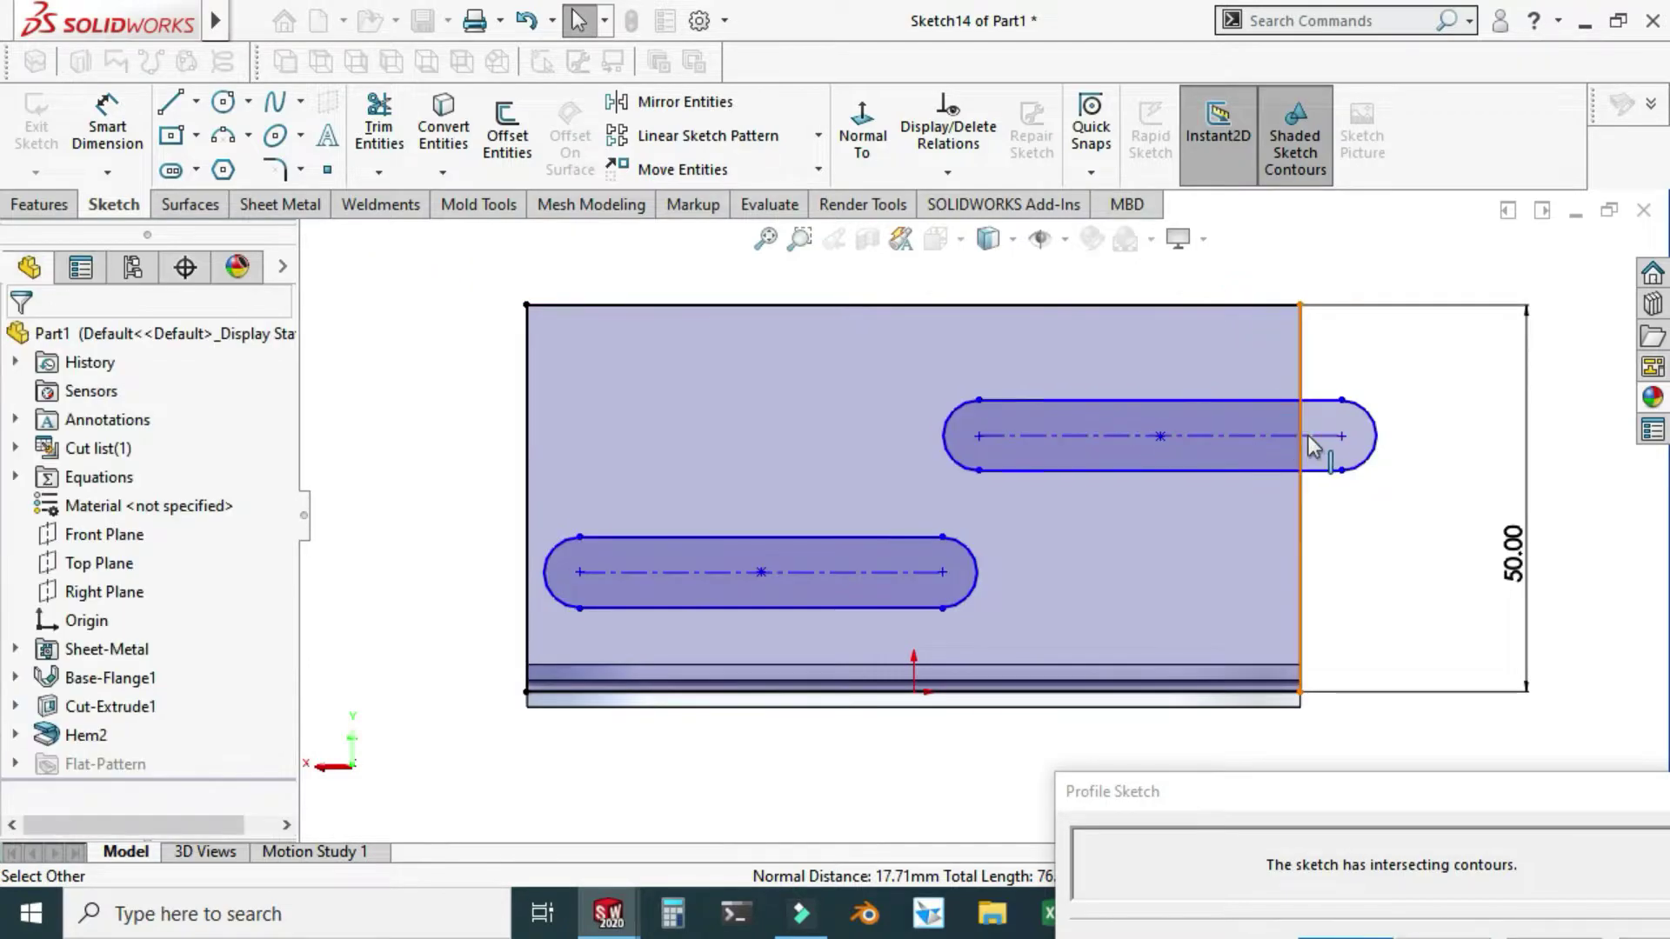
left_click_drag(1342, 439, 1241, 435)
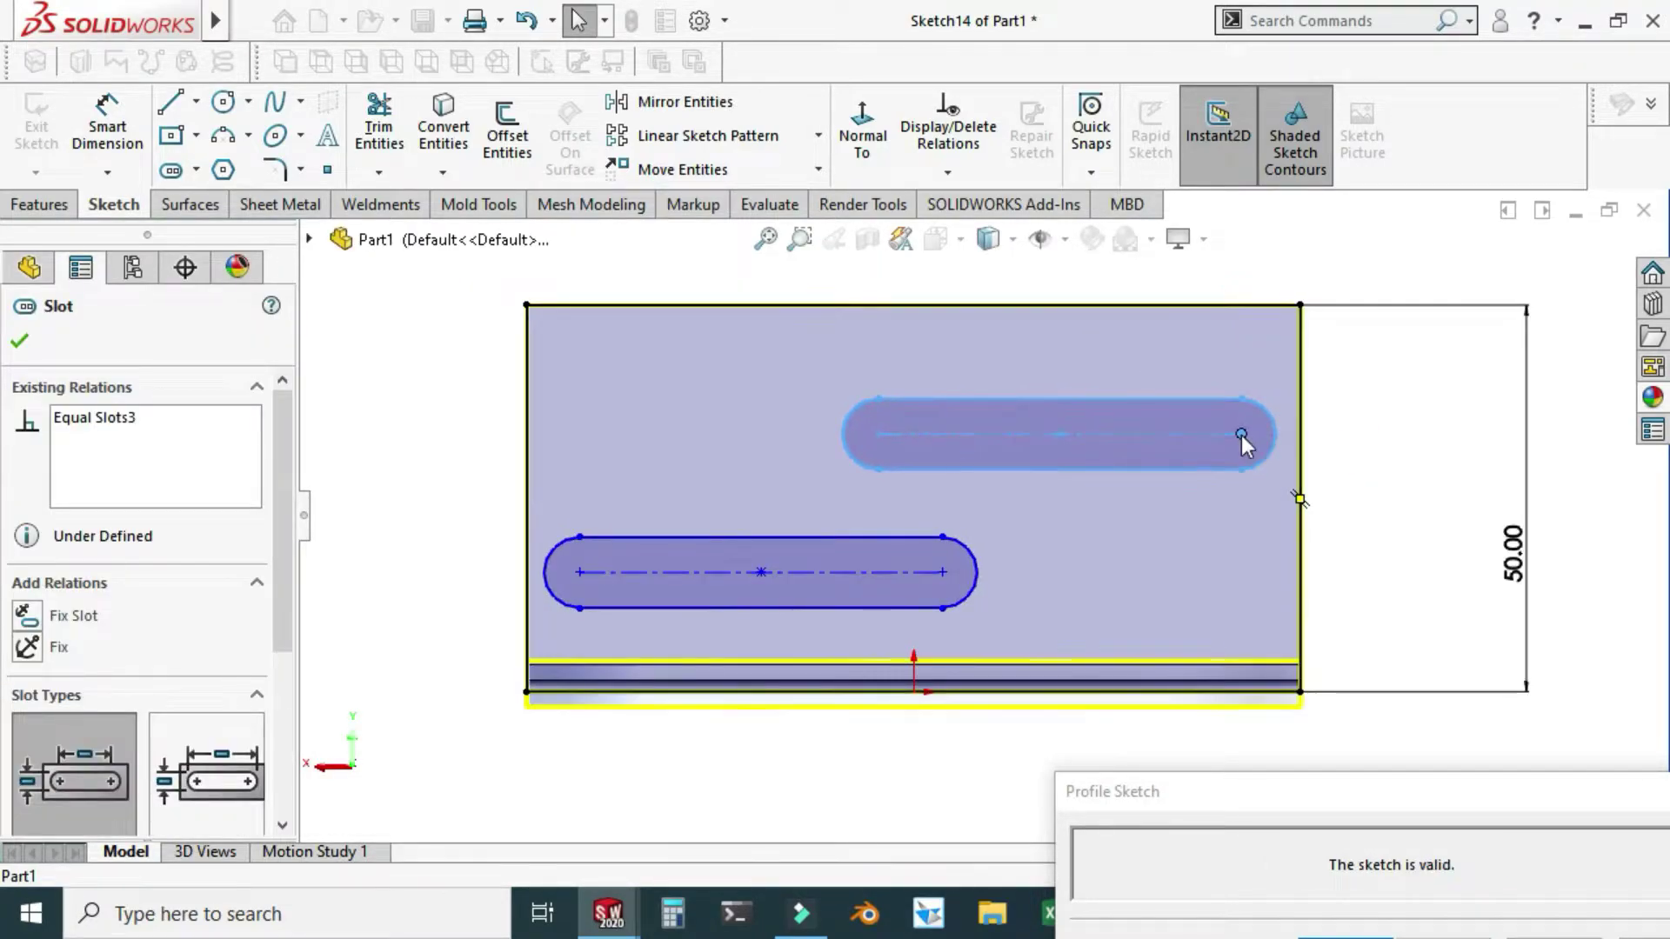
Dimension the lower slot's length at 25 mm
key("d")
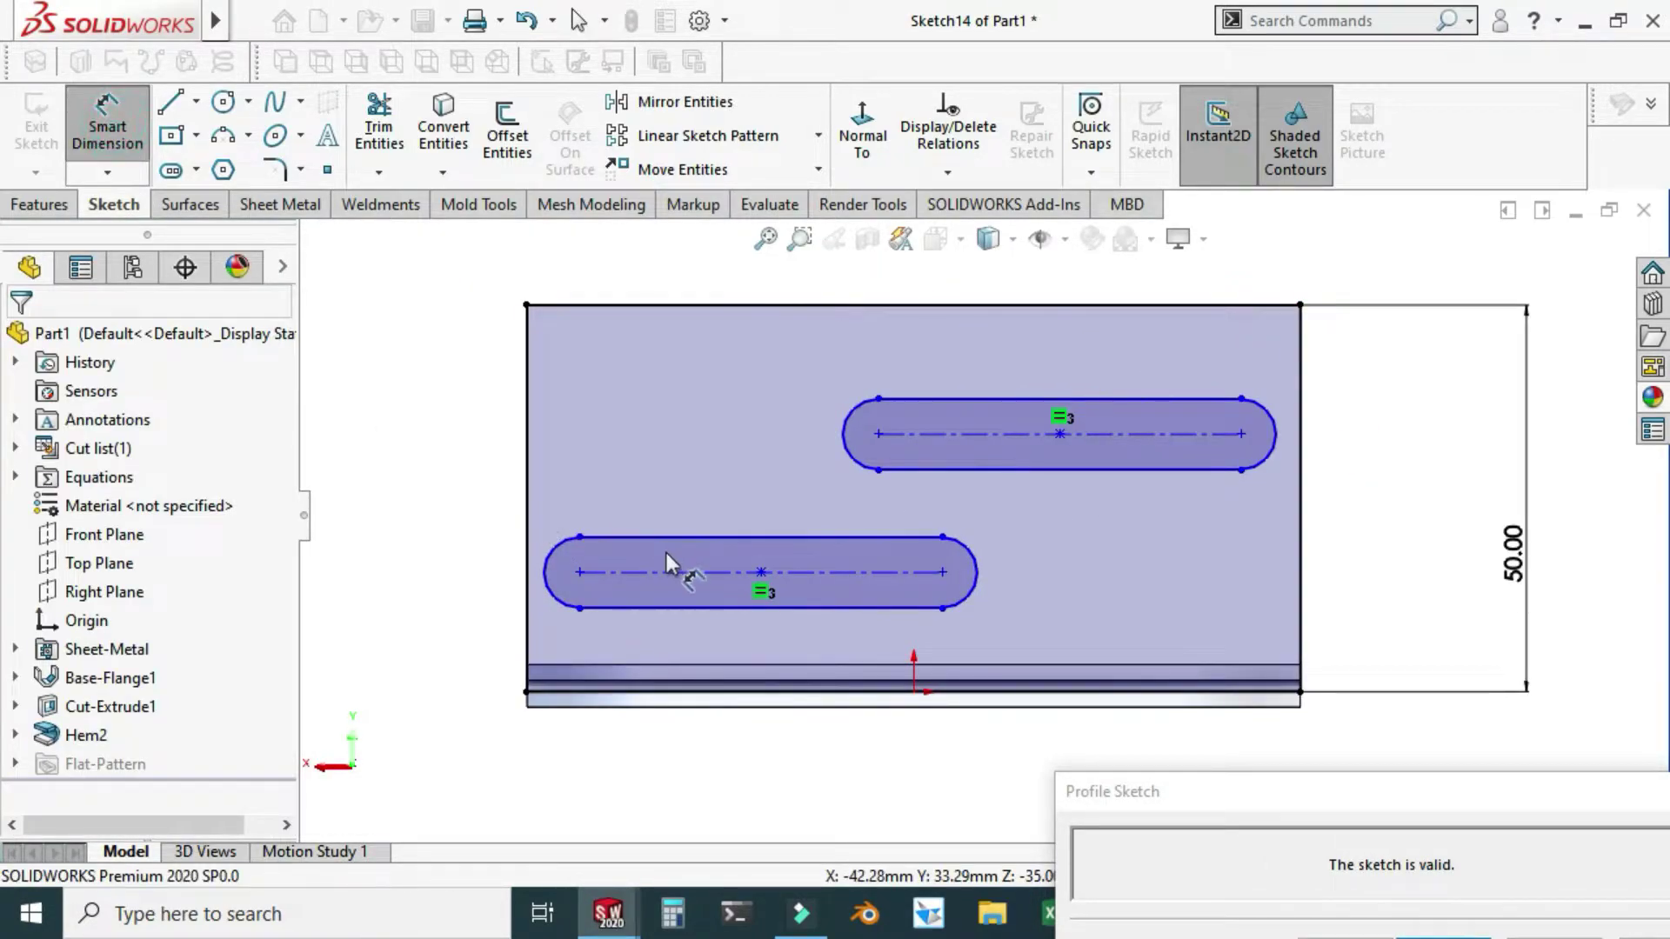
left_click(681, 573)
left_click(712, 759)
type("25")
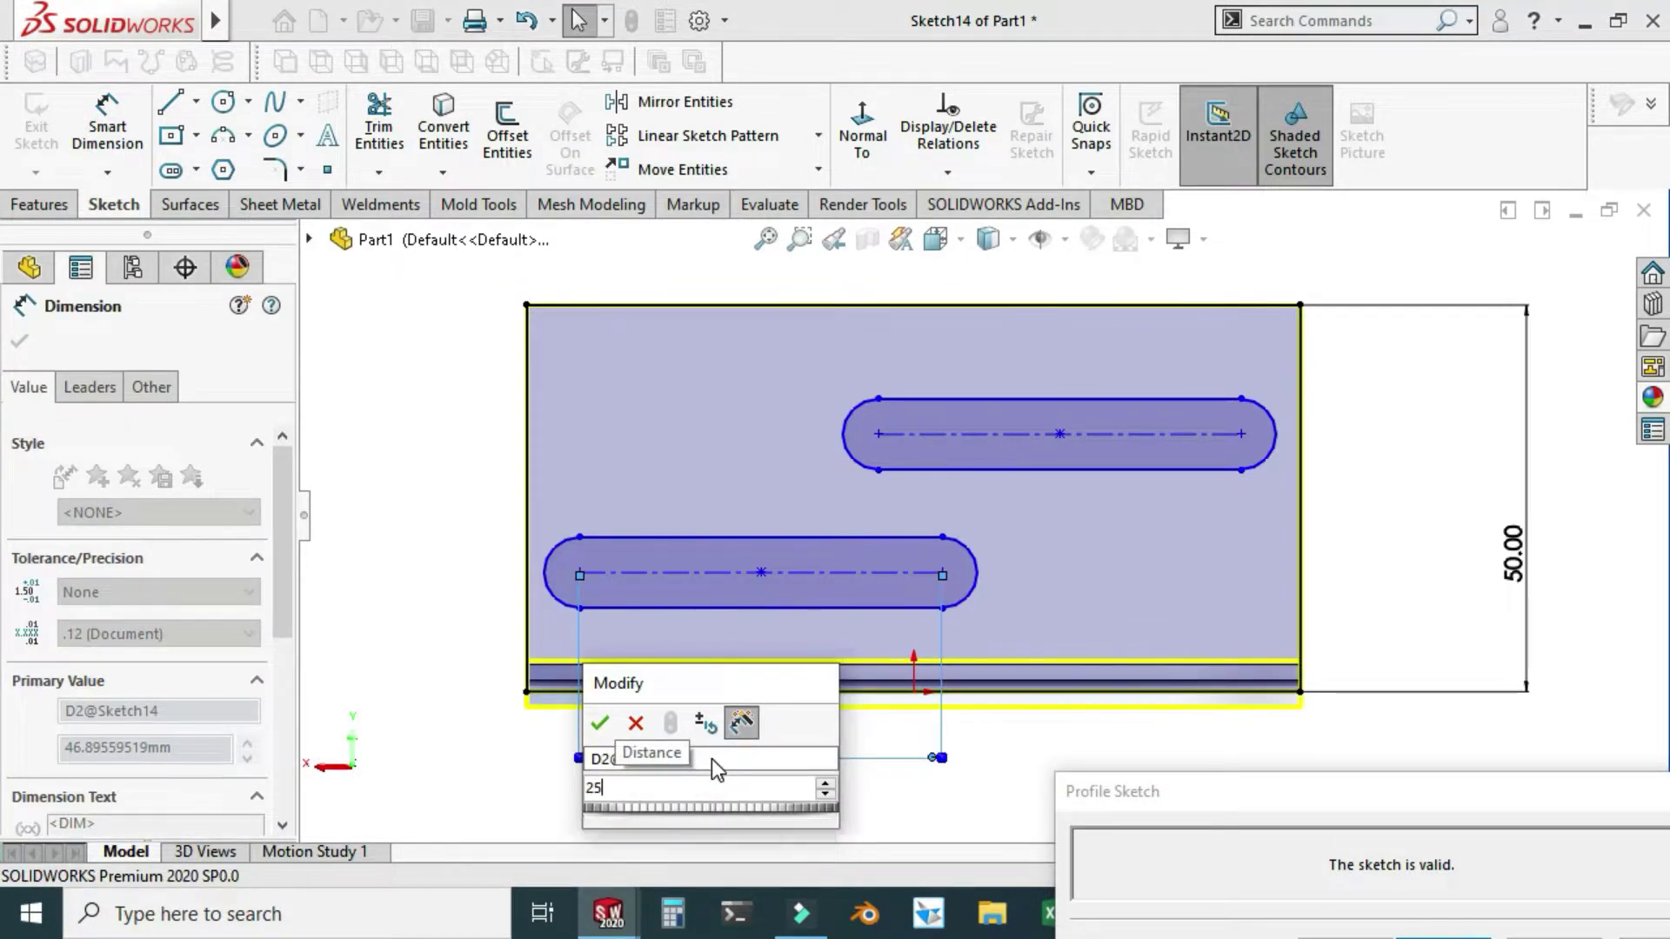
key("Return")
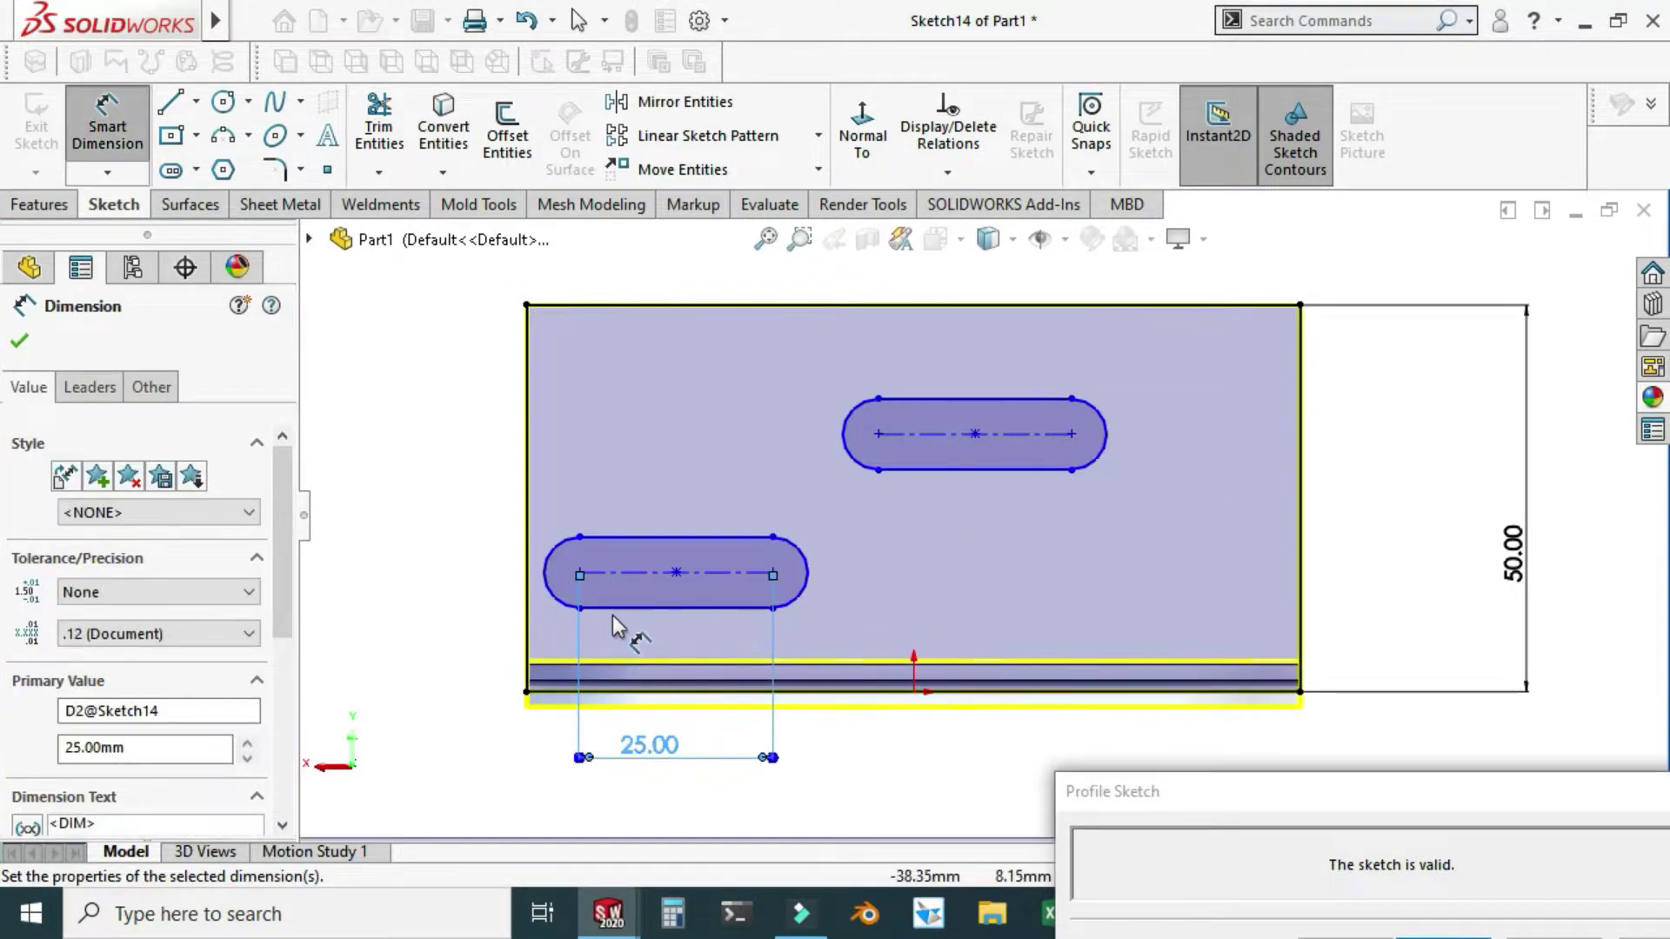
key("Escape")
Place the lower slot 20 mm above the flange's bottom edge
left_click(107, 121)
scroll(409, 635, "down", 1)
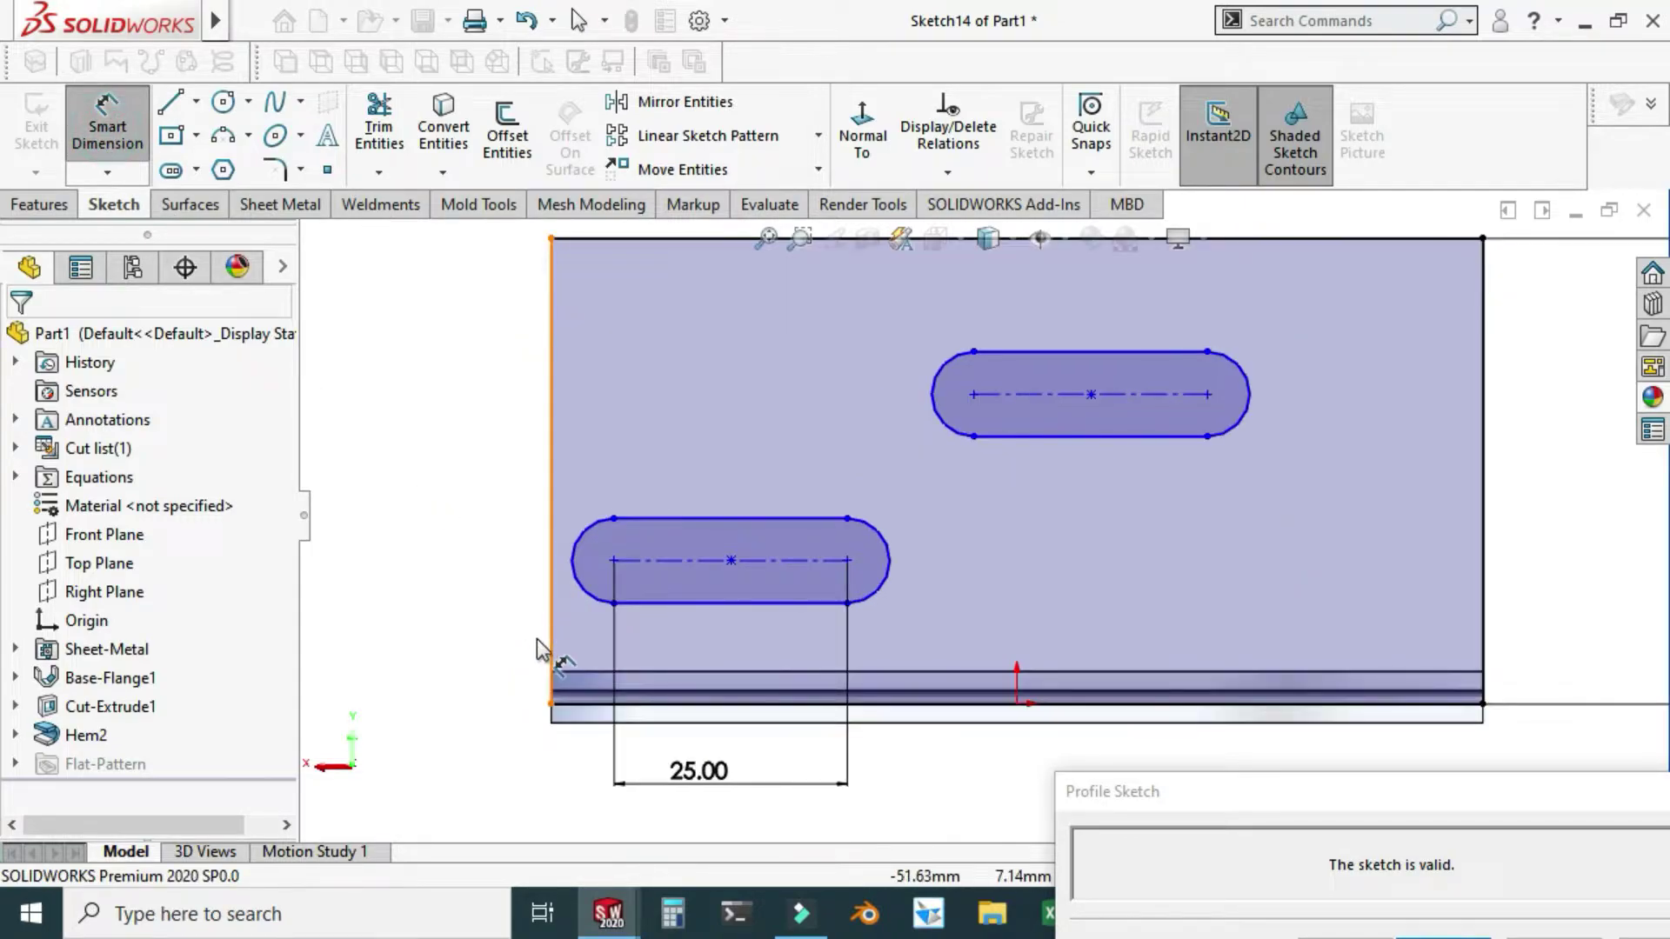
left_click(566, 704)
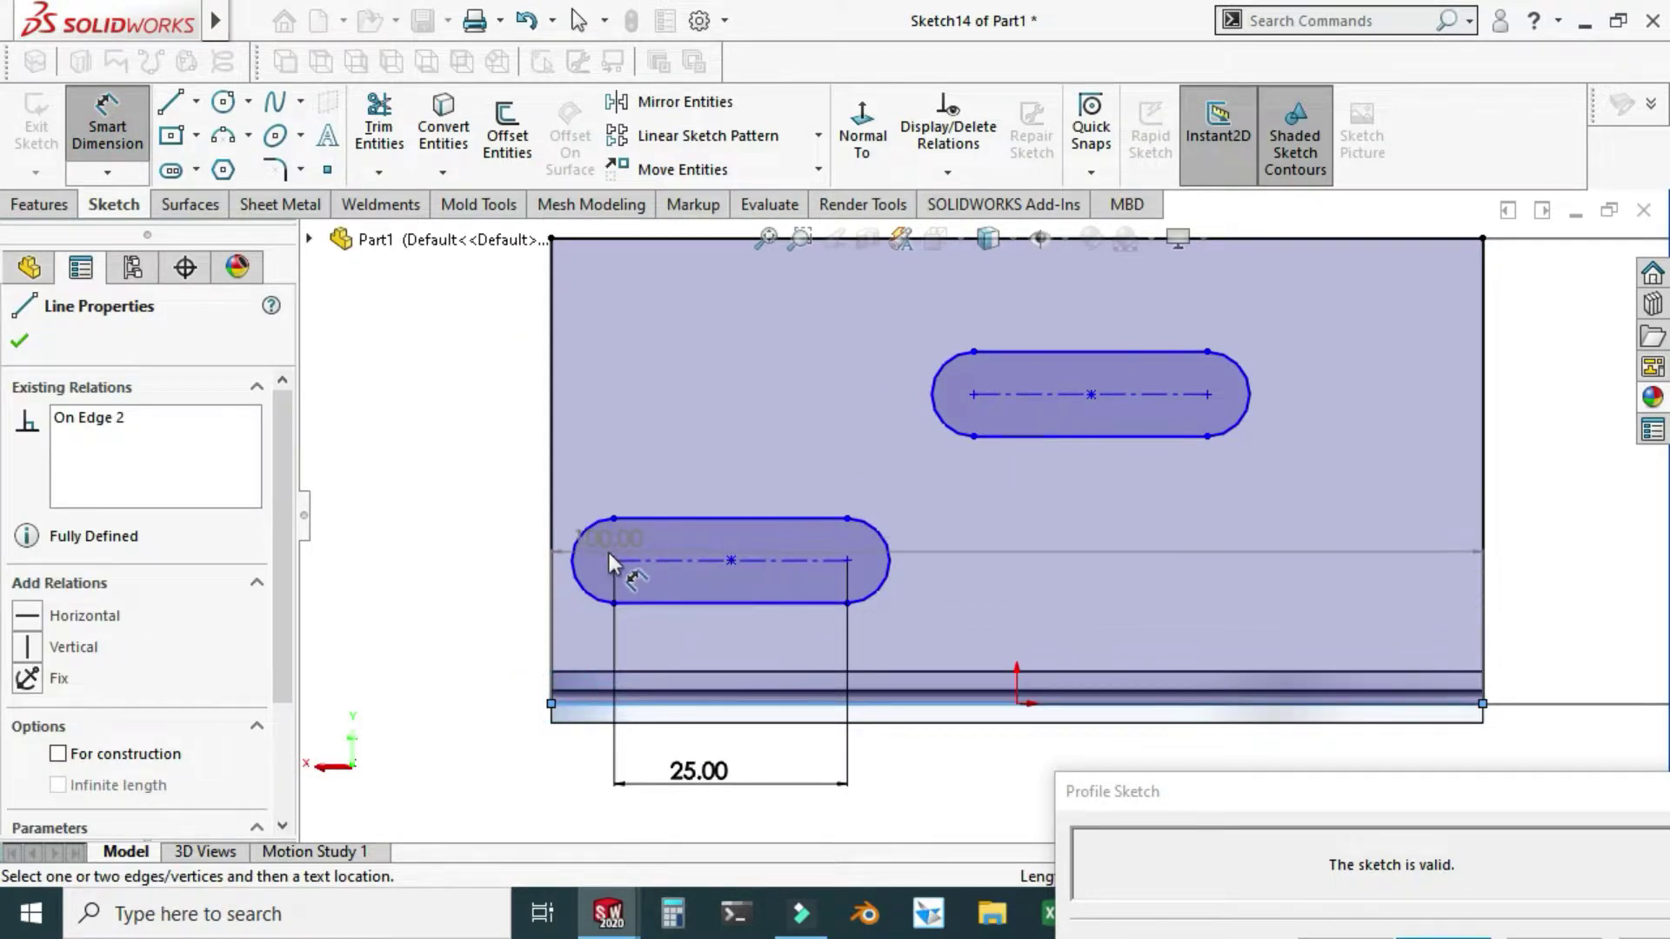
left_click(613, 561)
left_click(416, 566)
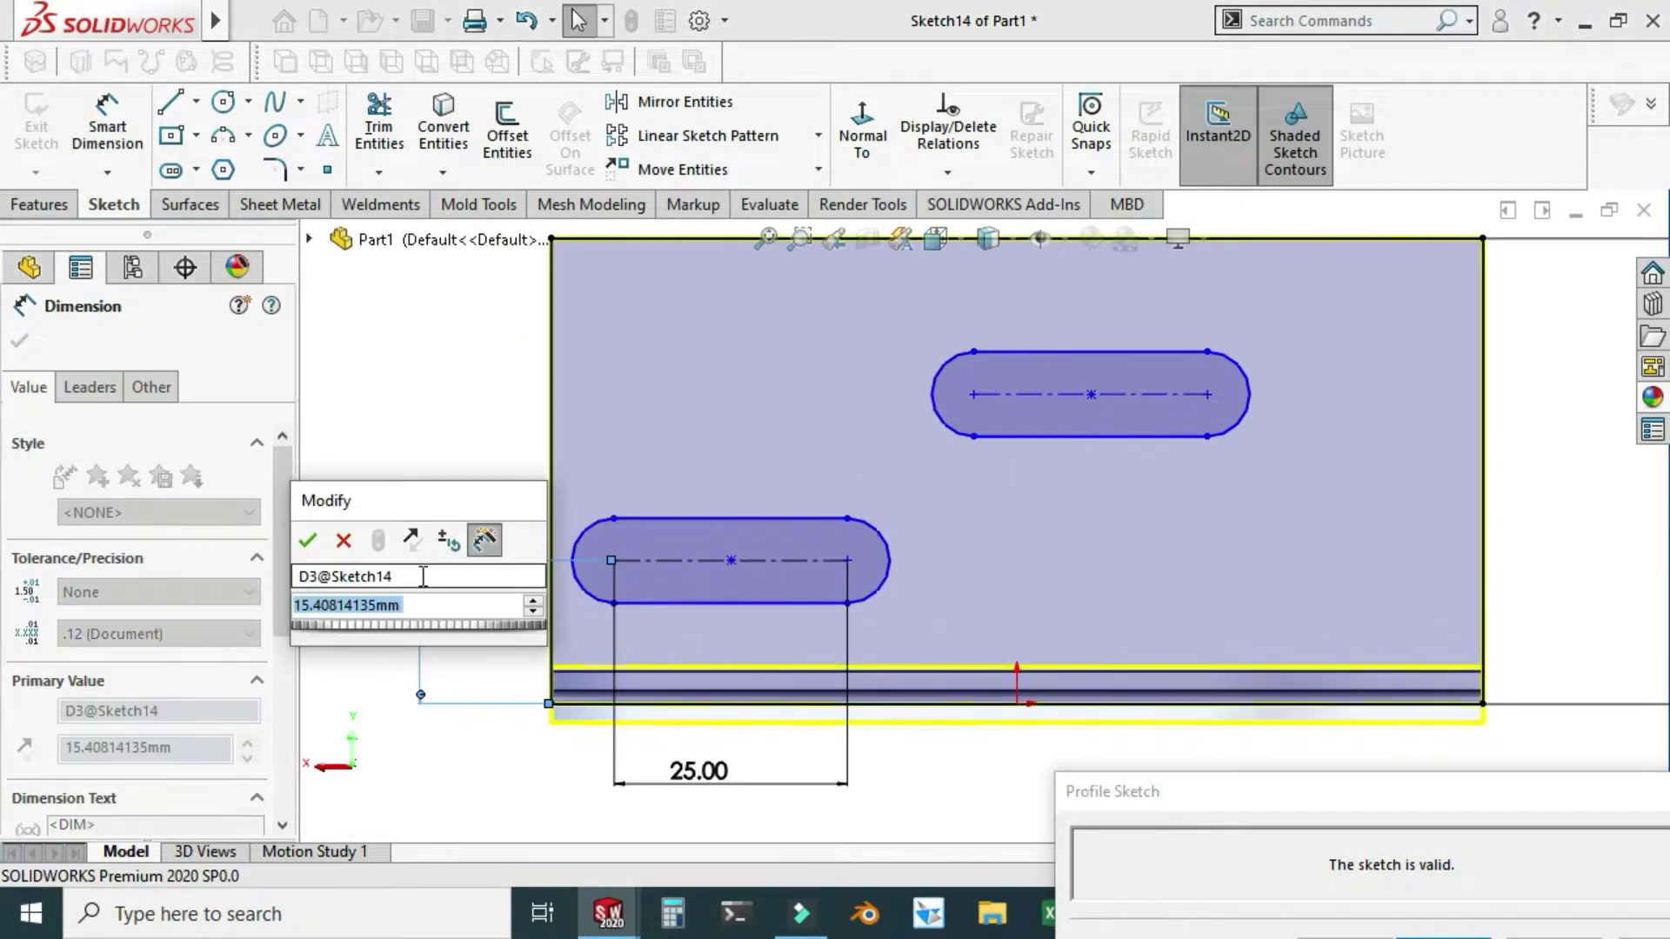
type("20")
key("Return")
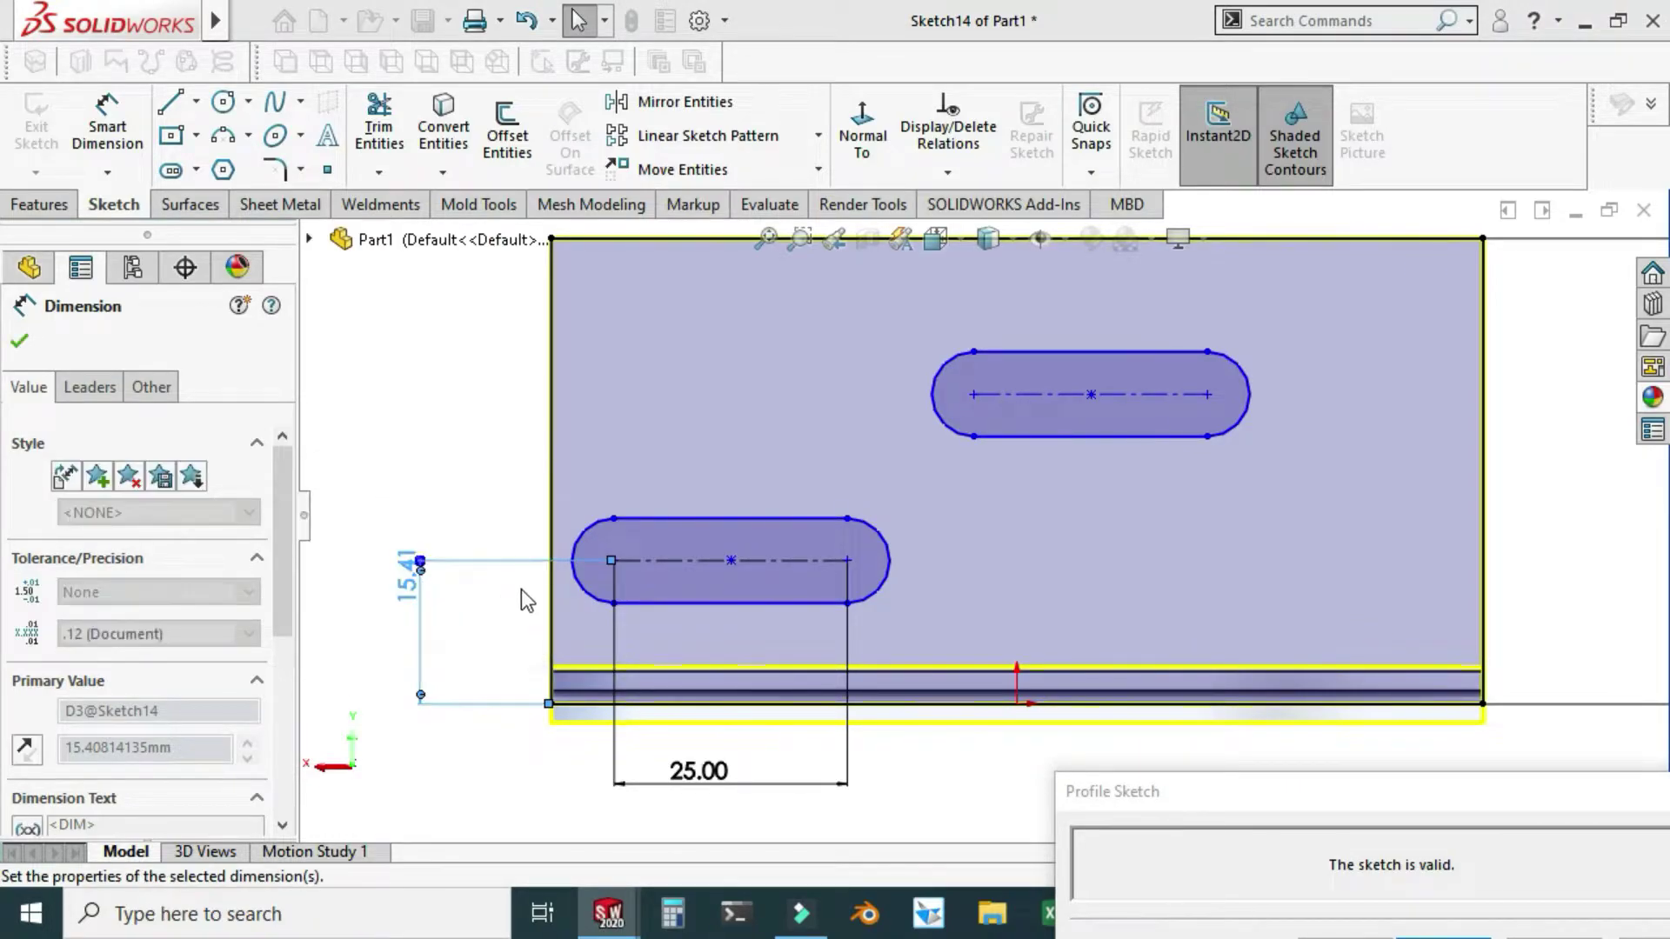
Dimension the lower slot's width at 8 mm
left_click(713, 475)
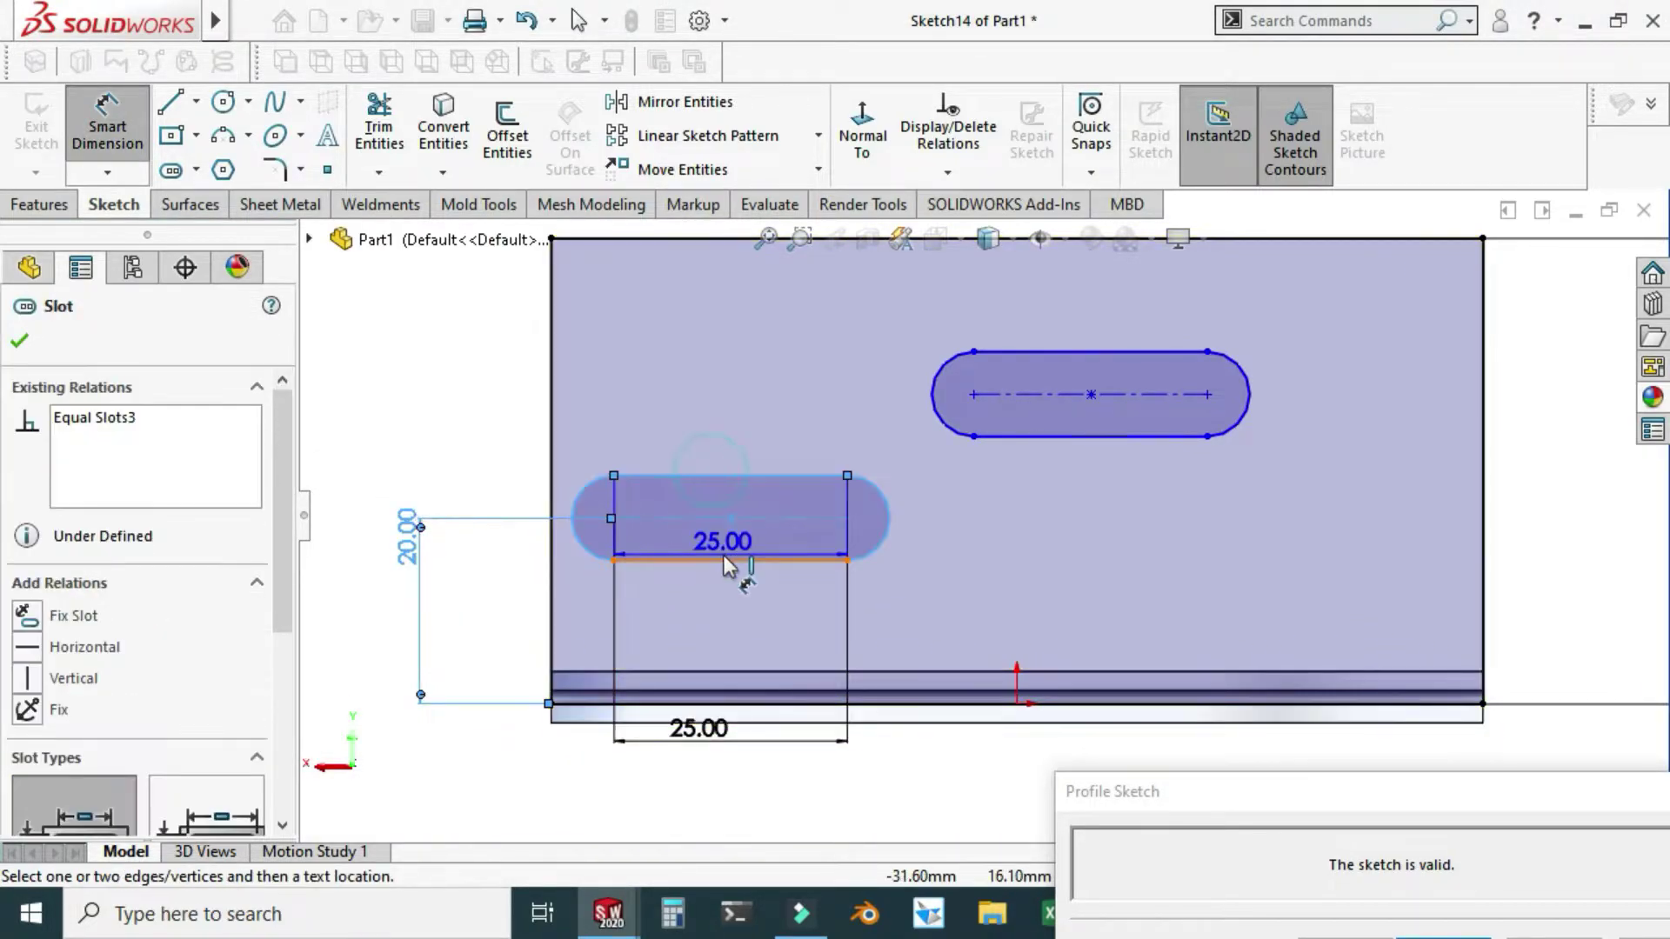
left_click(727, 560)
left_click(976, 540)
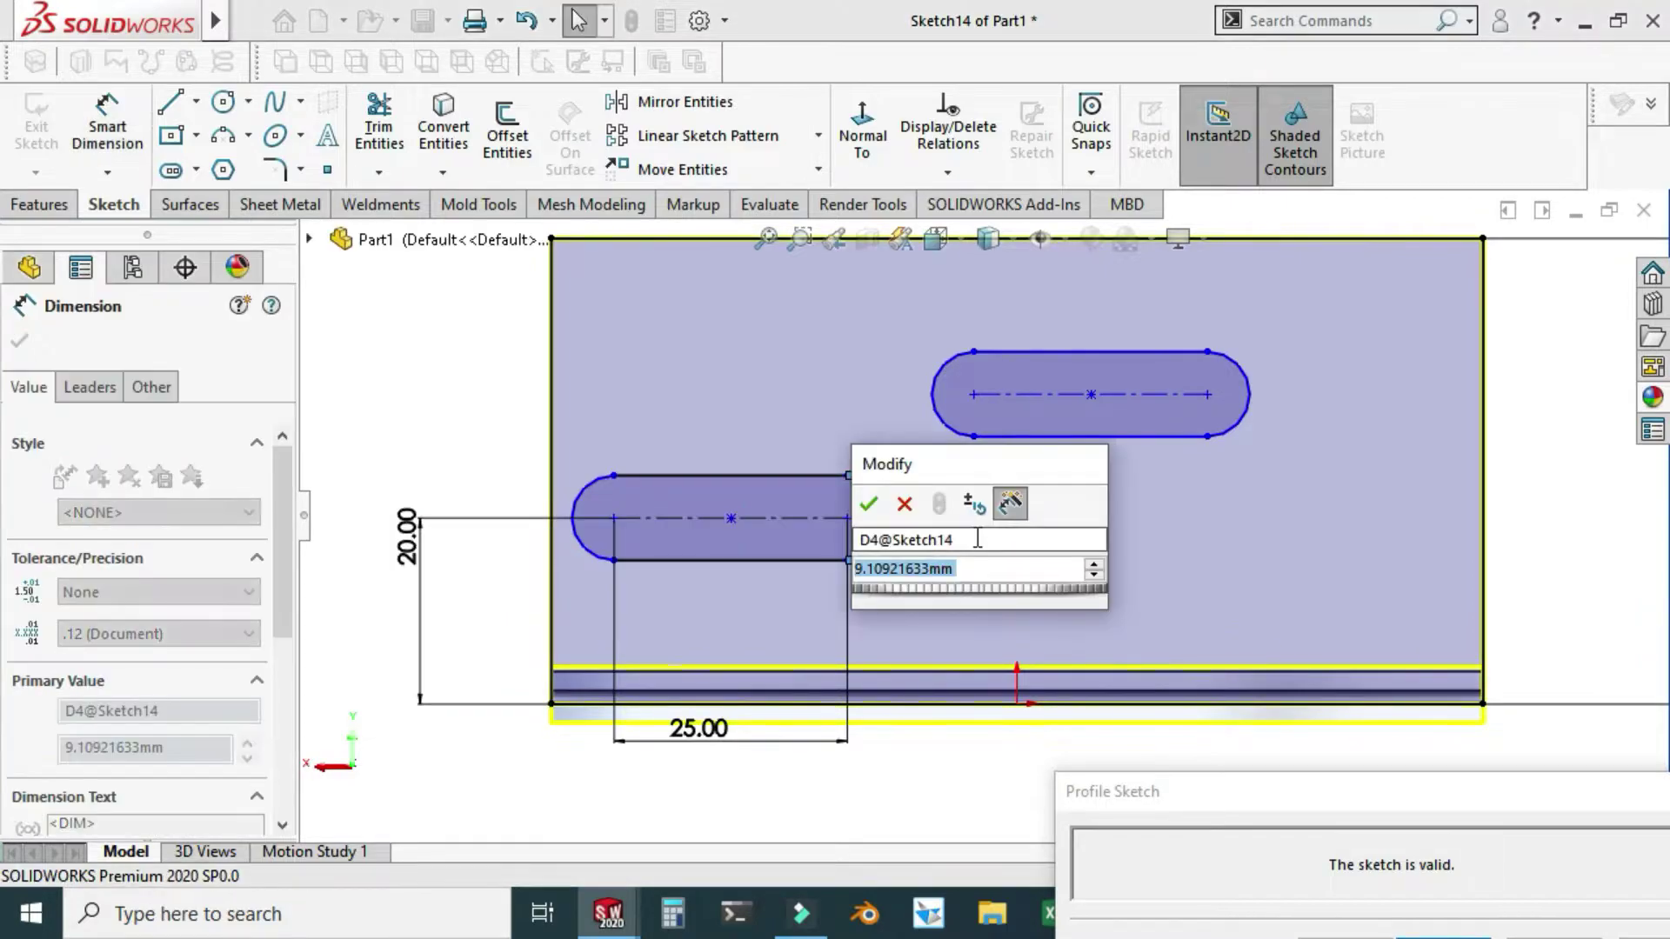
type("8")
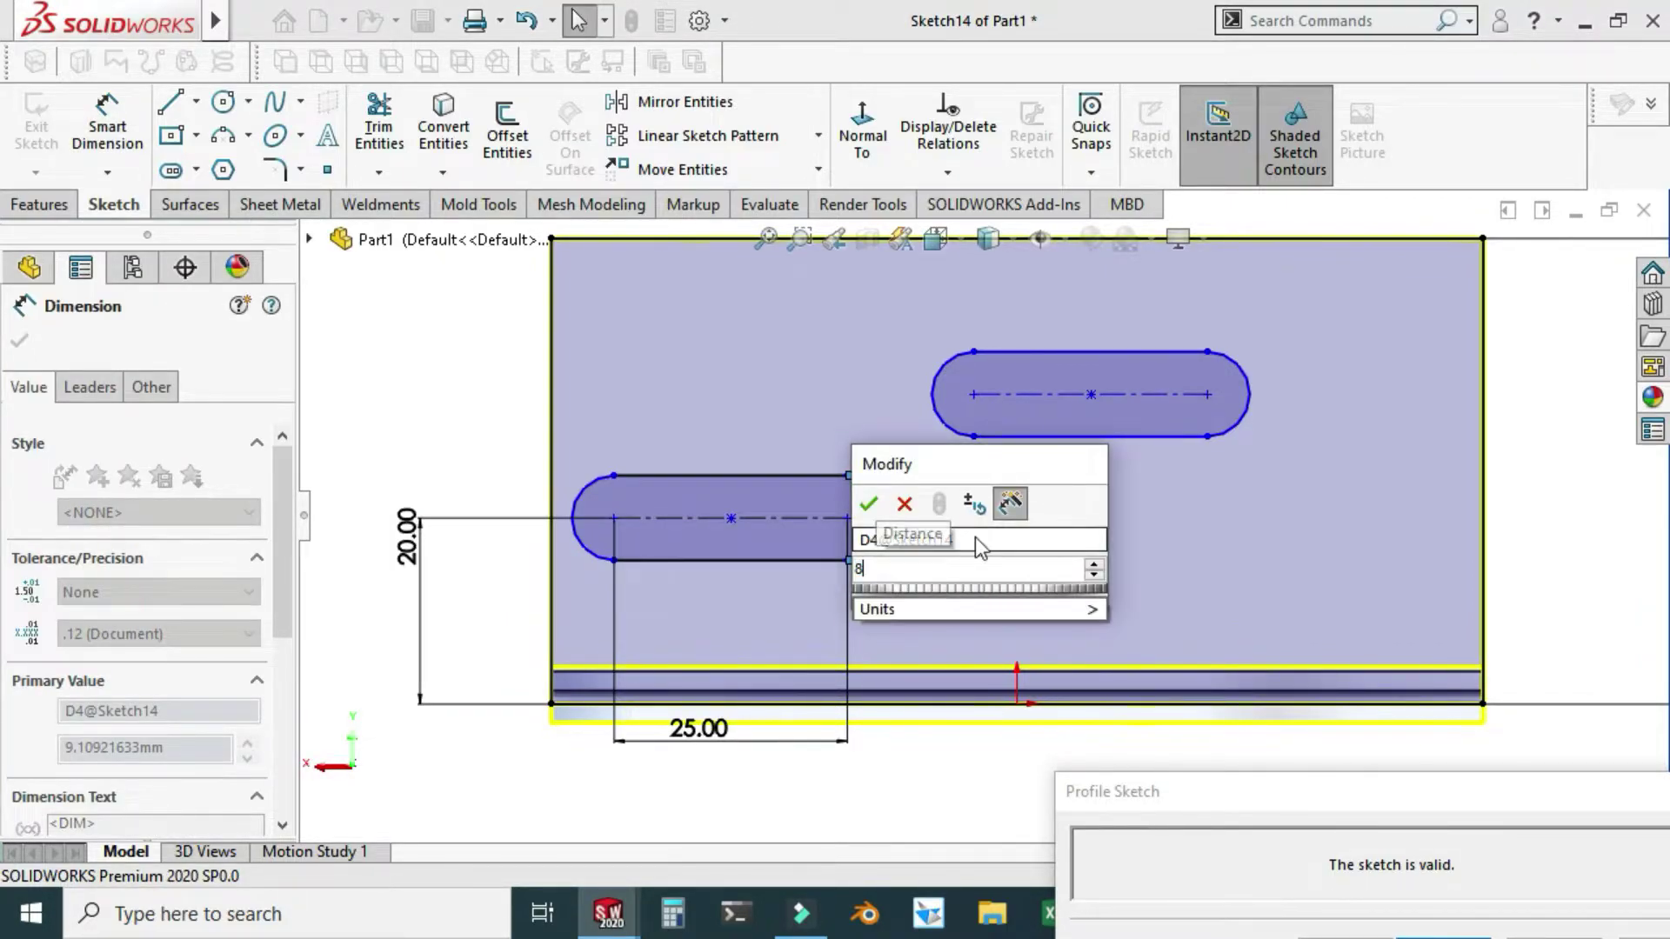
key("Return")
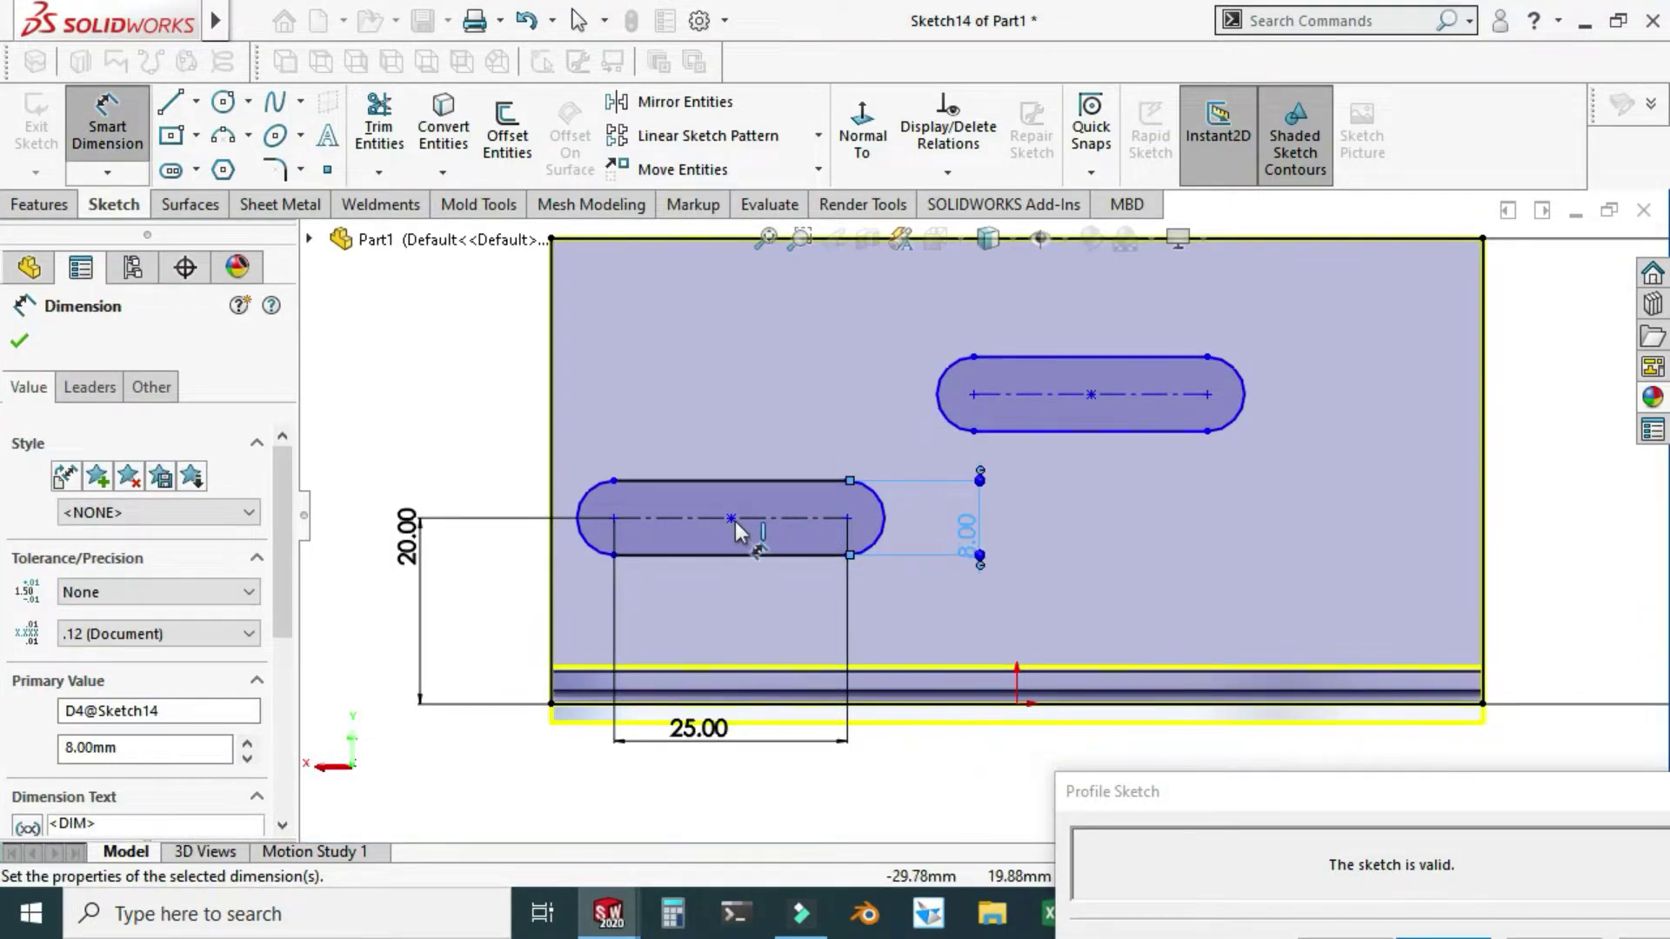
left_click(649, 309)
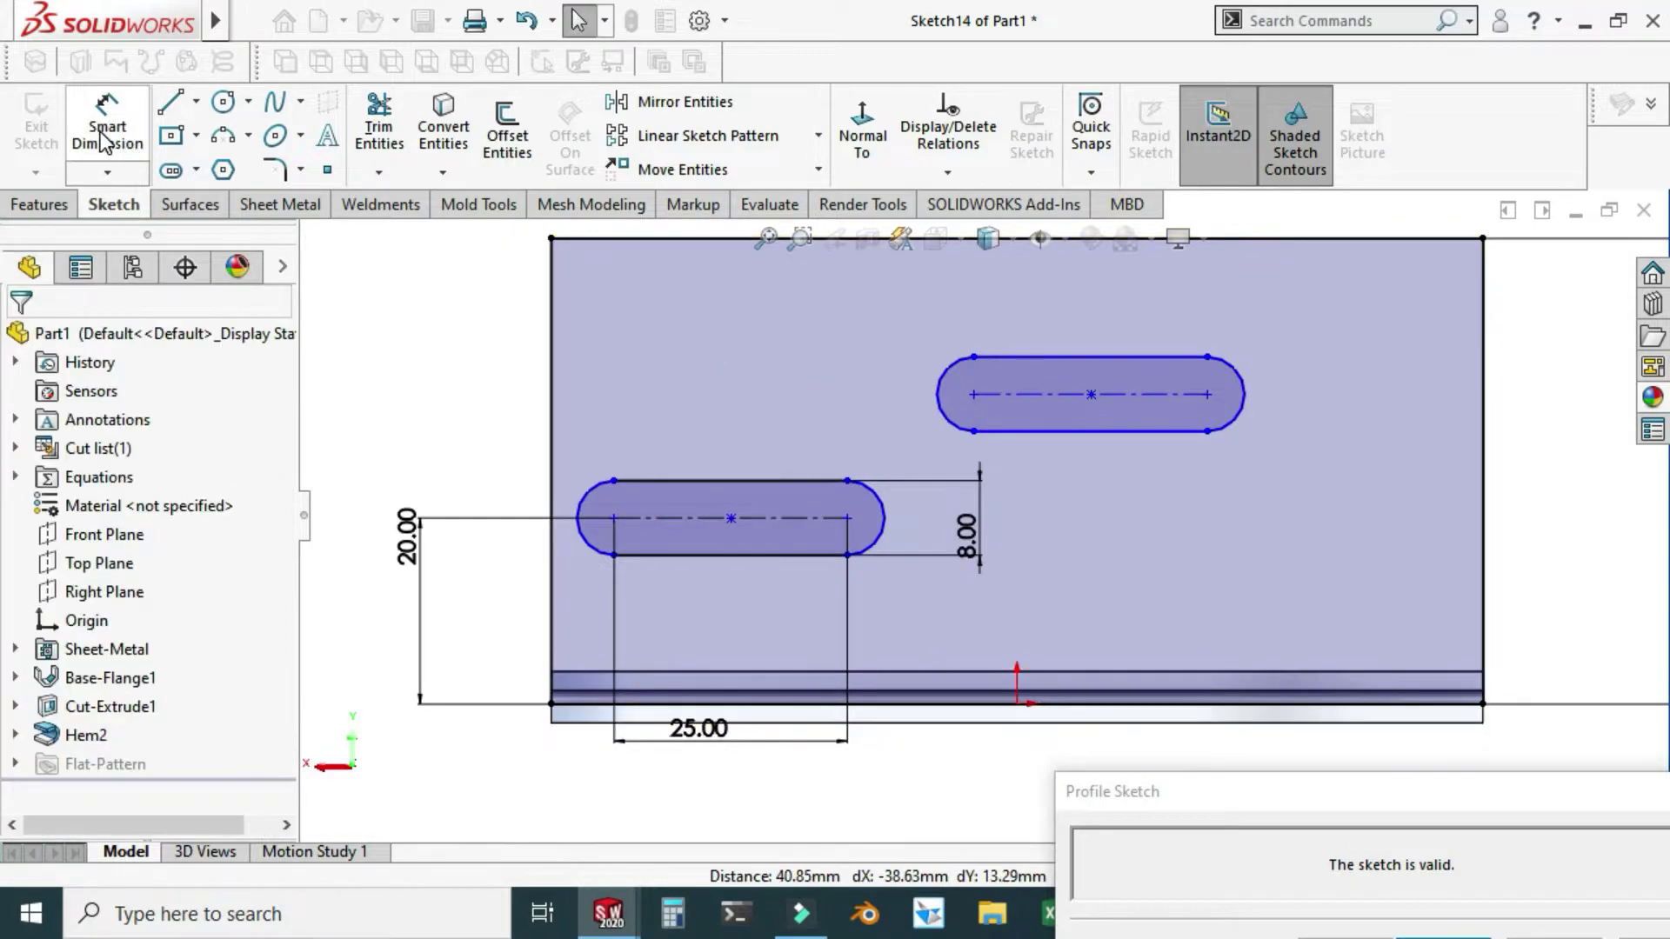
Space the two slot centres 45 mm apart
left_click(732, 524)
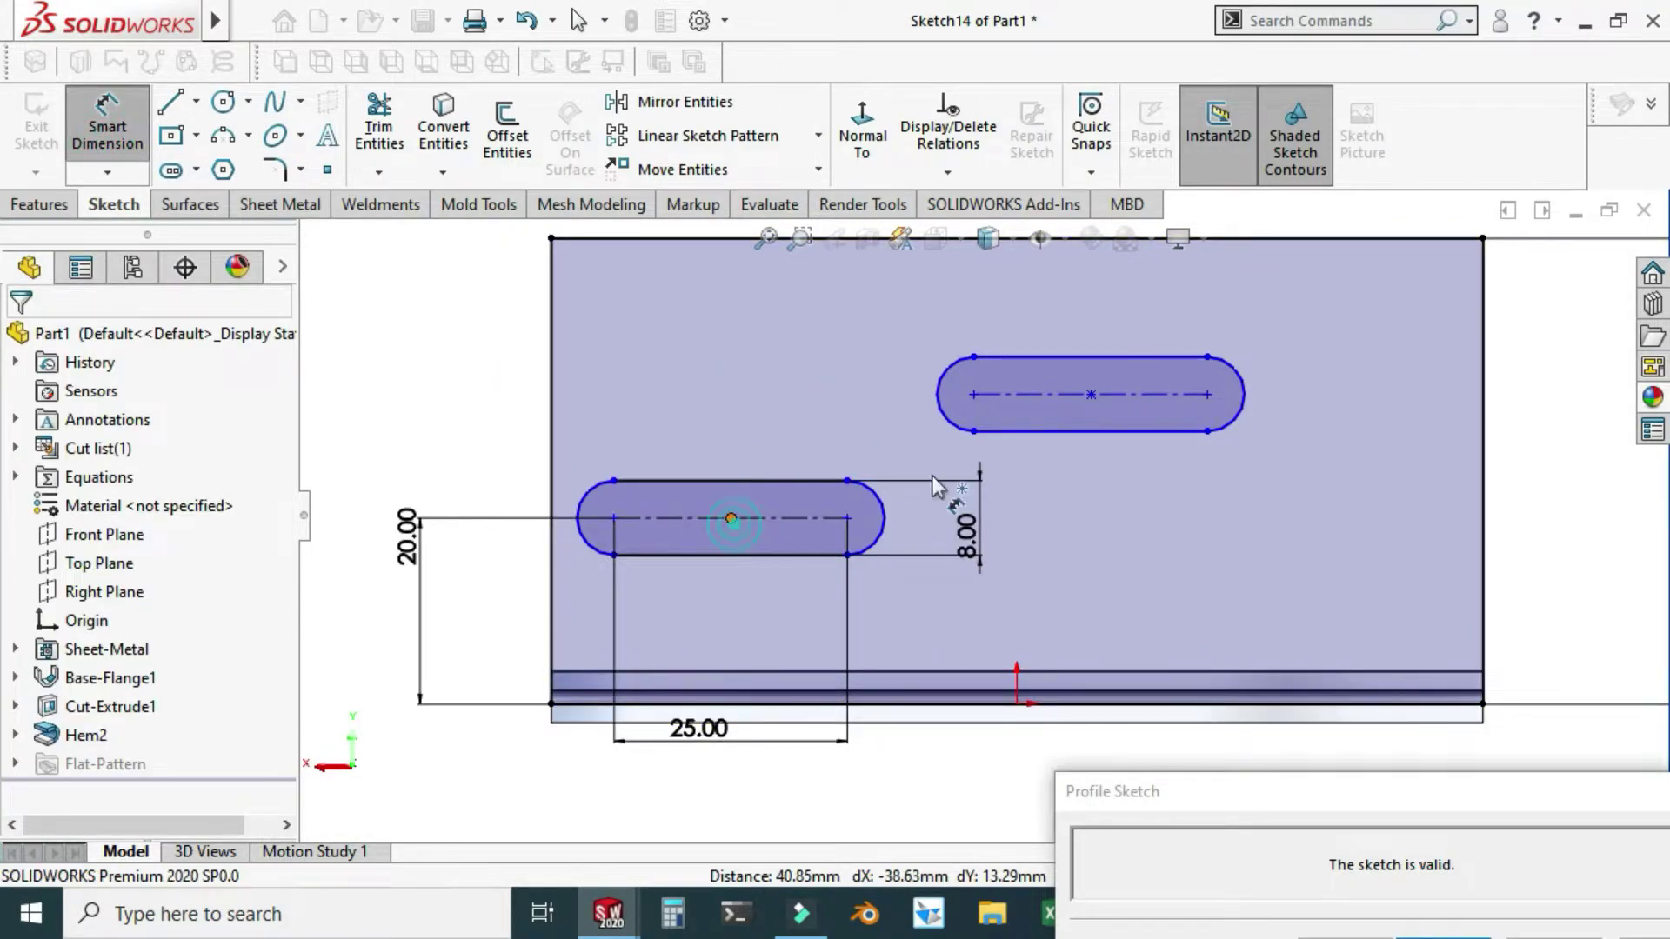
left_click(1092, 395)
left_click(1000, 294)
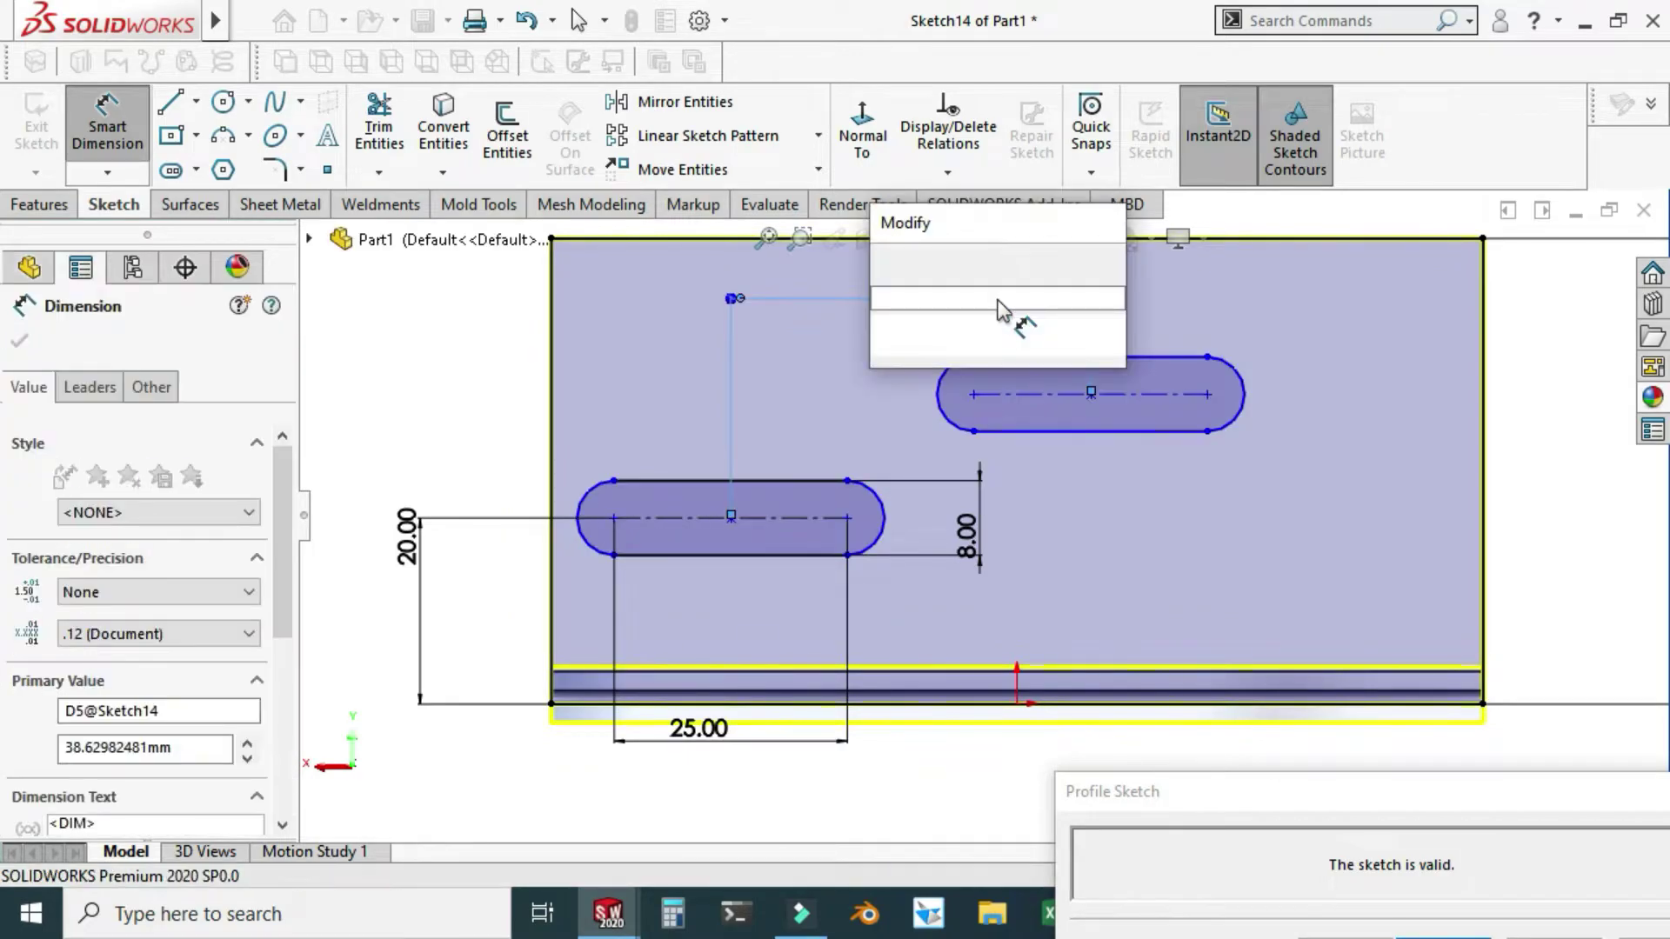
type("45")
key("Return")
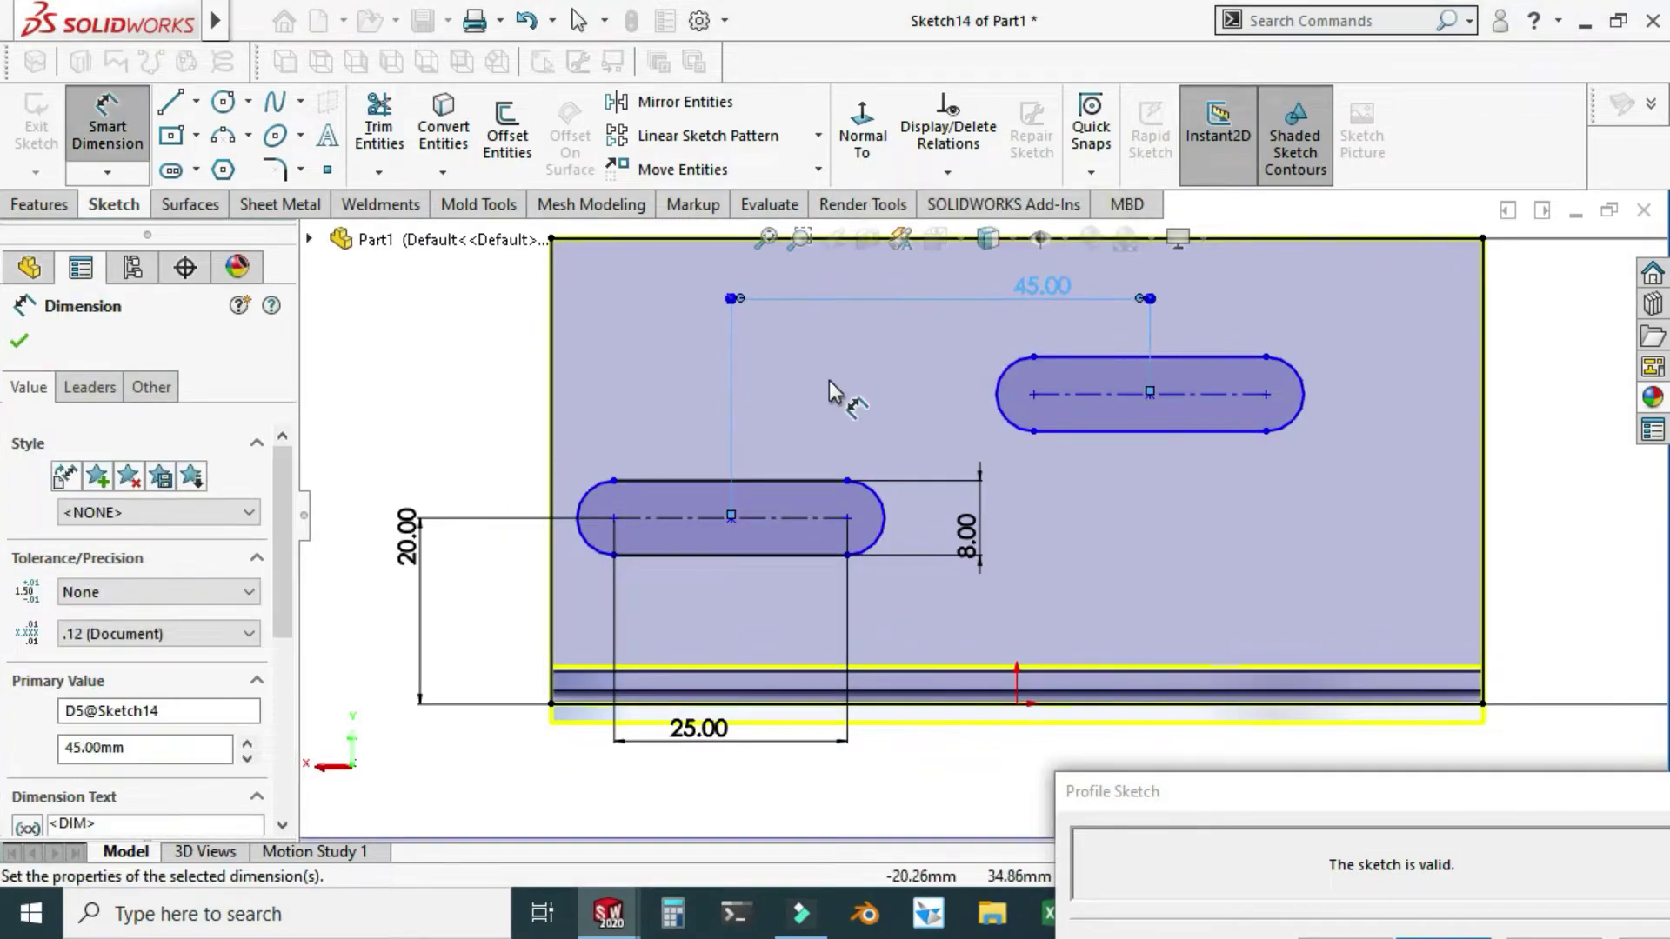
key("f")
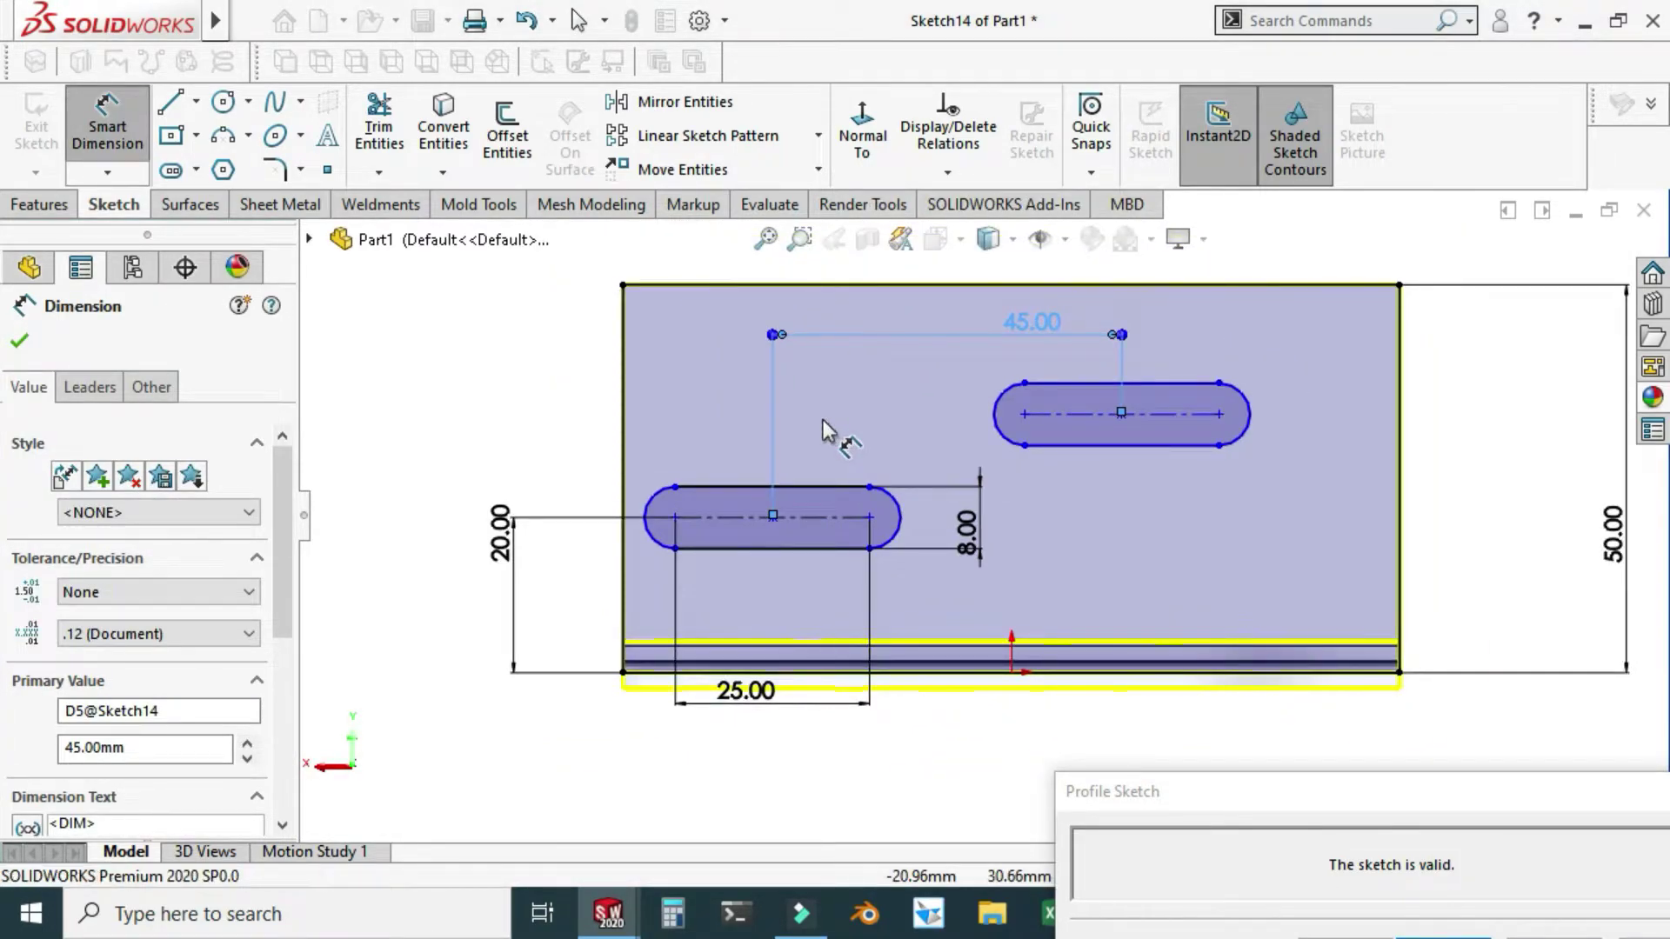
key("Escape")
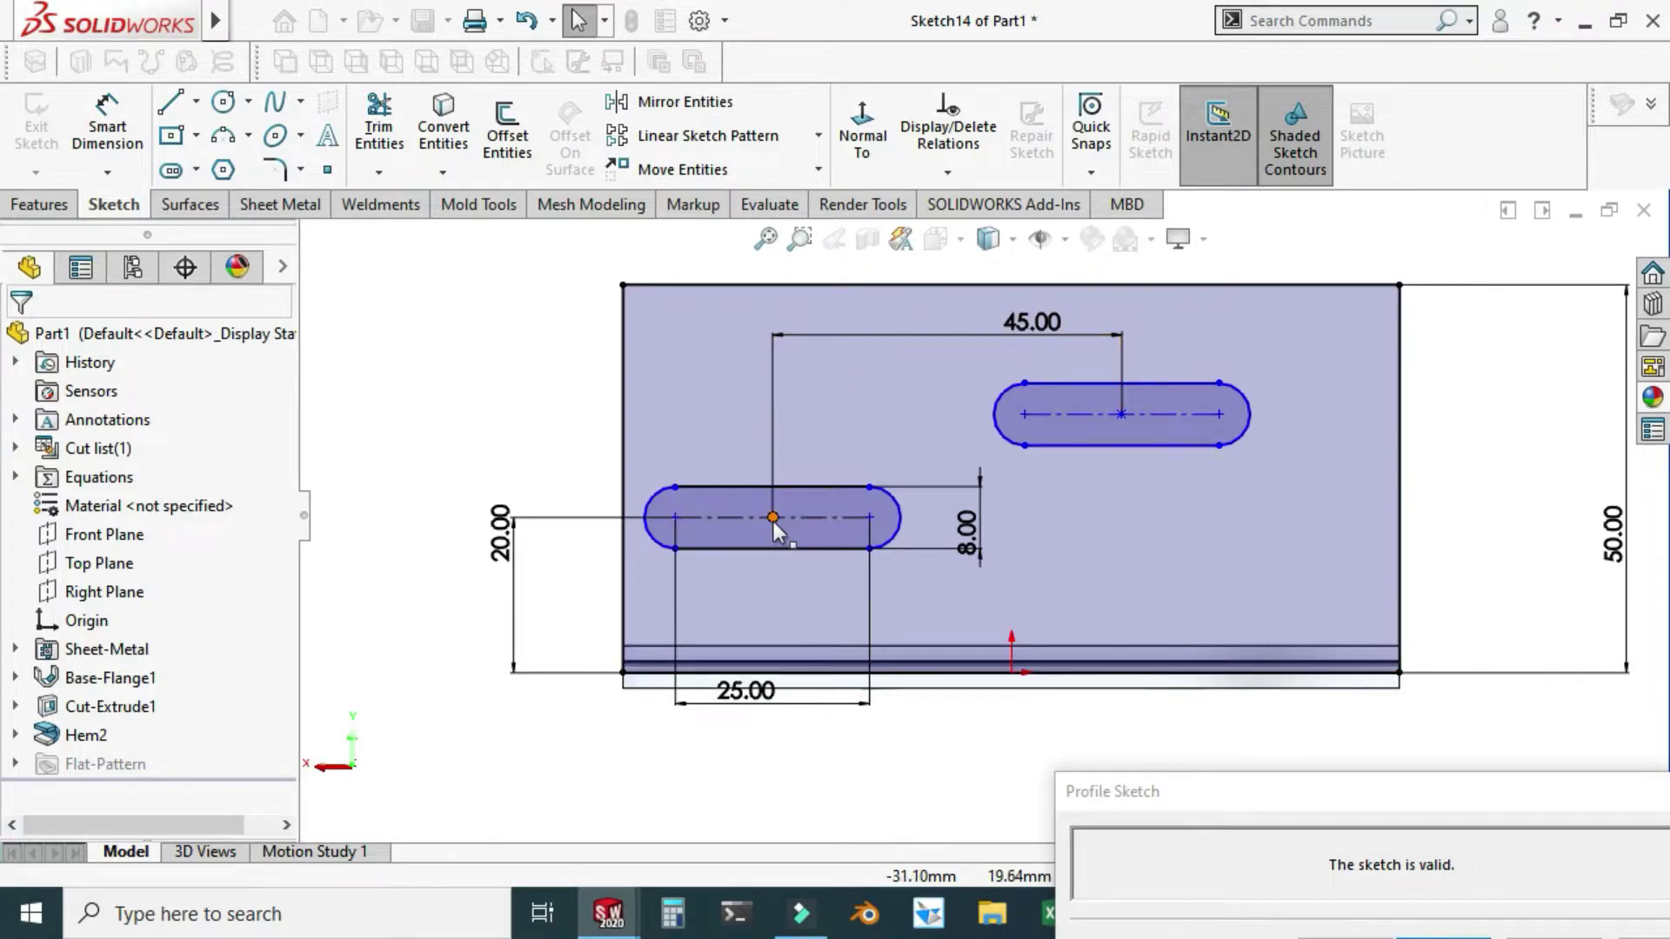
mouse_move(772, 519)
left_mouse_down()
mouse_move(837, 520)
mouse_move(773, 519)
left_mouse_up()
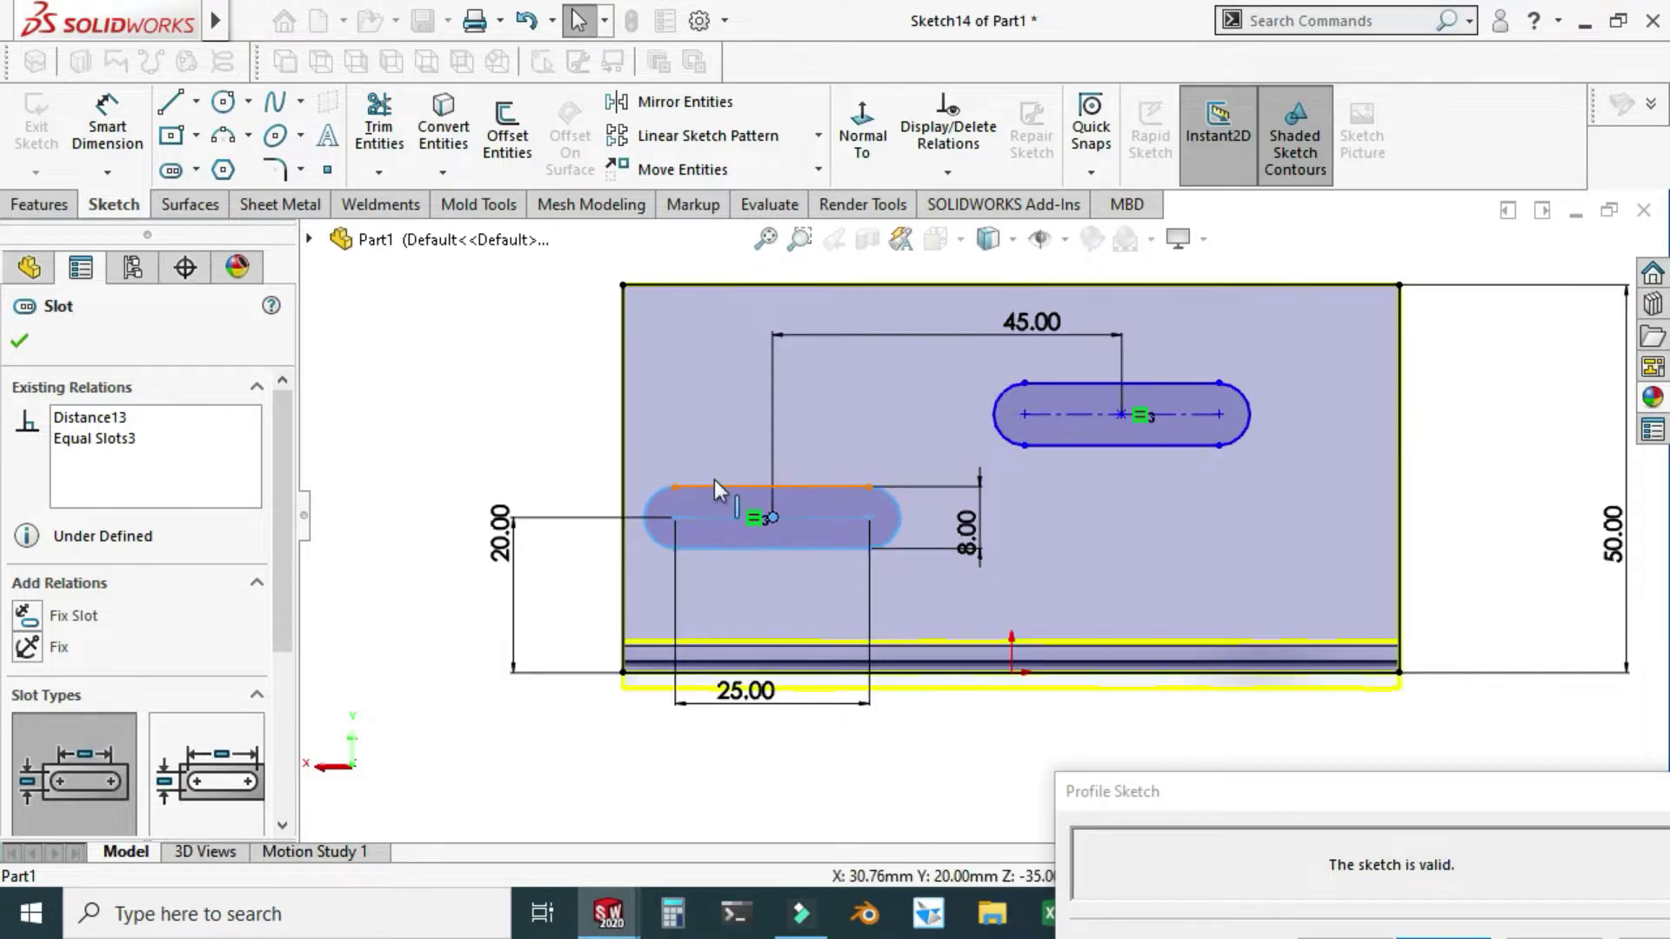
key("Escape")
Add a dimension from the upper slot's right end to the plate's right edge
left_click(111, 139)
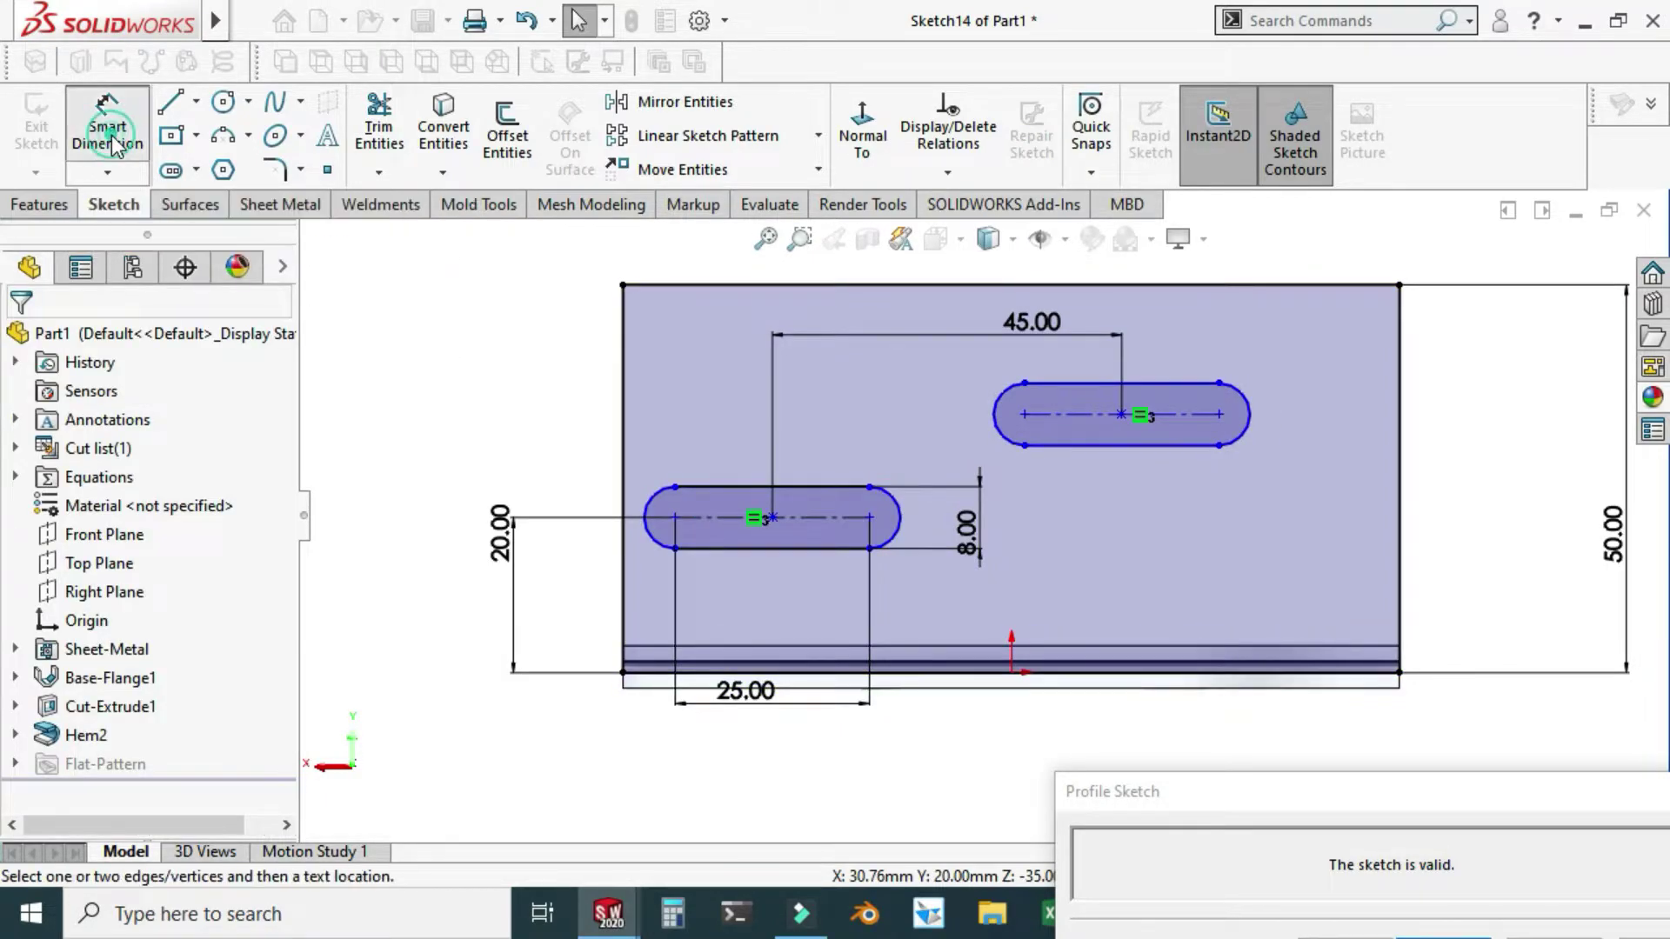
left_click(1219, 415)
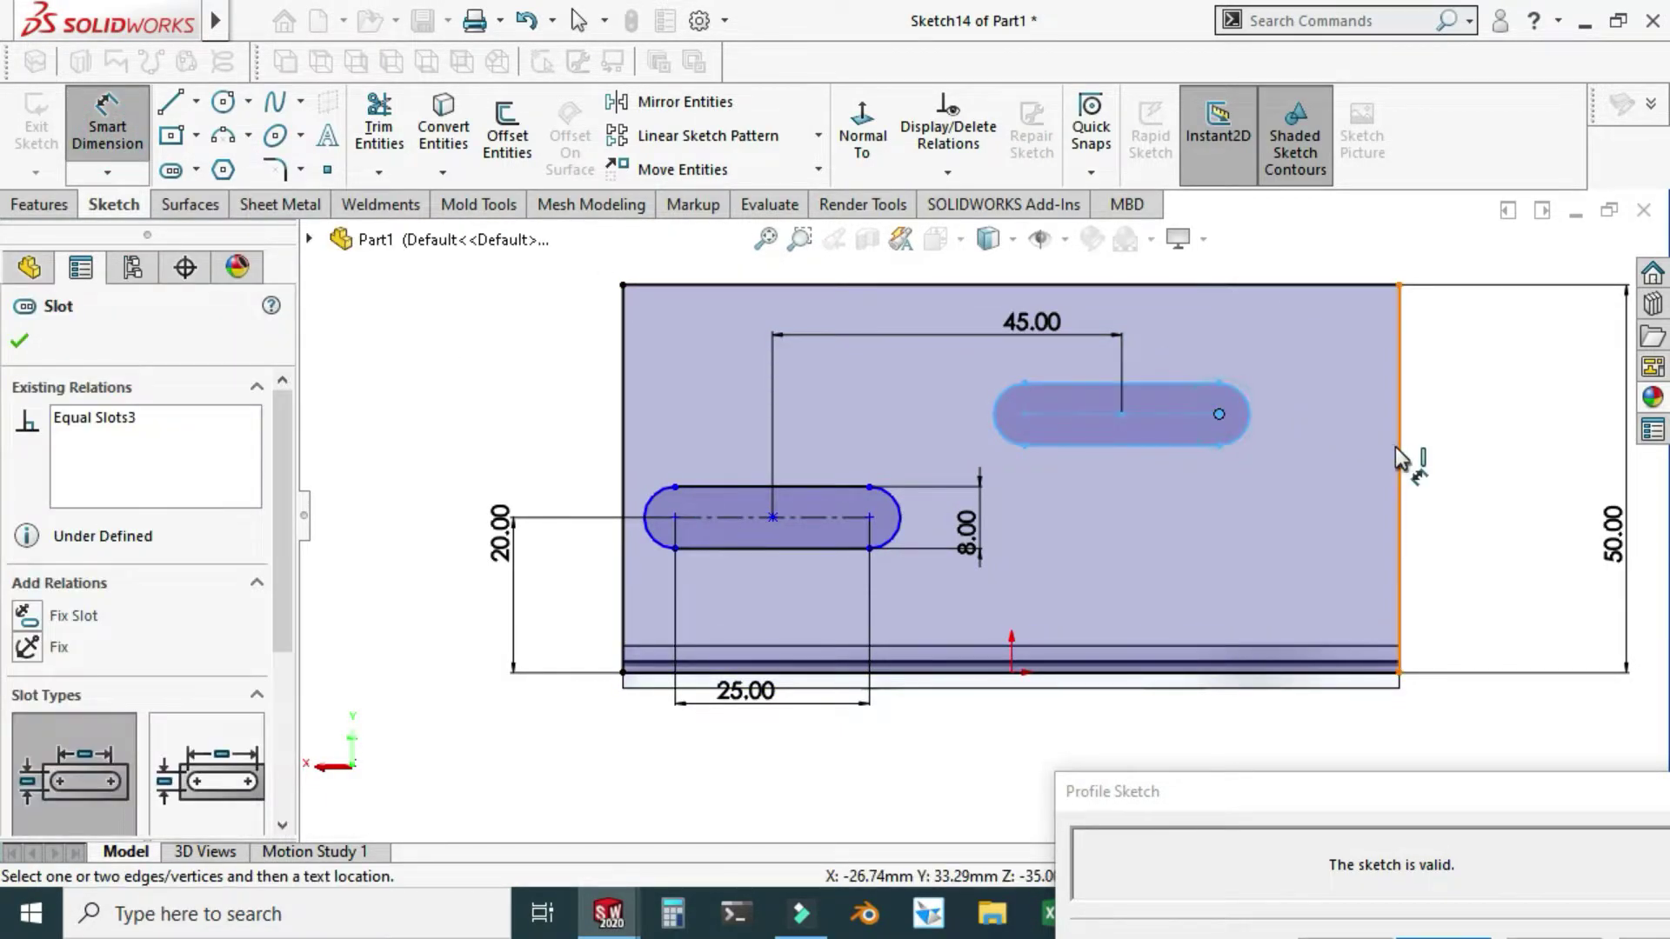
left_click(1398, 447)
left_click(1334, 530)
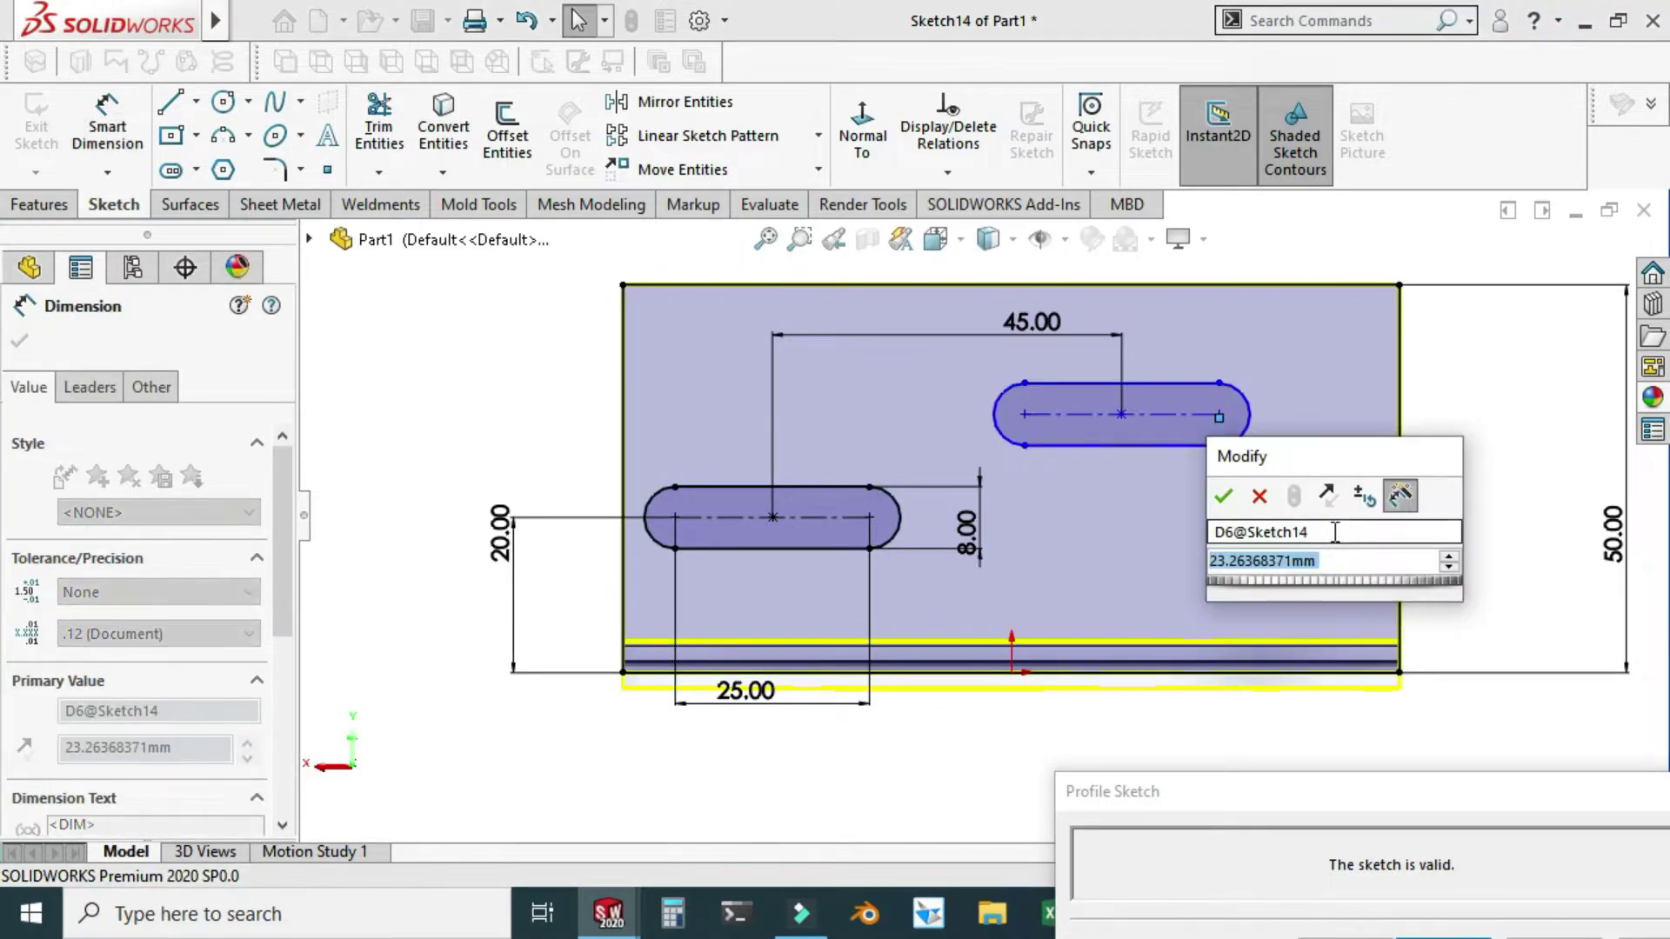
type("18")
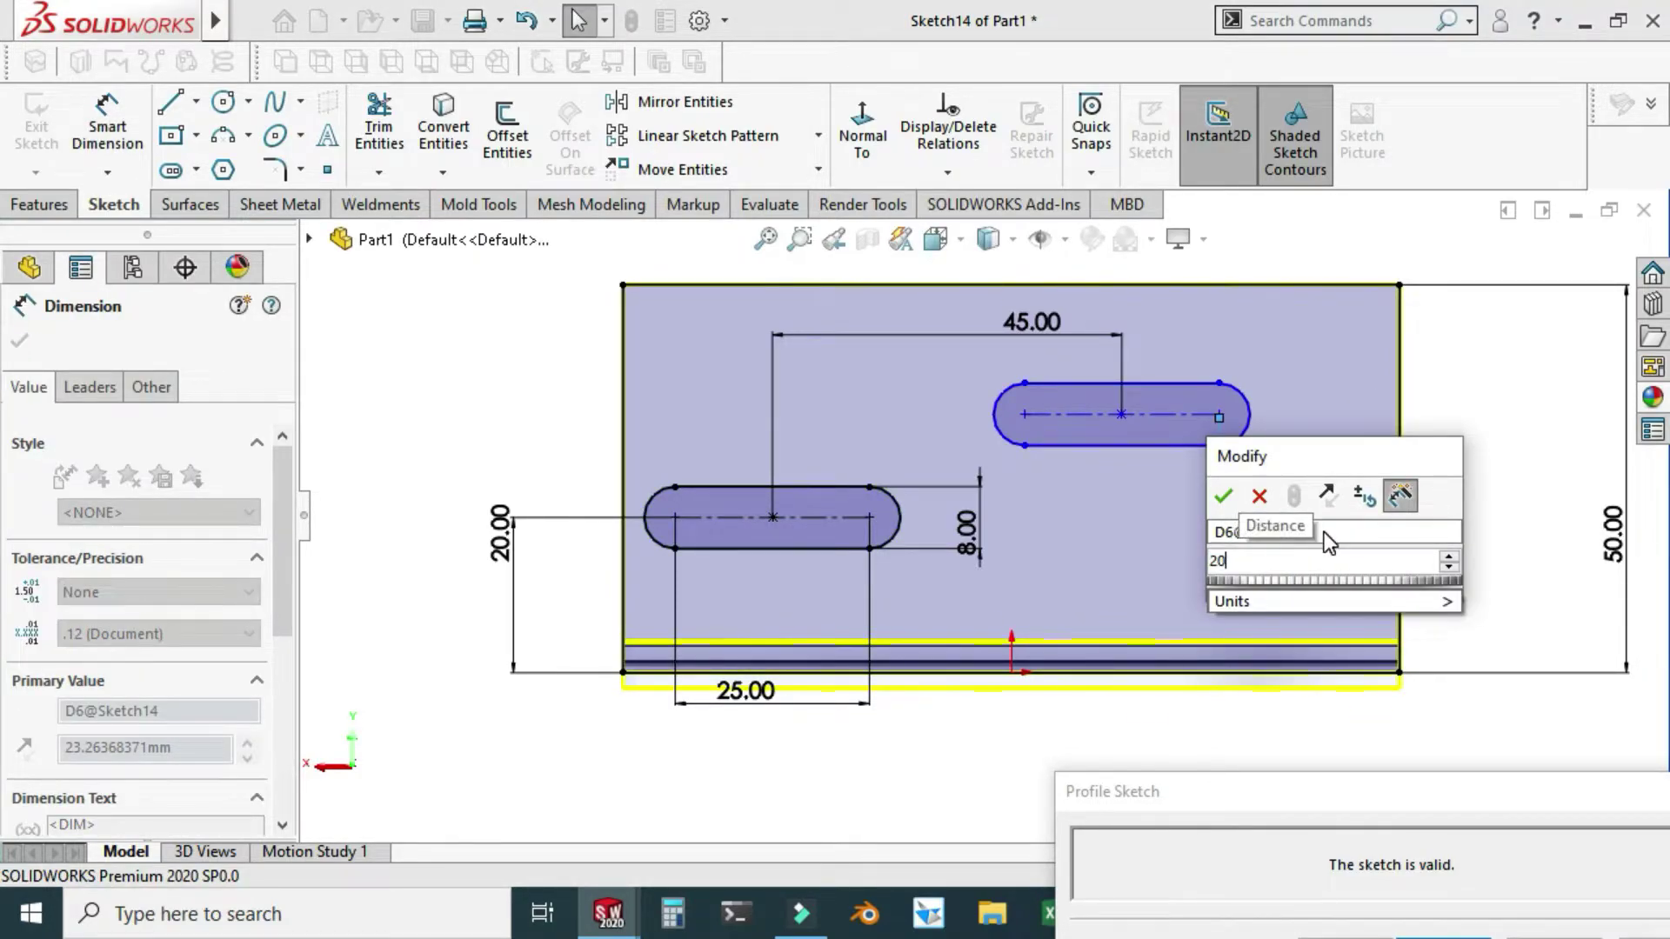
key("Escape")
key("Escape")
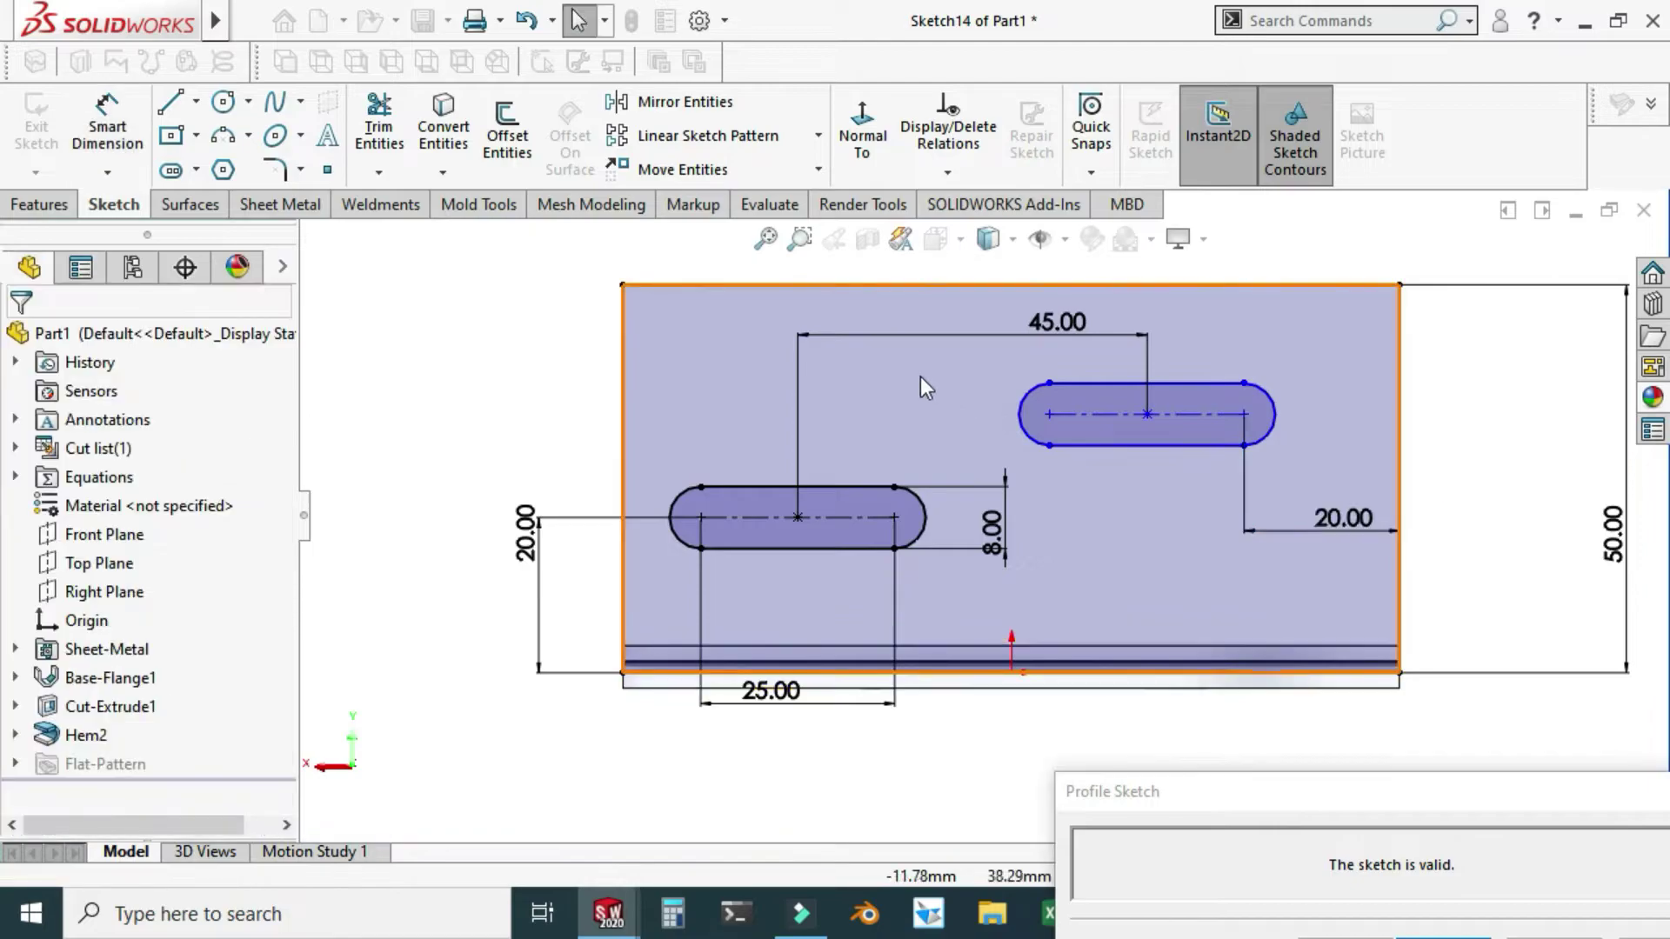
mouse_move(1051, 410)
left_mouse_down()
mouse_move(1048, 476)
mouse_move(1042, 389)
mouse_move(1051, 412)
left_mouse_up()
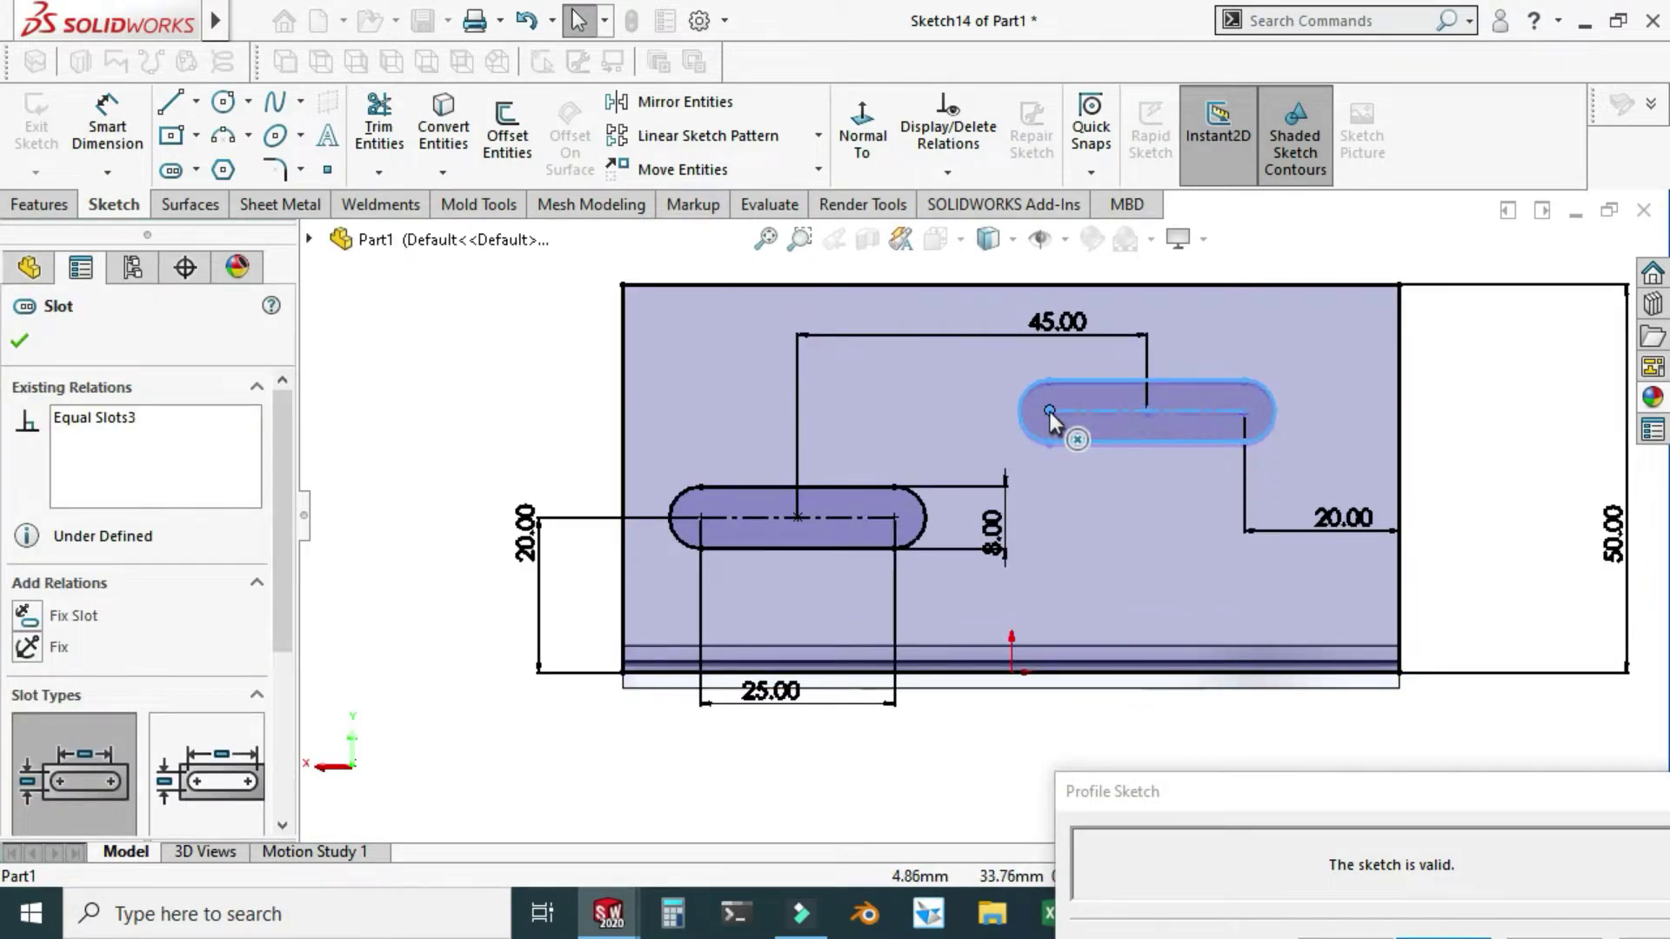
left_click(605, 328)
Set a 15 mm vertical offset between the lower and upper slots
left_click(98, 132)
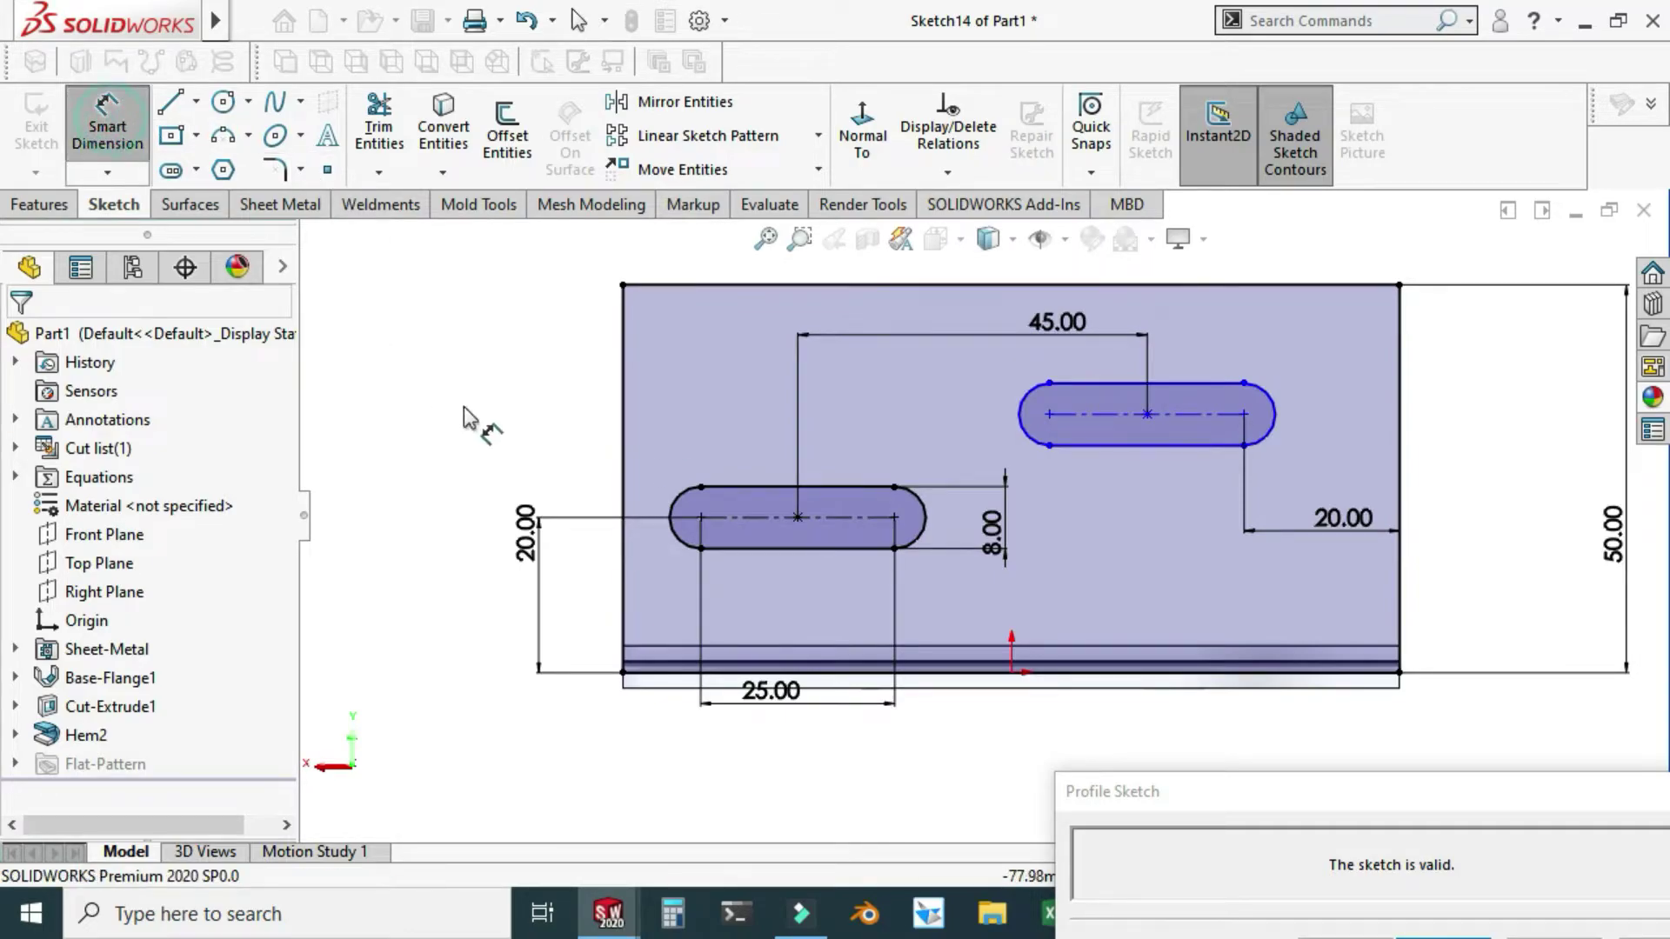
left_click(896, 519)
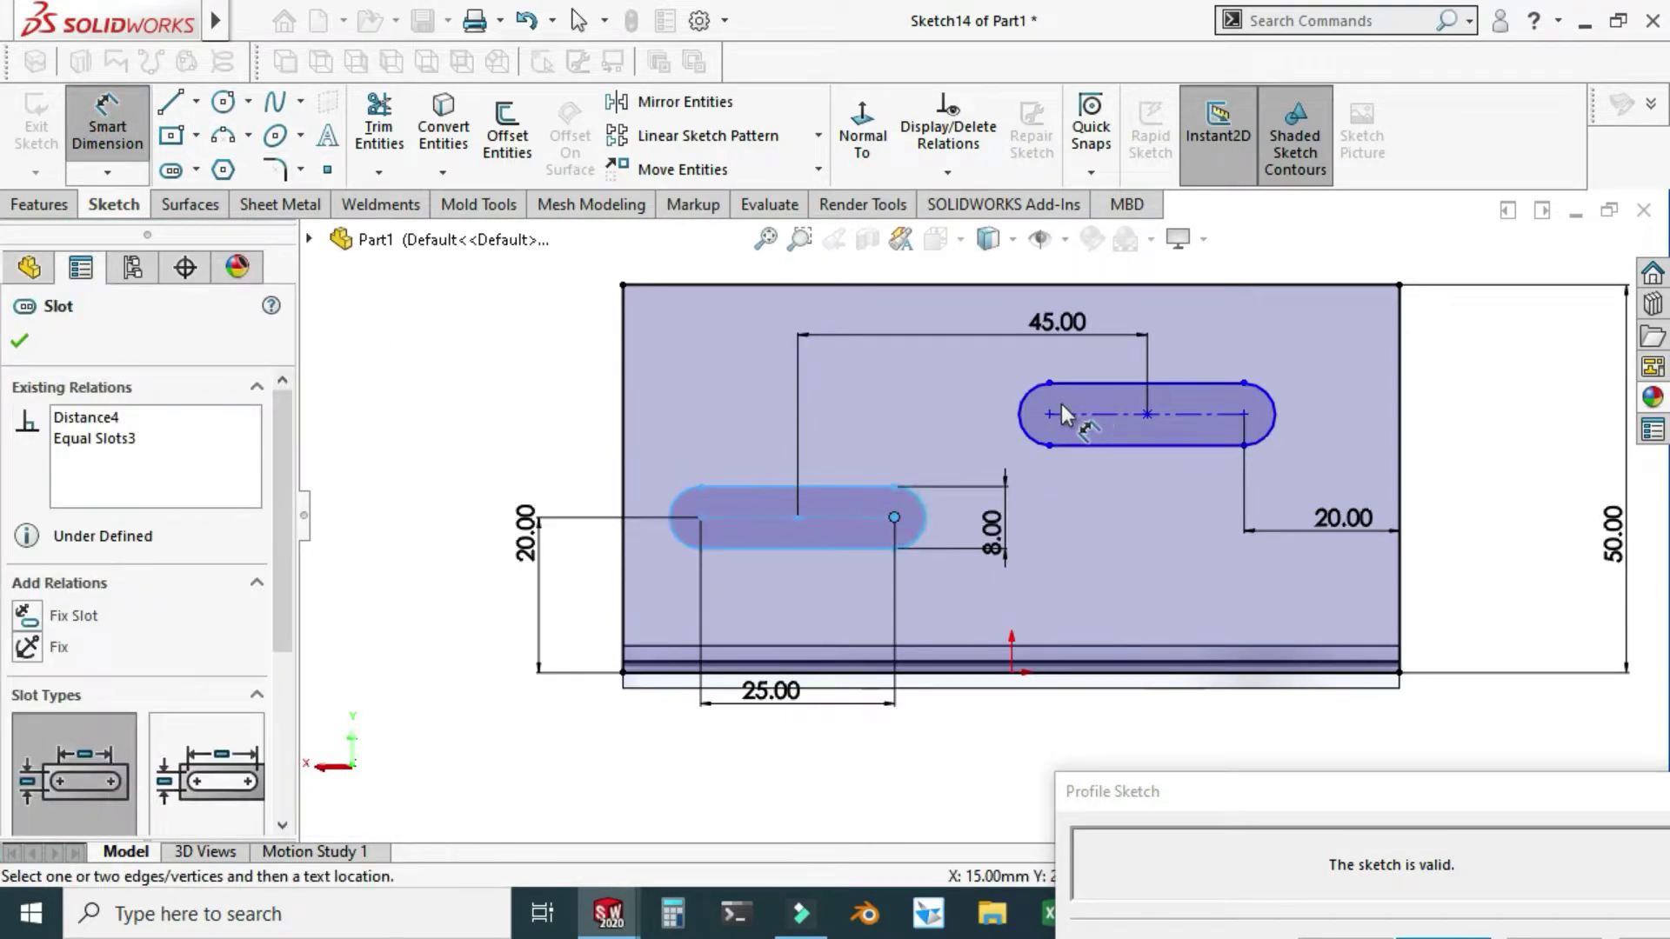
left_click(1051, 418)
left_click(1483, 477)
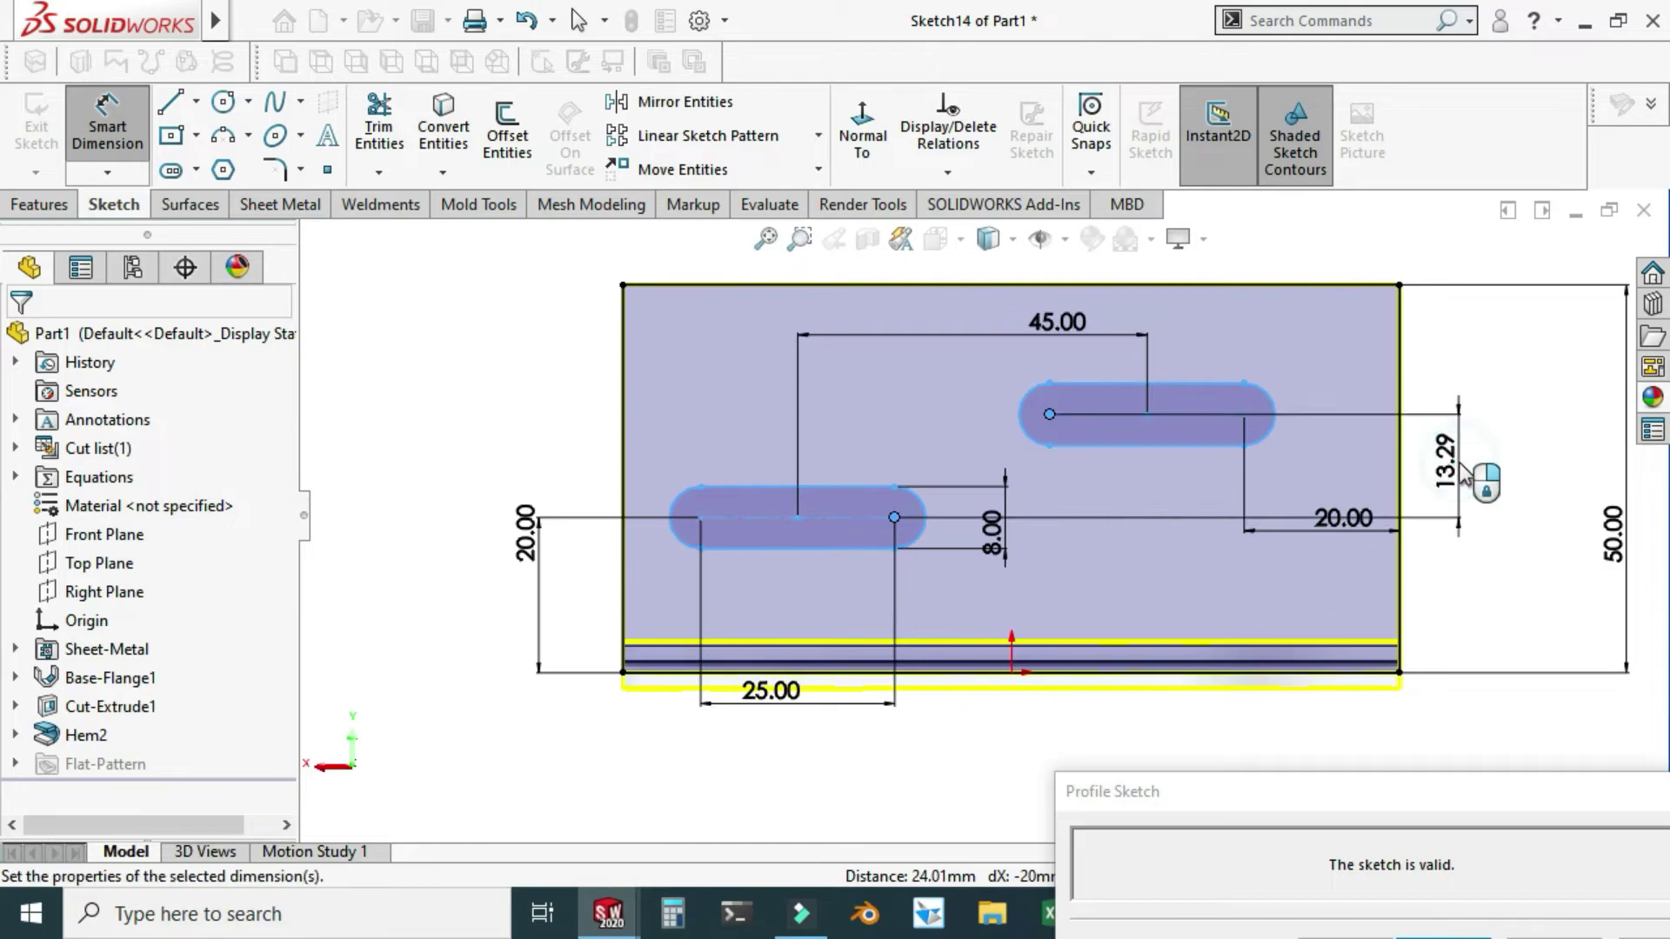
type("15")
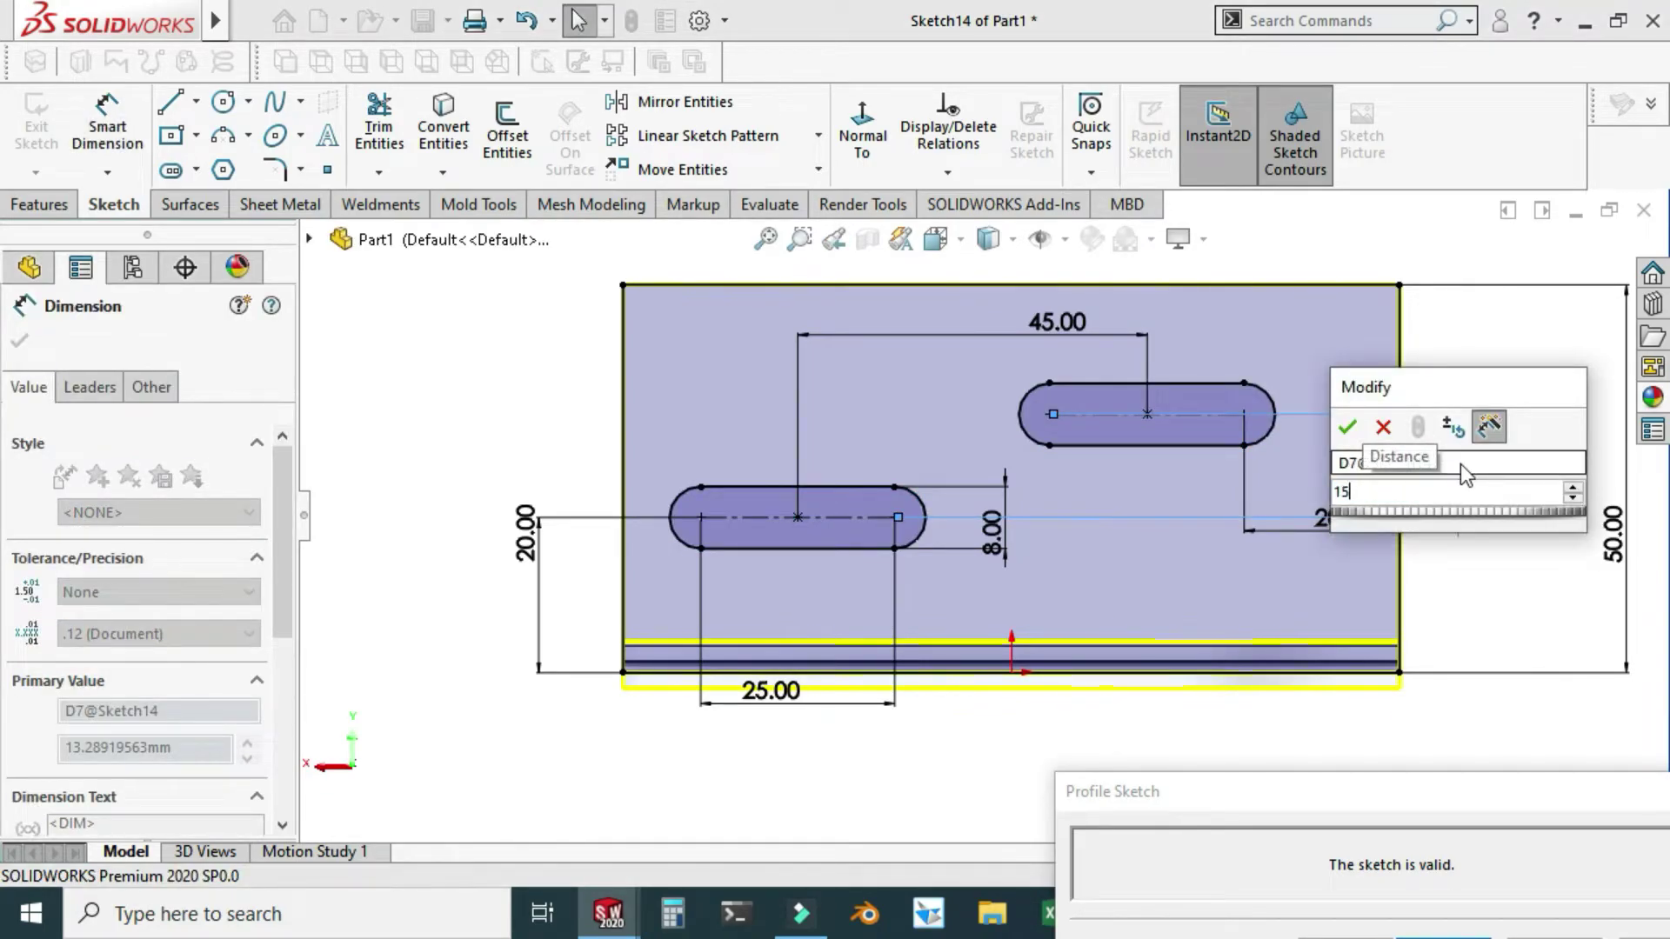
key("Return")
key("Escape")
scroll(770, 685, "up", 2)
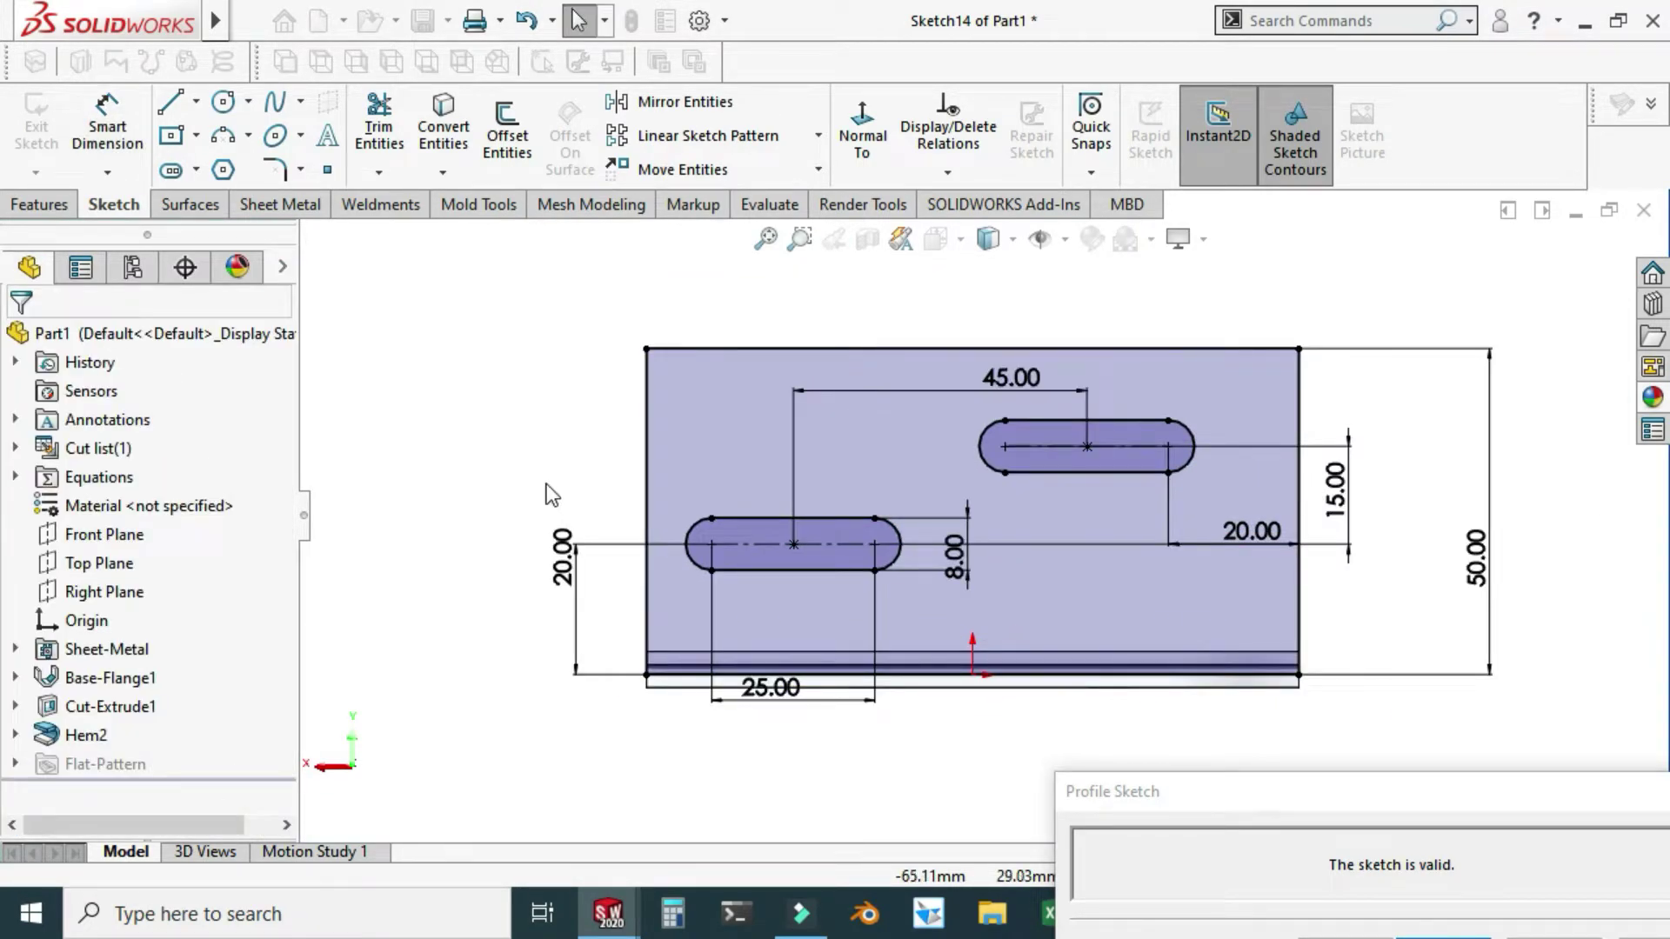
left_click(301, 175)
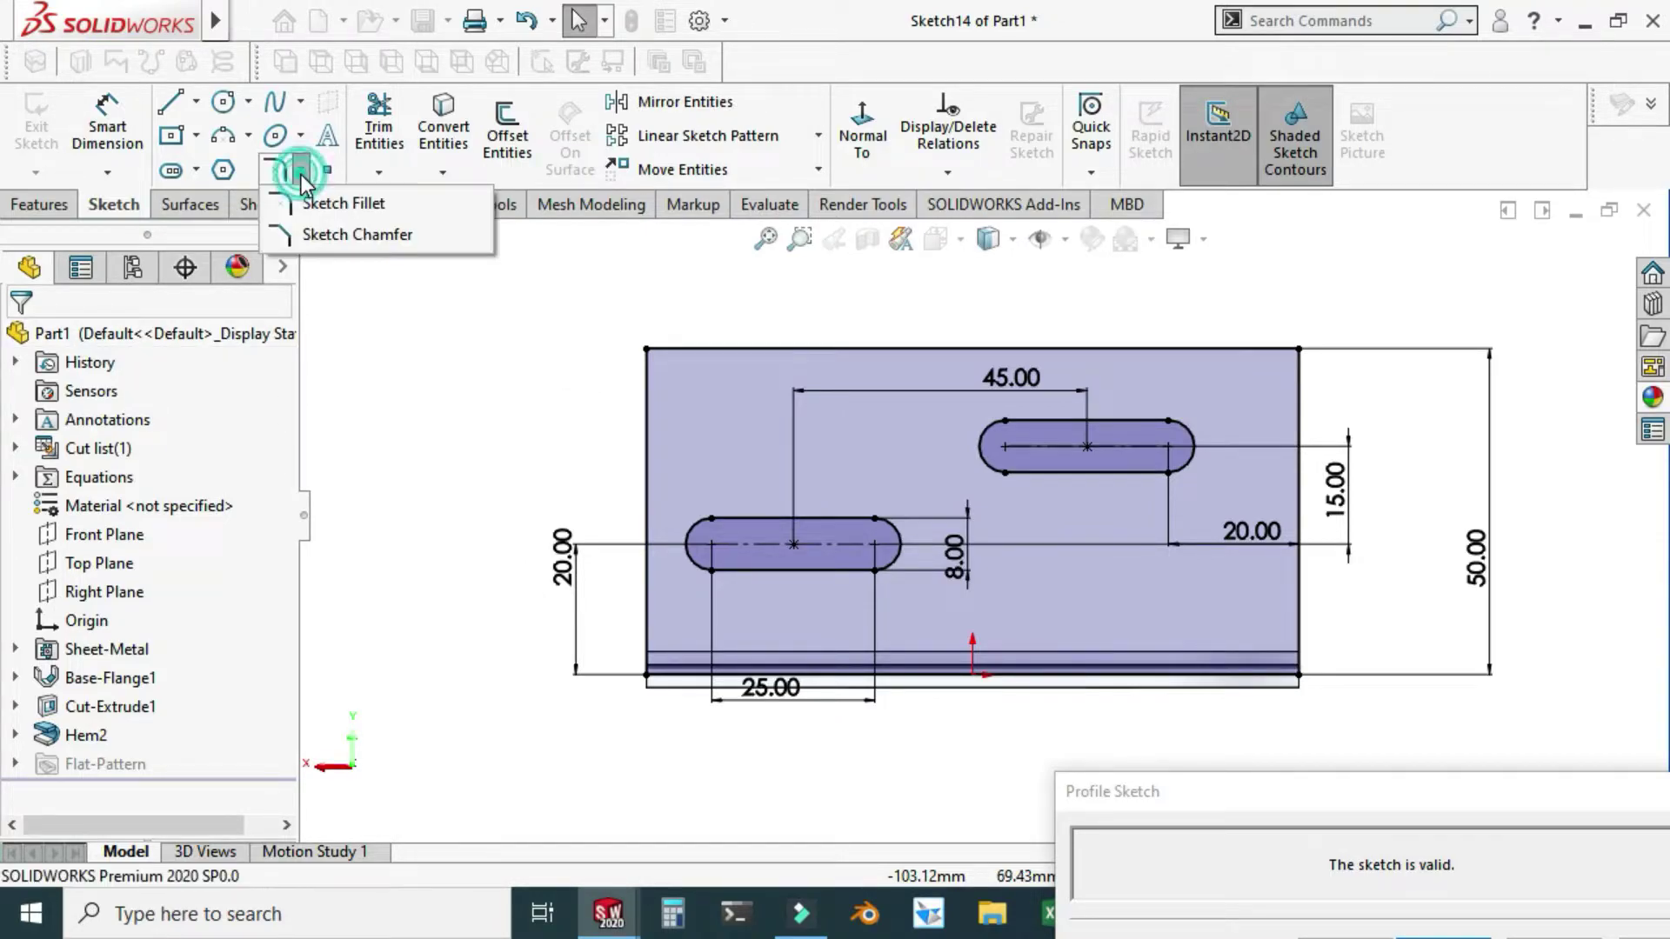
Chamfer the flange profile's top-left and top-right corners by equal 10 mm distances
left_click(319, 247)
scroll(536, 336, "down", 2)
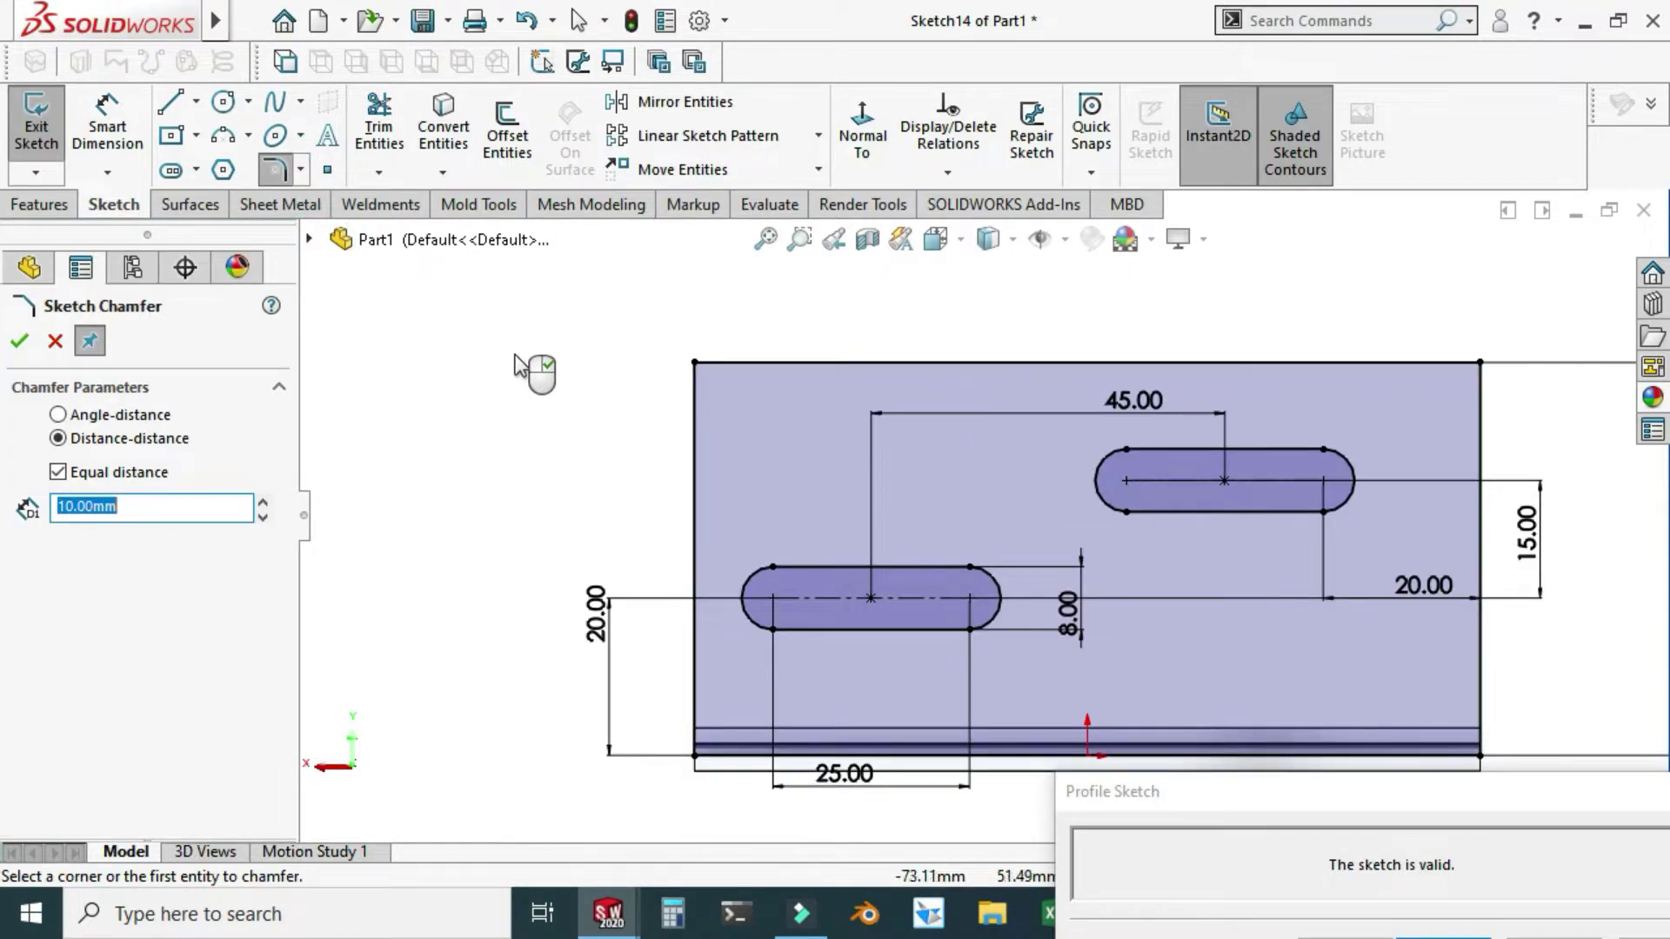
left_click(732, 364)
left_click(695, 407)
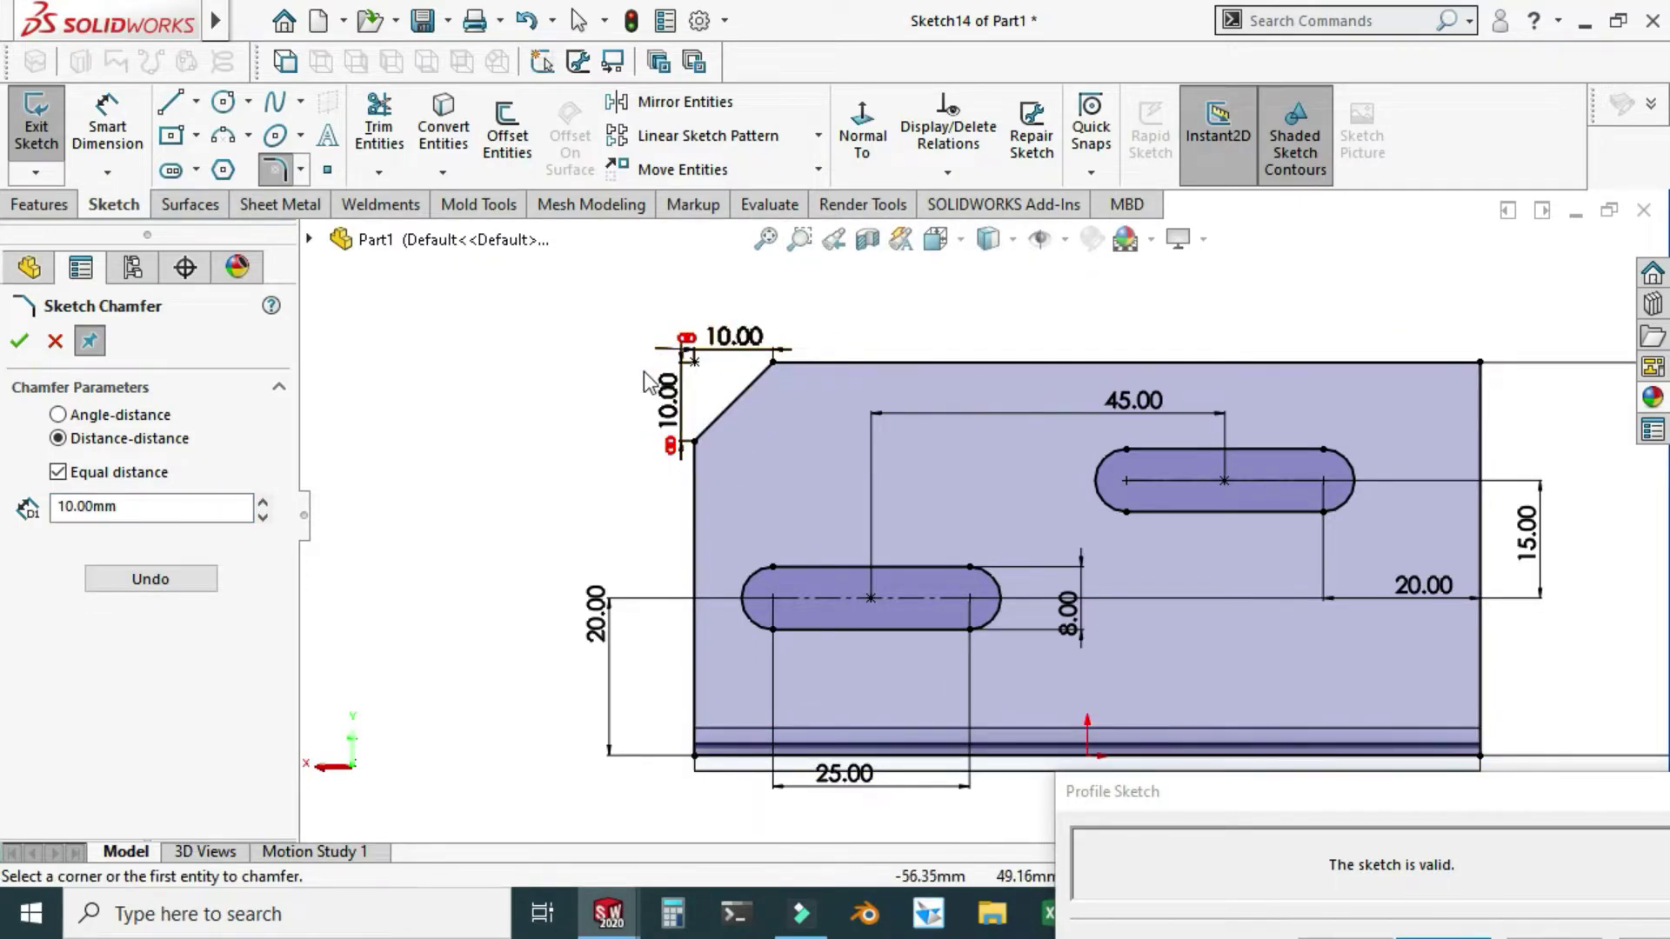
scroll(648, 383, "up", 2)
left_click(1296, 412)
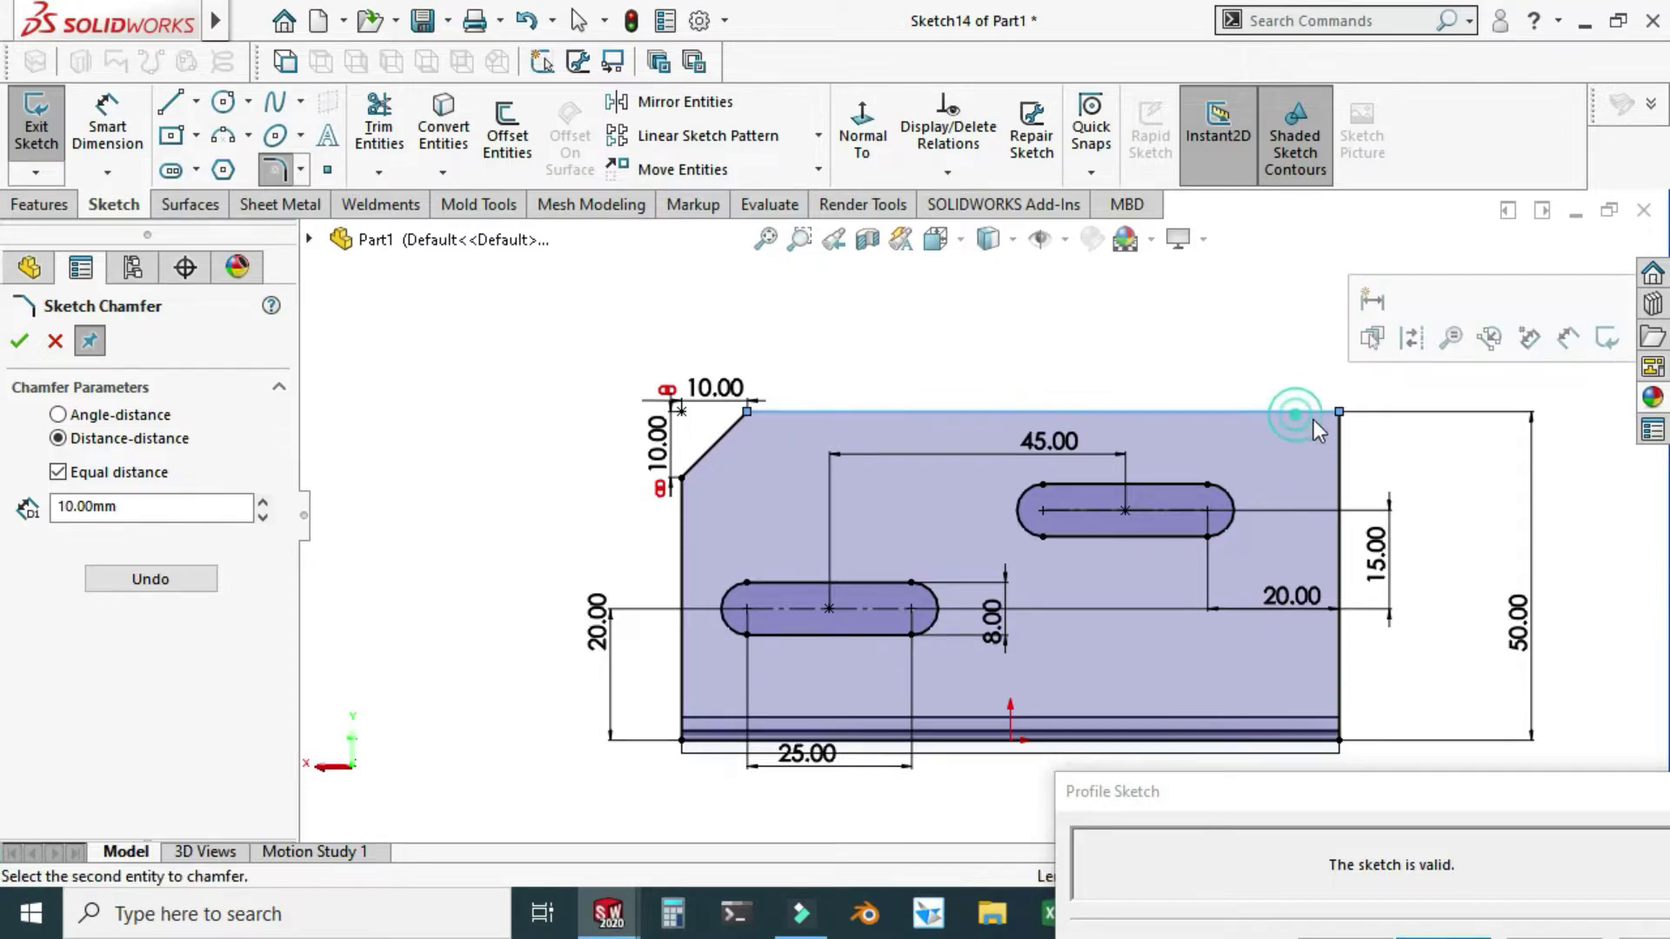
left_click(1345, 451)
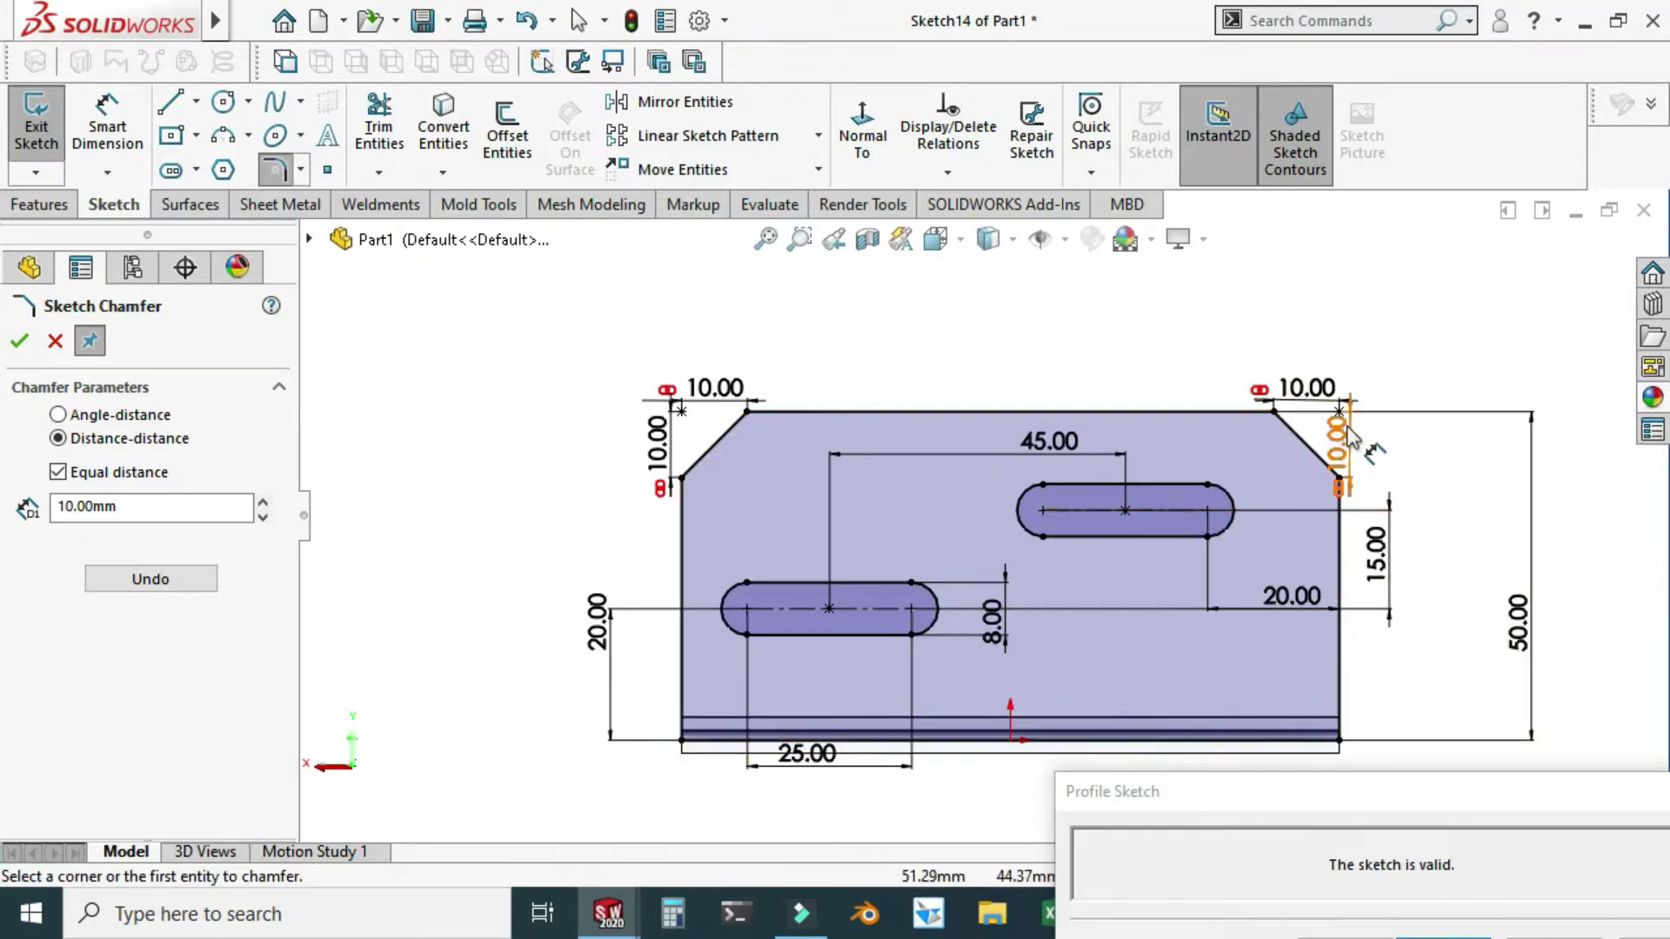
left_click(20, 341)
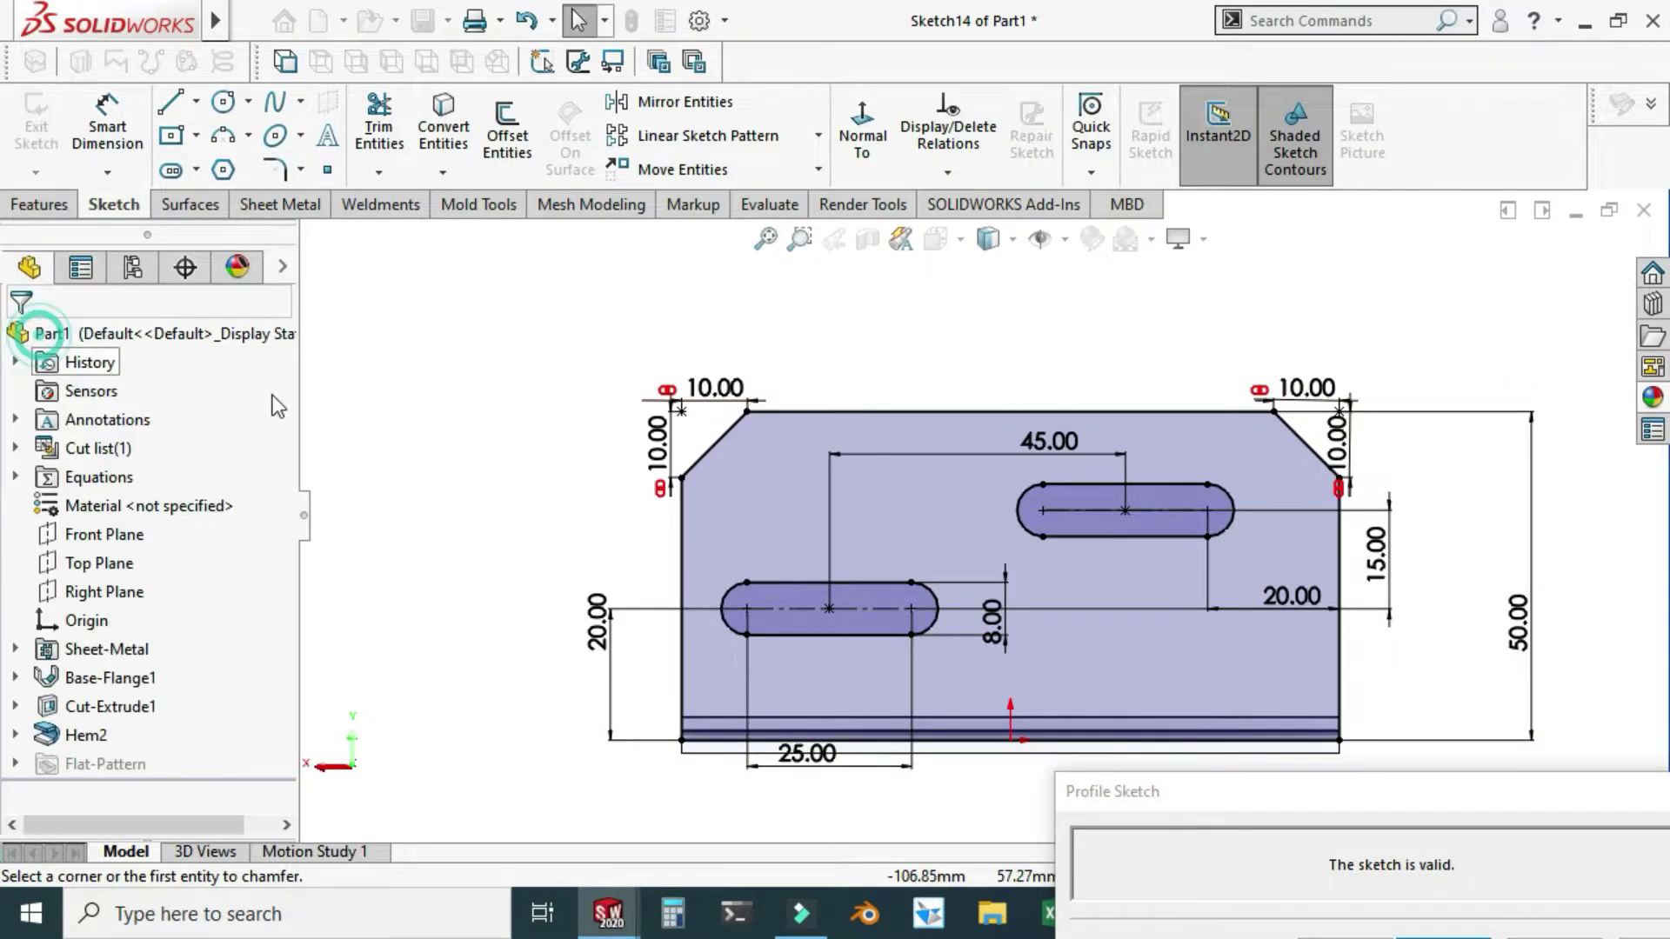
scroll(981, 515, "up", 3)
mouse_move(1123, 791)
left_mouse_down()
mouse_move(962, 626)
mouse_move(615, 660)
left_mouse_up()
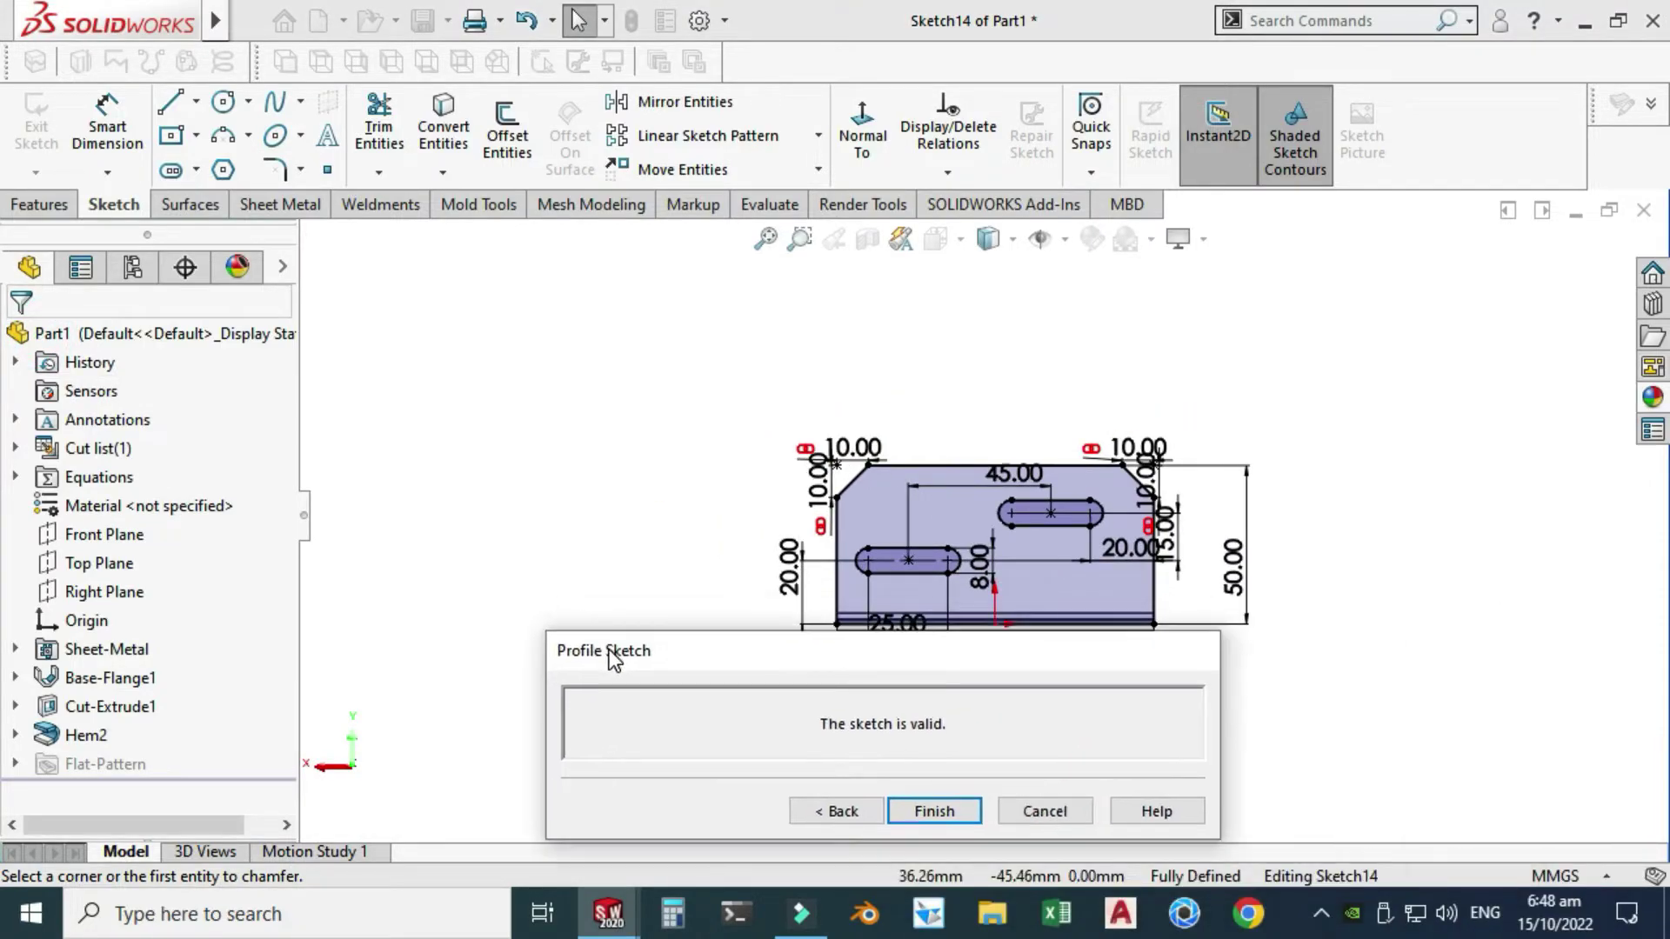
Finish the profile sketch to build the chamfered, slotted Edge-Flange1
scroll(1041, 534, "up", 1)
scroll(1040, 534, "down", 2)
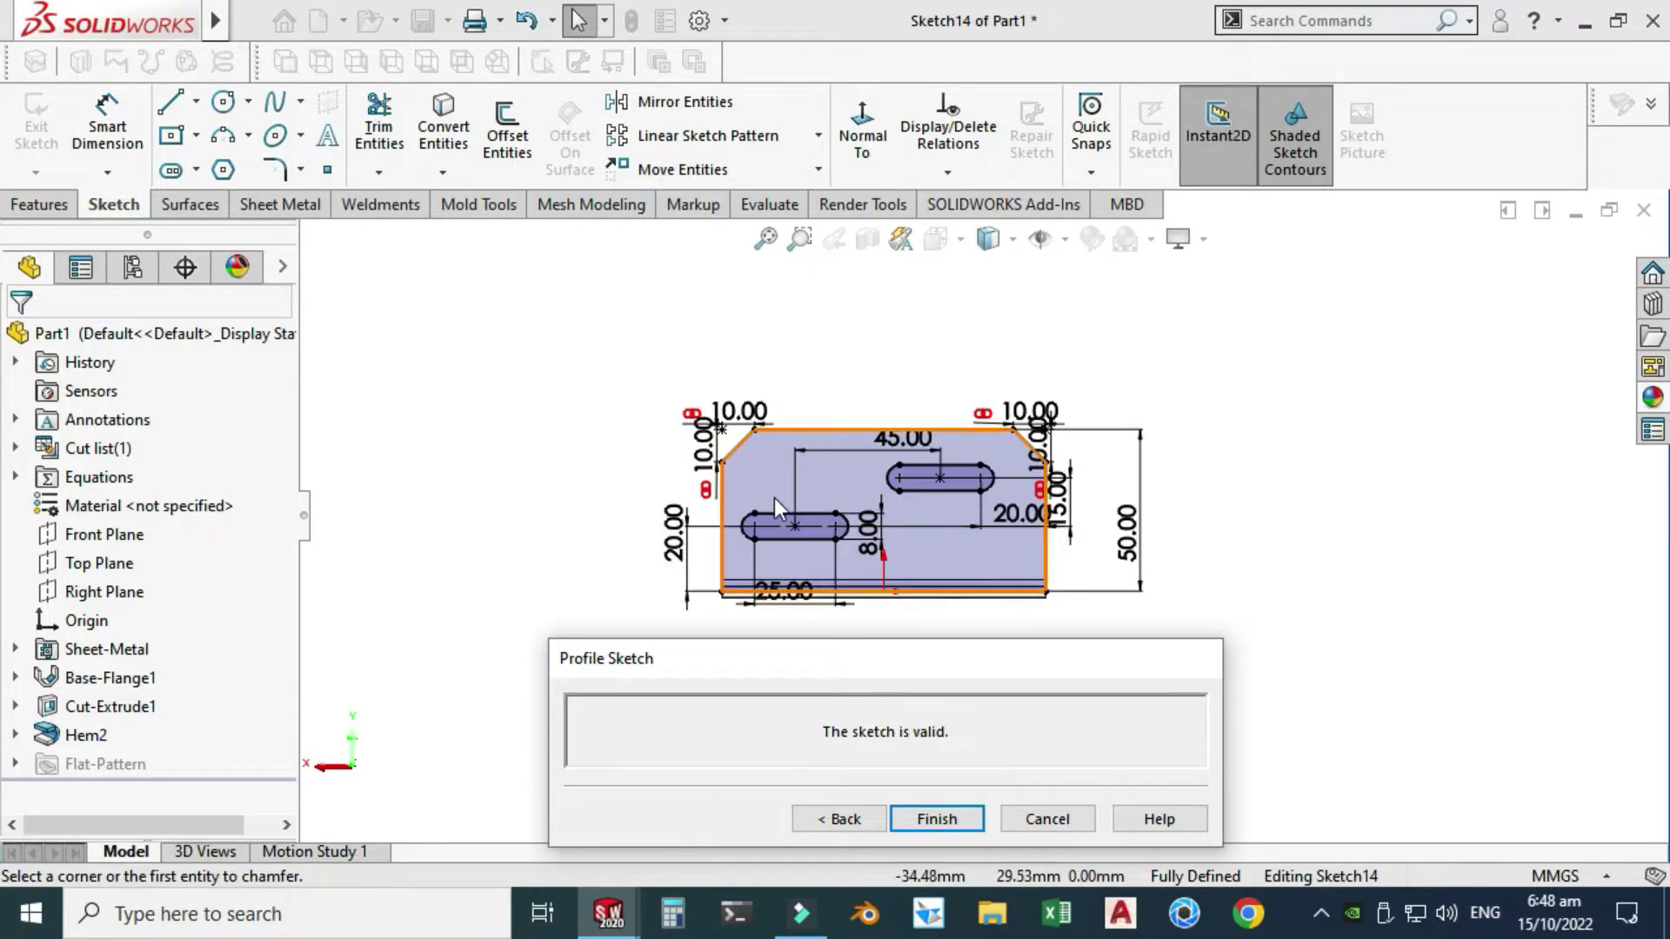
scroll(1011, 572, "down", 1)
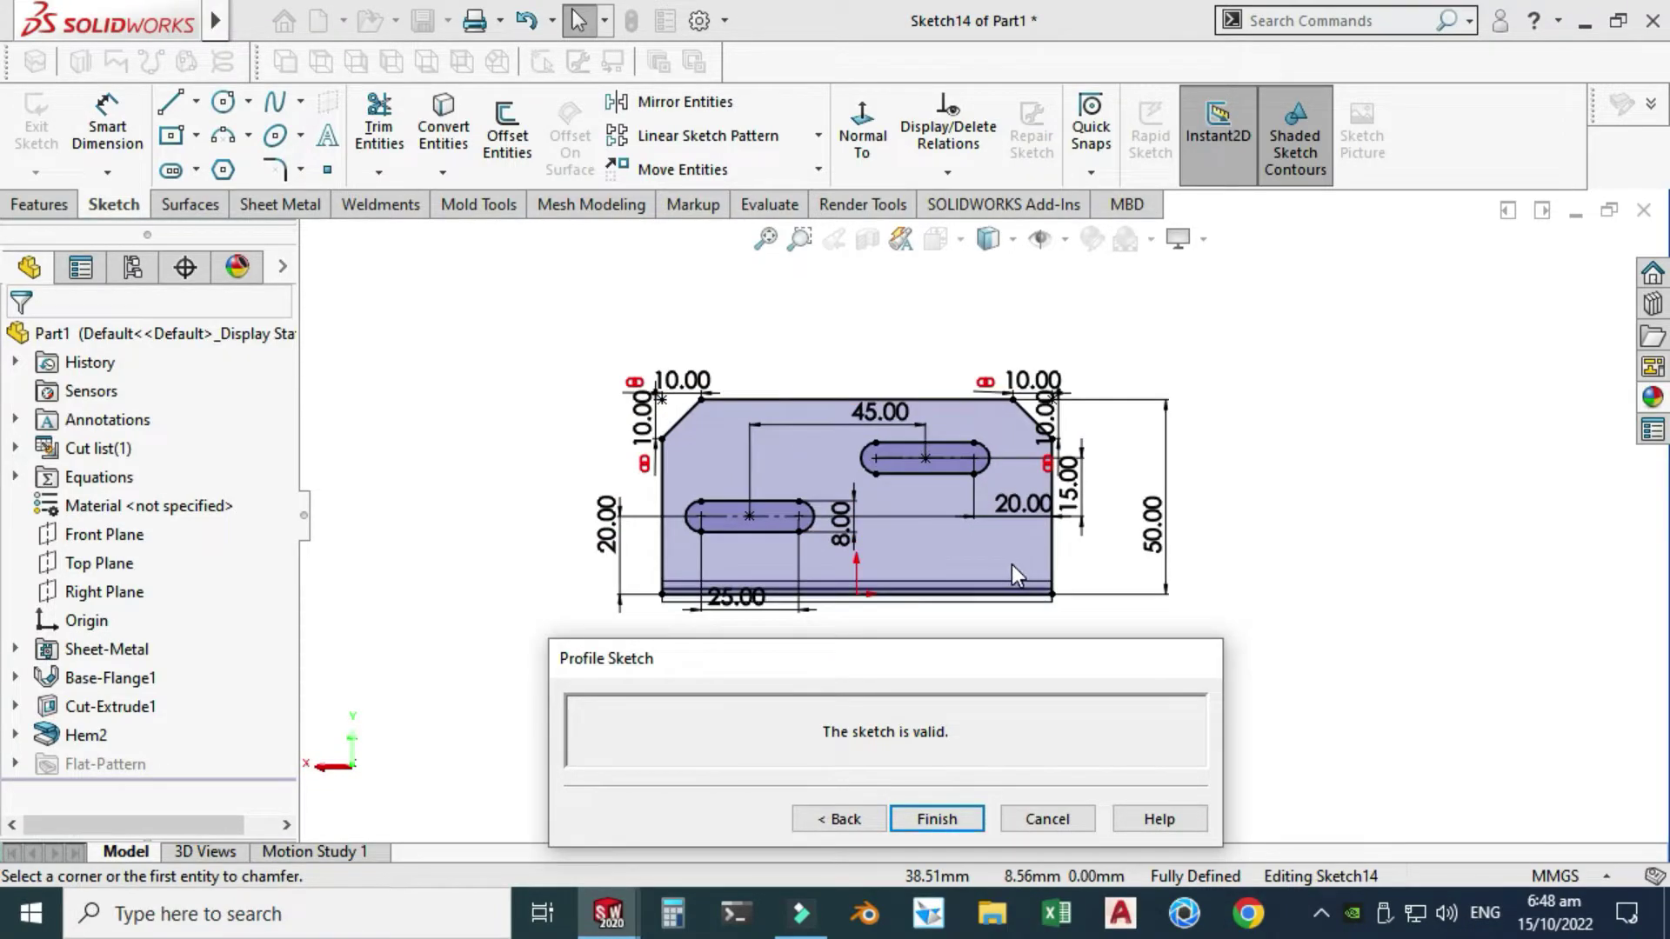
left_click(959, 821)
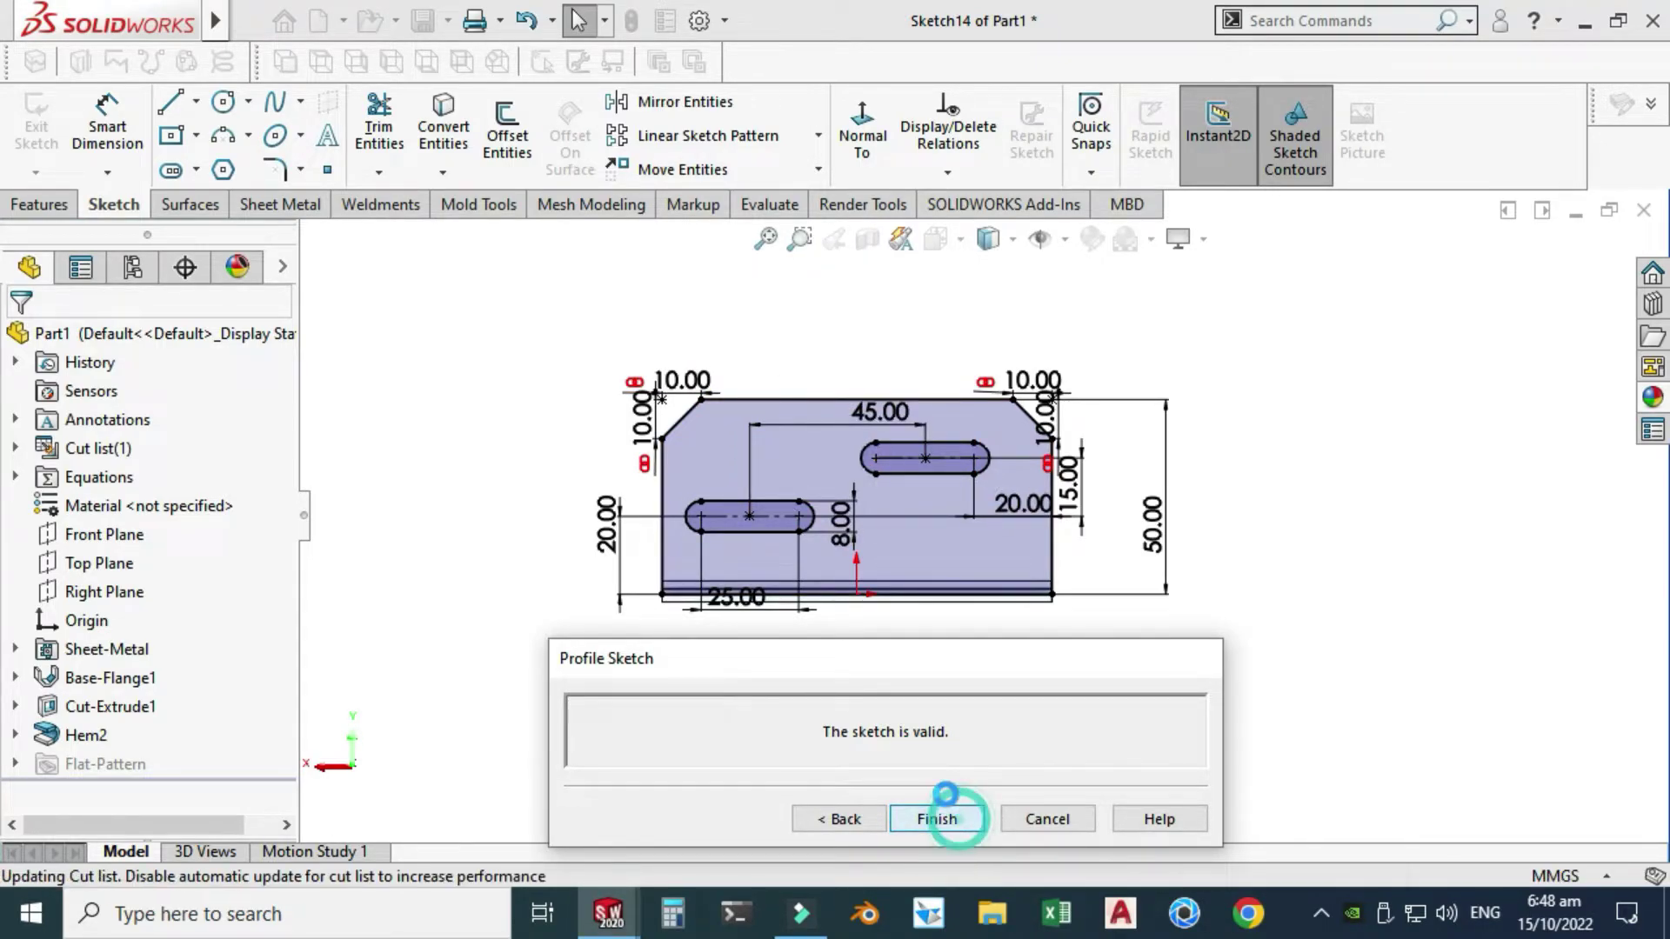
right_click(1301, 414)
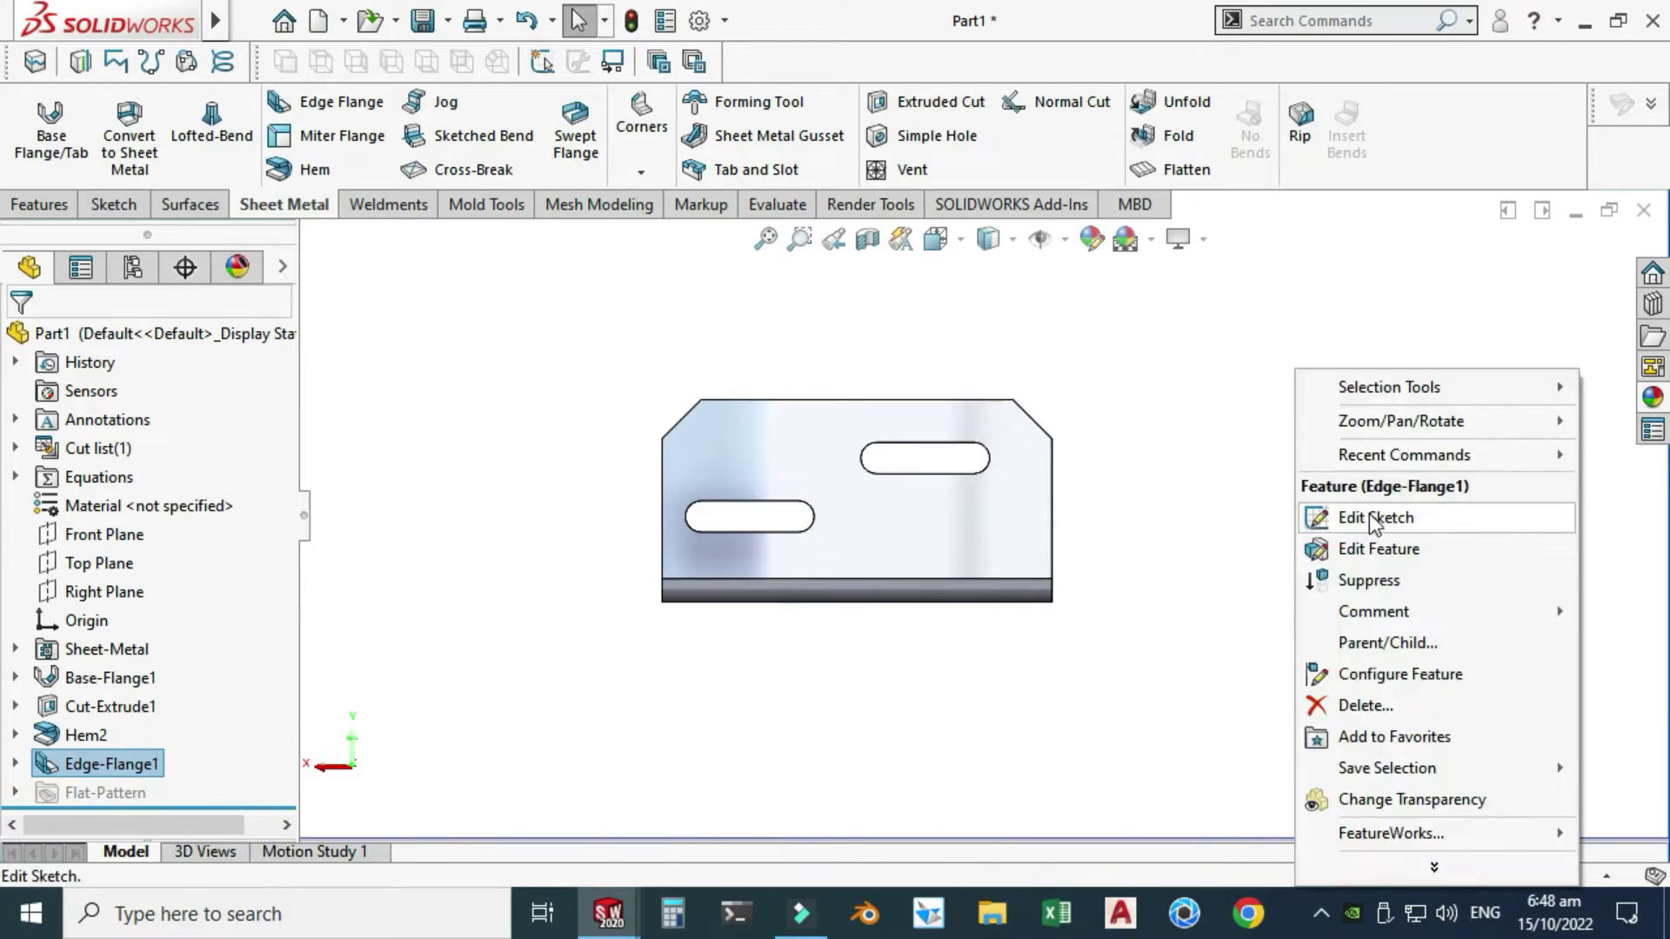
mouse_move(1397, 421)
left_click(1135, 550)
left_click_drag(1134, 550, 705, 416)
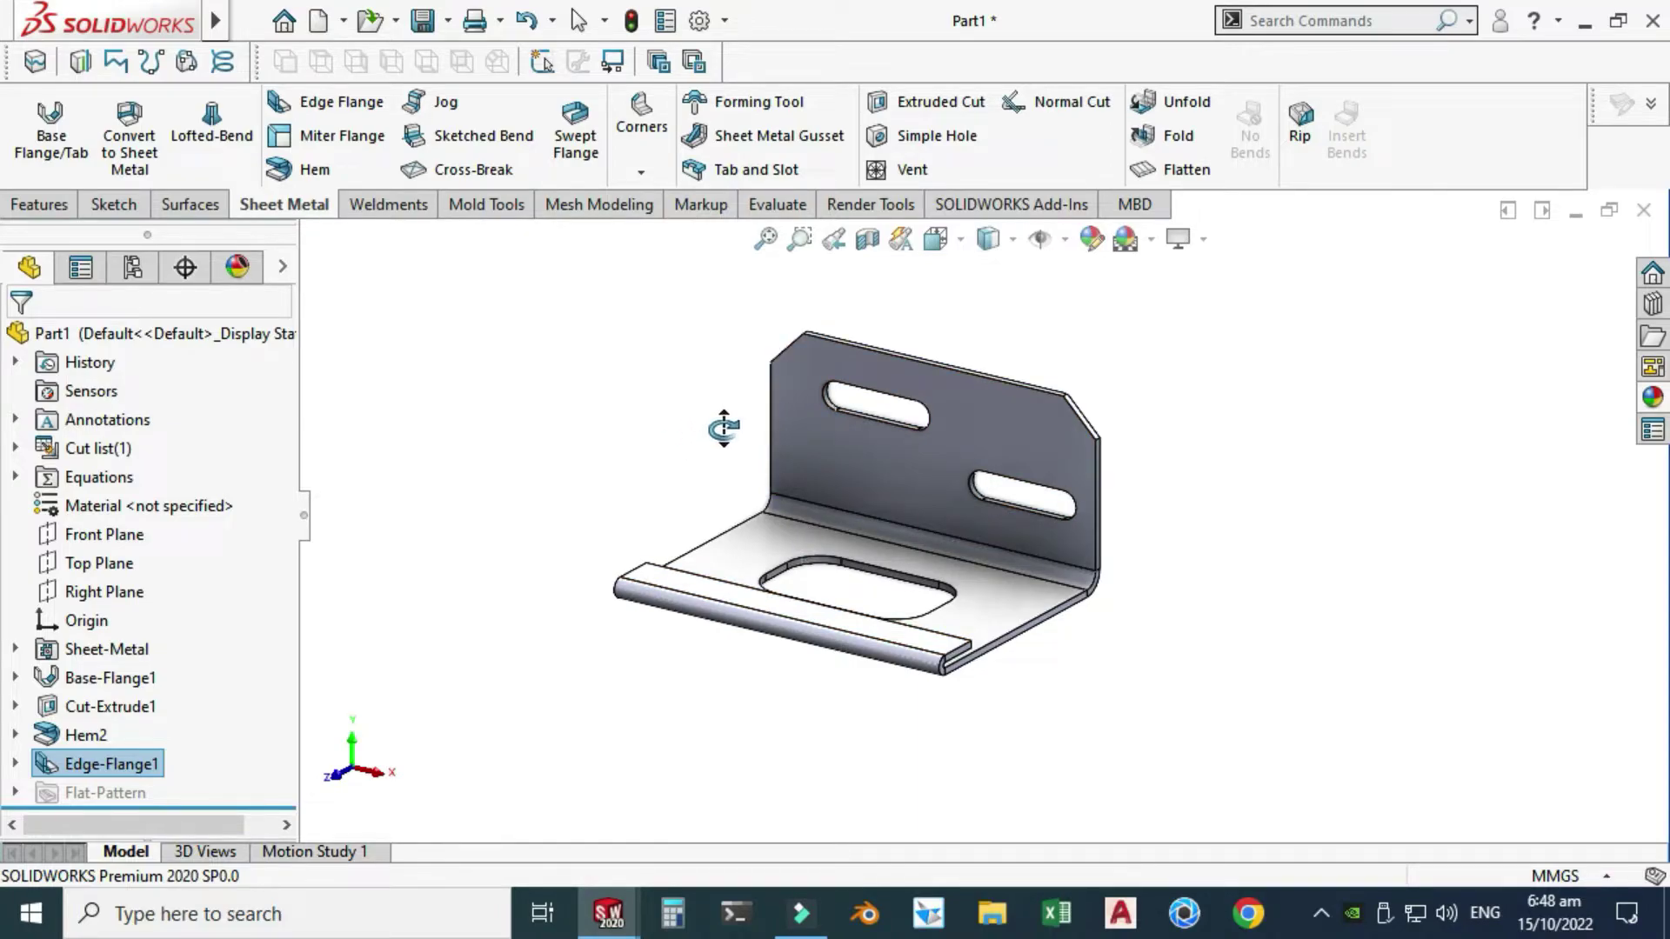
left_click_drag(753, 472, 618, 380)
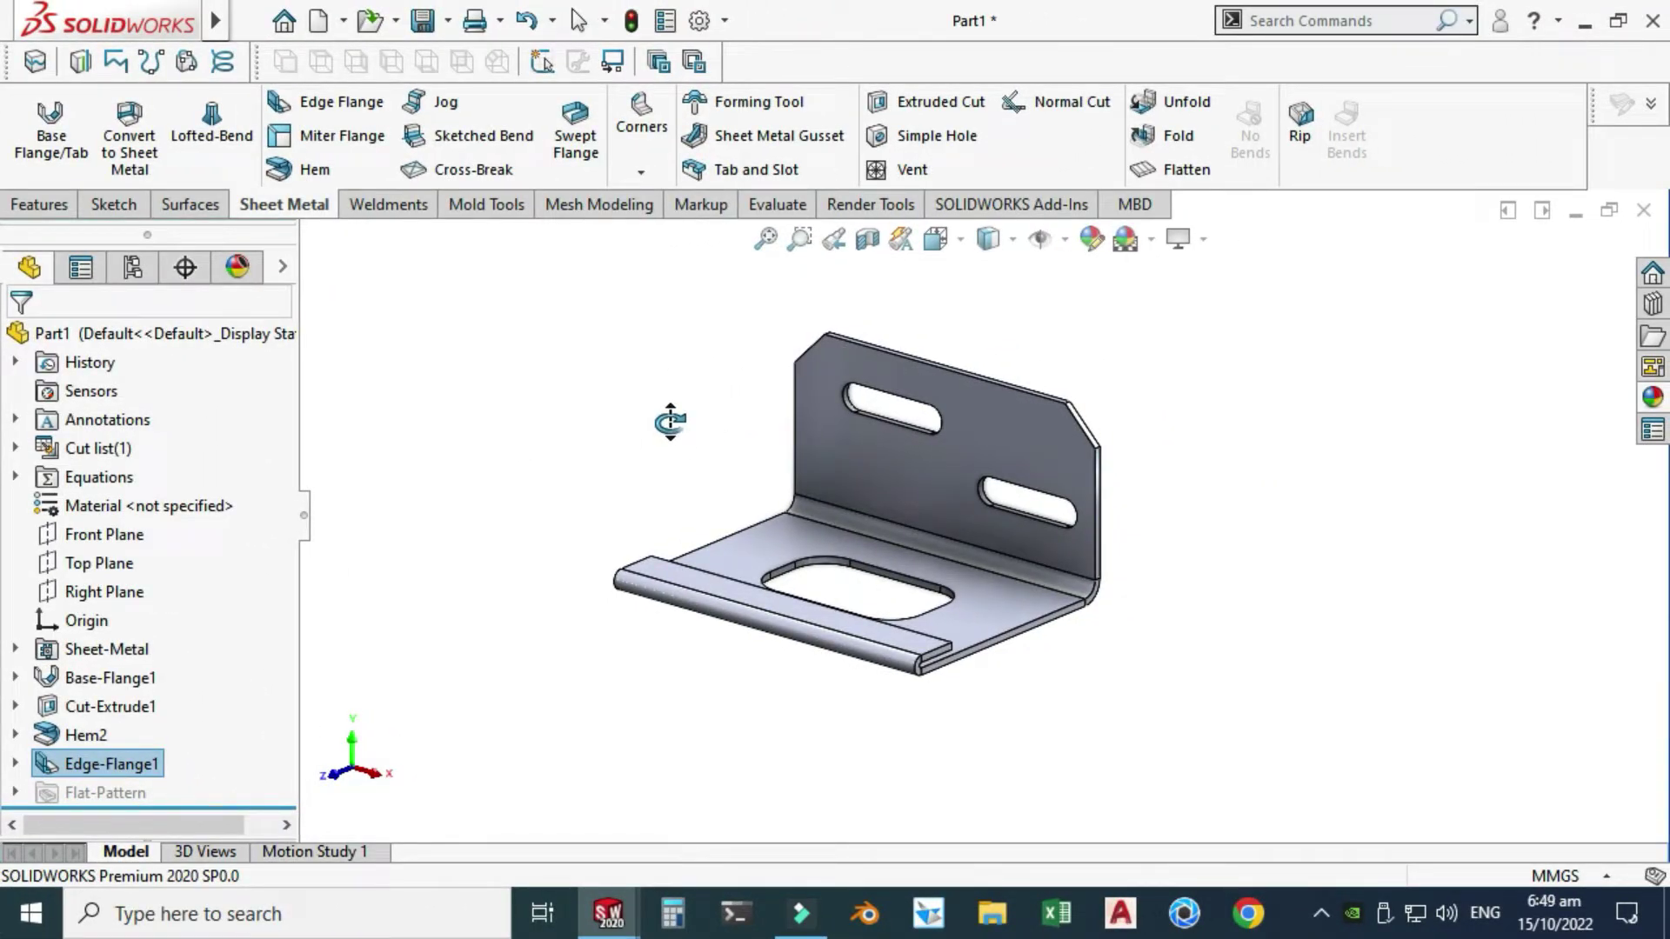
key("Escape")
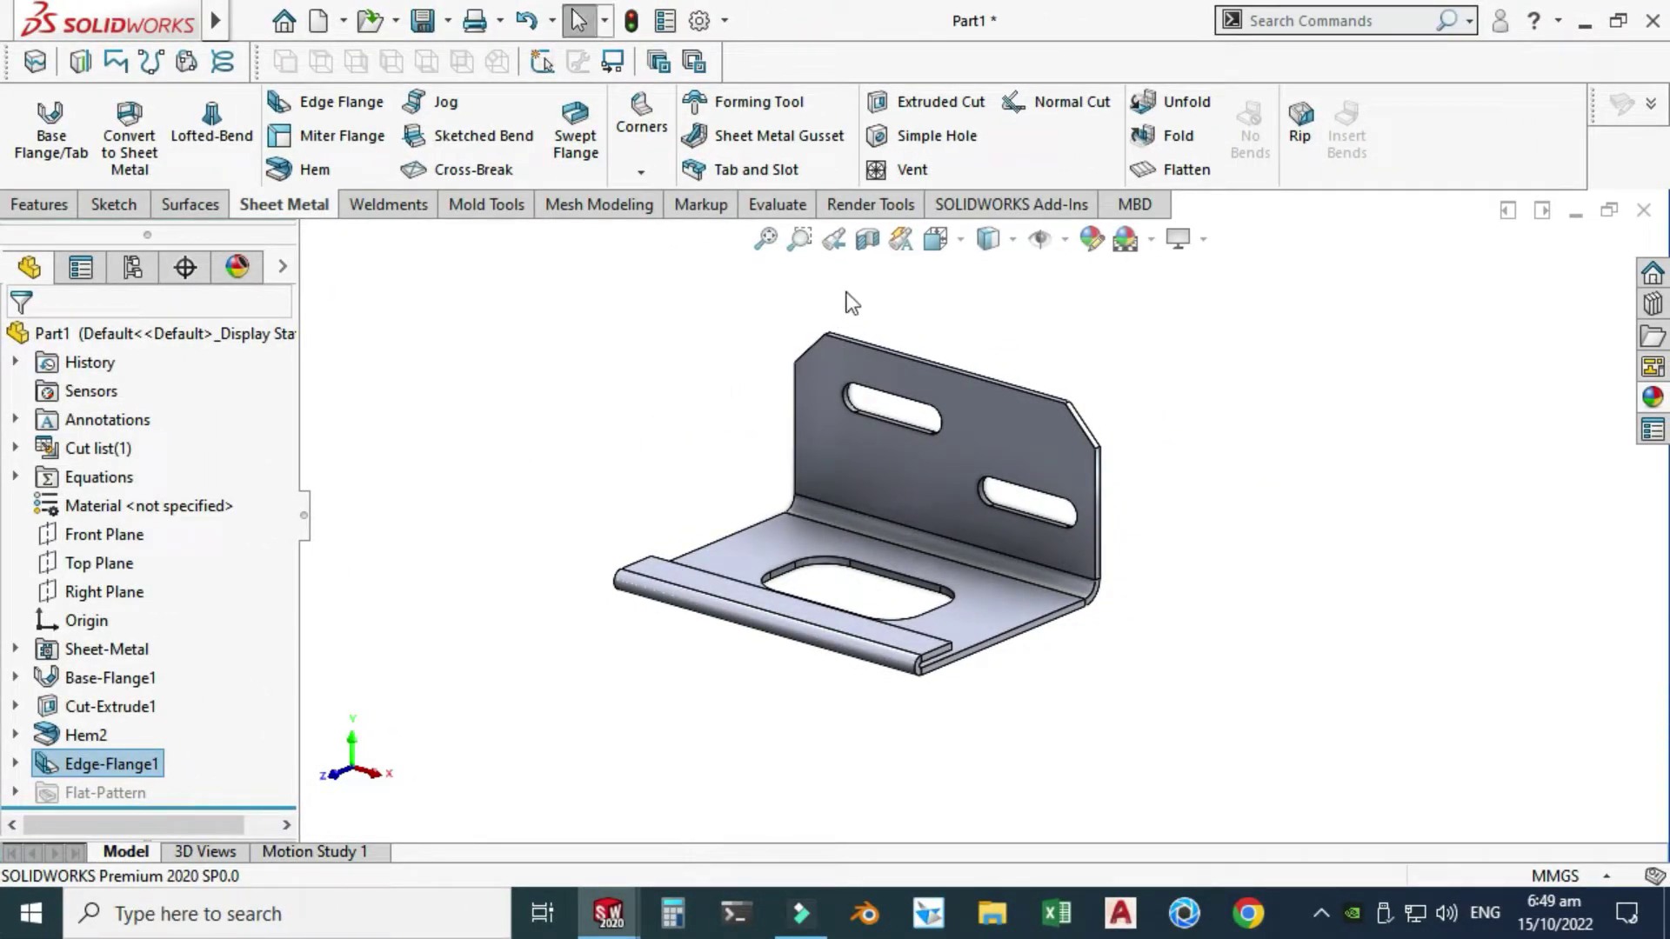
Unfold all bends with the base face fixed, then orbit the flat sheet slightly
left_click(1162, 103)
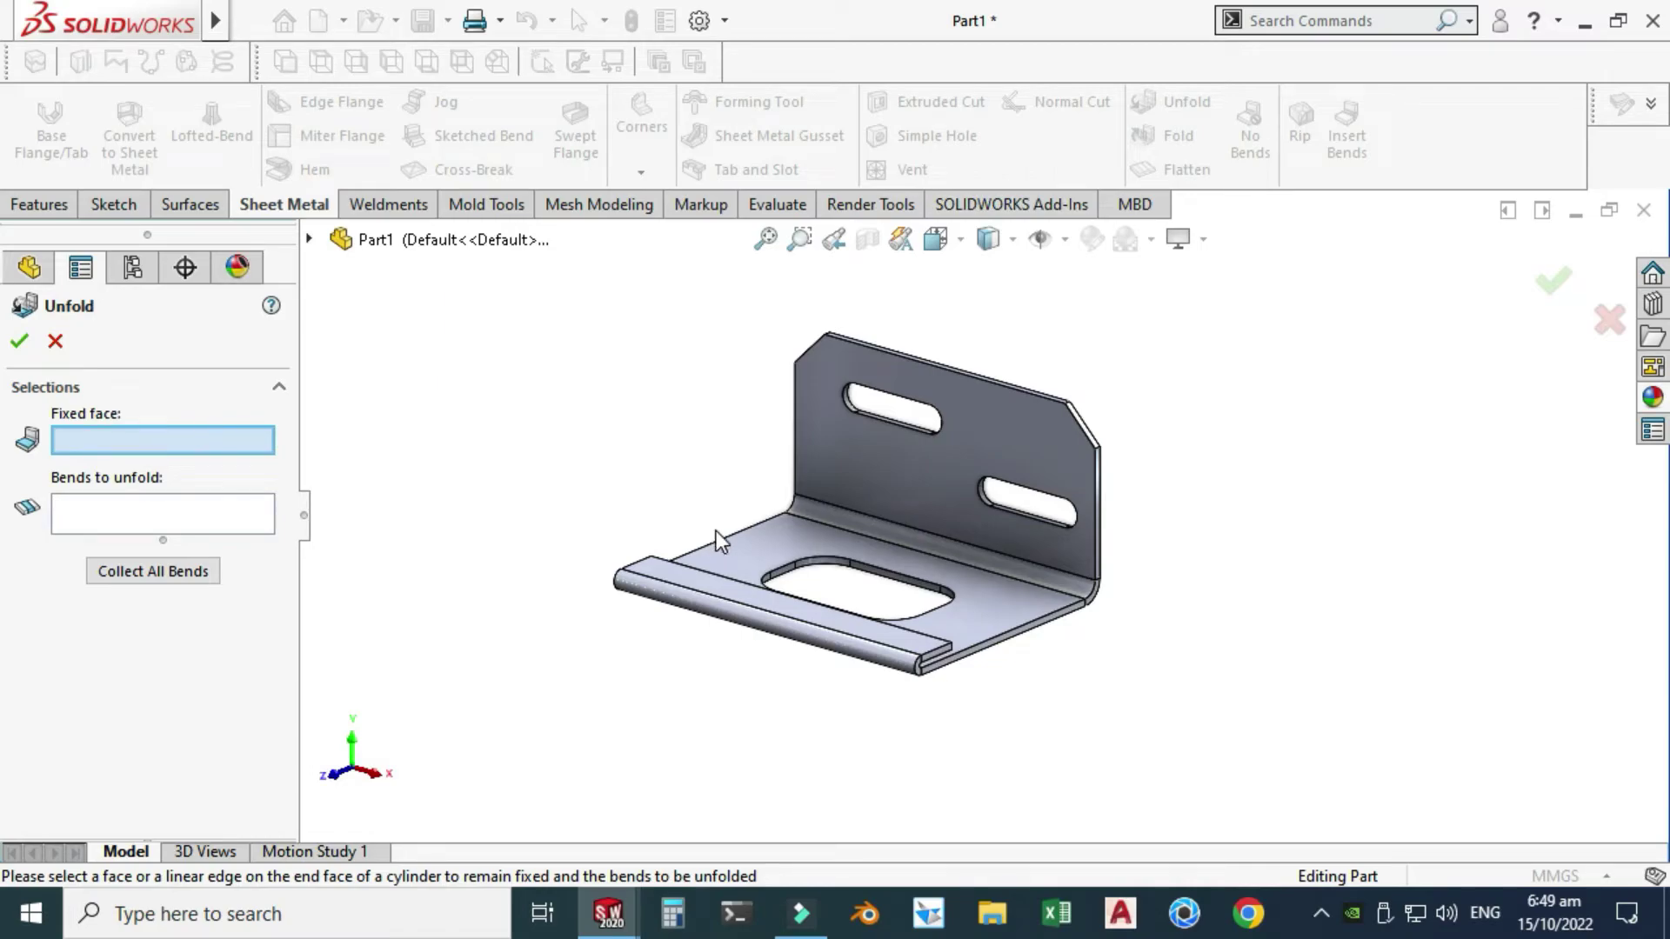
left_click(746, 552)
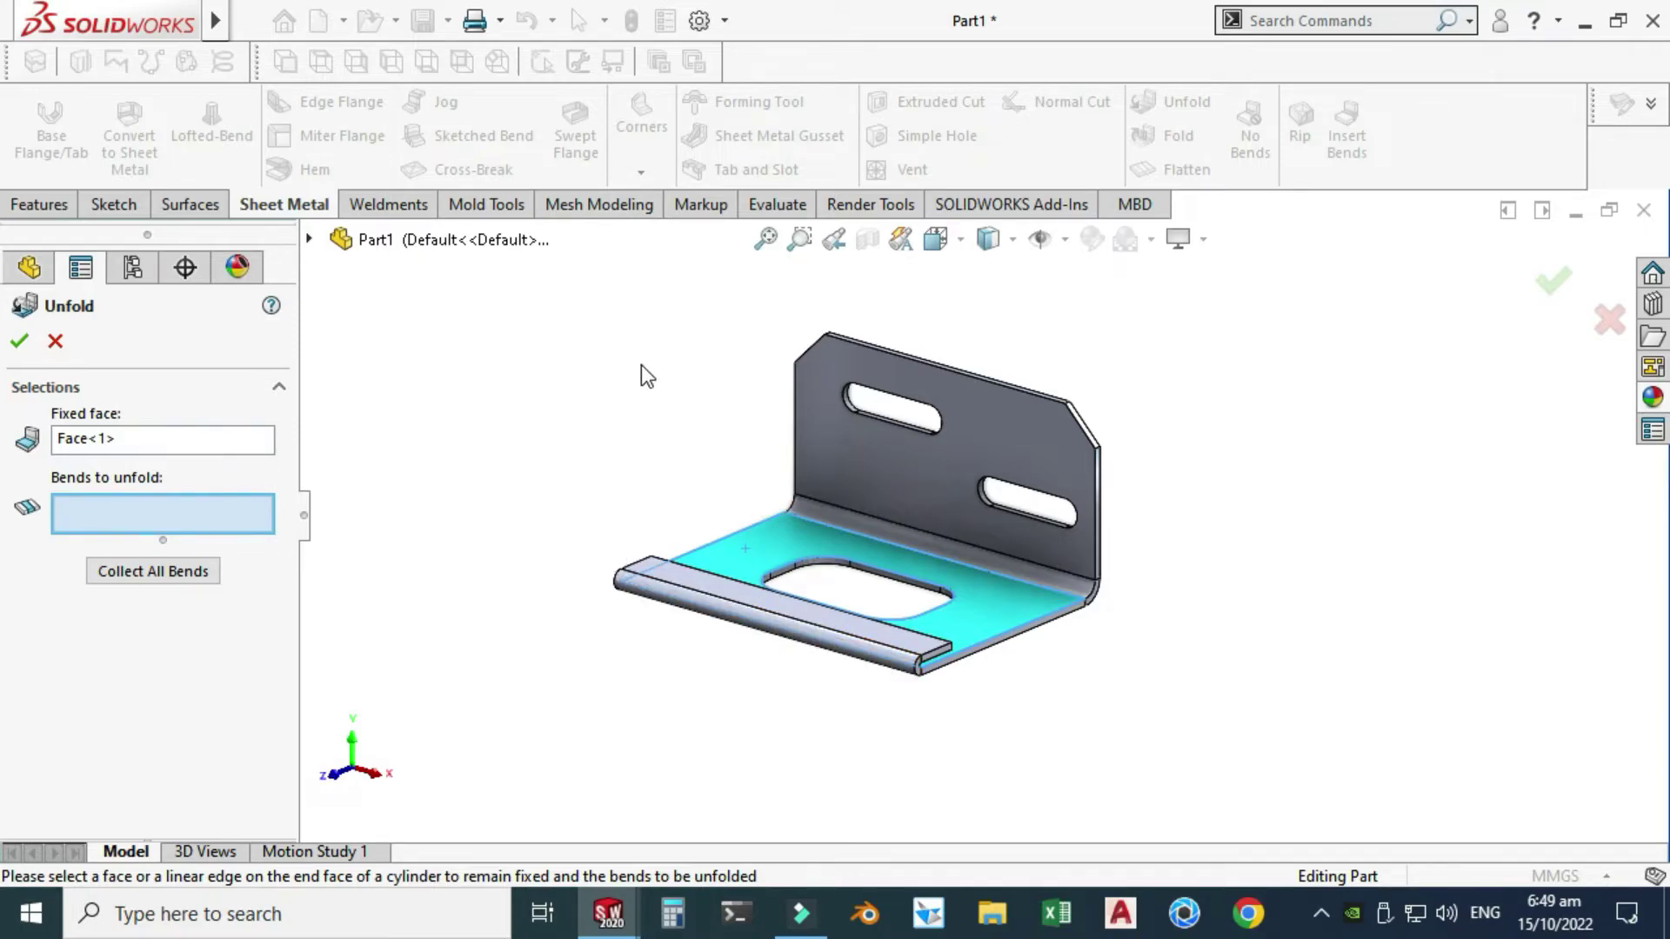
left_click(151, 573)
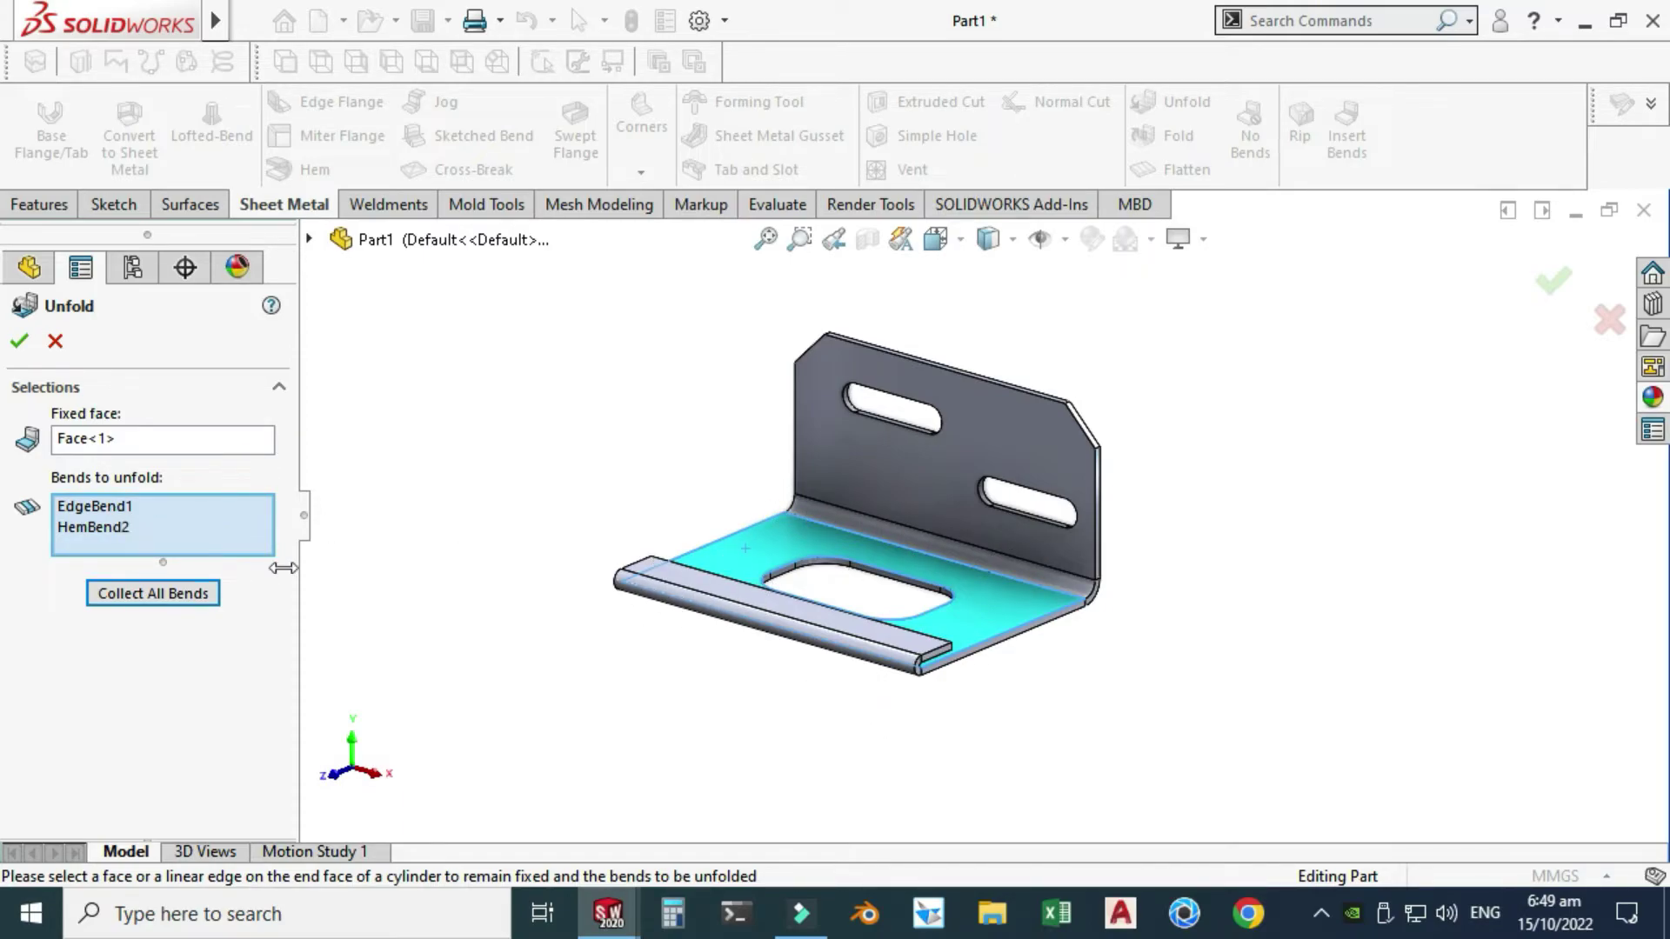
left_click(20, 339)
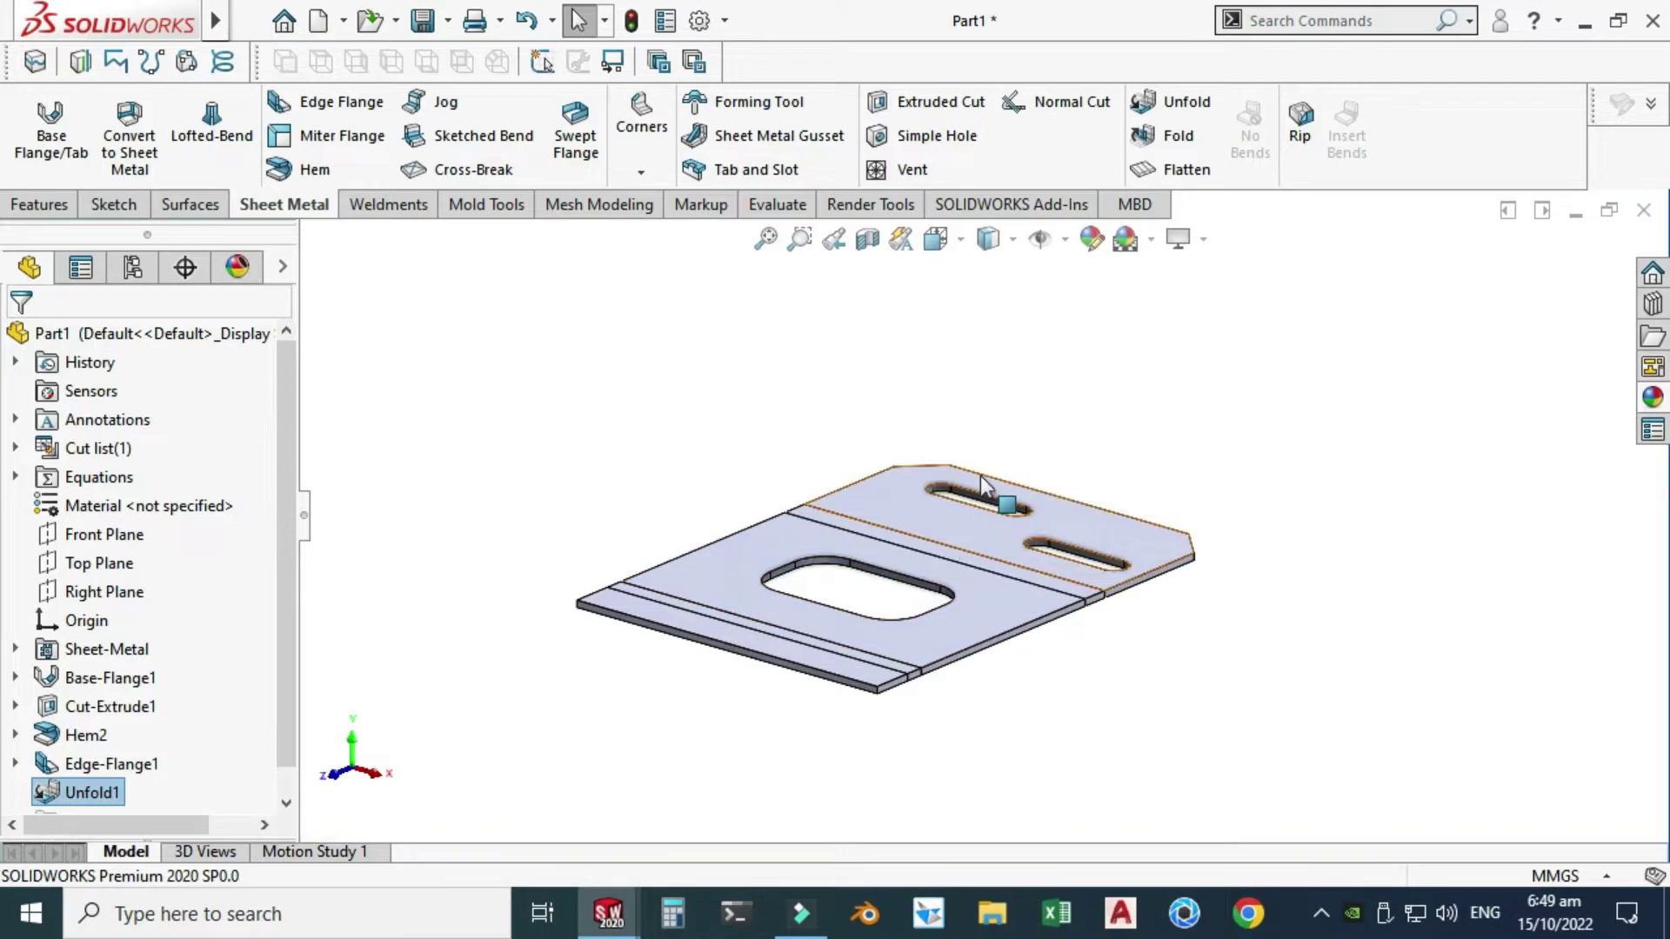
right_click(882, 301)
mouse_move(1020, 357)
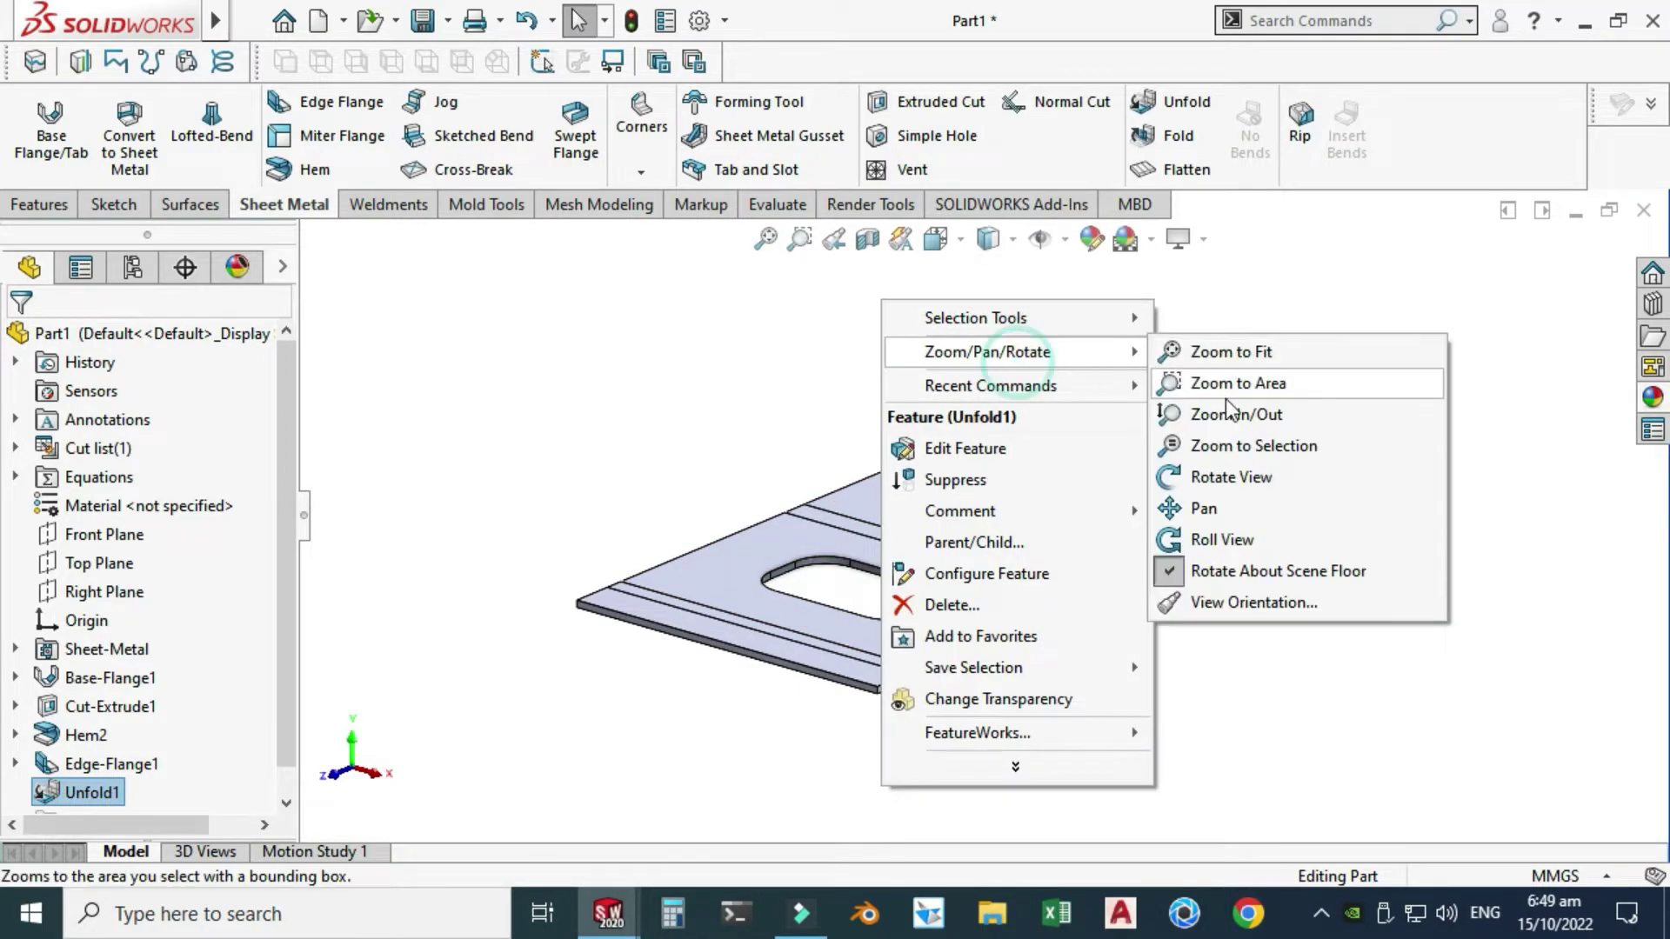
left_click(1253, 477)
left_click_drag(1252, 478, 1119, 417)
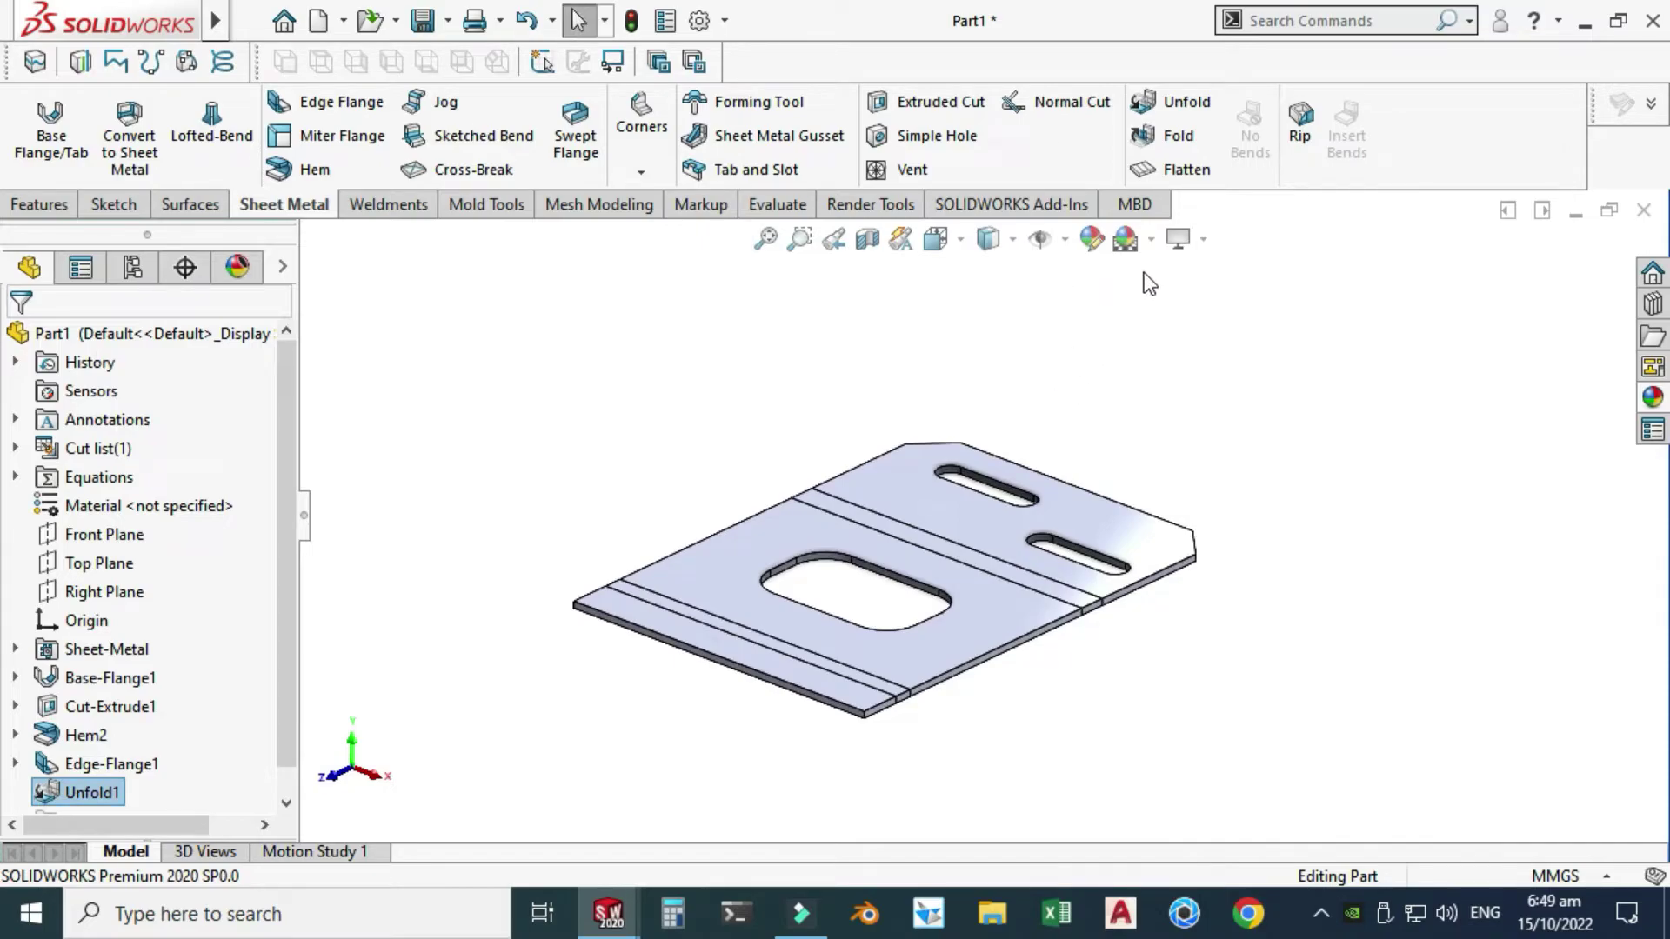
Fold all bends back with Face<1> fixed and orbit the refolded bracket
left_click(1172, 139)
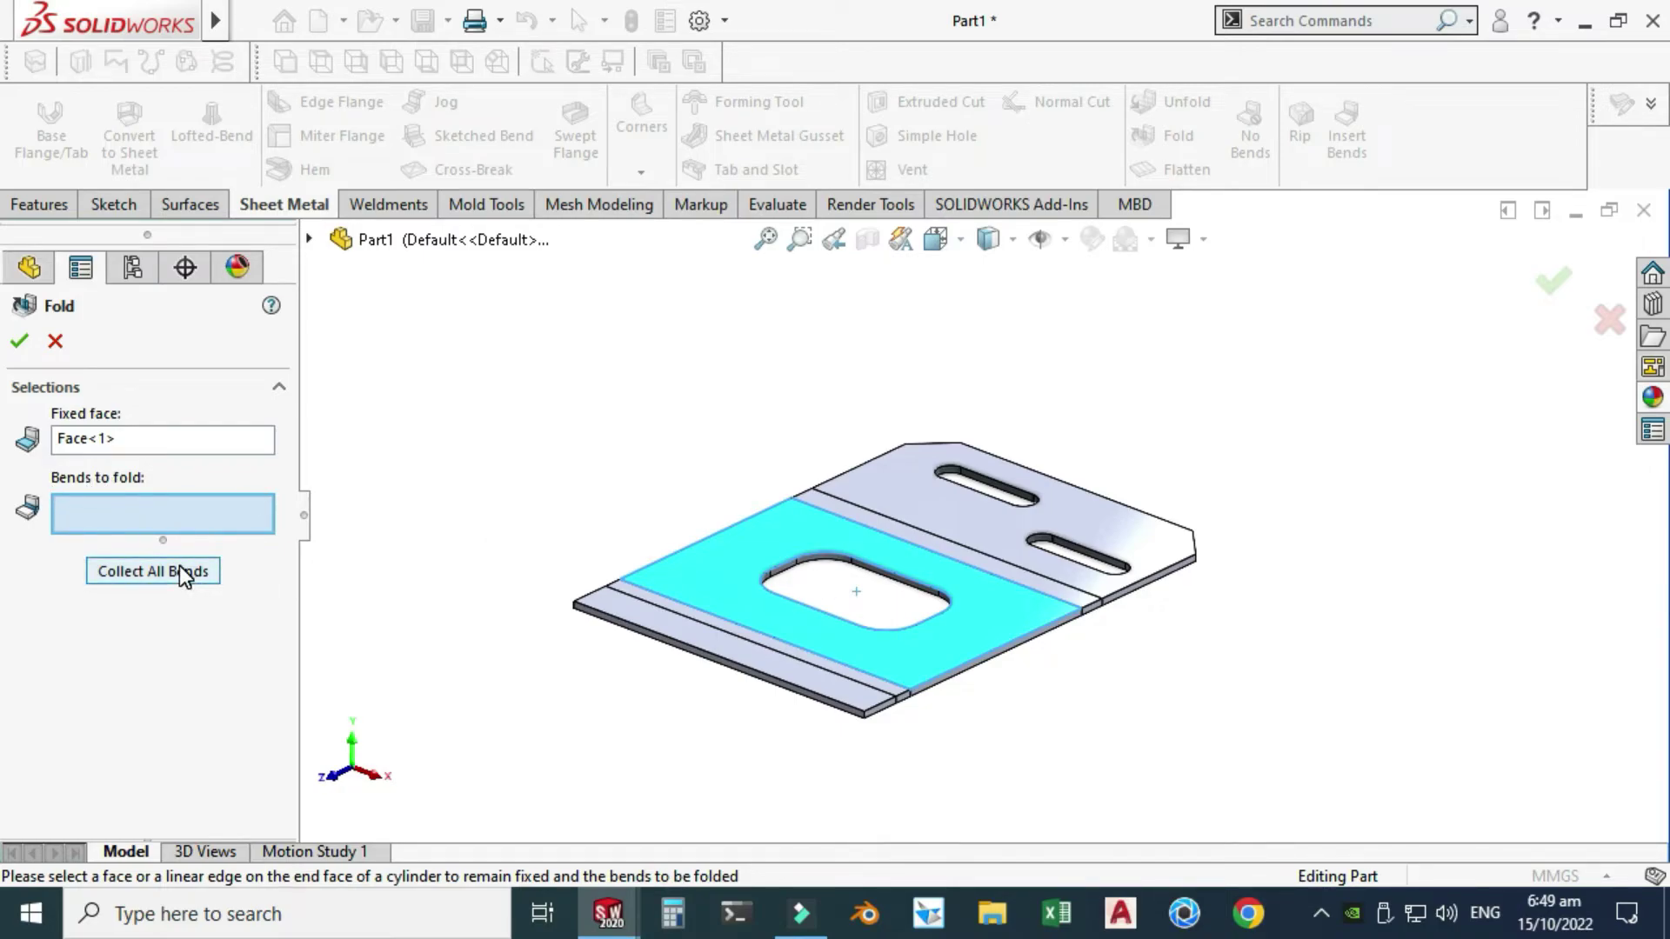
left_click(1013, 578)
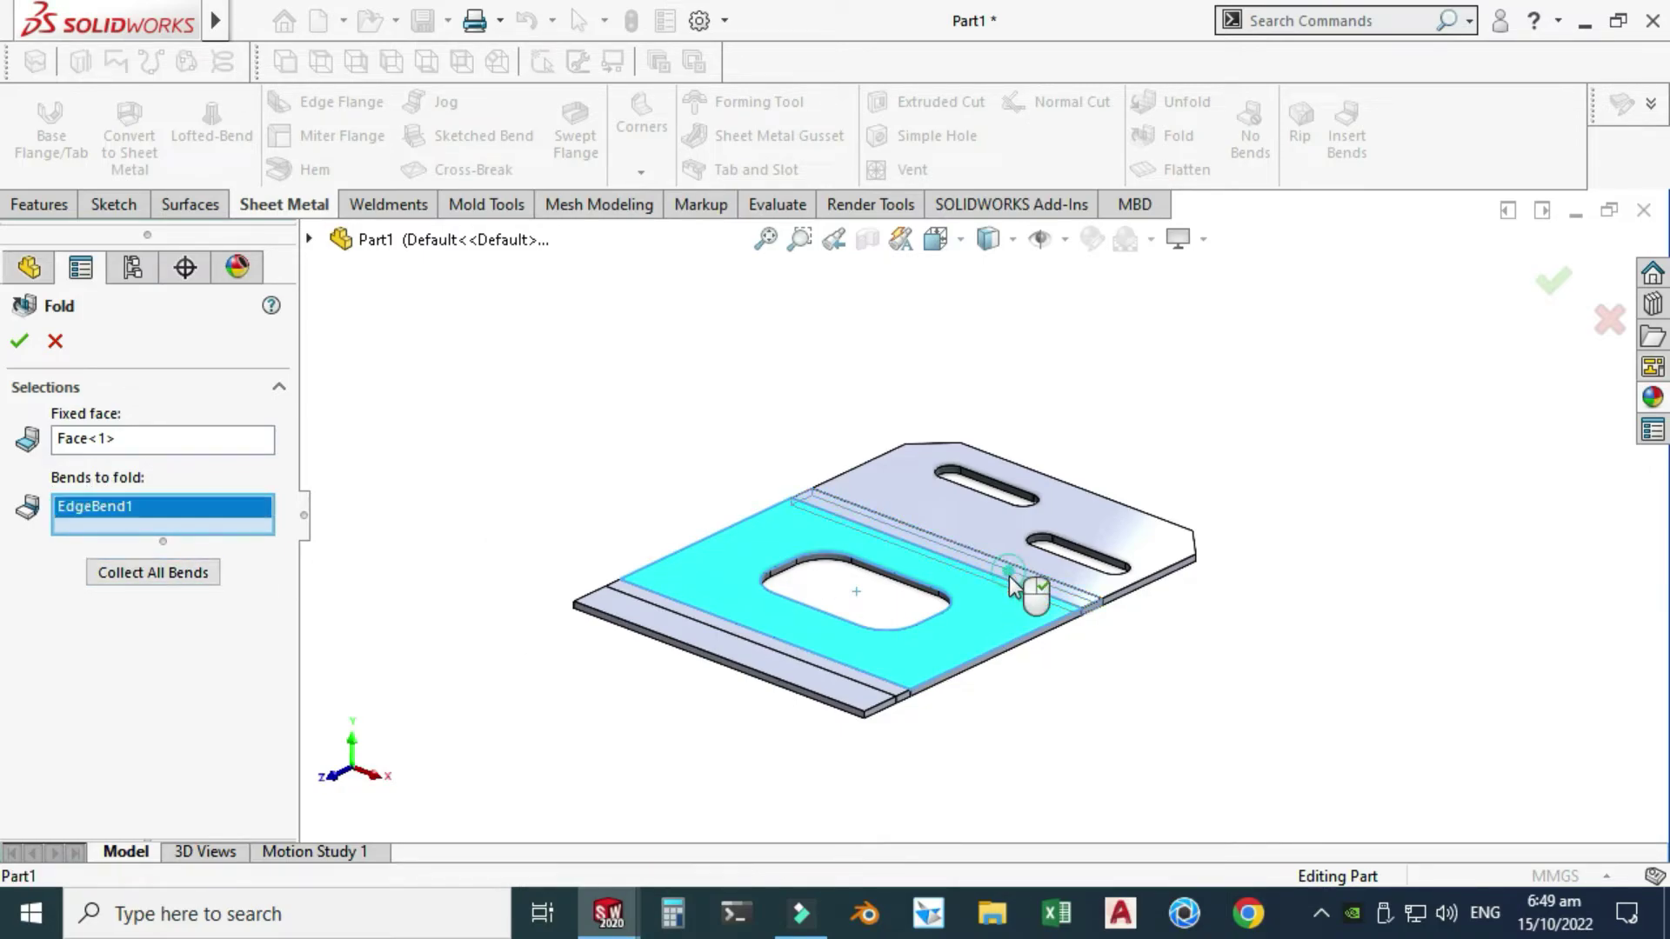
left_click(850, 687)
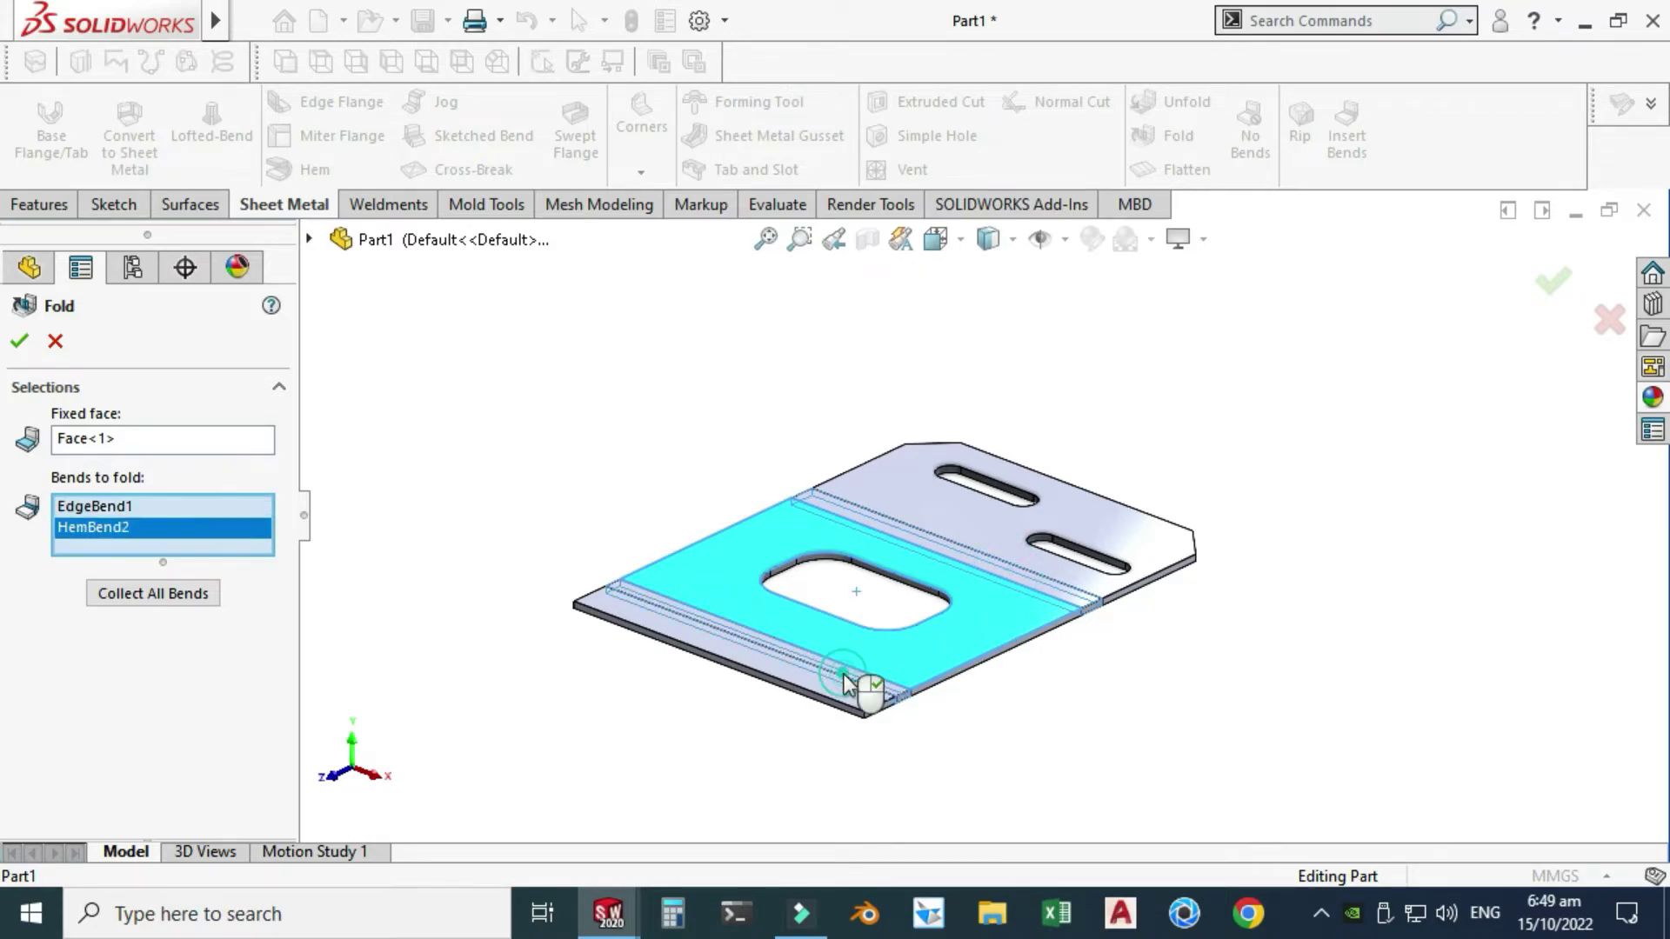
right_click(214, 535)
left_click(252, 545)
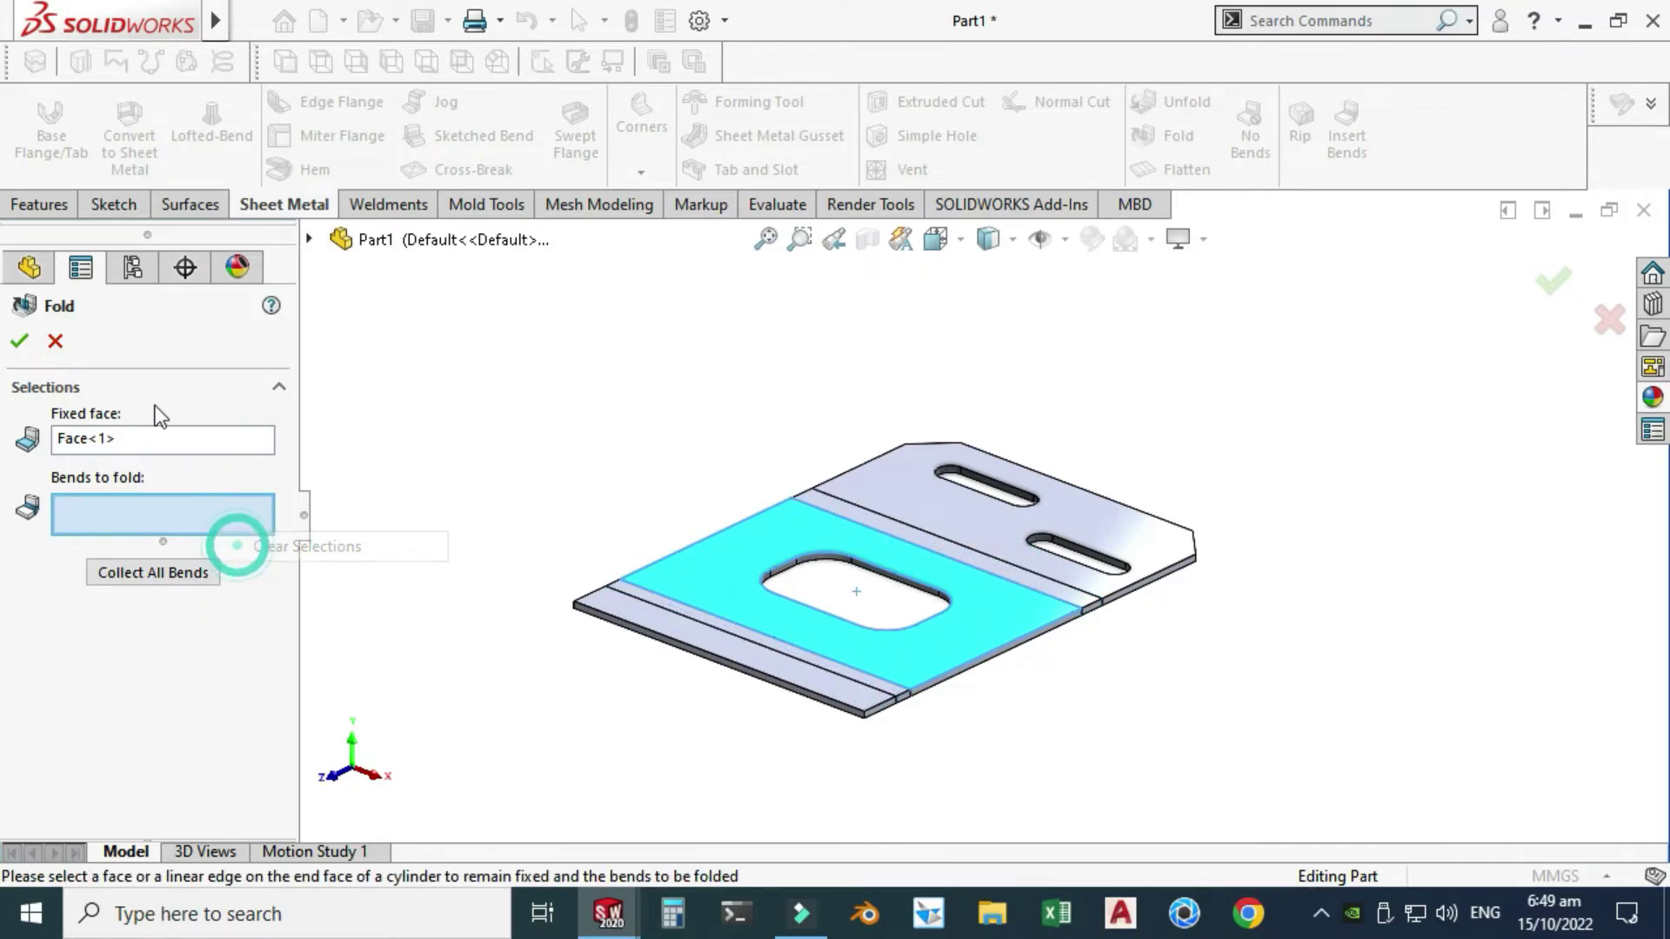
left_click(189, 578)
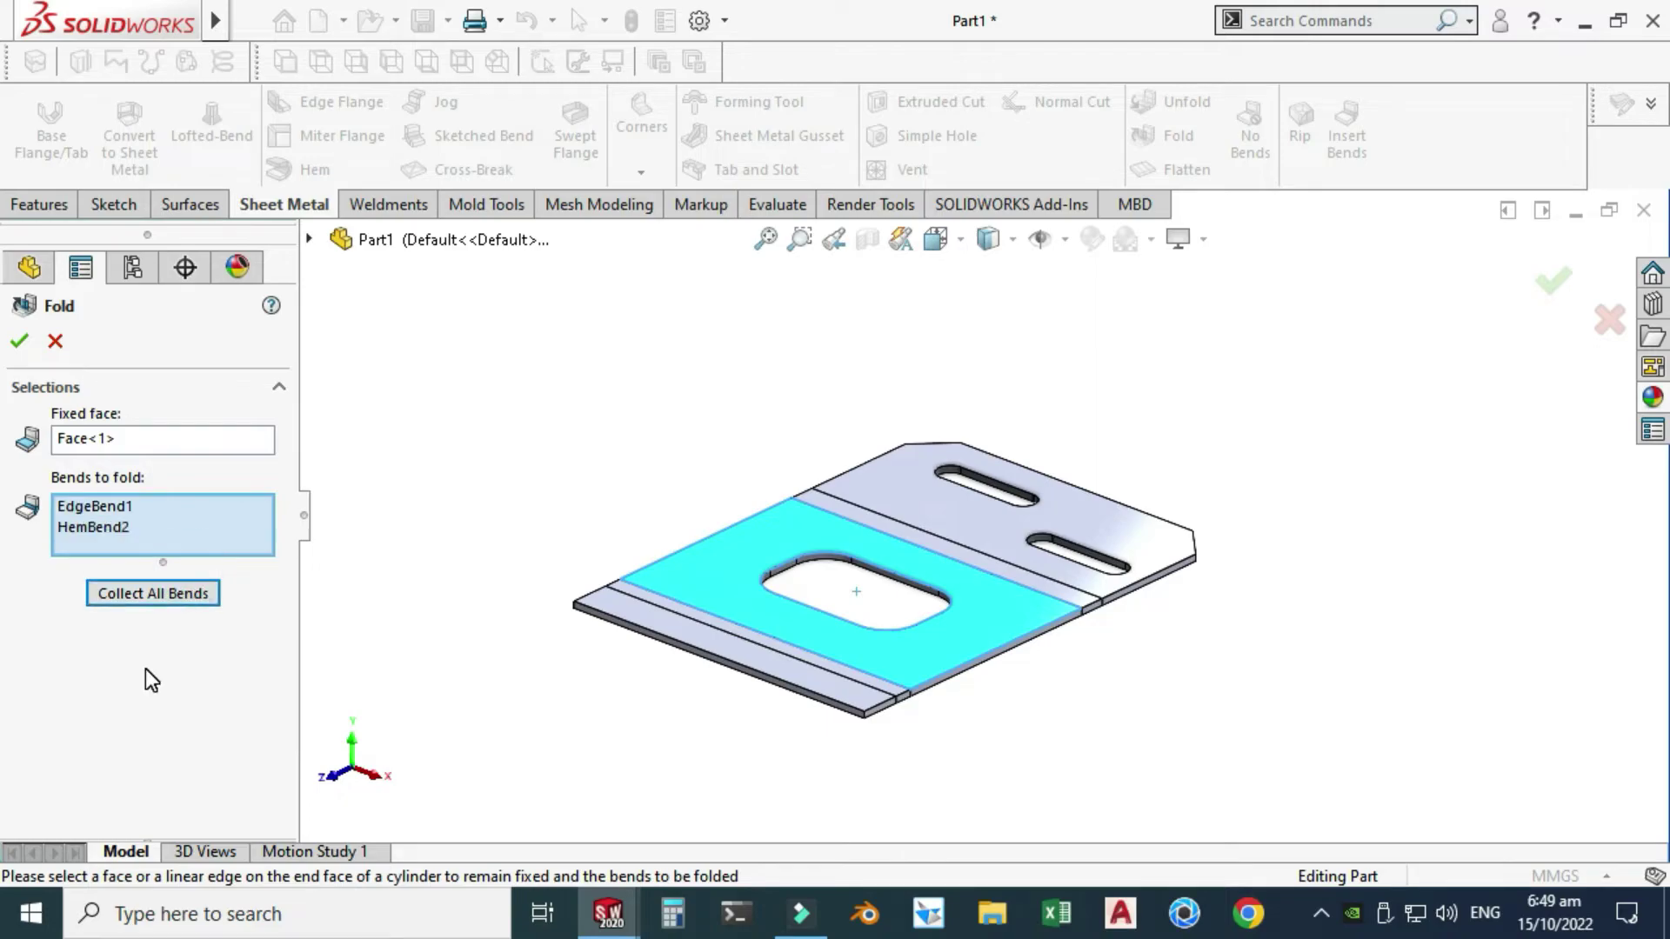
left_click(19, 345)
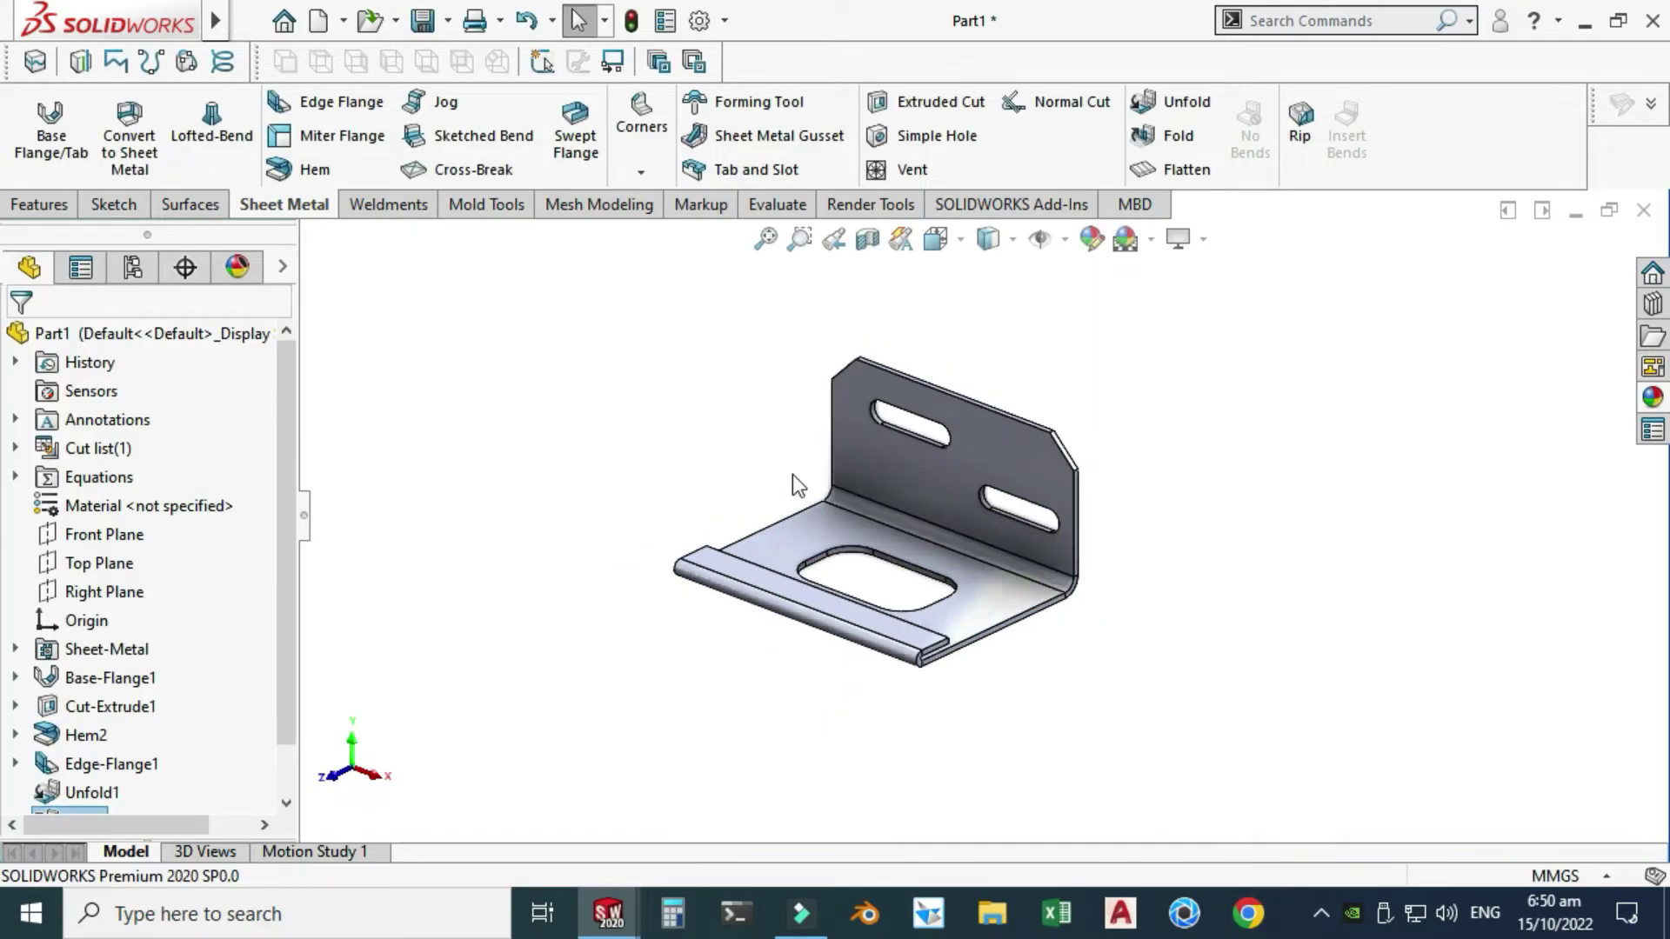
right_click(861, 376)
middle_click(1020, 401)
middle_click_drag(1019, 401, 861, 522)
scroll(972, 546, "down", 2)
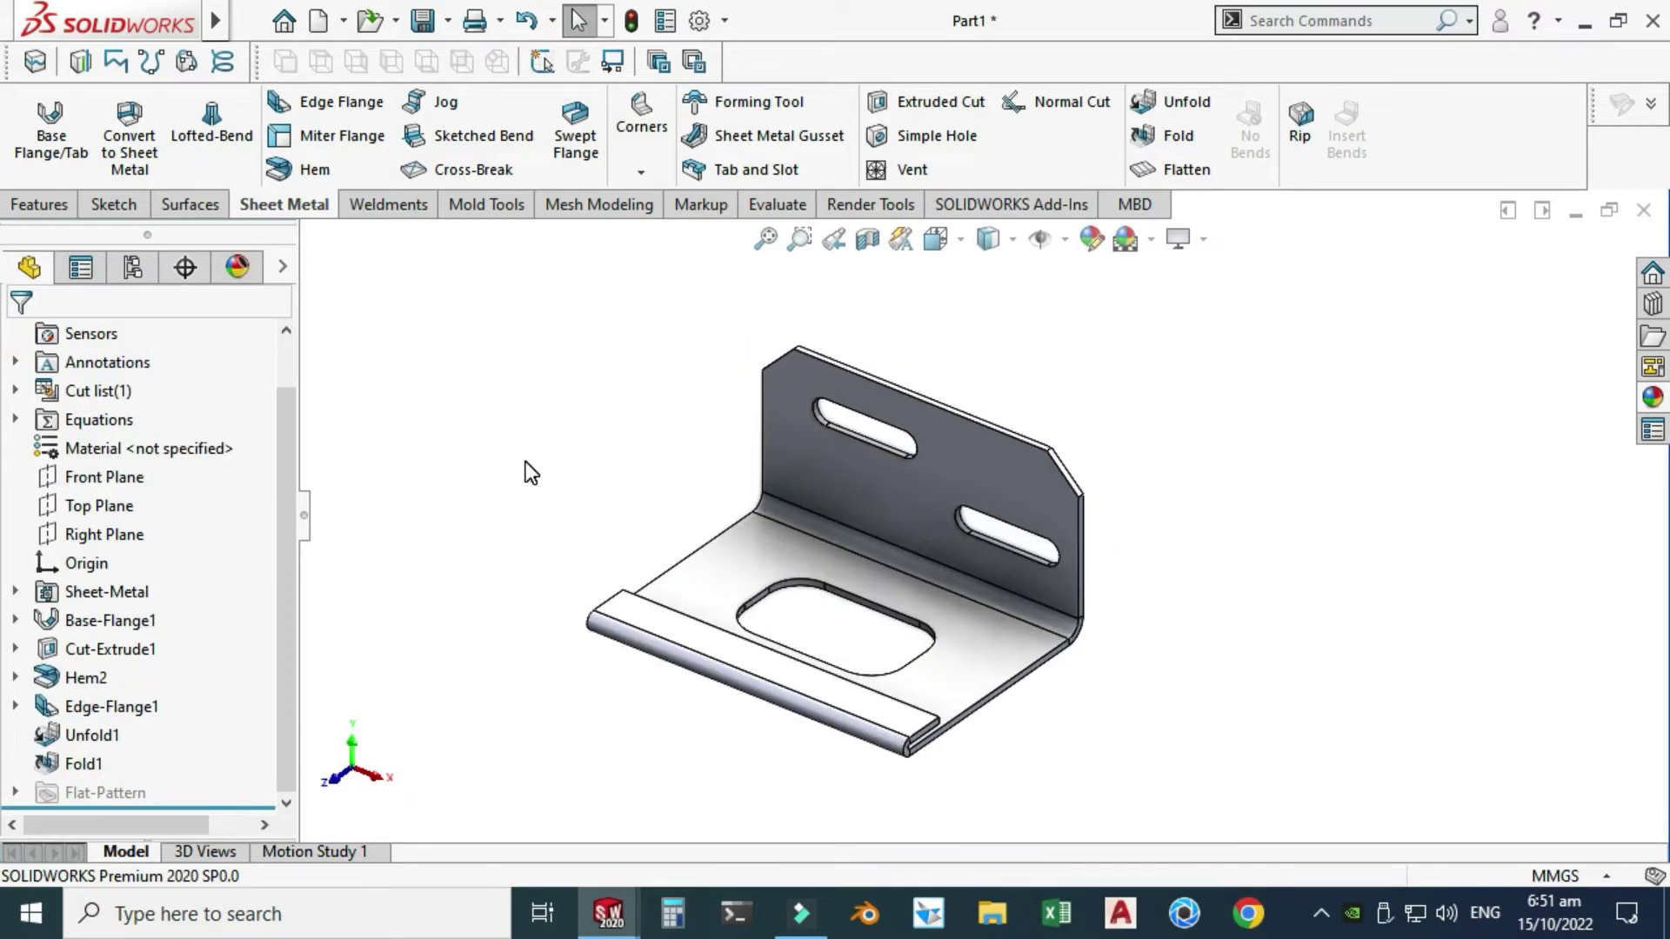
Display the part as its flat pattern and rotate the view slightly
left_click(1183, 170)
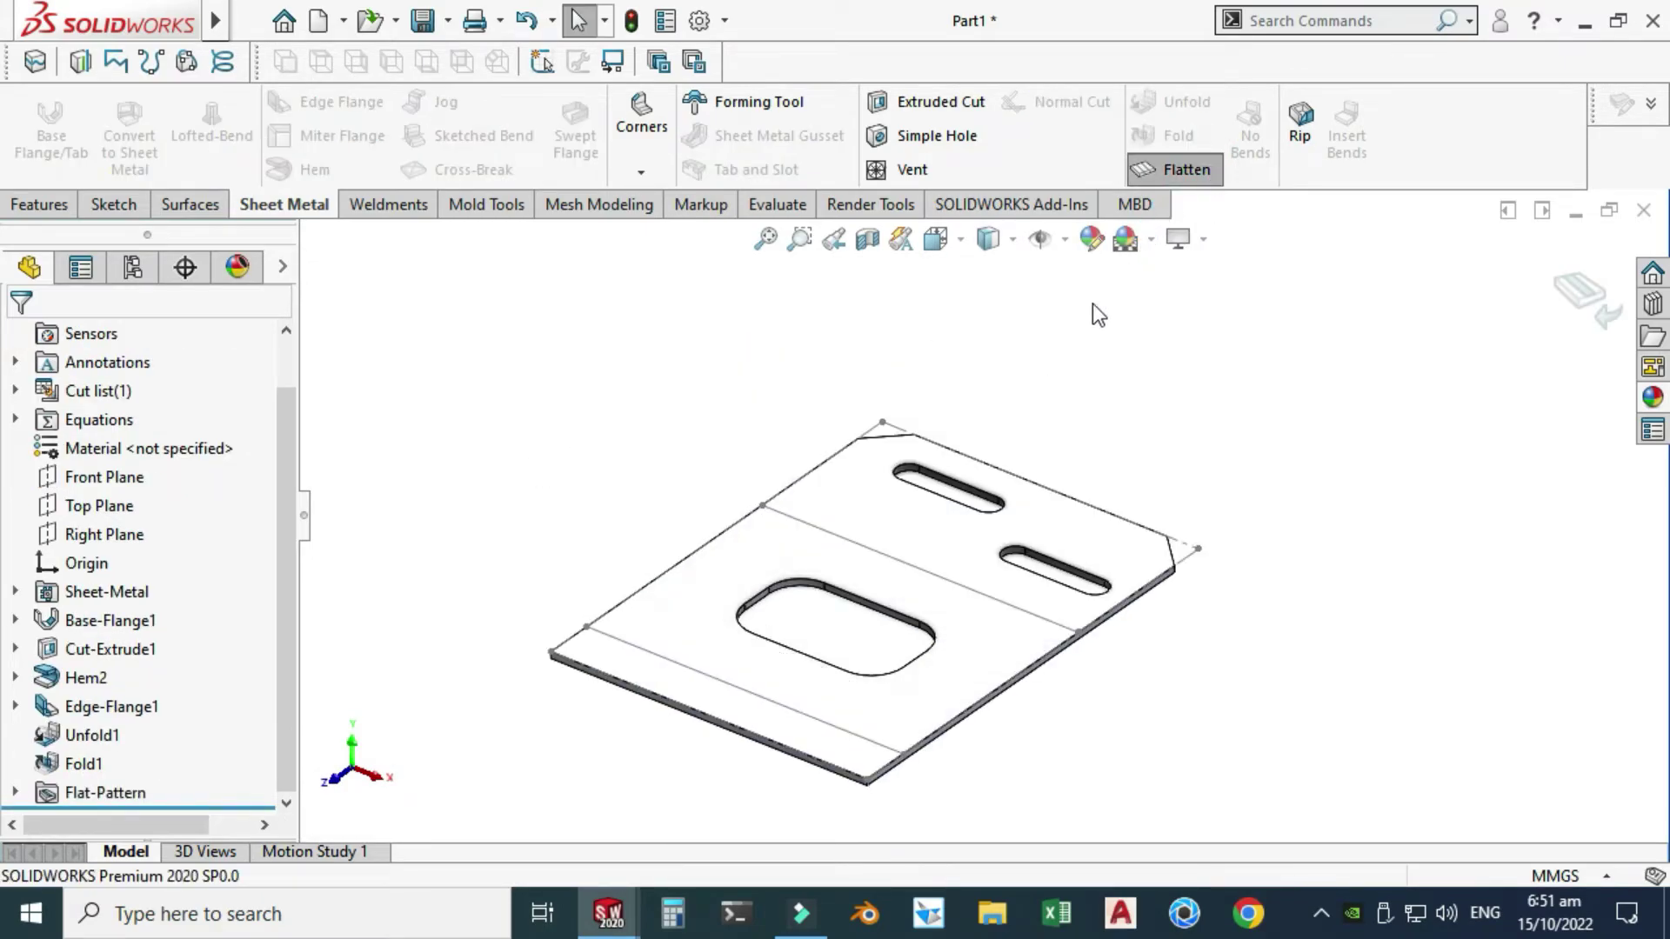
right_click(1067, 341)
left_click(1171, 481)
mouse_move(1059, 557)
left_mouse_down()
mouse_move(1007, 525)
mouse_move(902, 332)
mouse_move(1104, 540)
mouse_move(1021, 500)
left_mouse_up()
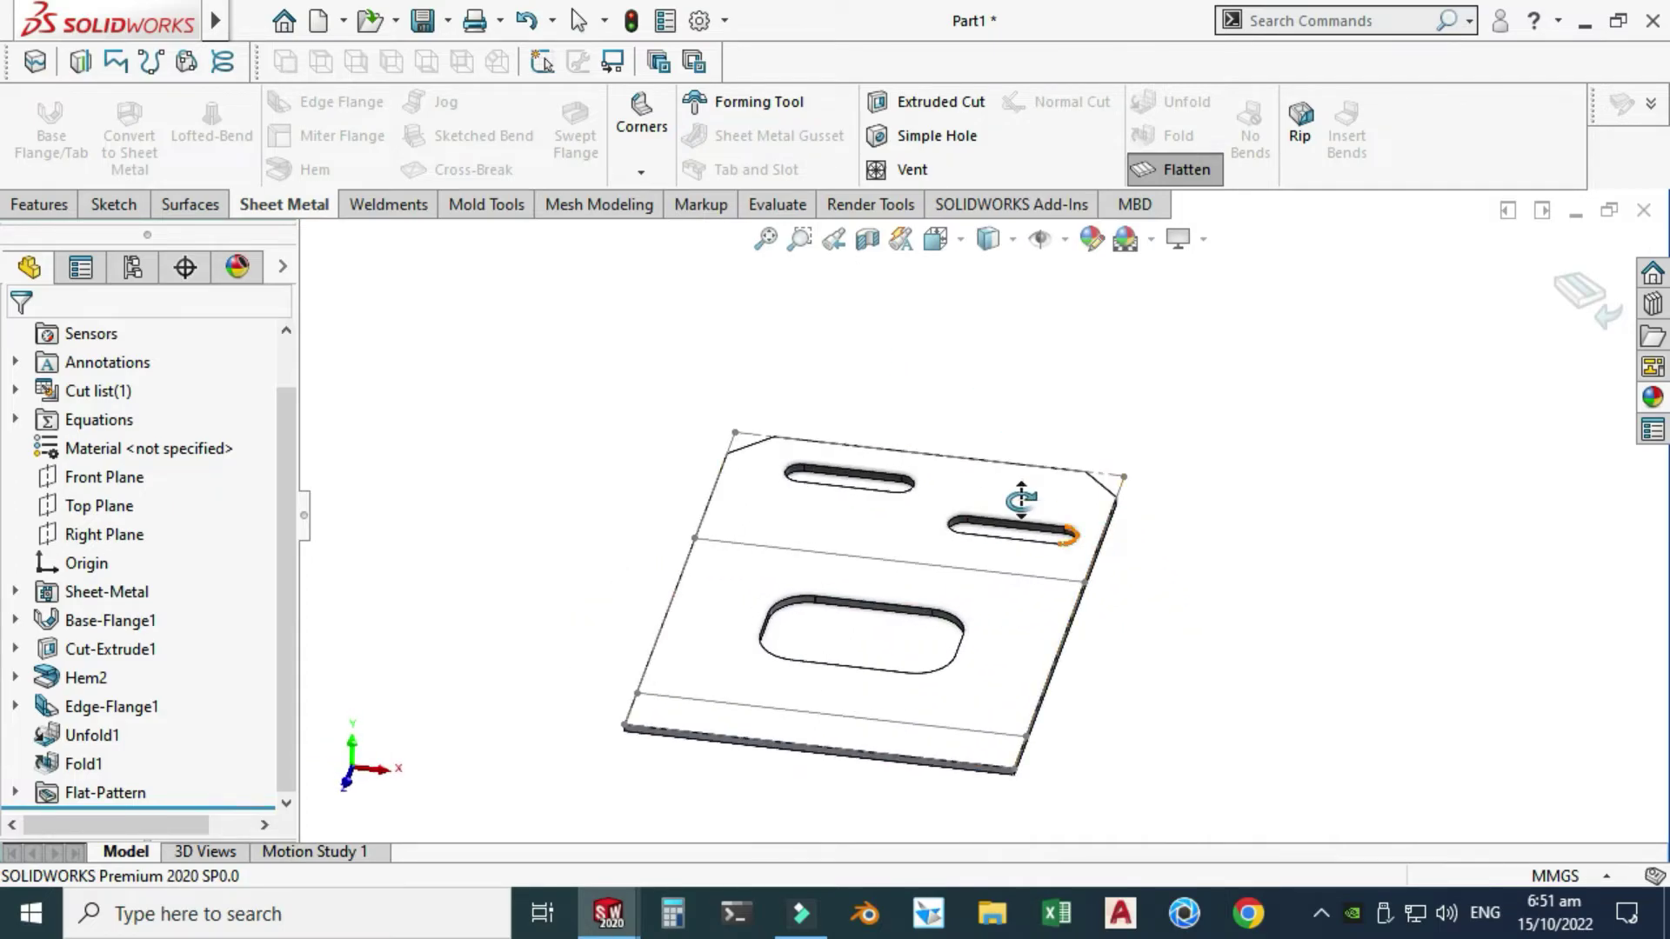
Start a Save As and set the file type to Dxf (*.dxf)
left_click(448, 21)
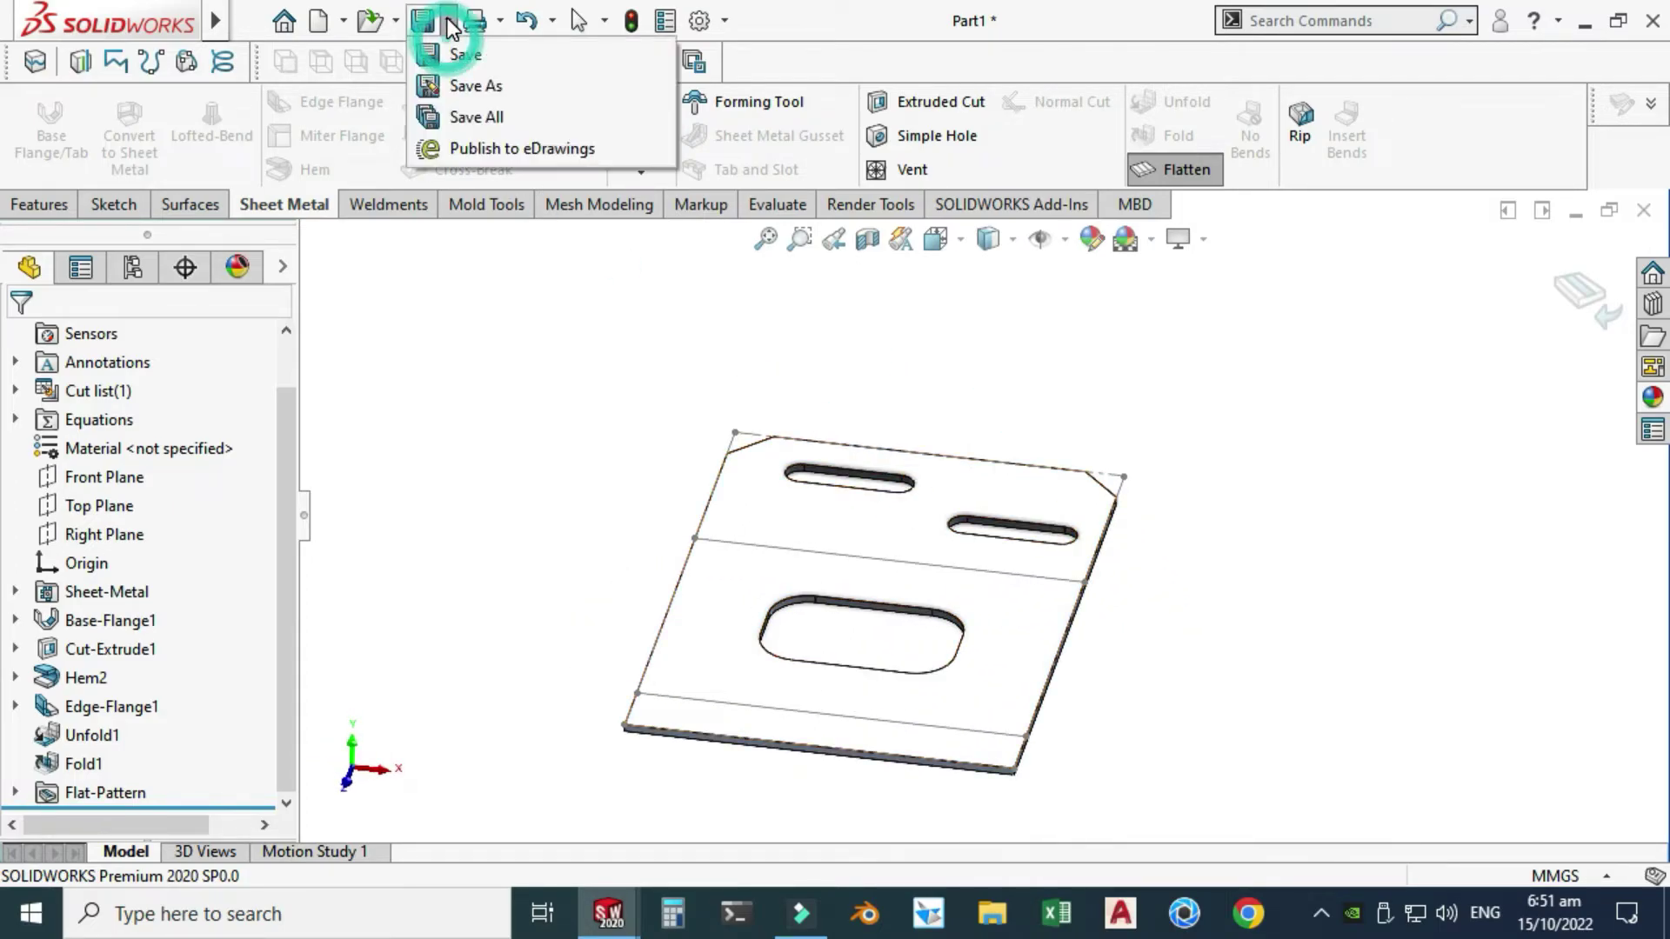
left_click(451, 81)
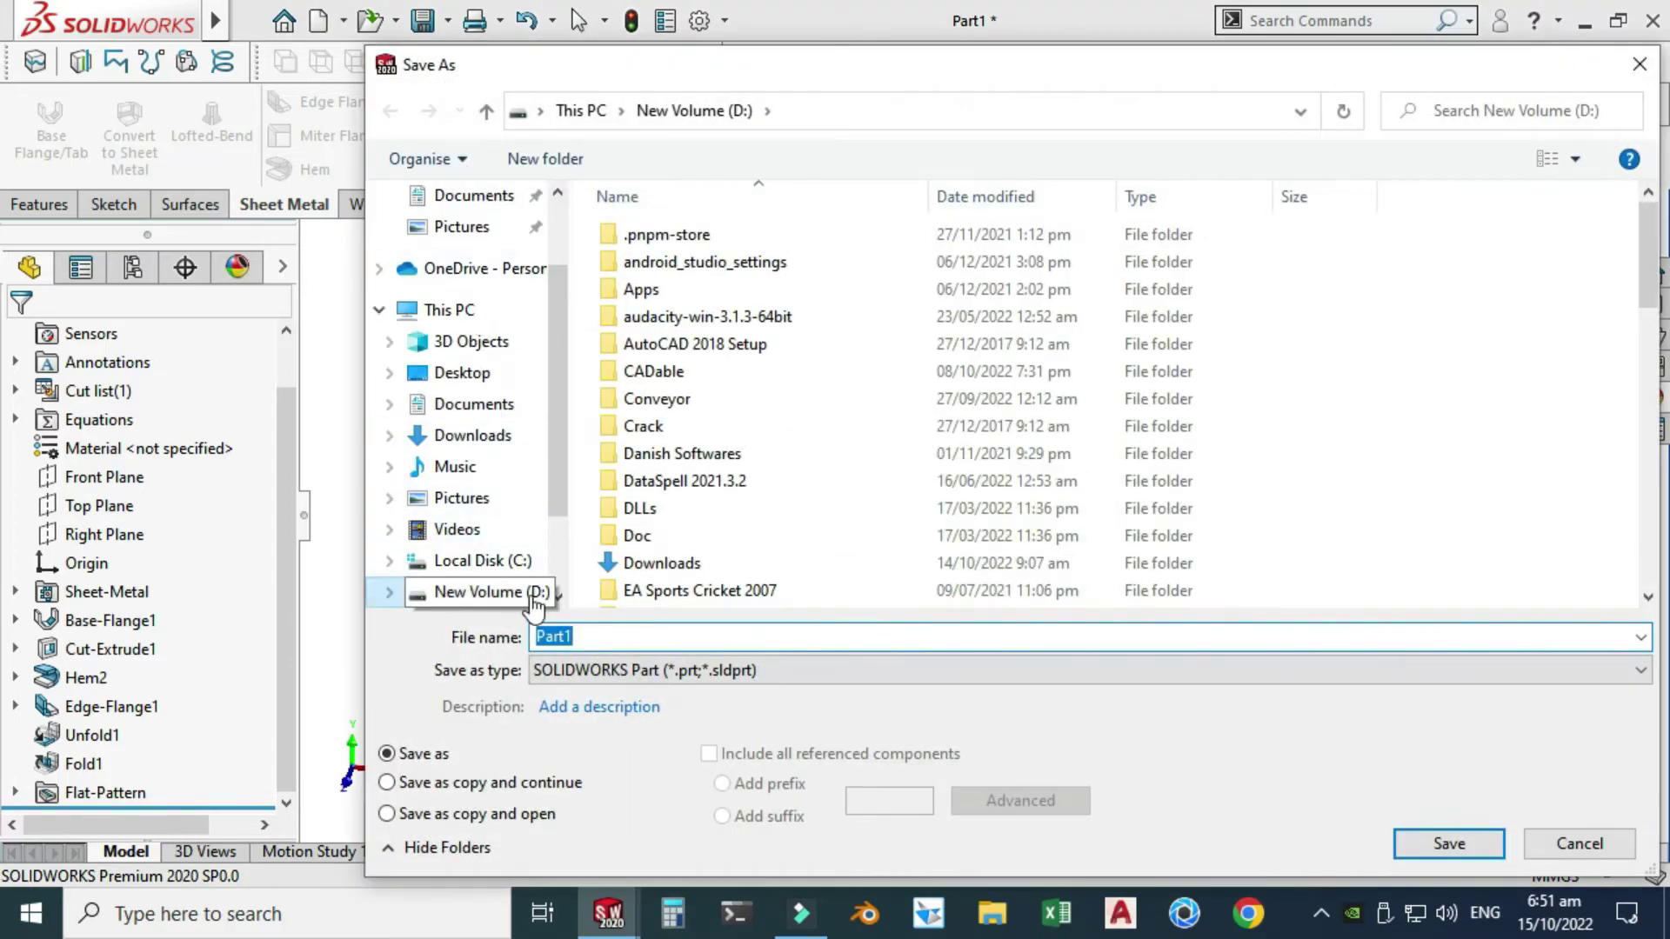
left_click(576, 670)
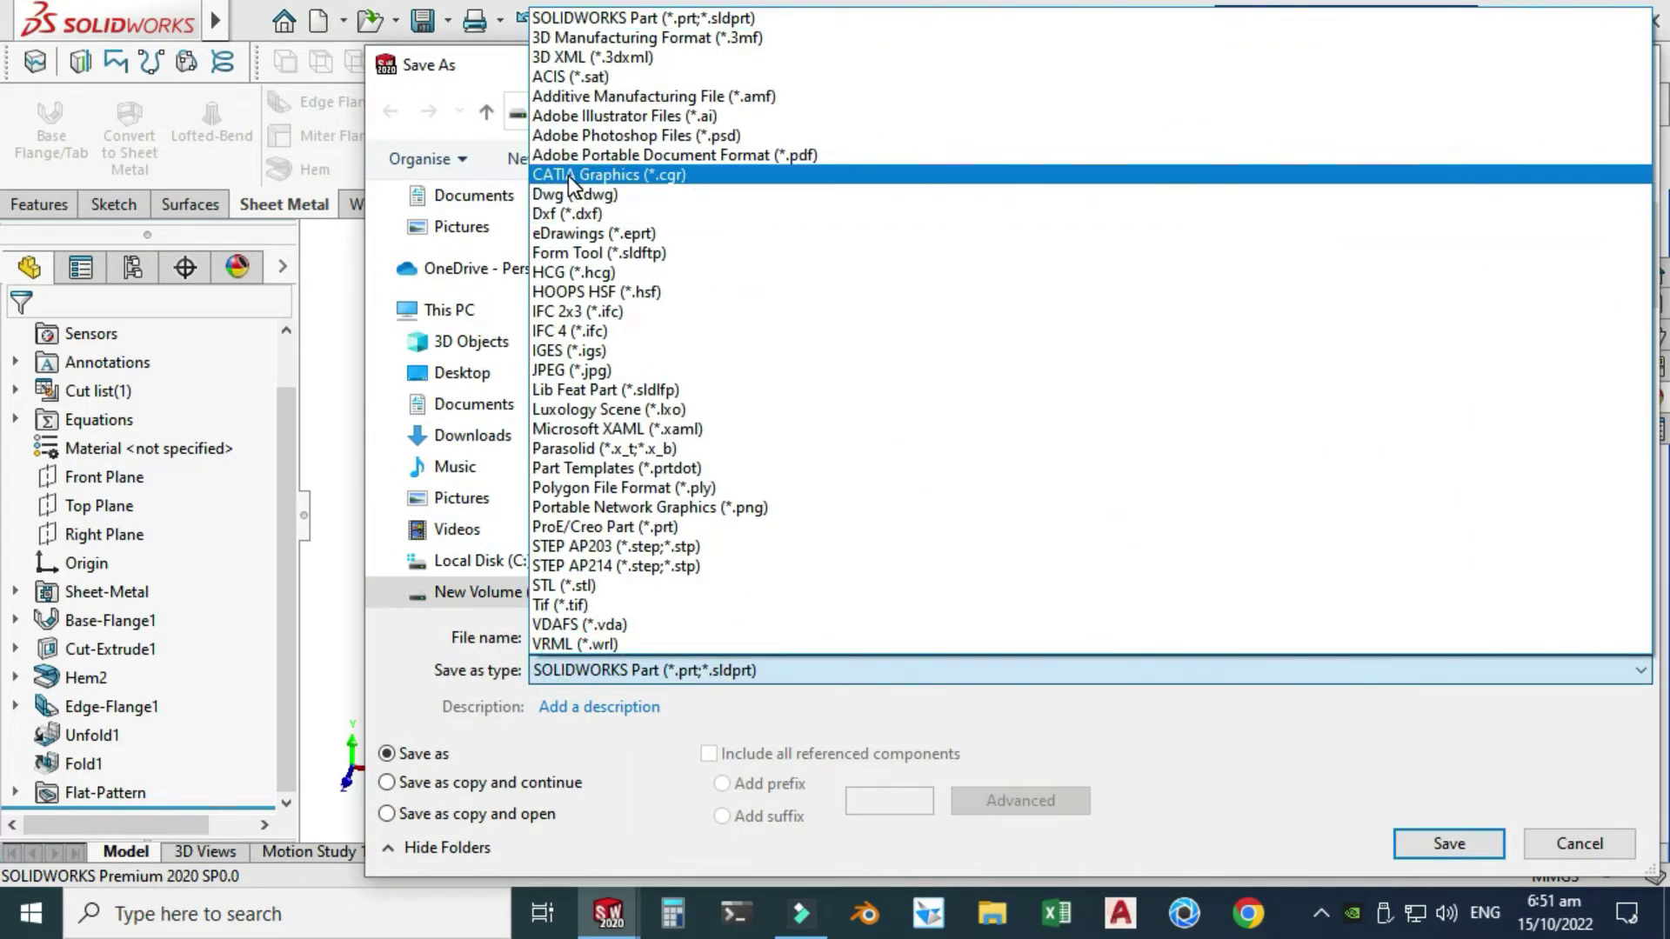
left_click(562, 212)
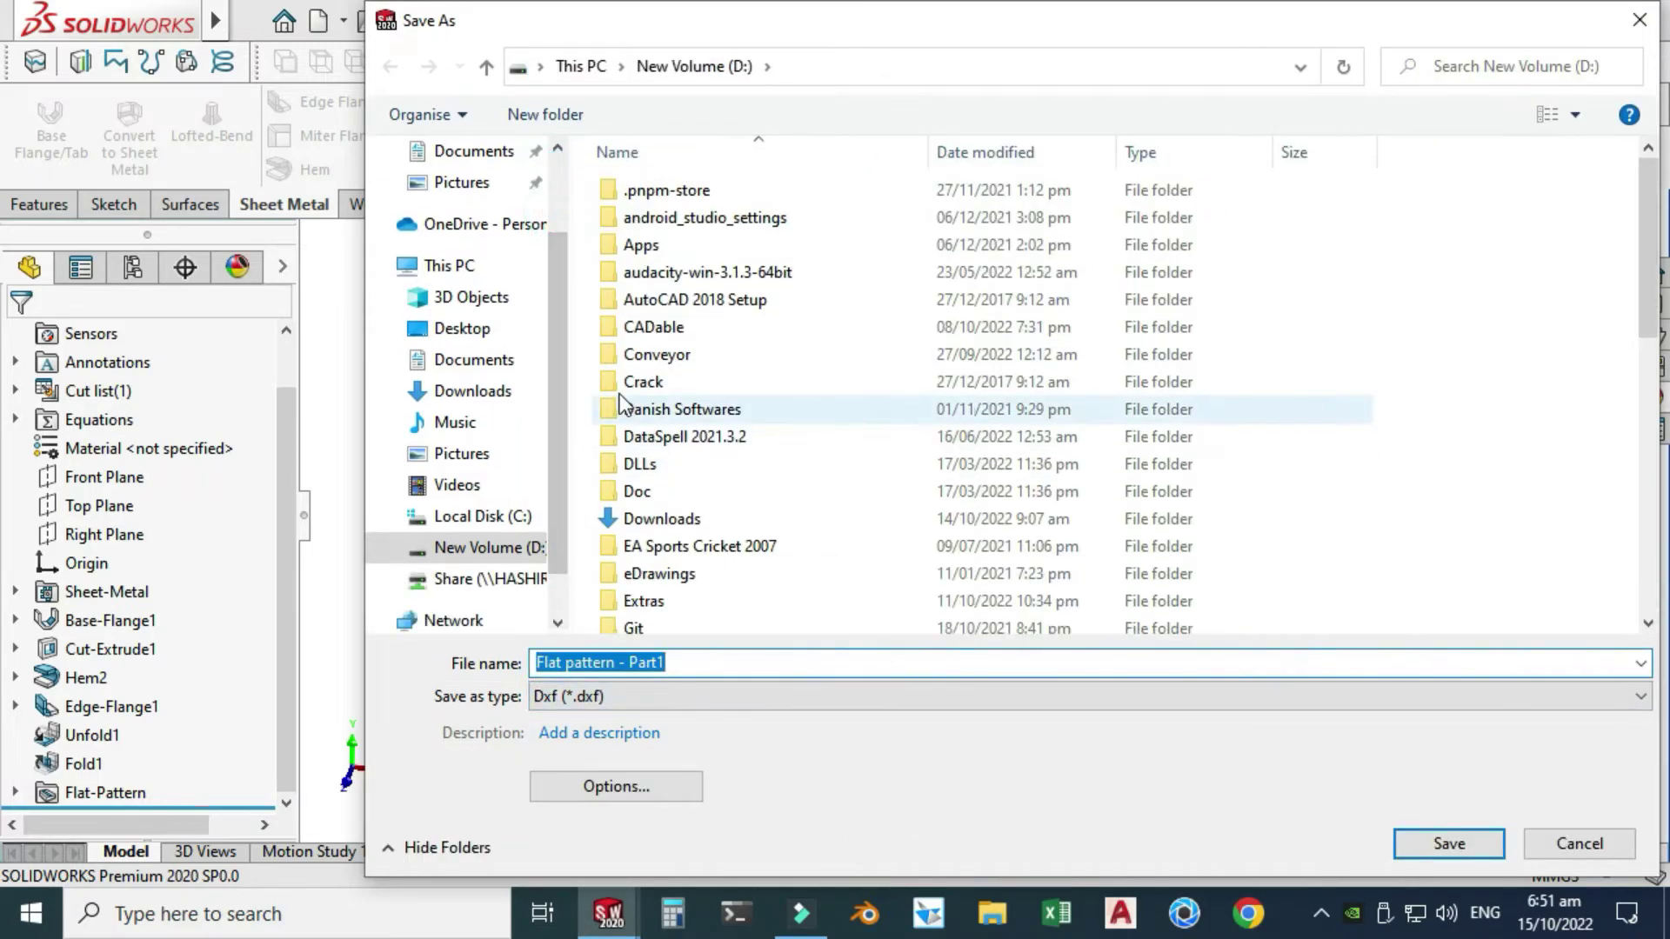
Name the file 'Flat pattern - Exercise 25' and save it to the Desktop
double_click(686, 659)
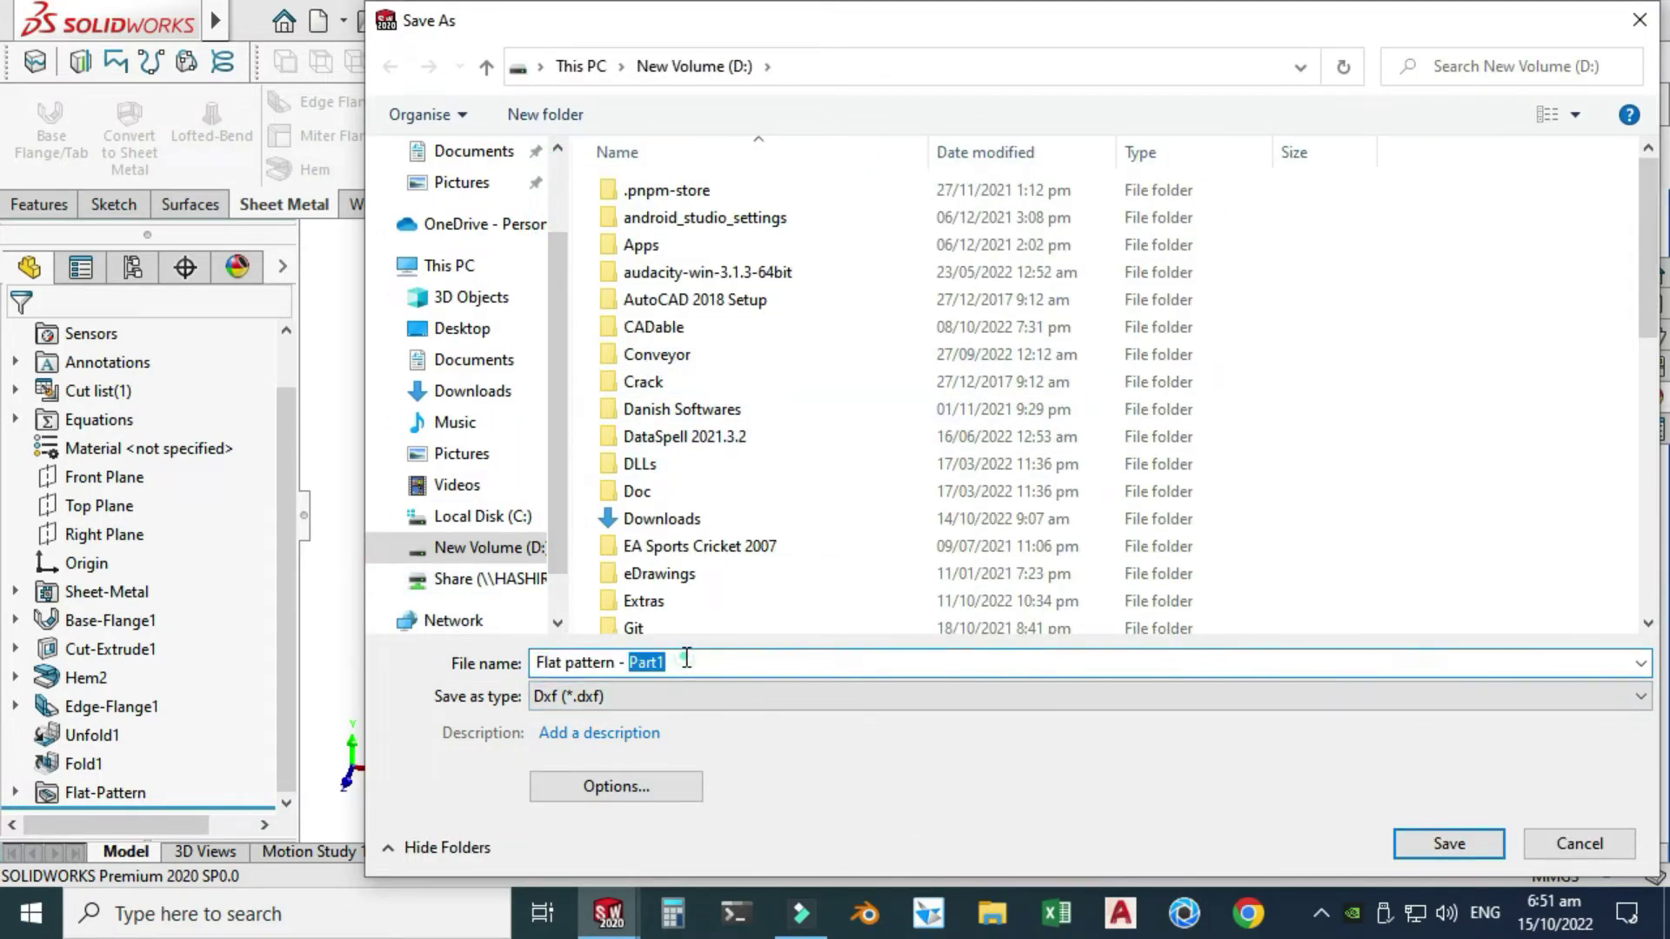
key("BackSpace")
left_click(541, 68)
left_click(548, 96)
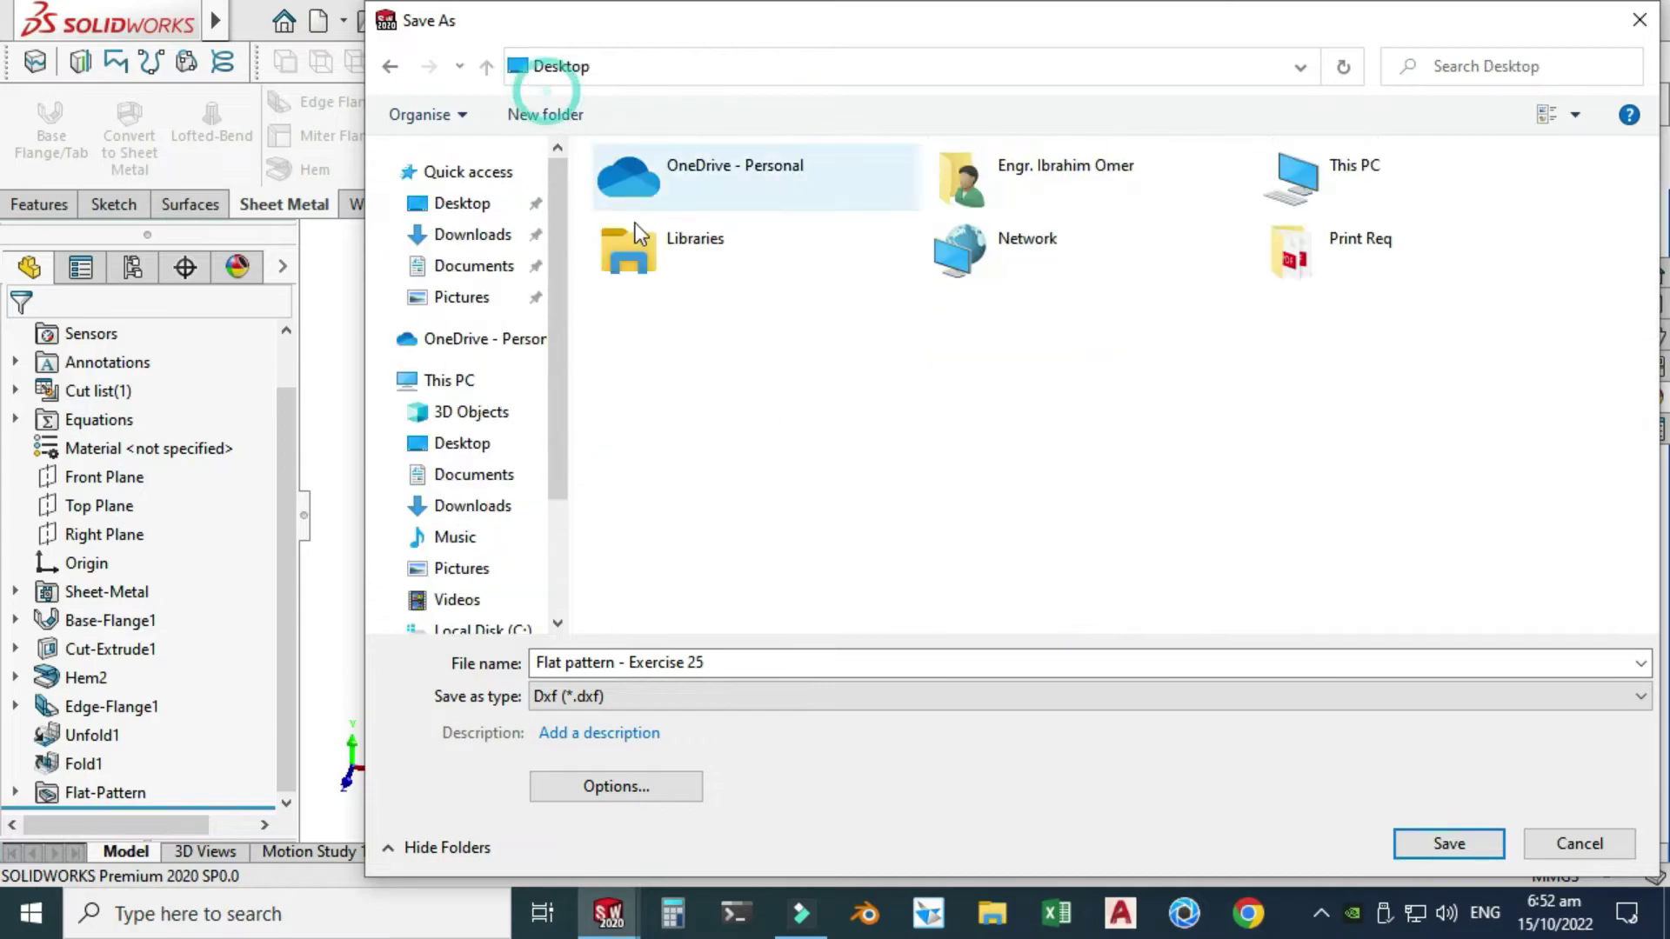
left_click(1414, 837)
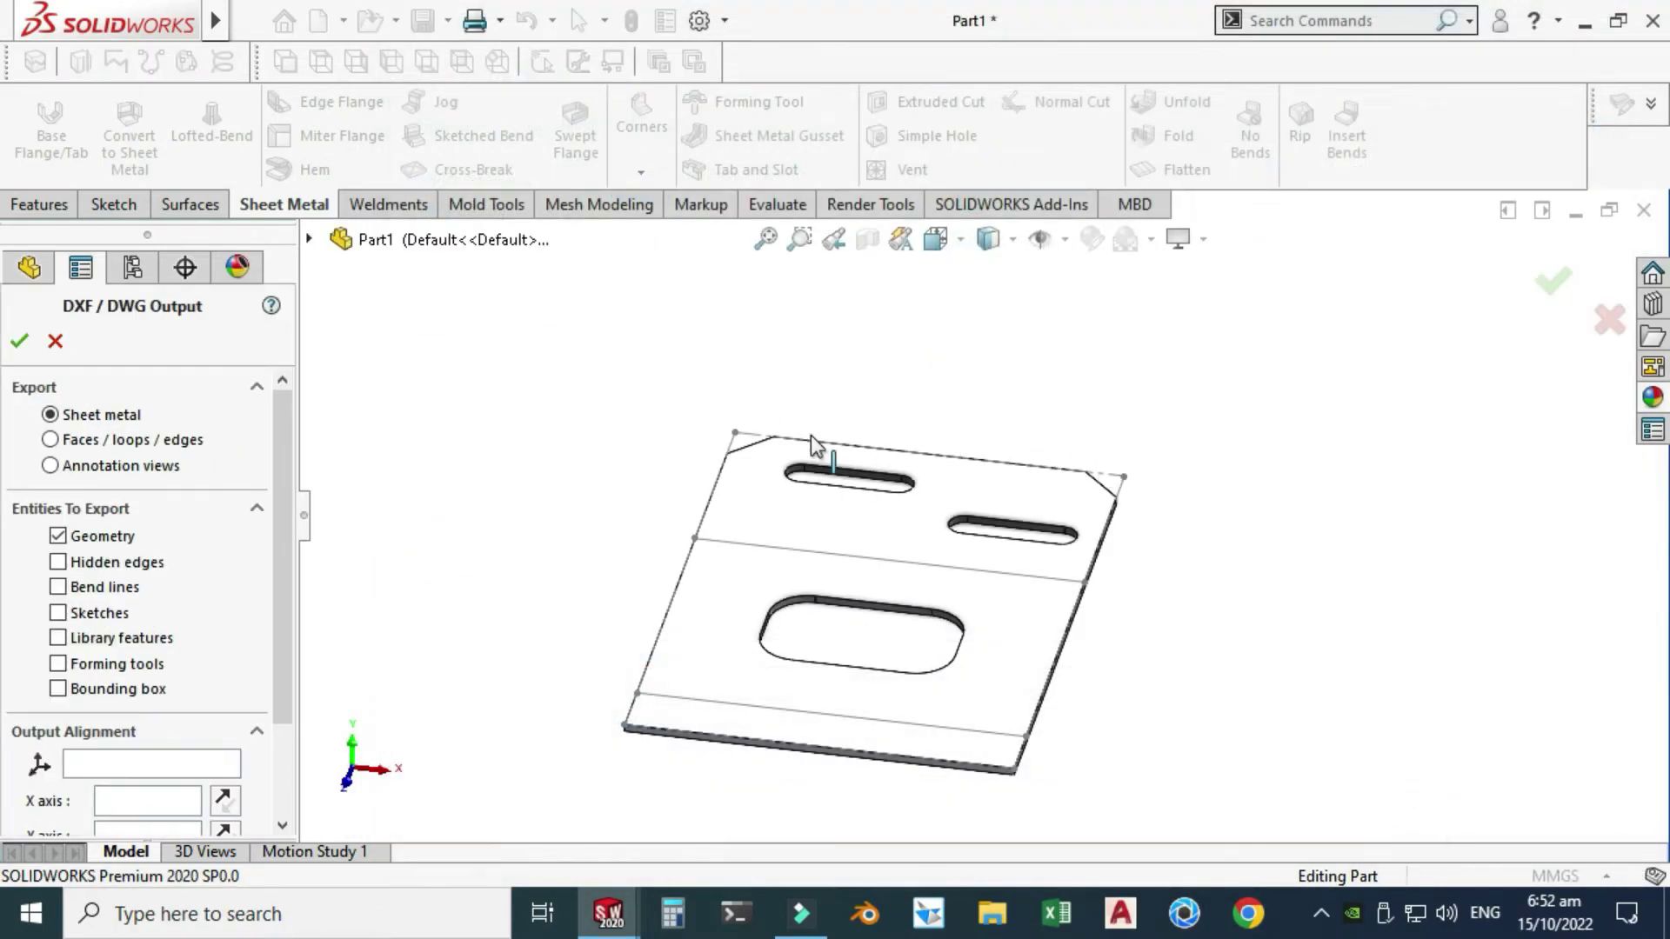
Accept the sheet-metal geometry output, save from DXF Cleanup, and turn Flatten off
left_click(18, 345)
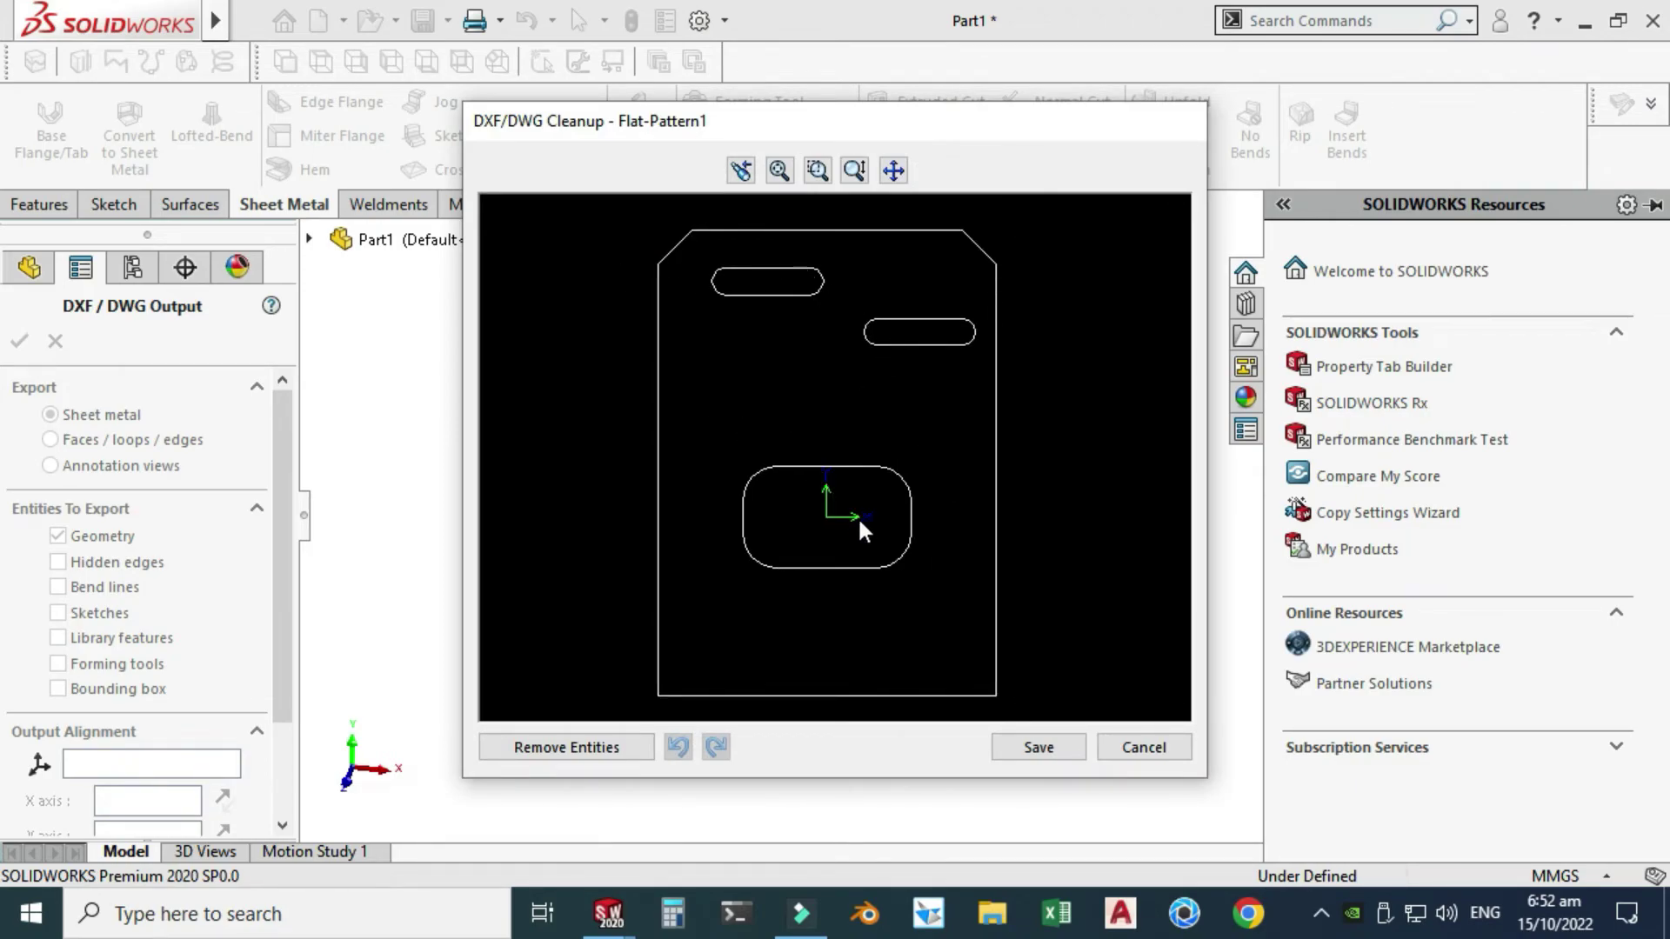
left_click(1037, 749)
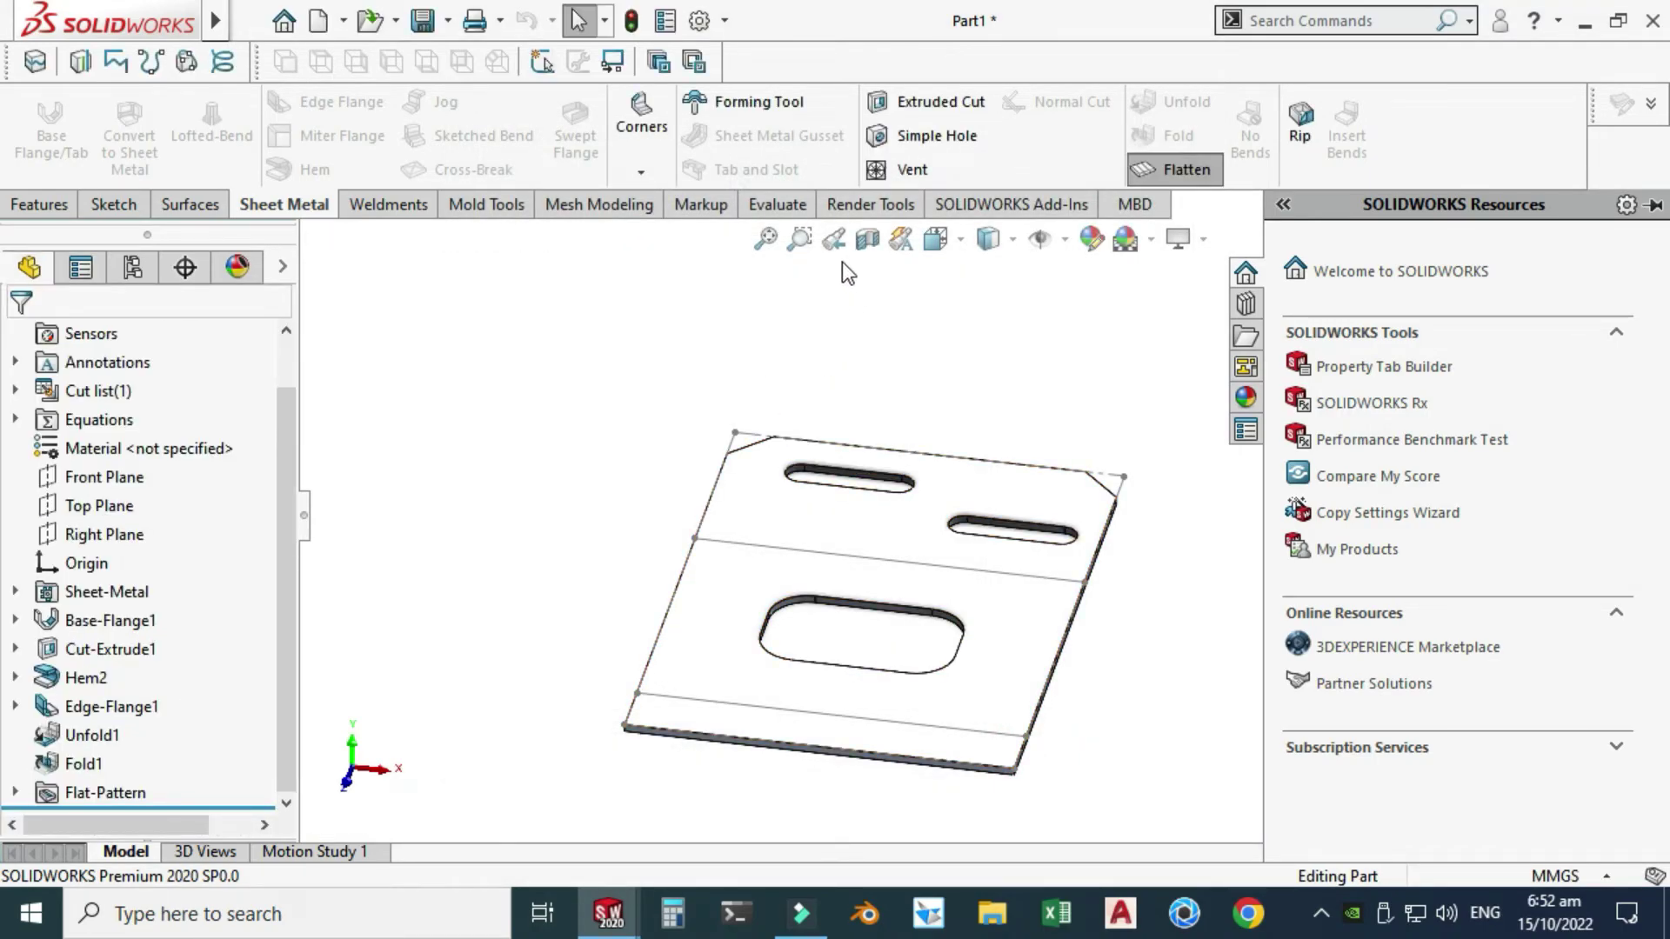
left_click(1186, 167)
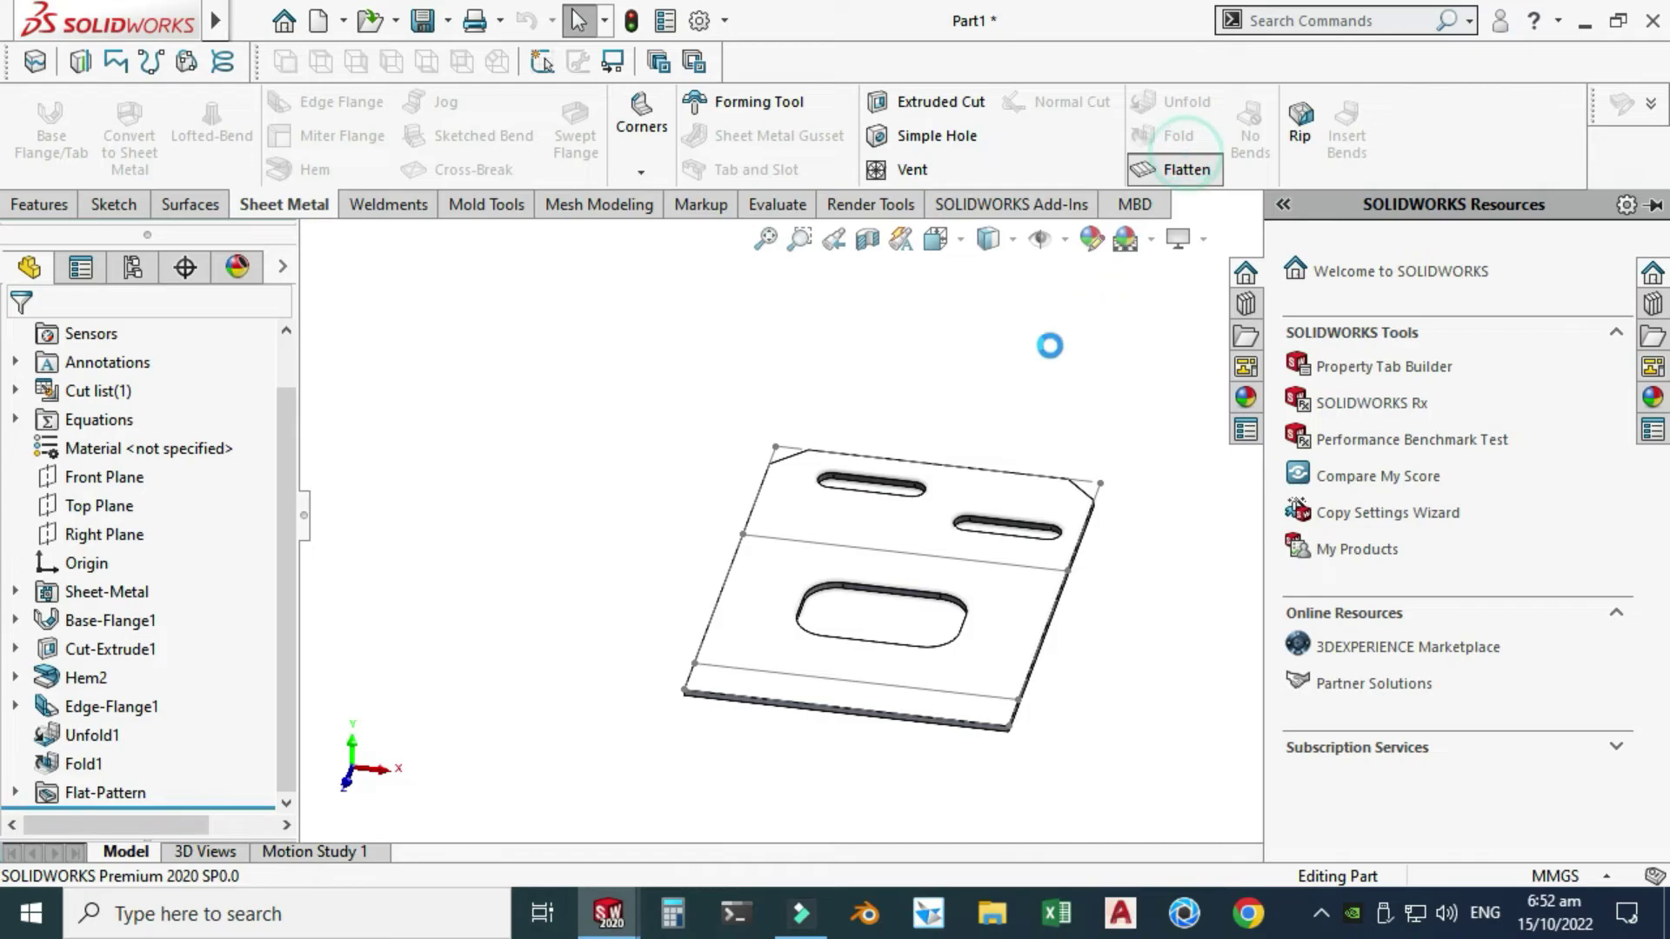